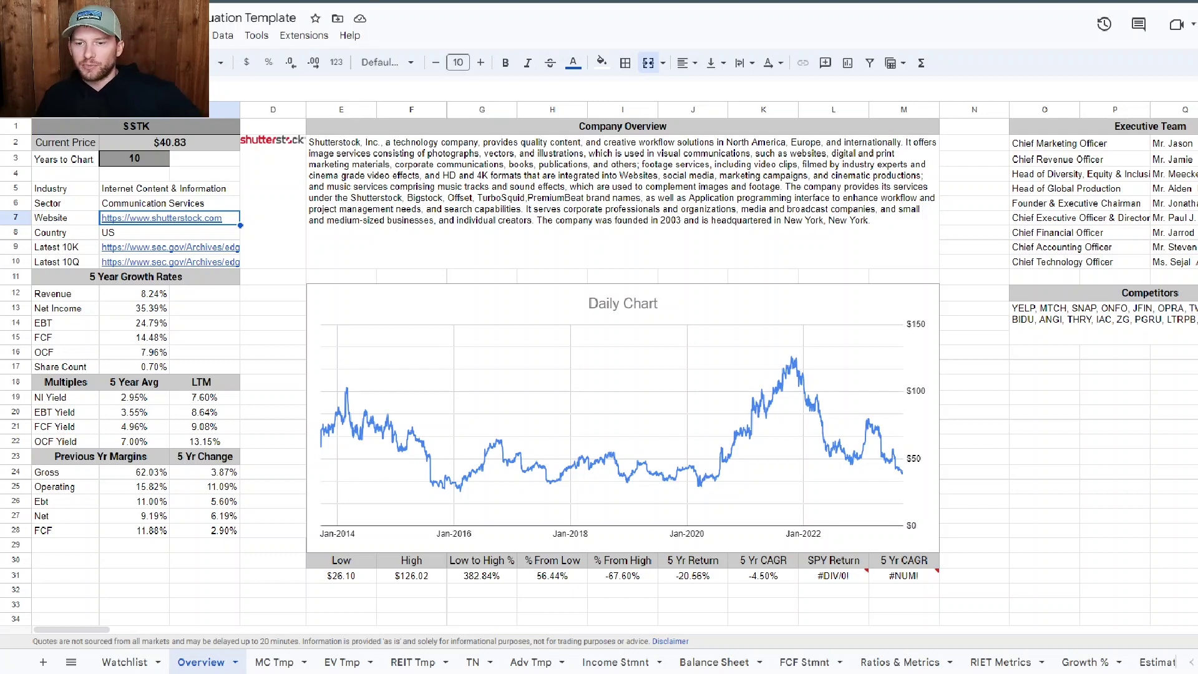
Step: Examine the SSTK daily price chart on the Overview sheet together with its % From Low and % From High figures
{"action": "left_click", "coordinate": [796, 369]}
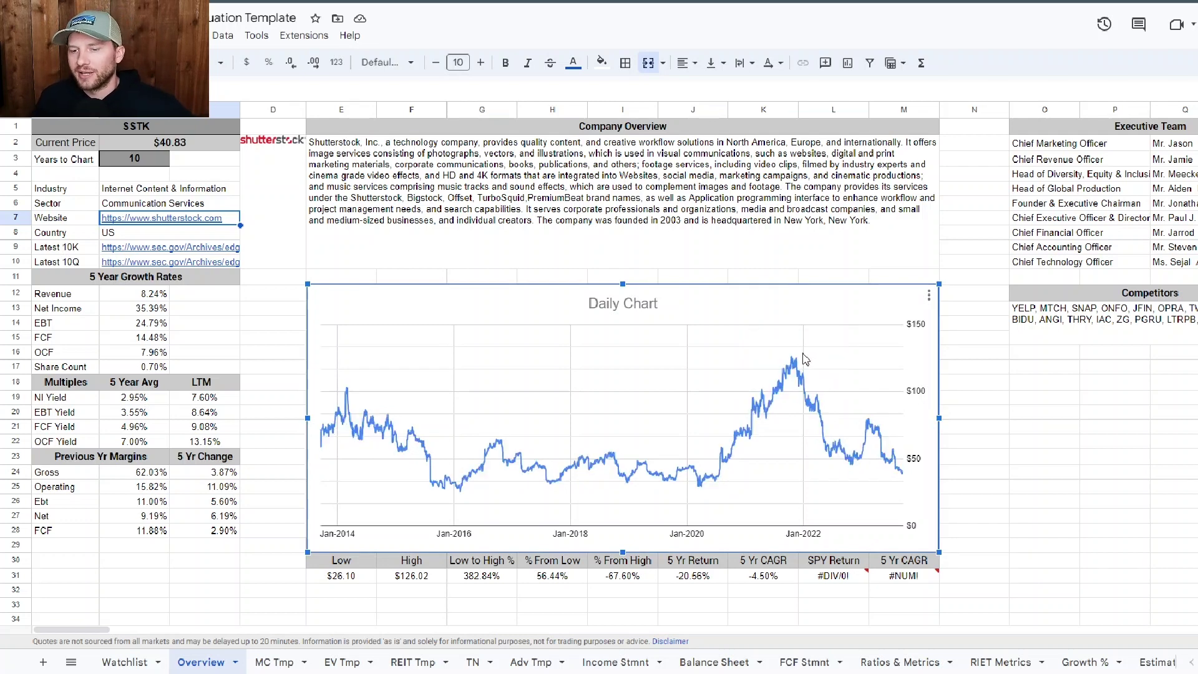
{"action": "mouse_move", "coordinate": [793, 365]}
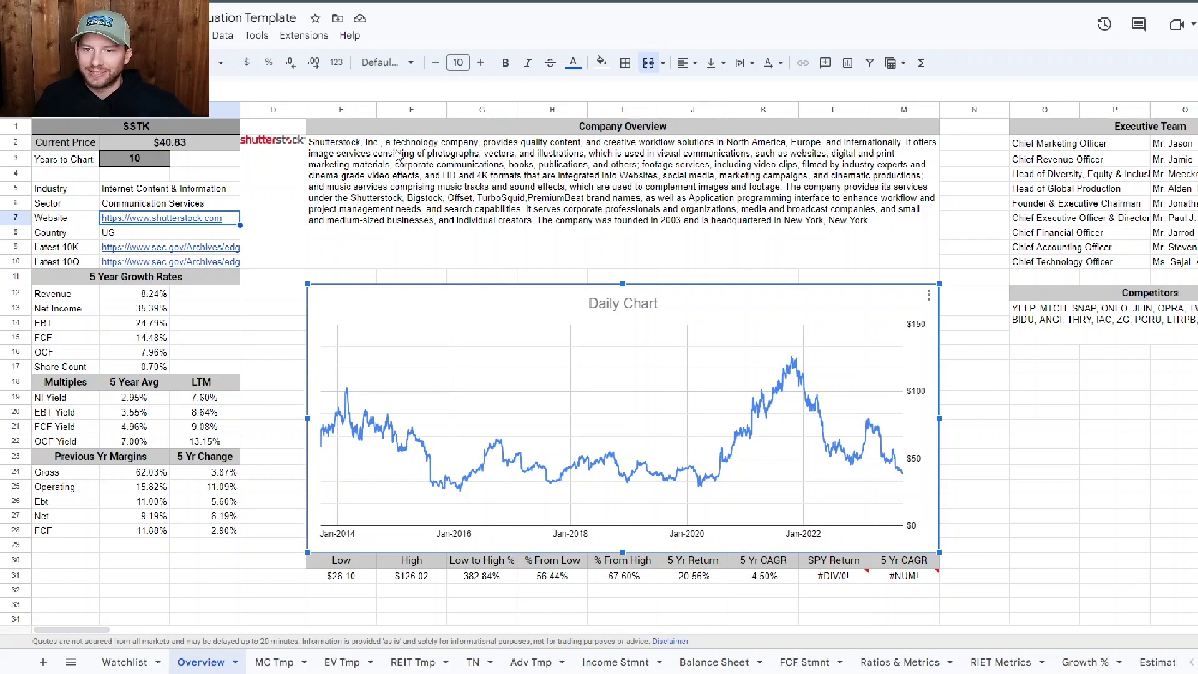
{"action": "scroll", "coordinate": [501, 199], "scroll_direction": "down", "scroll_amount": 3}
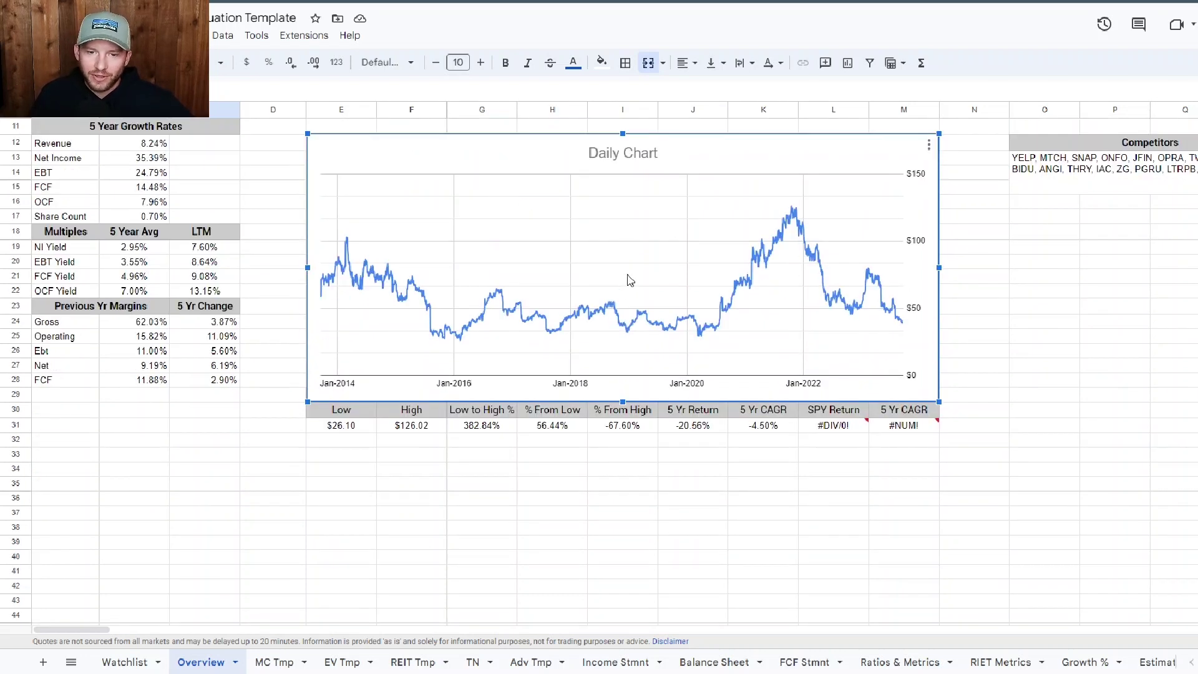
{"action": "left_click", "coordinate": [564, 428]}
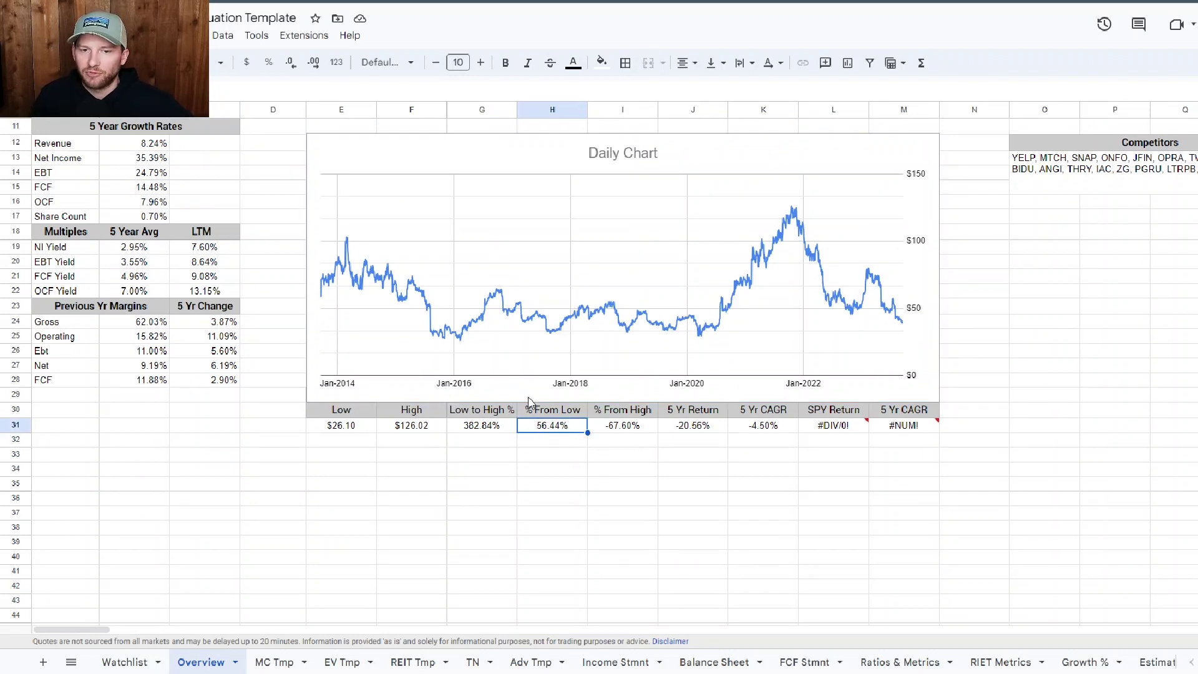
{"action": "left_click", "coordinate": [636, 429]}
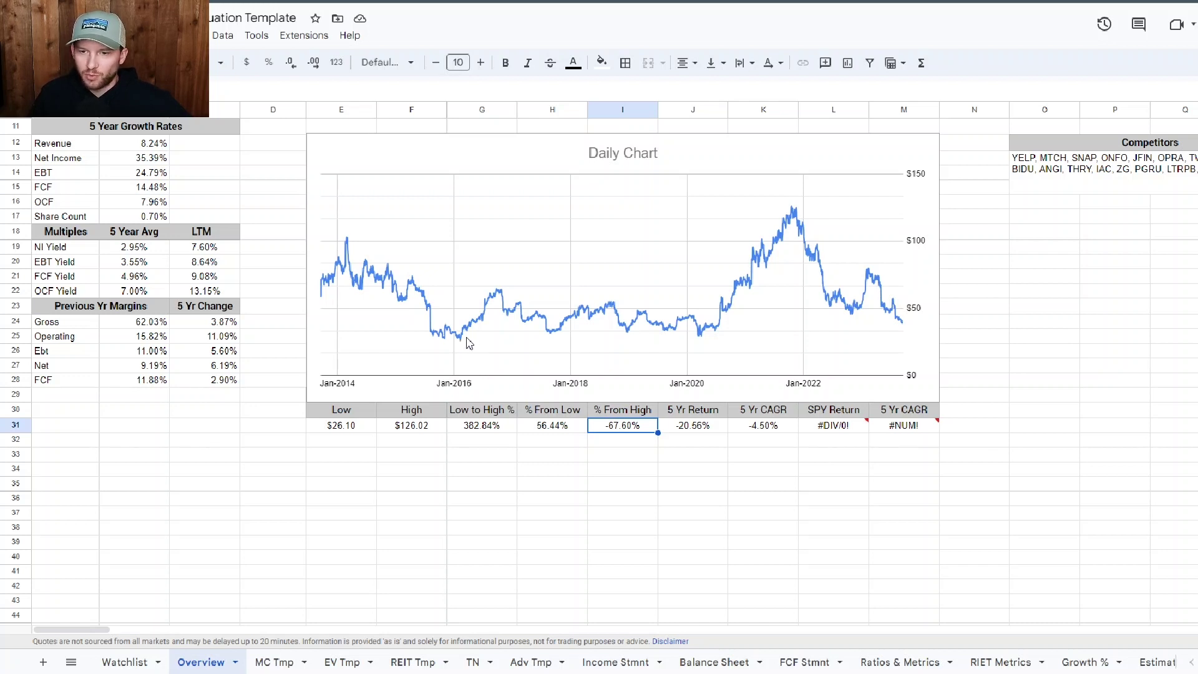
{"action": "left_click", "coordinate": [904, 327]}
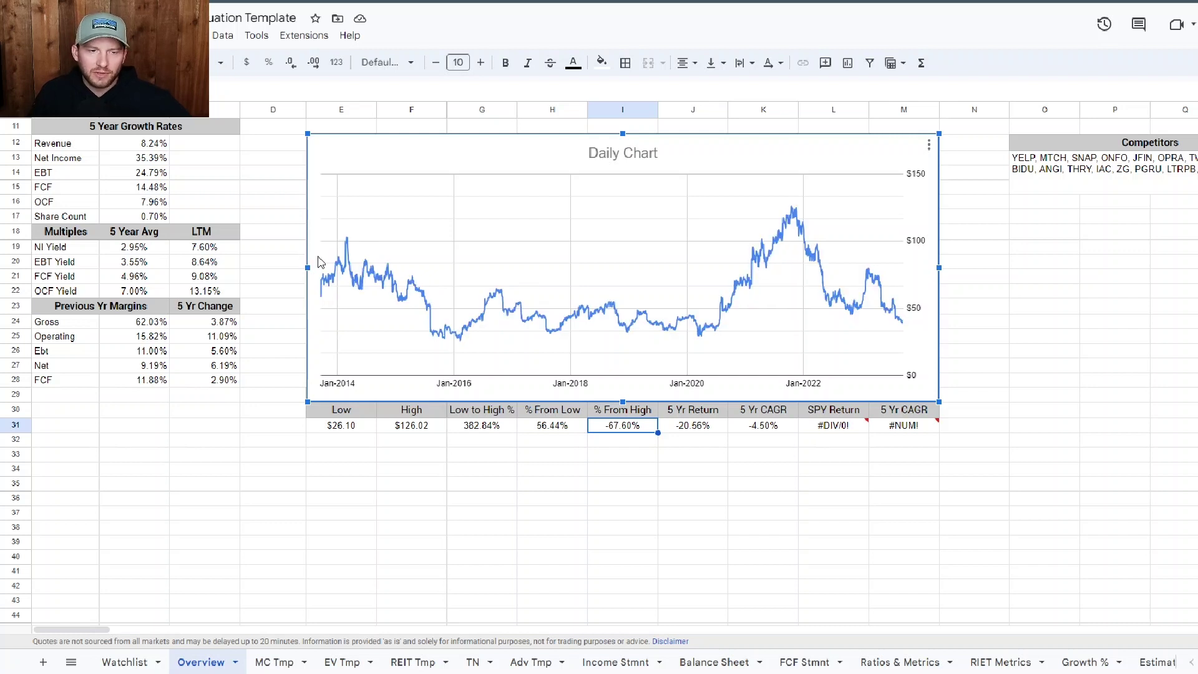
Step: Go through the 5 Year Avg multiples for NI, EBT, FCF and OCF yield one by one
{"action": "scroll", "coordinate": [320, 262], "scroll_direction": "up", "scroll_amount": 1}
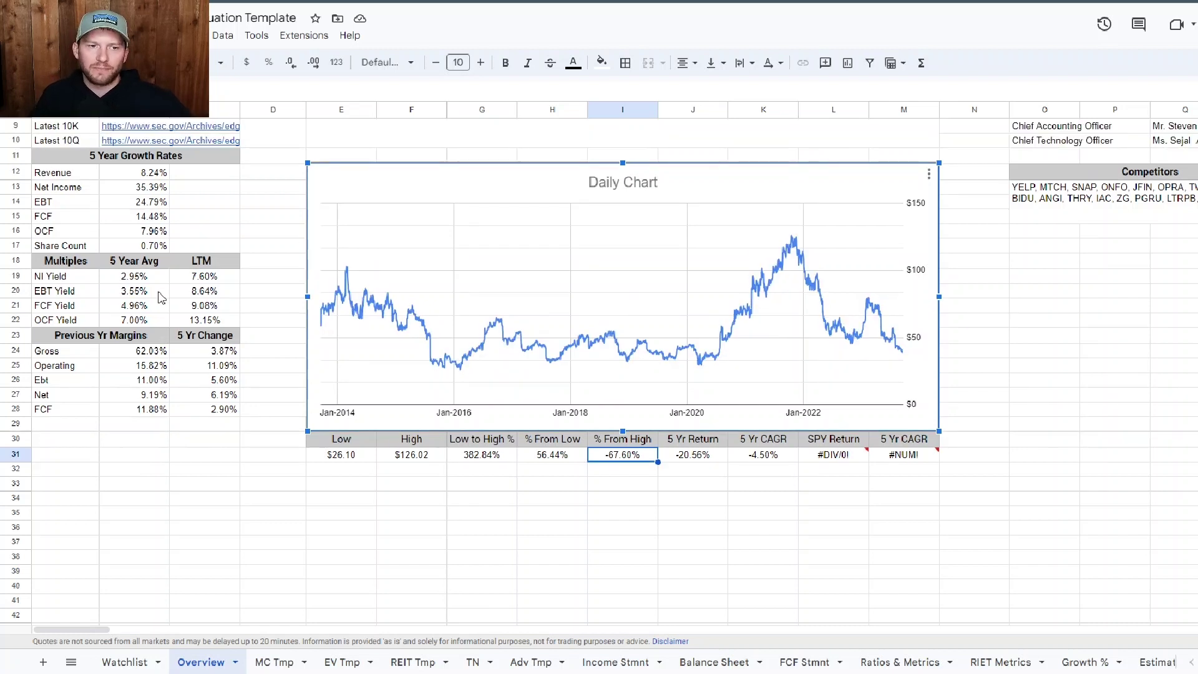
{"action": "left_click_drag", "start_coordinate": [155, 277], "coordinate": [144, 321]}
{"action": "left_click", "coordinate": [139, 289]}
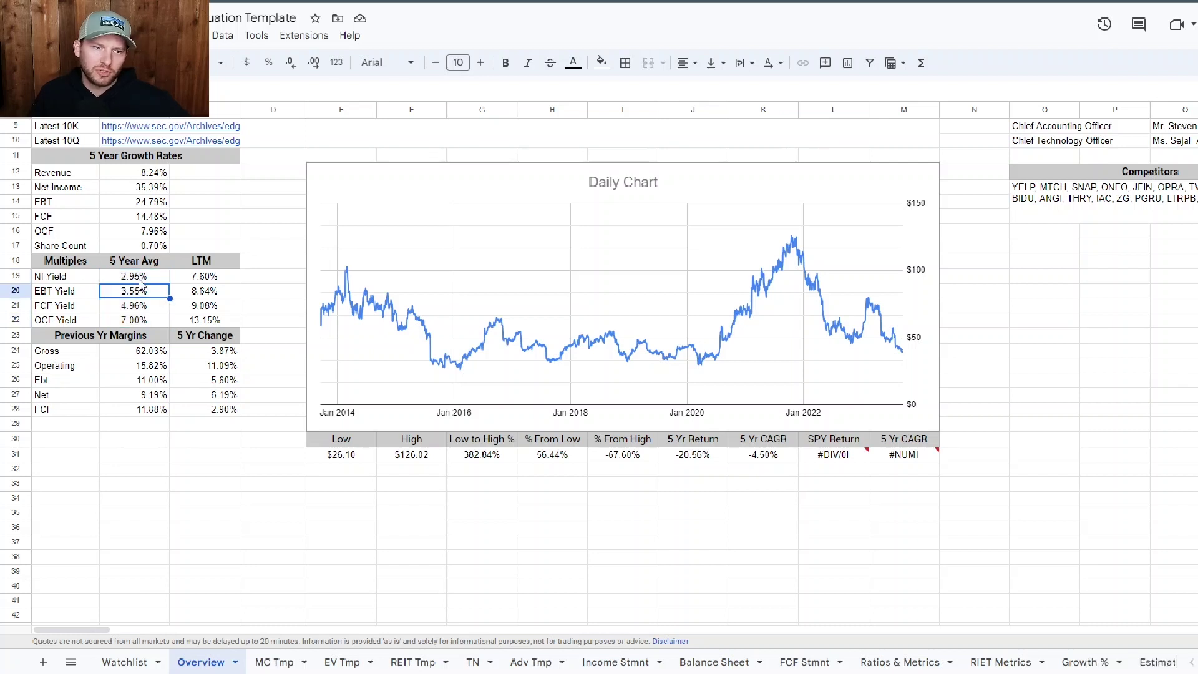
{"action": "left_click", "coordinate": [140, 279]}
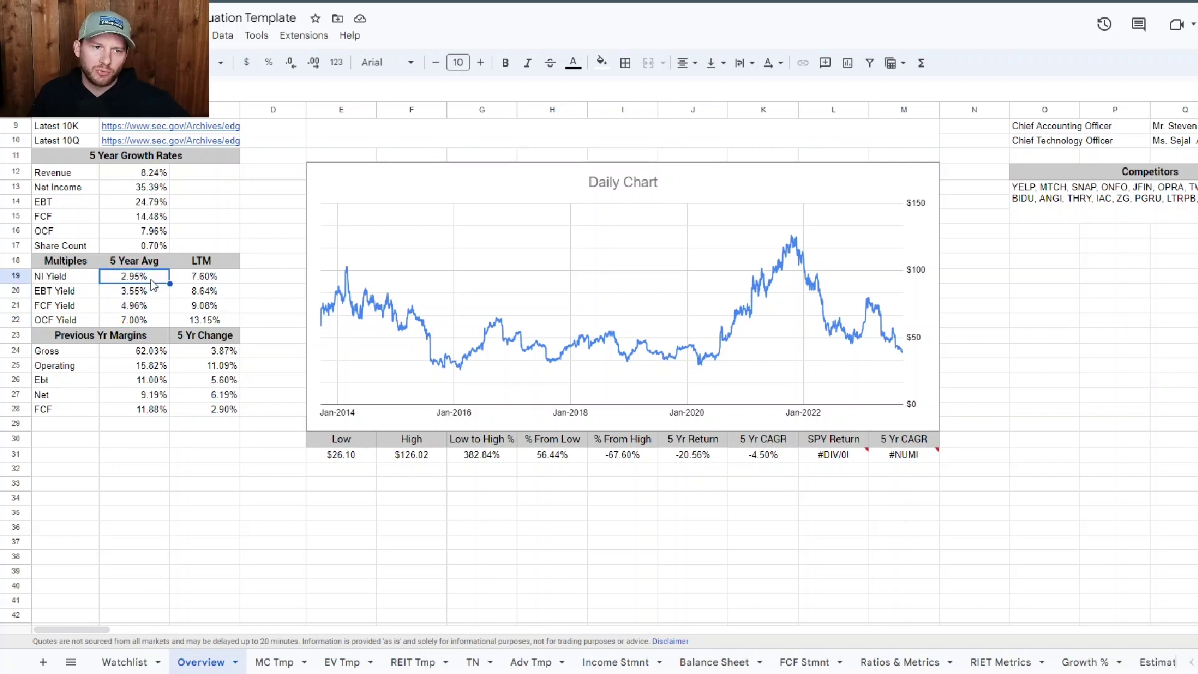
{"action": "left_click", "coordinate": [127, 293]}
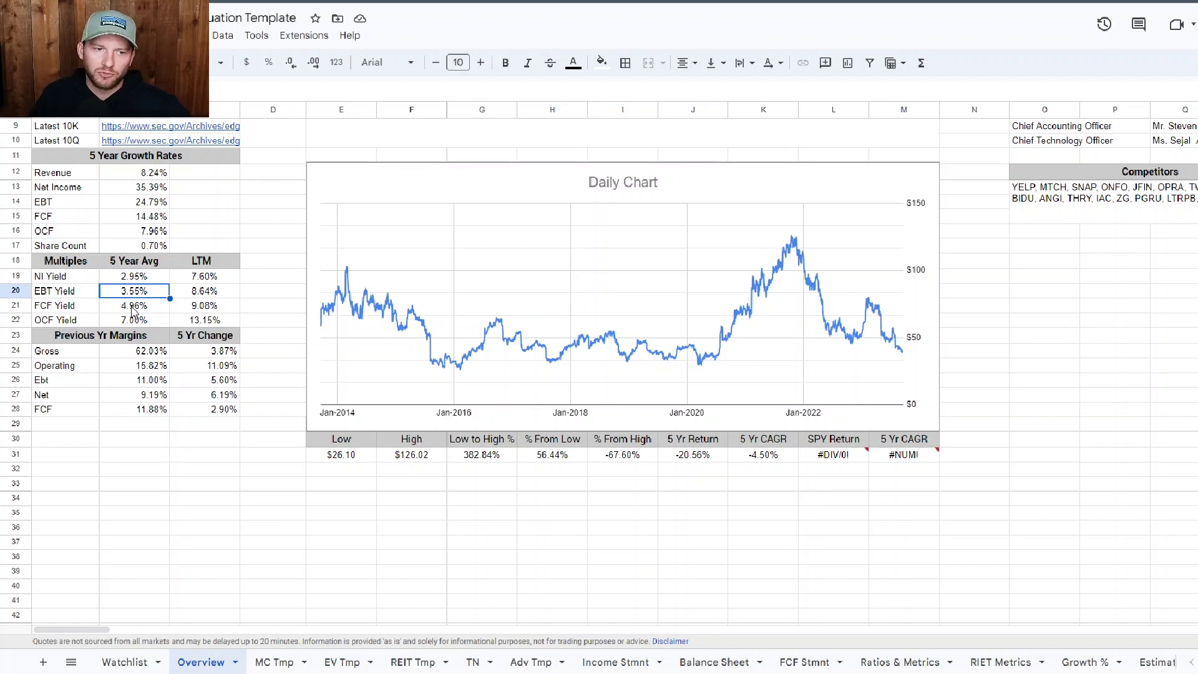
{"action": "left_click", "coordinate": [134, 308]}
{"action": "left_click", "coordinate": [133, 322]}
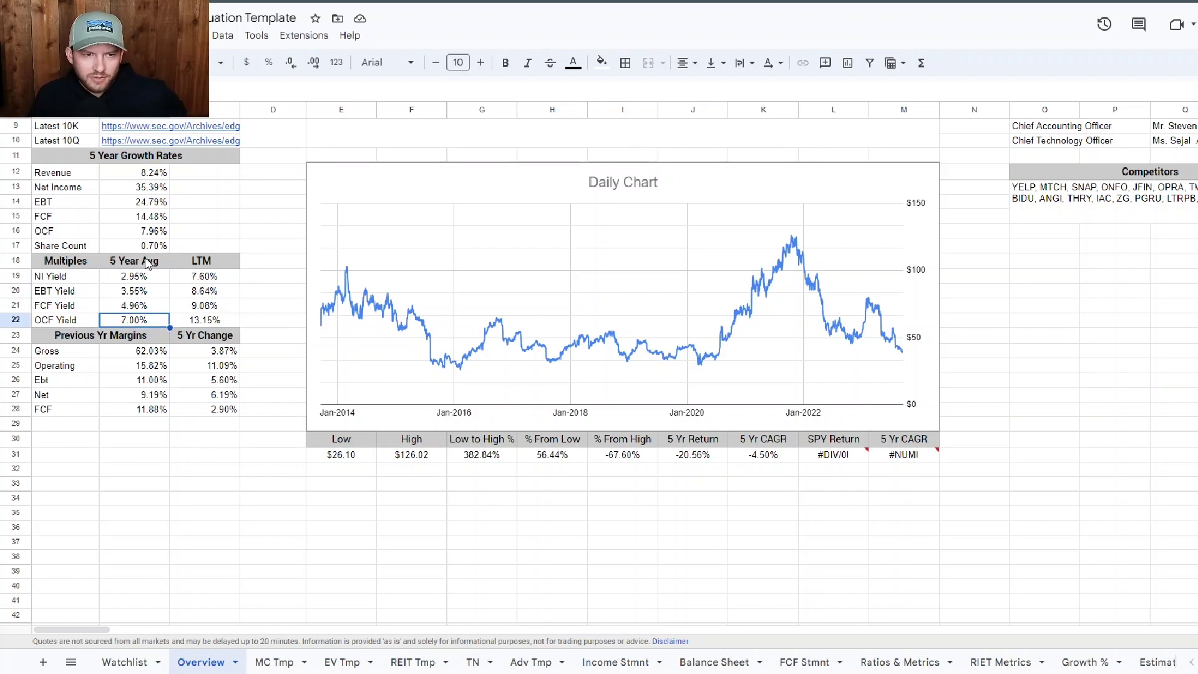
Step: Check the LTM yields for NI, EBT, FCF and OCF against their five-year averages
{"action": "left_click", "coordinate": [228, 277]}
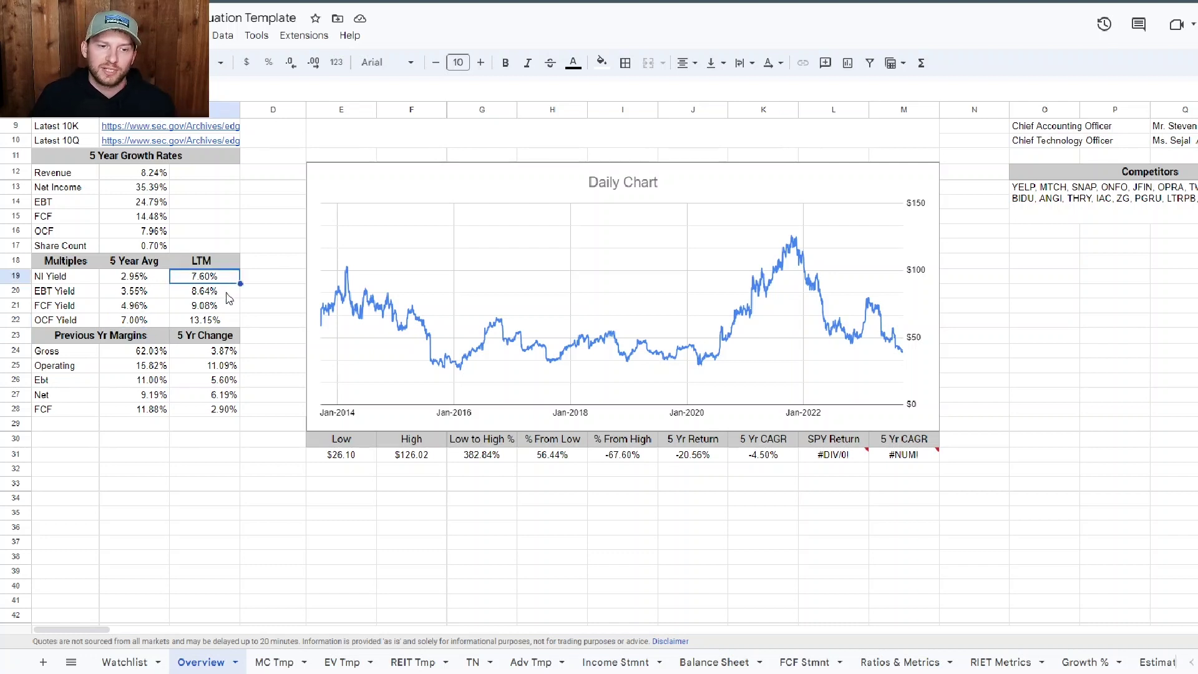
{"action": "left_click", "coordinate": [226, 298]}
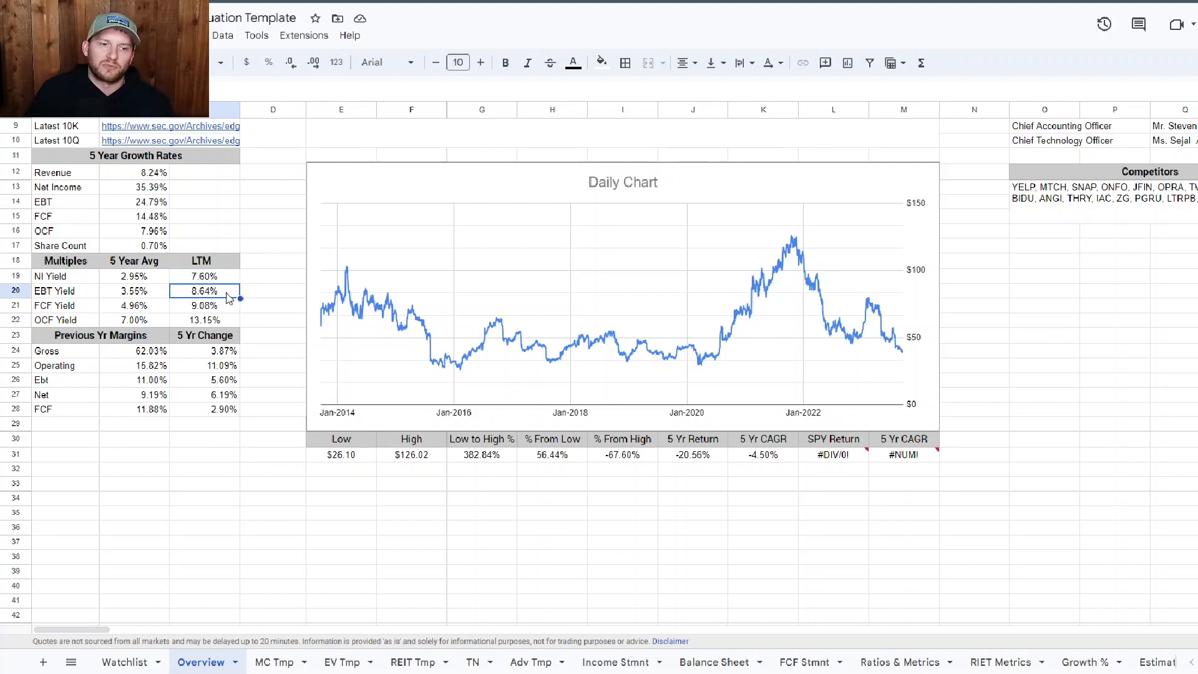
{"action": "left_click", "coordinate": [213, 312]}
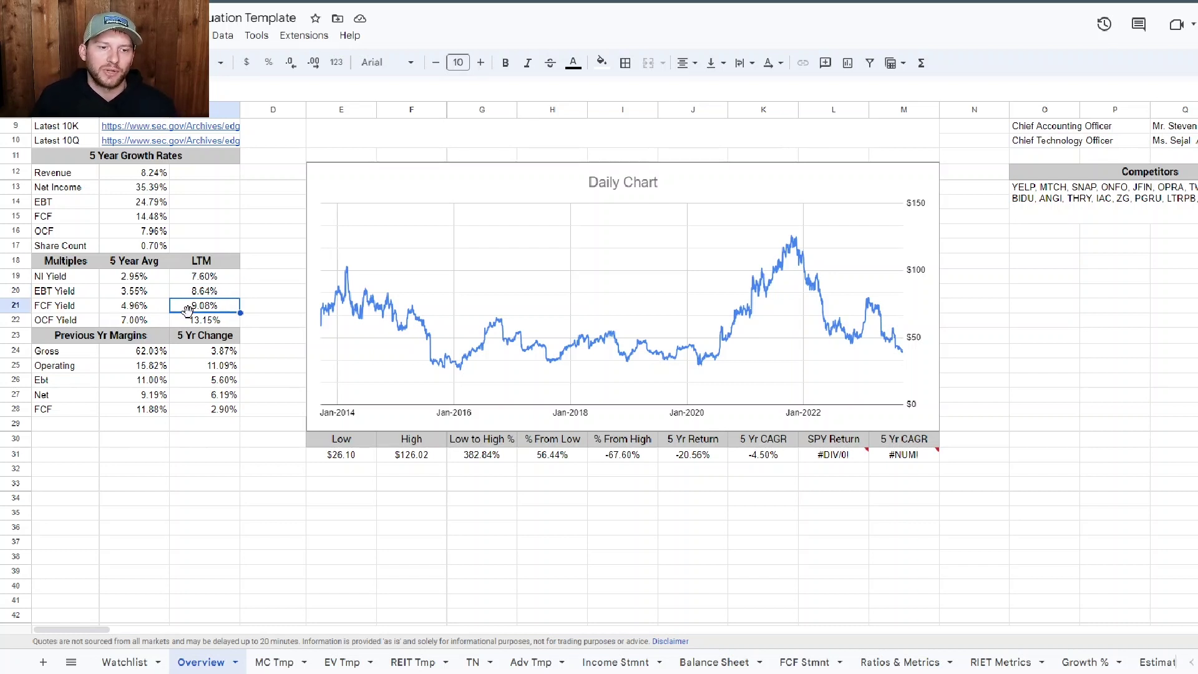
{"action": "left_click", "coordinate": [211, 322]}
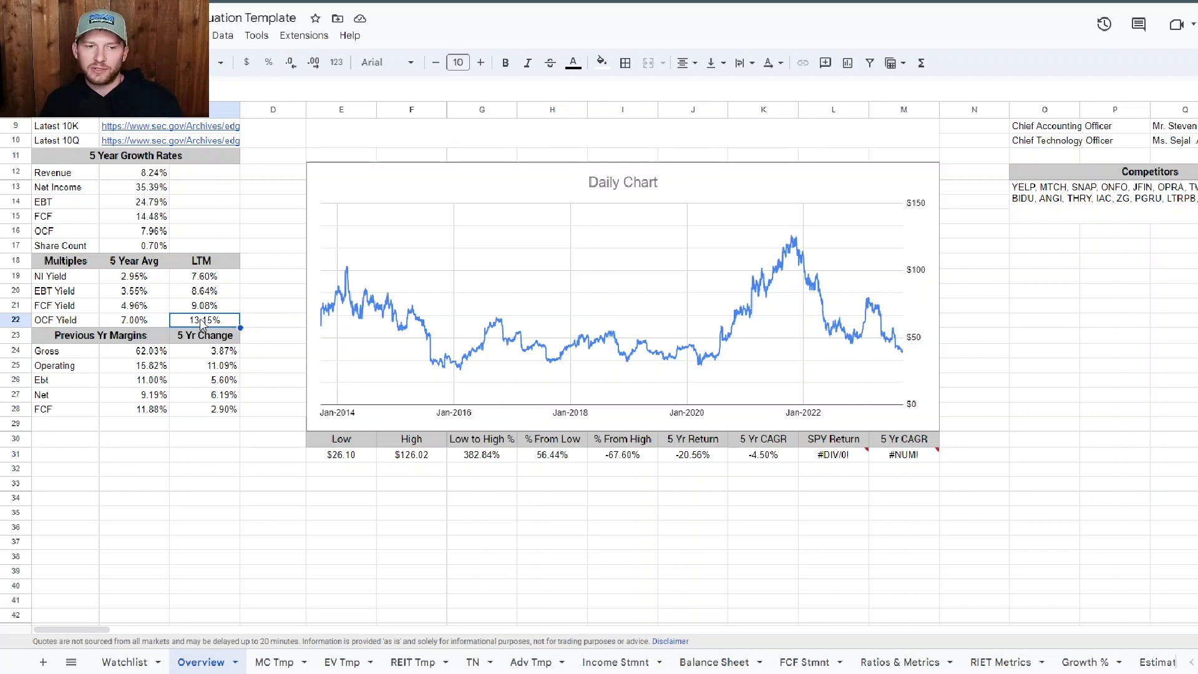
Step: Return to the company details at the start of the Overview sheet and select the Shutterstock website link
{"action": "scroll", "coordinate": [203, 321], "scroll_direction": "up", "scroll_amount": 1}
{"action": "scroll", "coordinate": [203, 323], "scroll_direction": "up", "scroll_amount": 1}
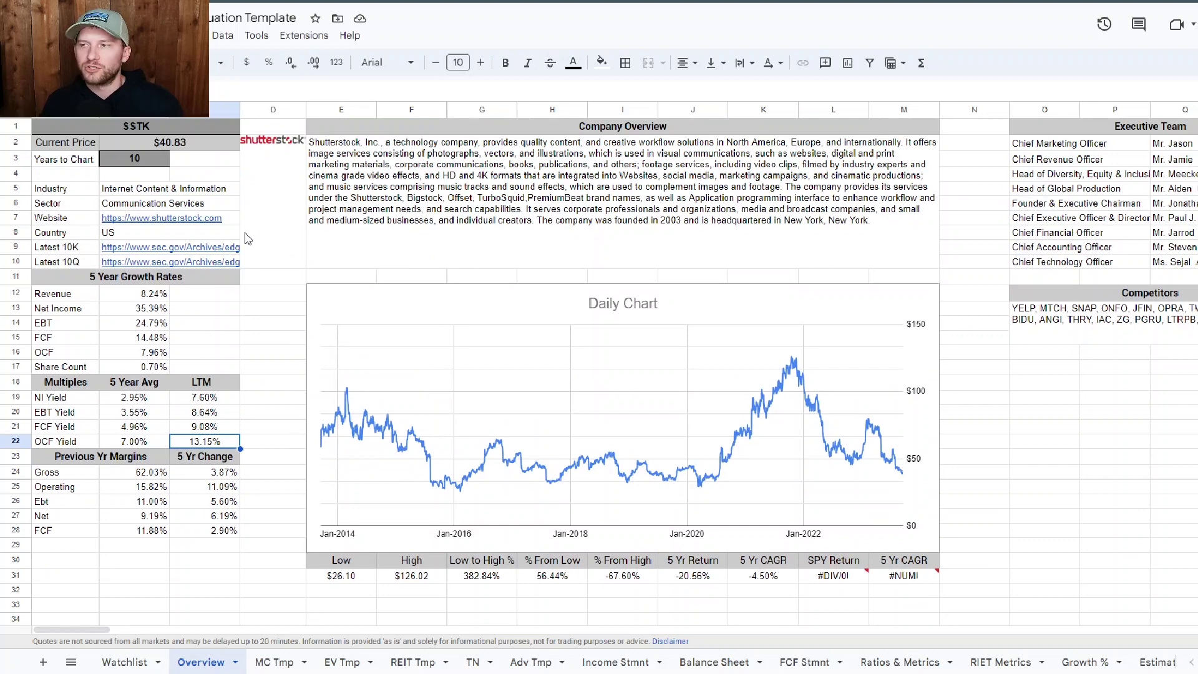
{"action": "left_click", "coordinate": [189, 223]}
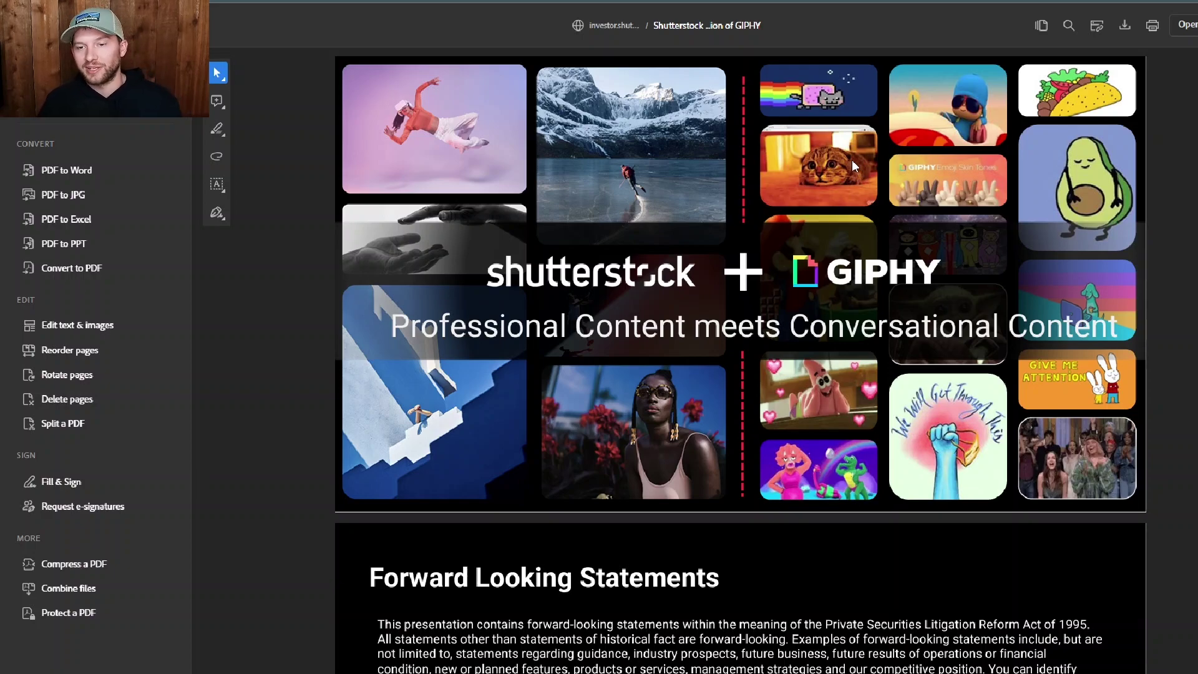
Step: Read the Shutterstock and GIPHY acquisition presentation from its cover to the slide on brands expressing themselves through mobile communications
{"action": "scroll", "coordinate": [852, 160], "scroll_direction": "down", "scroll_amount": 5}
{"action": "scroll", "coordinate": [859, 187], "scroll_direction": "down", "scroll_amount": 5}
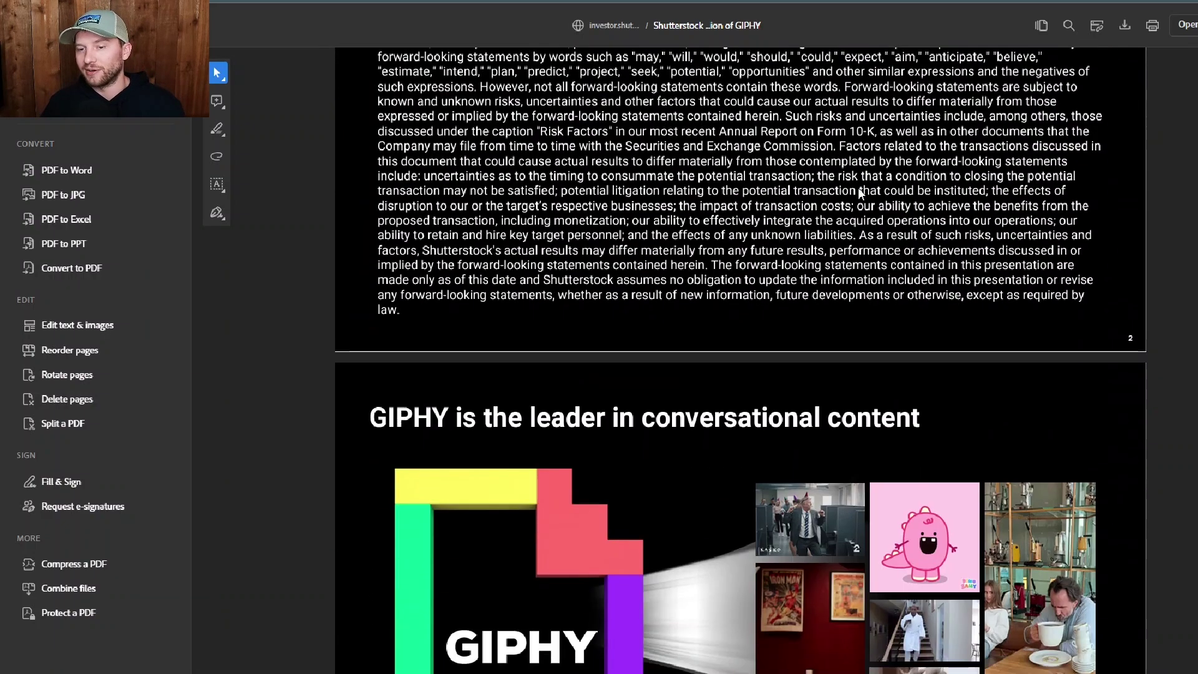
{"action": "scroll", "coordinate": [859, 188], "scroll_direction": "down", "scroll_amount": 5}
{"action": "scroll", "coordinate": [859, 189], "scroll_direction": "down", "scroll_amount": 3}
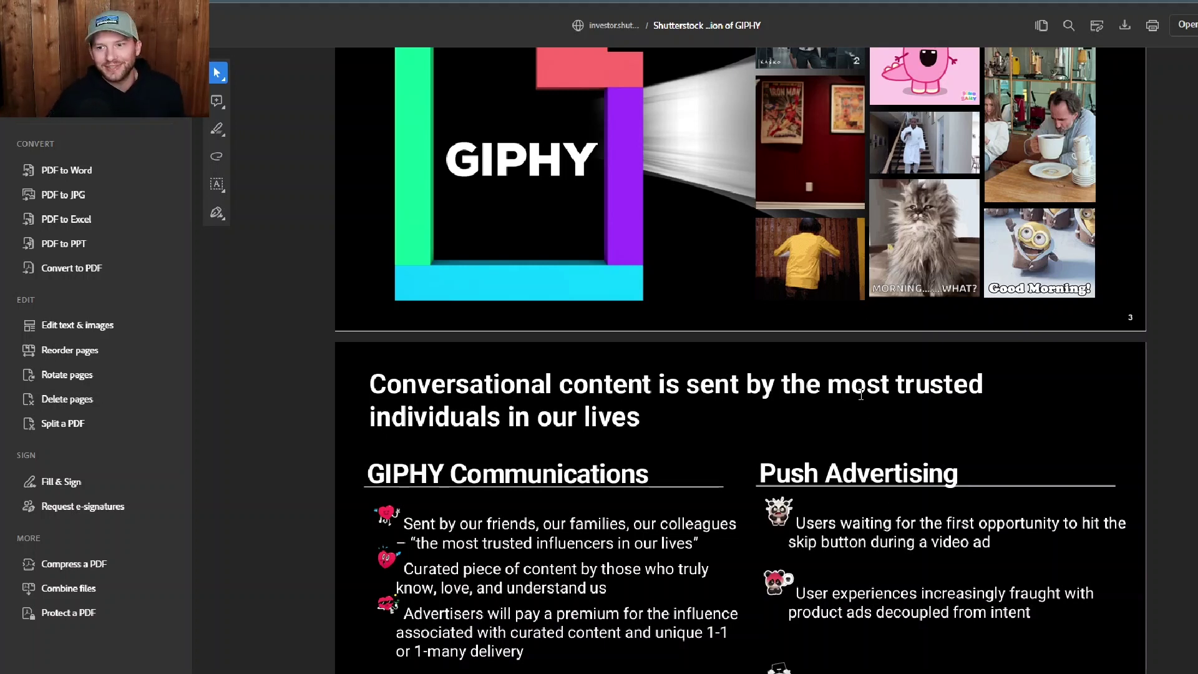
{"action": "scroll", "coordinate": [862, 393], "scroll_direction": "down", "scroll_amount": 5}
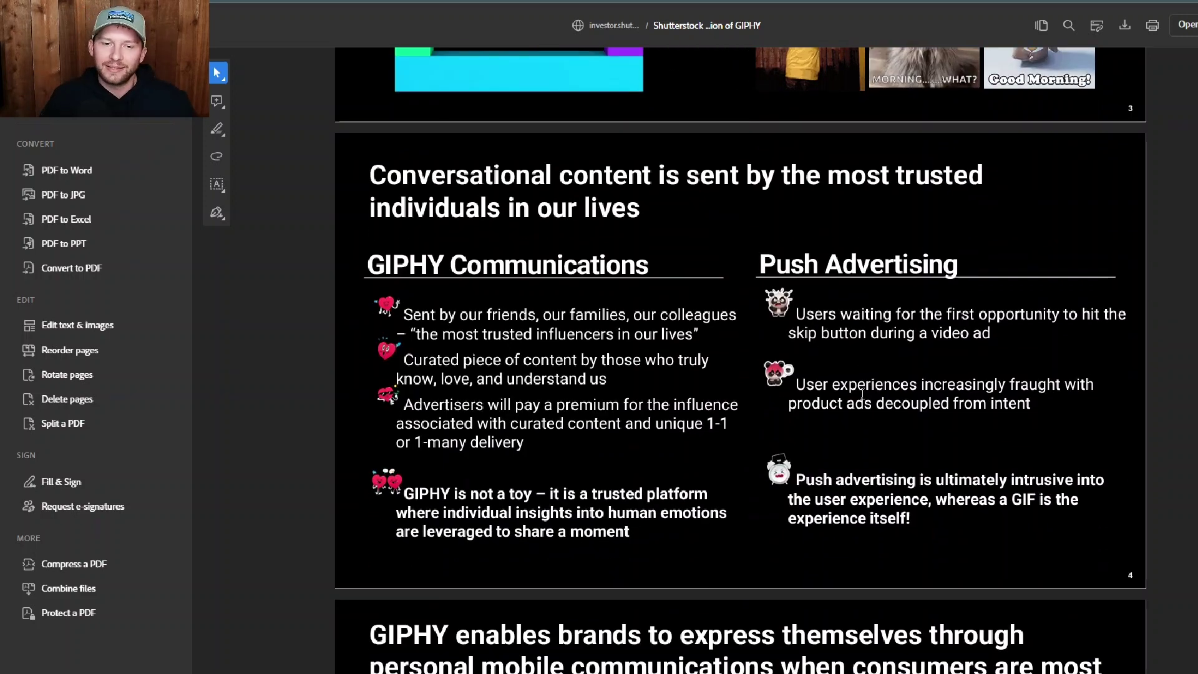
{"action": "scroll", "coordinate": [862, 394], "scroll_direction": "down", "scroll_amount": 3}
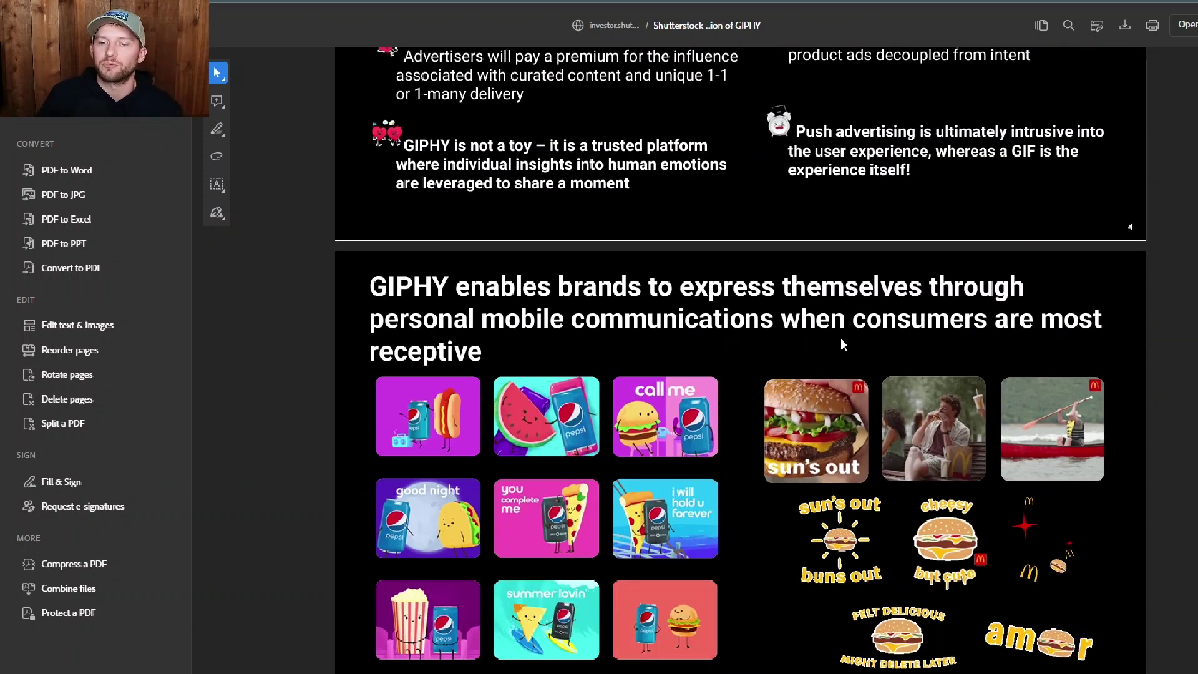
Step: Examine the brand advertising examples on slide 5 and the content and distribution partners on slide 6
{"action": "double_click", "coordinate": [873, 315]}
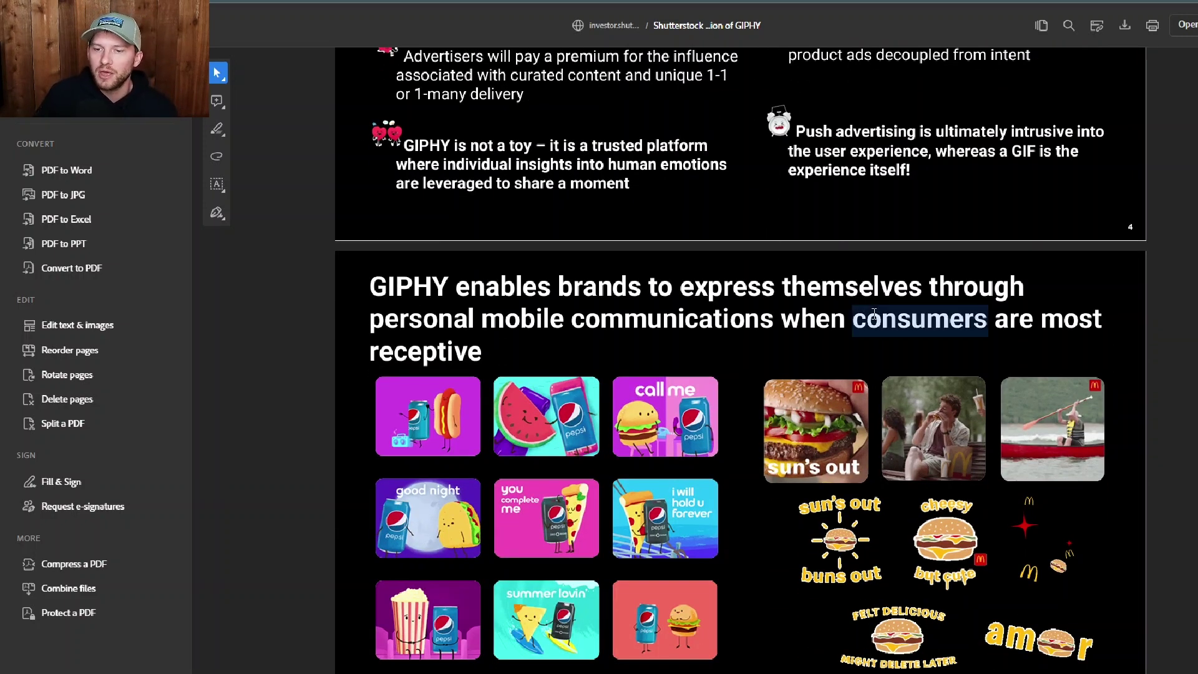
{"action": "left_click", "coordinate": [816, 319]}
{"action": "scroll", "coordinate": [824, 315], "scroll_direction": "down", "scroll_amount": 3}
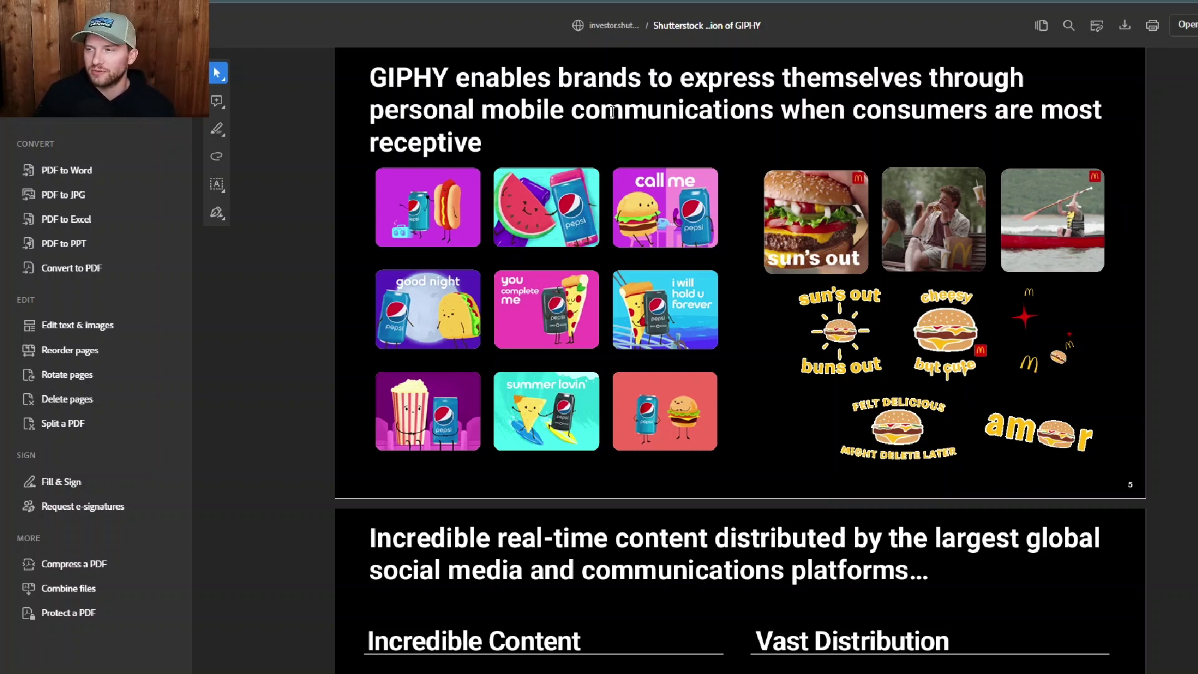
{"action": "scroll", "coordinate": [612, 111], "scroll_direction": "down", "scroll_amount": 3}
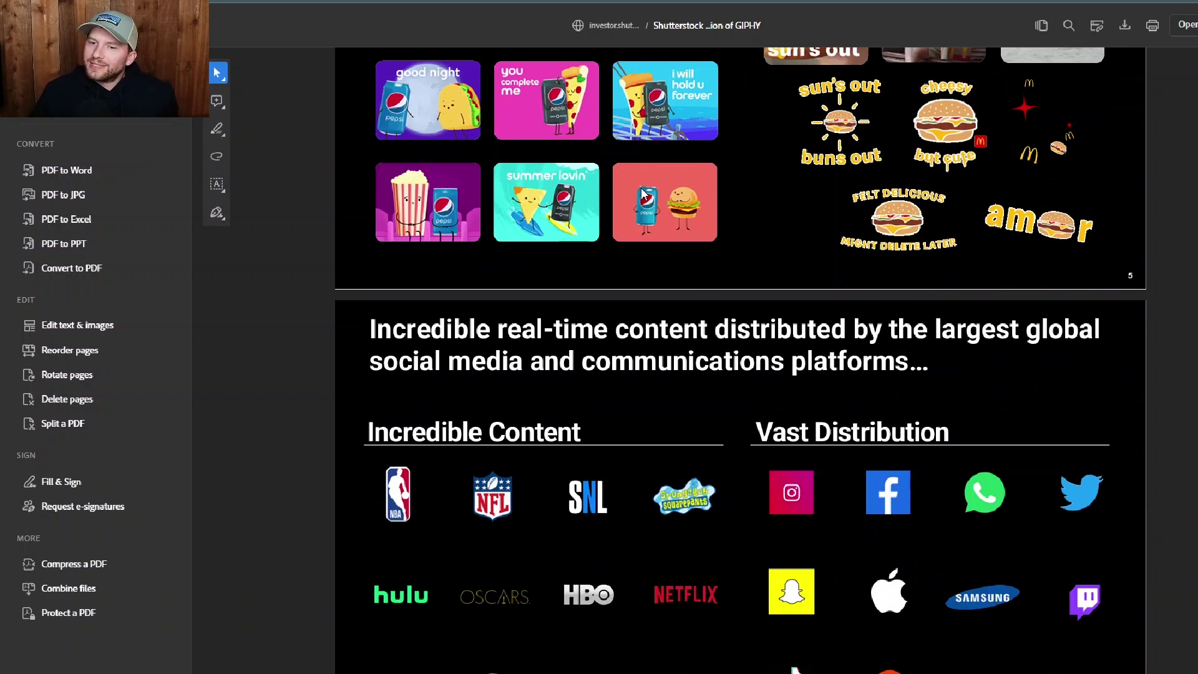
{"action": "scroll", "coordinate": [643, 194], "scroll_direction": "down", "scroll_amount": 8}
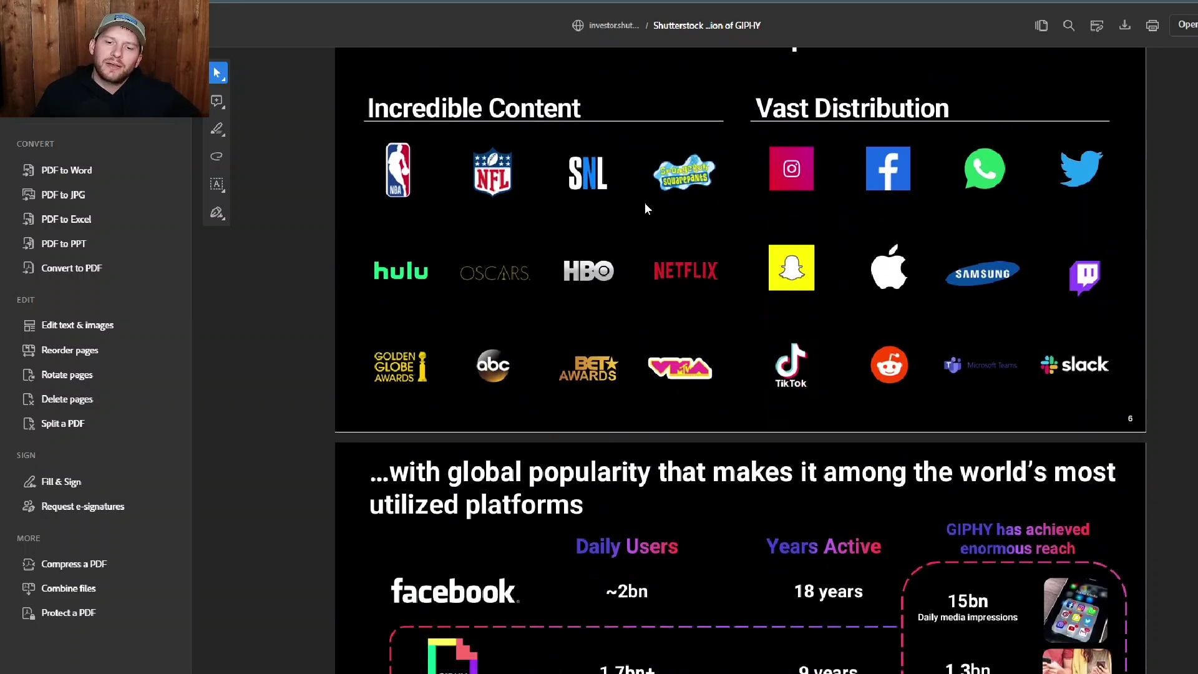
{"action": "scroll", "coordinate": [645, 208], "scroll_direction": "down", "scroll_amount": 2}
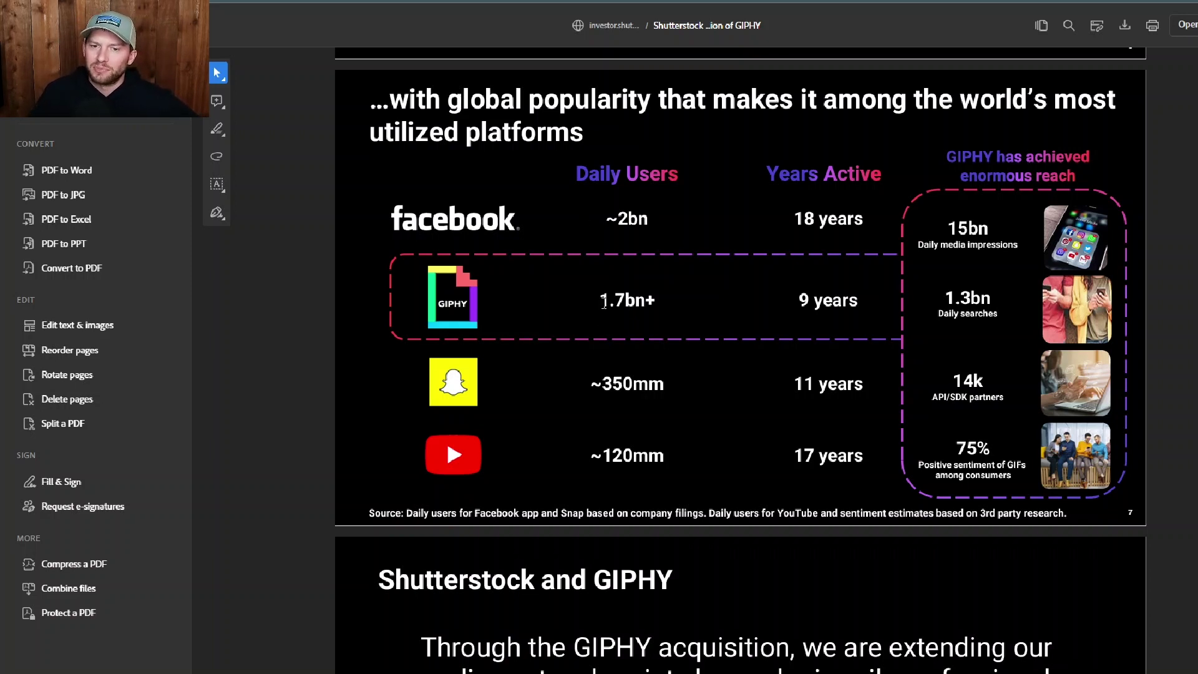
Step: Compare GIPHY's daily users with the other platforms on slide 7 and skim the following acquisition rationale
{"action": "left_click_drag", "start_coordinate": [600, 304], "coordinate": [663, 287]}
{"action": "left_click", "coordinate": [653, 296]}
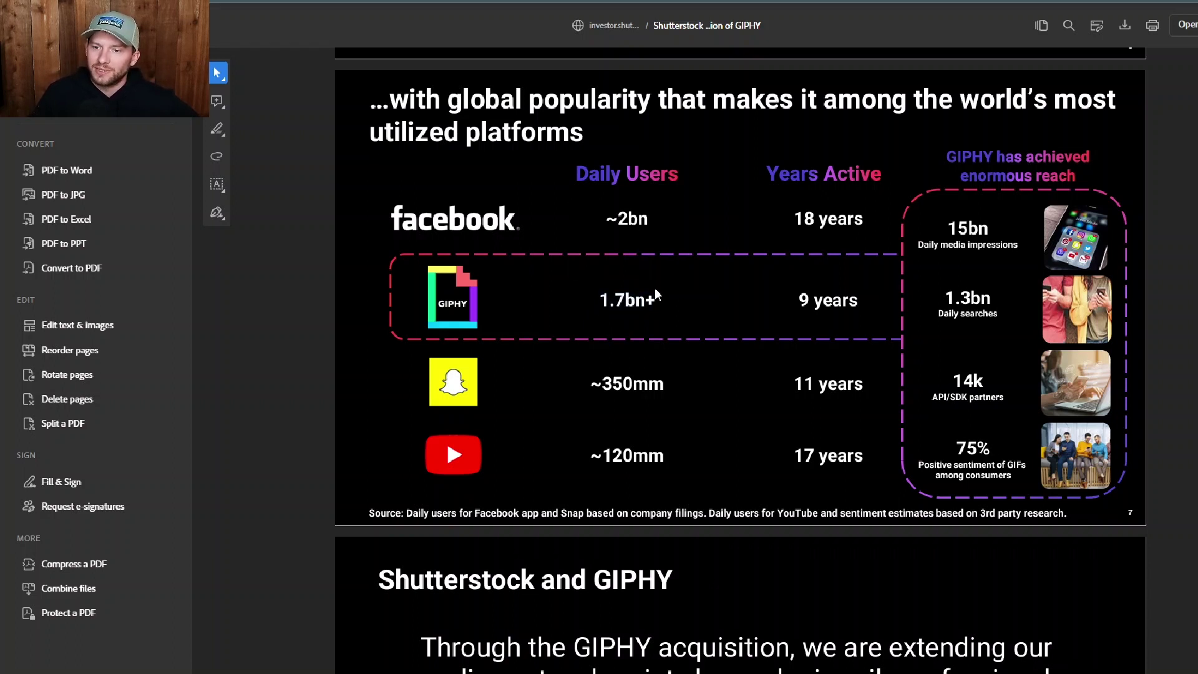
{"action": "scroll", "coordinate": [658, 286], "scroll_direction": "down", "scroll_amount": 3}
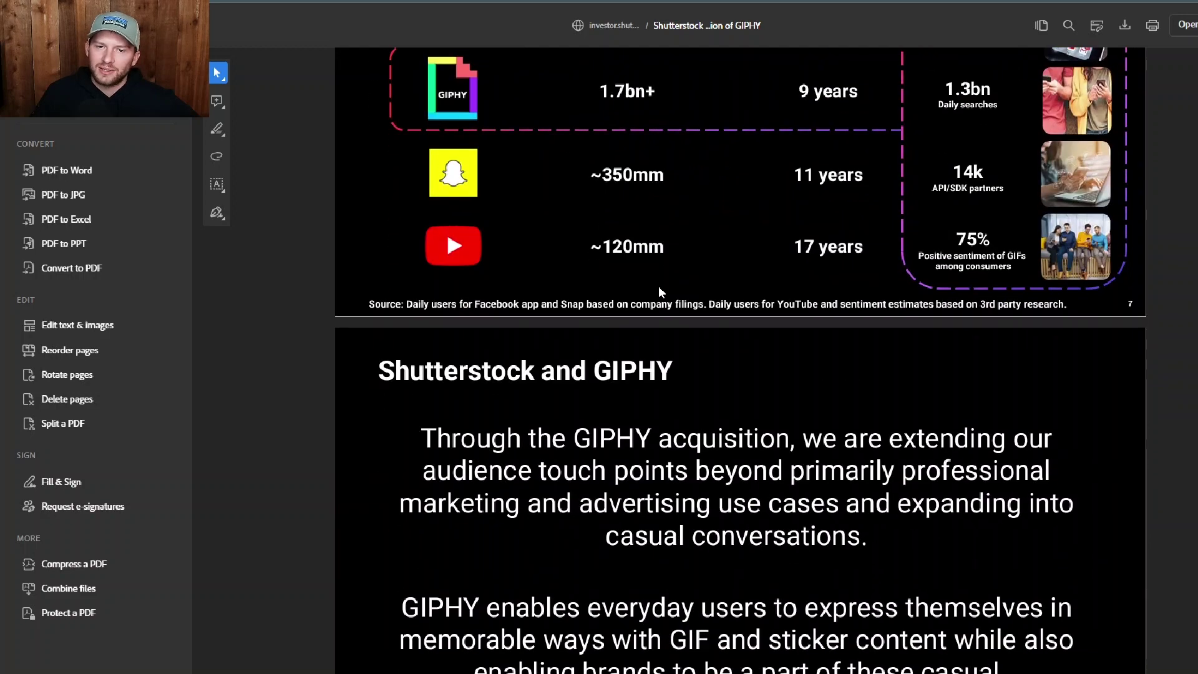
{"action": "scroll", "coordinate": [658, 286], "scroll_direction": "up", "scroll_amount": 3}
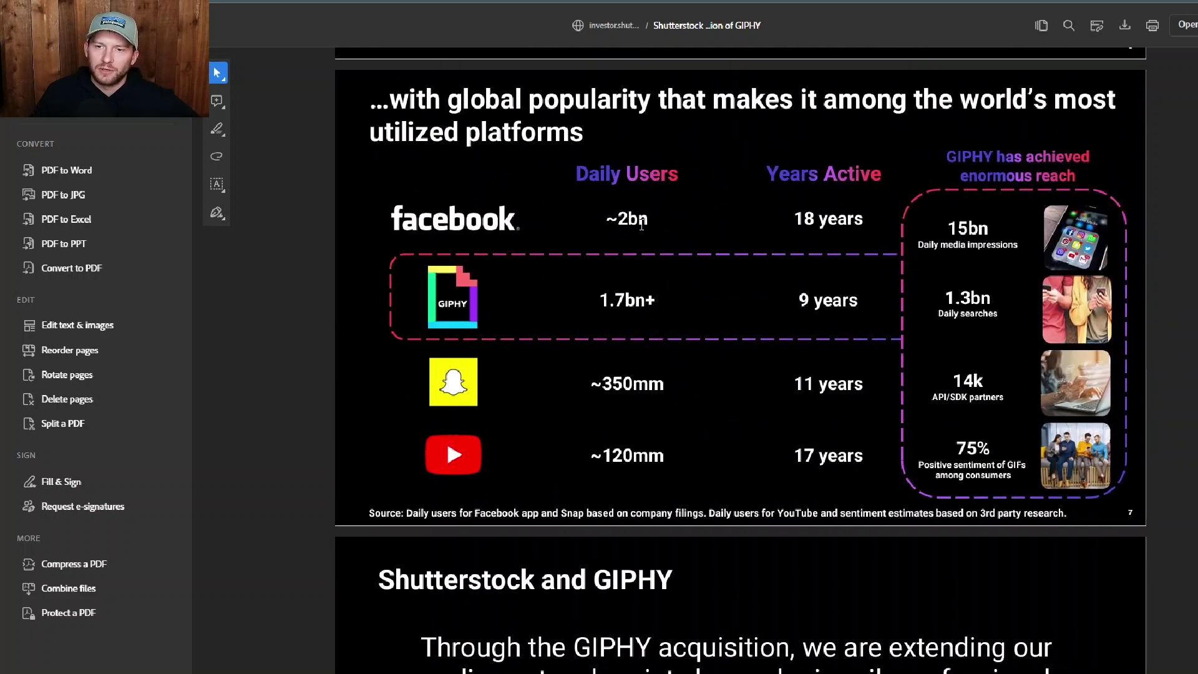
{"action": "scroll", "coordinate": [641, 226], "scroll_direction": "down", "scroll_amount": 9}
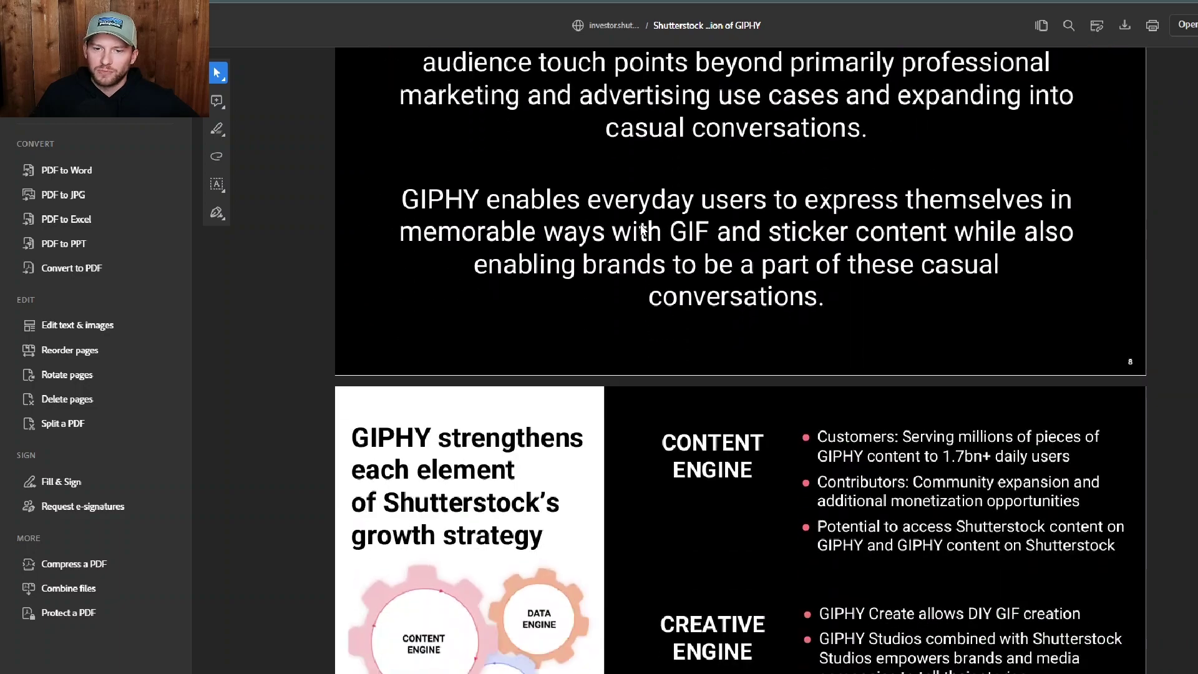
Step: Go back to the presentation's cover slide and review the slides again up to the brand examples on slide 5
{"action": "scroll", "coordinate": [641, 230], "scroll_direction": "up", "scroll_amount": 12}
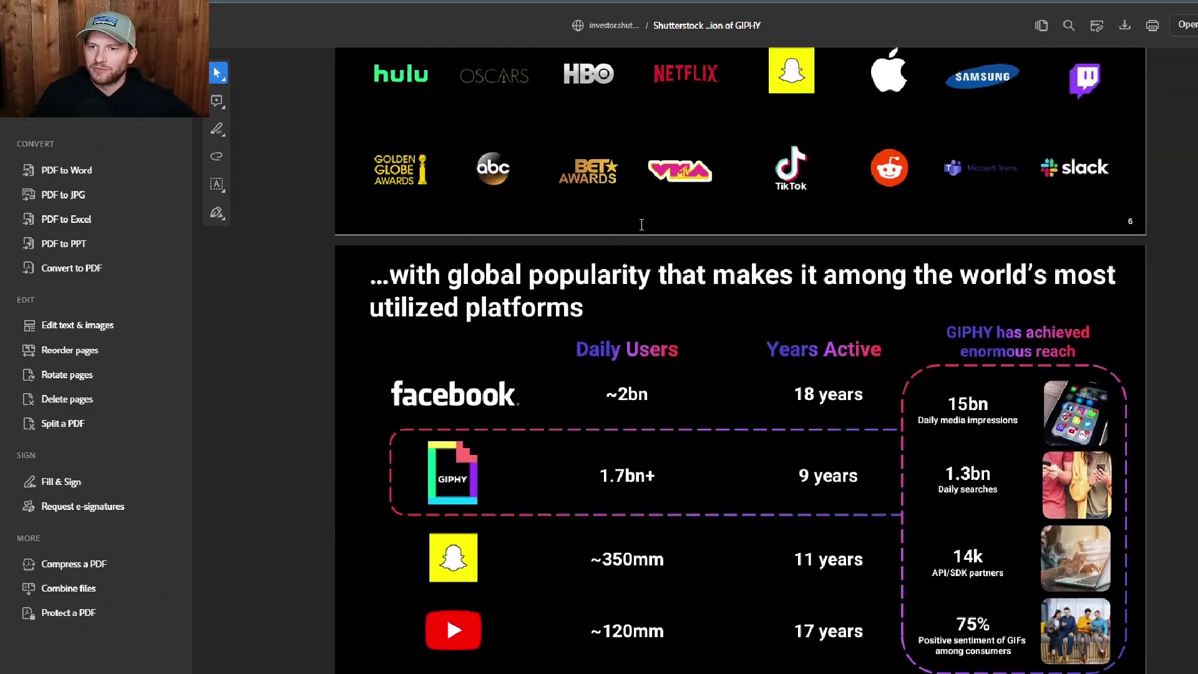
{"action": "scroll", "coordinate": [641, 226], "scroll_direction": "up", "scroll_amount": 20}
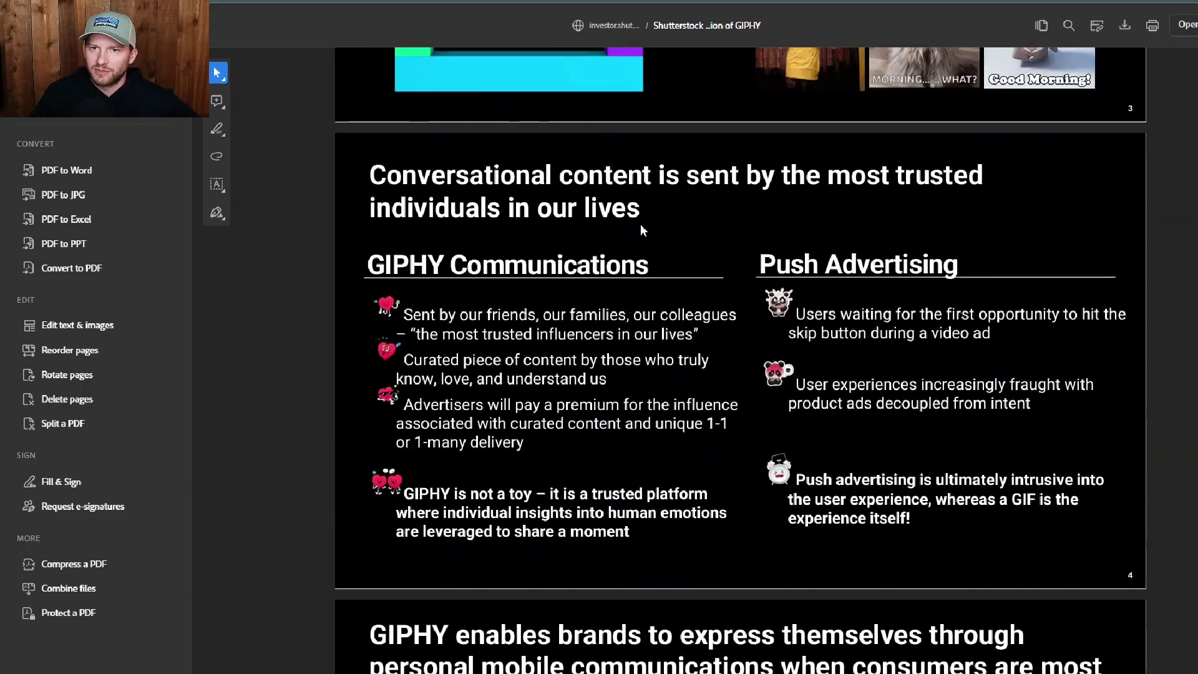
{"action": "scroll", "coordinate": [641, 226], "scroll_direction": "up", "scroll_amount": 15}
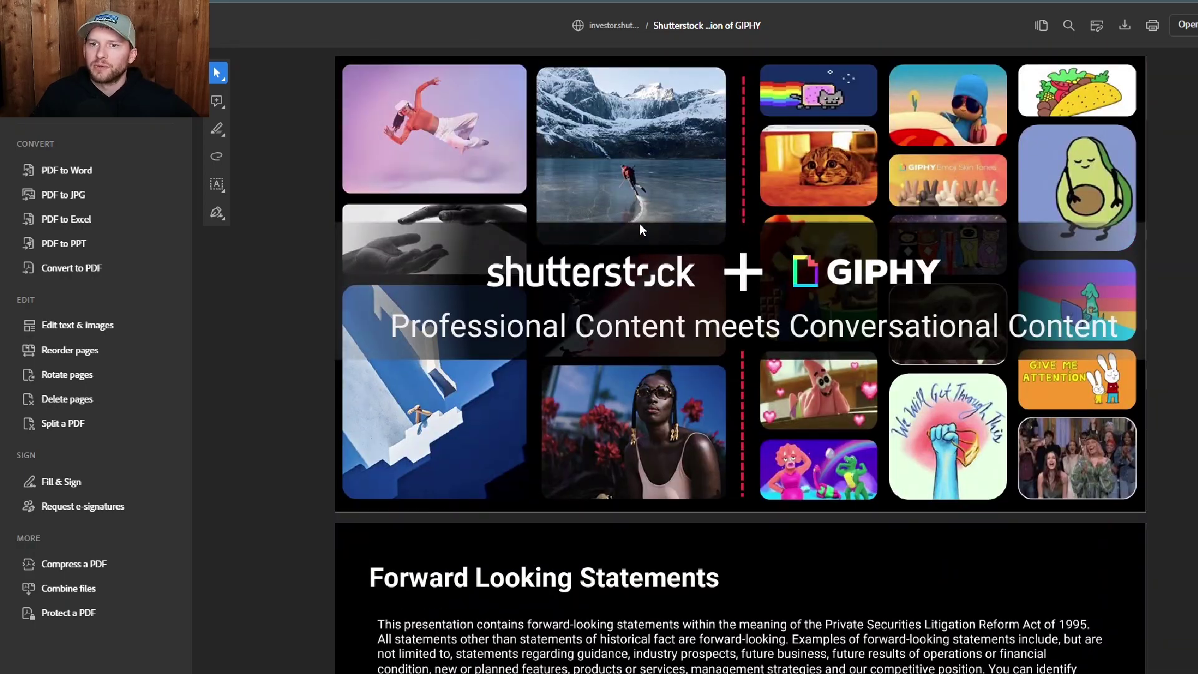
{"action": "scroll", "coordinate": [641, 230], "scroll_direction": "down", "scroll_amount": 15}
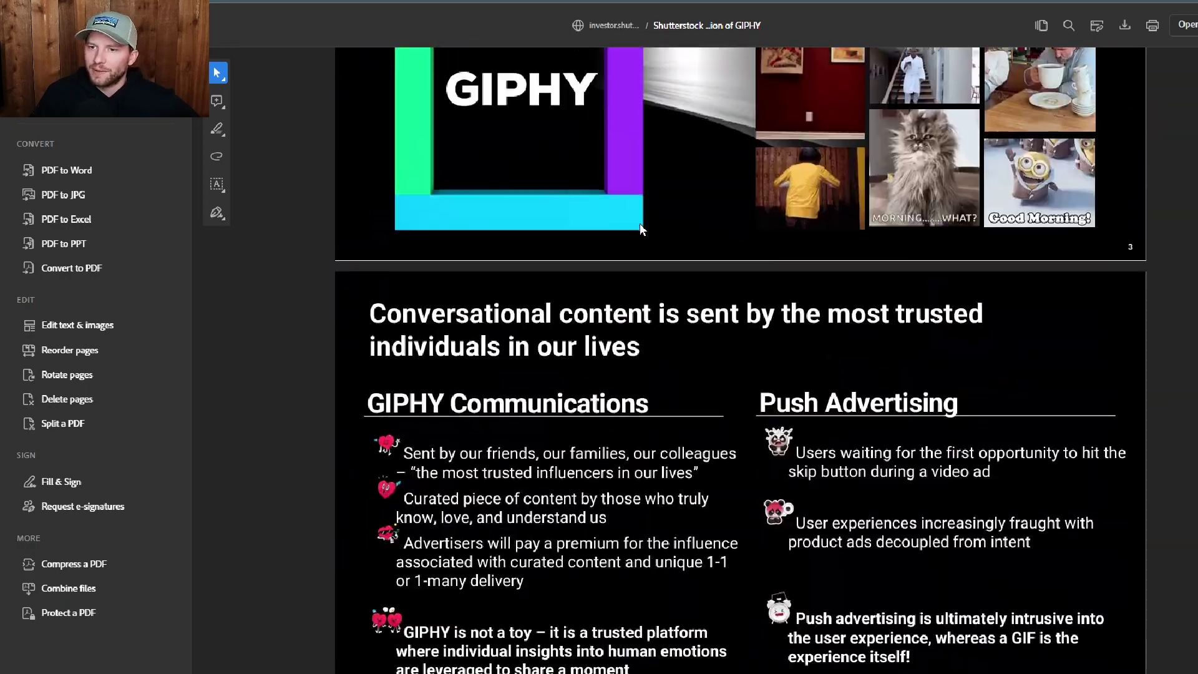
{"action": "scroll", "coordinate": [639, 224], "scroll_direction": "down", "scroll_amount": 10}
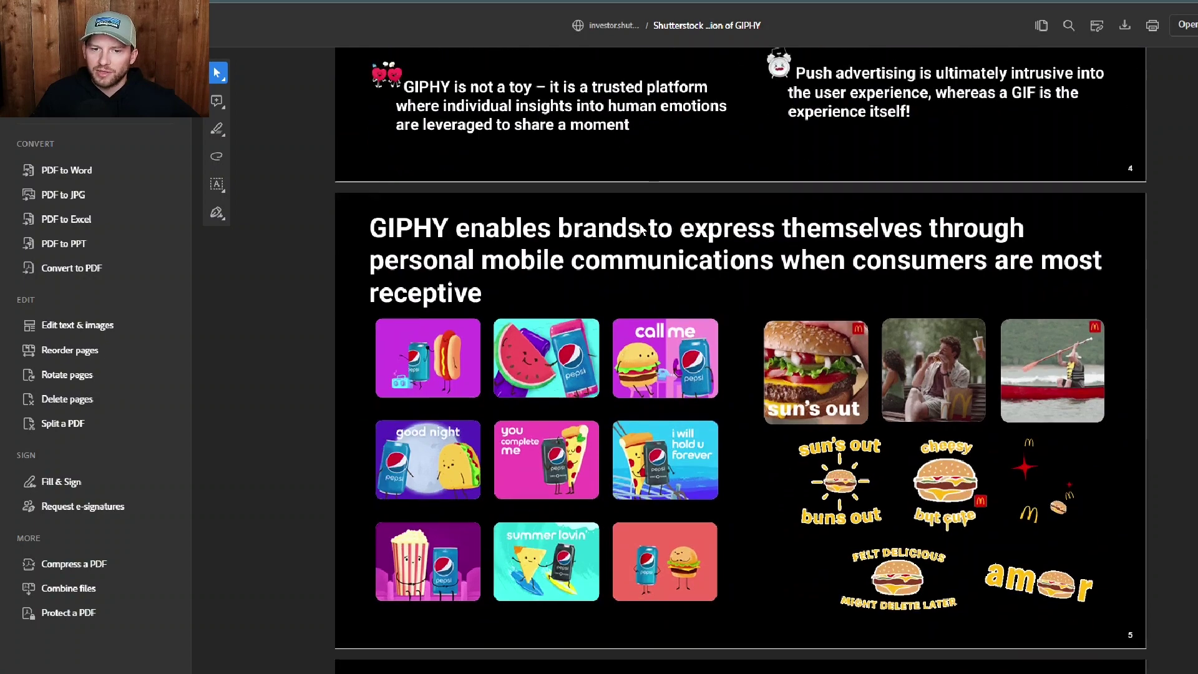
Step: Read the GIPHY presentation from slide 6 through the Transaction Overview on slide 12, selecting the words "in 2024" in the monetization bullet
{"action": "scroll", "coordinate": [640, 230], "scroll_direction": "down", "scroll_amount": 10}
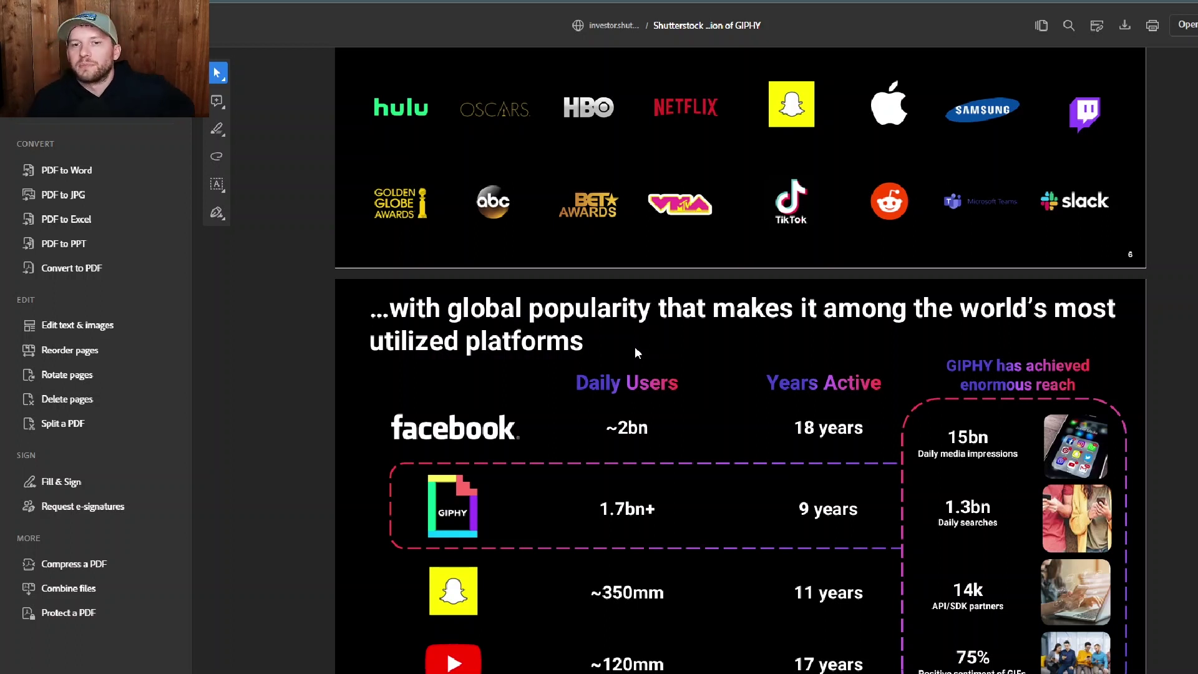
{"action": "scroll", "coordinate": [638, 353], "scroll_direction": "down", "scroll_amount": 10}
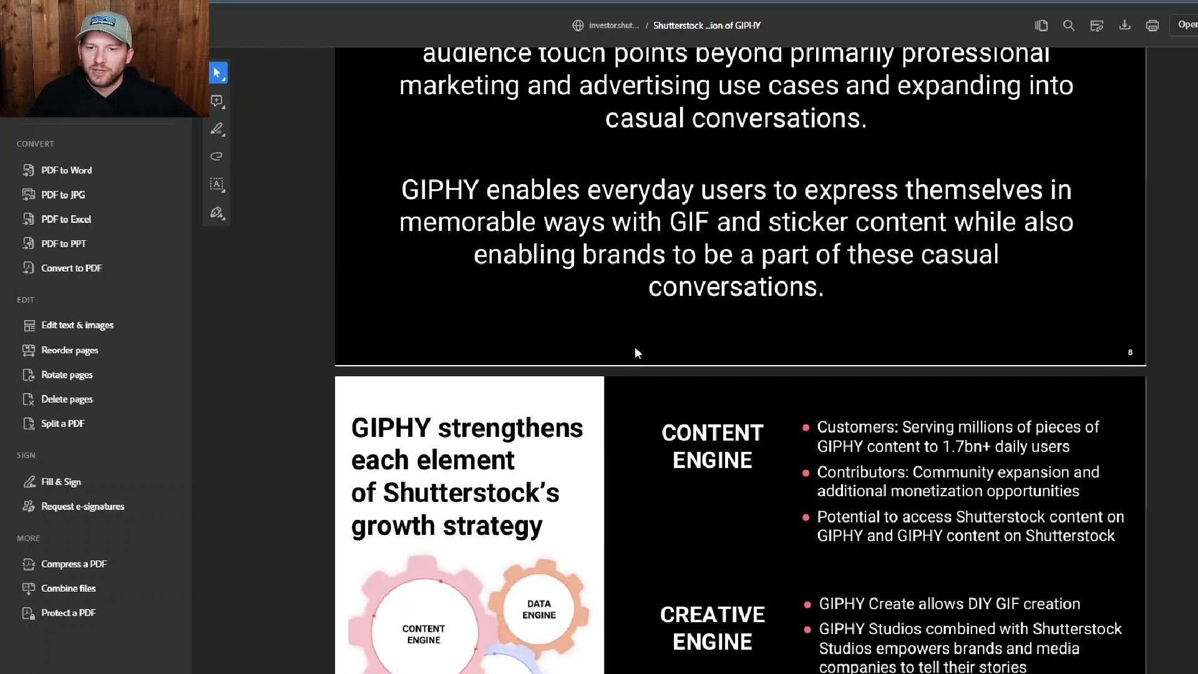
{"action": "scroll", "coordinate": [635, 353], "scroll_direction": "down", "scroll_amount": 8}
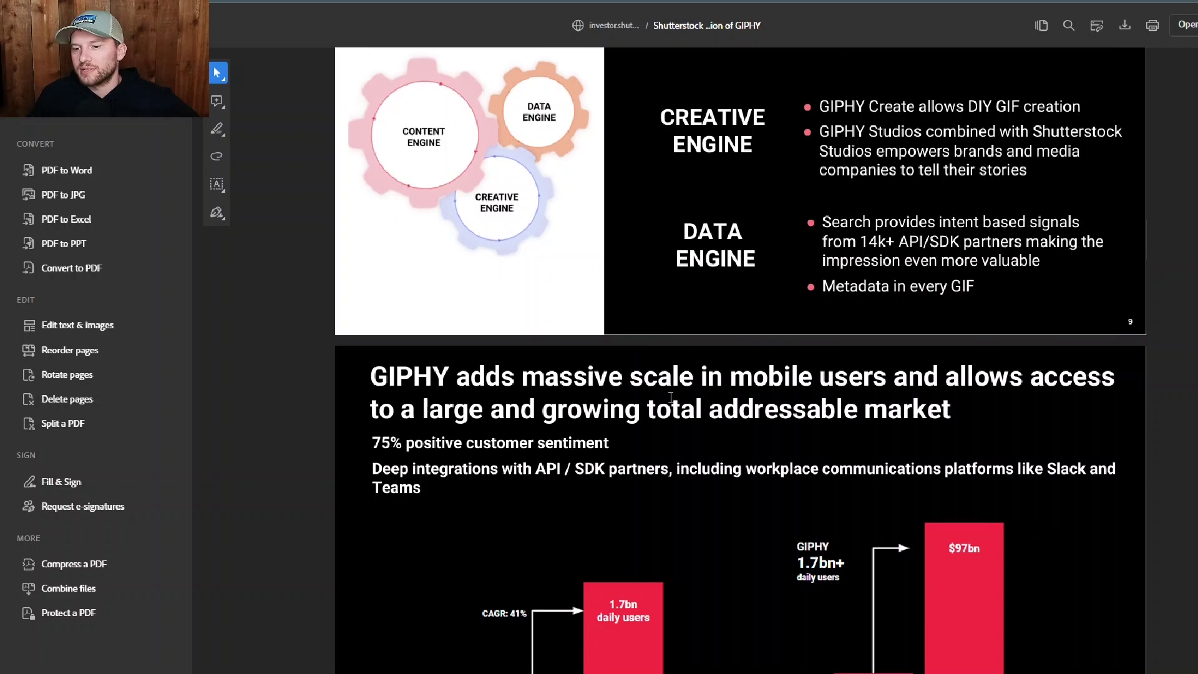
{"action": "scroll", "coordinate": [717, 315], "scroll_direction": "down", "scroll_amount": 7}
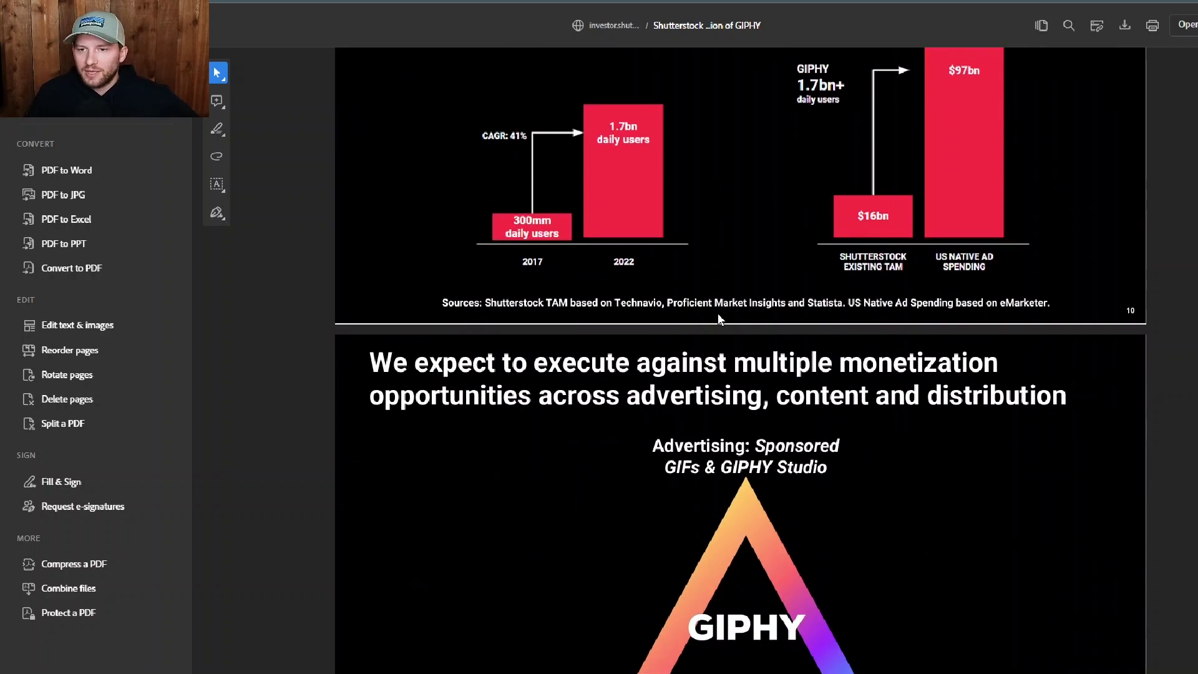
{"action": "scroll", "coordinate": [718, 319], "scroll_direction": "down", "scroll_amount": 9}
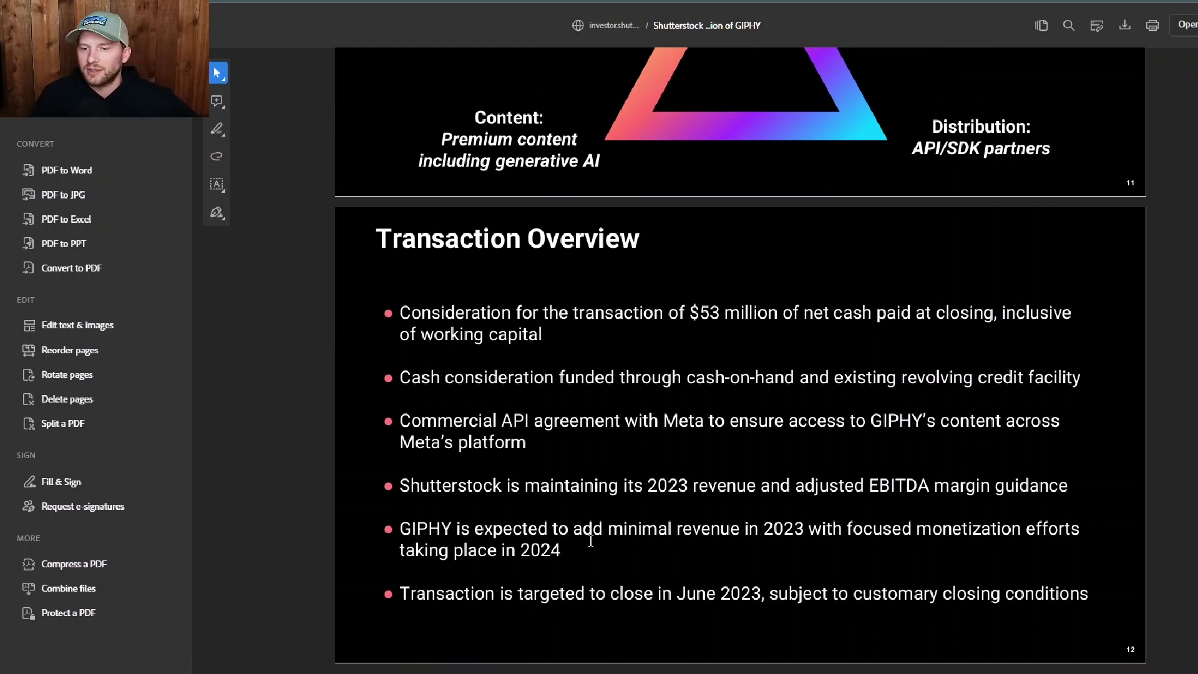
{"action": "left_click_drag", "start_coordinate": [571, 552], "coordinate": [500, 552]}
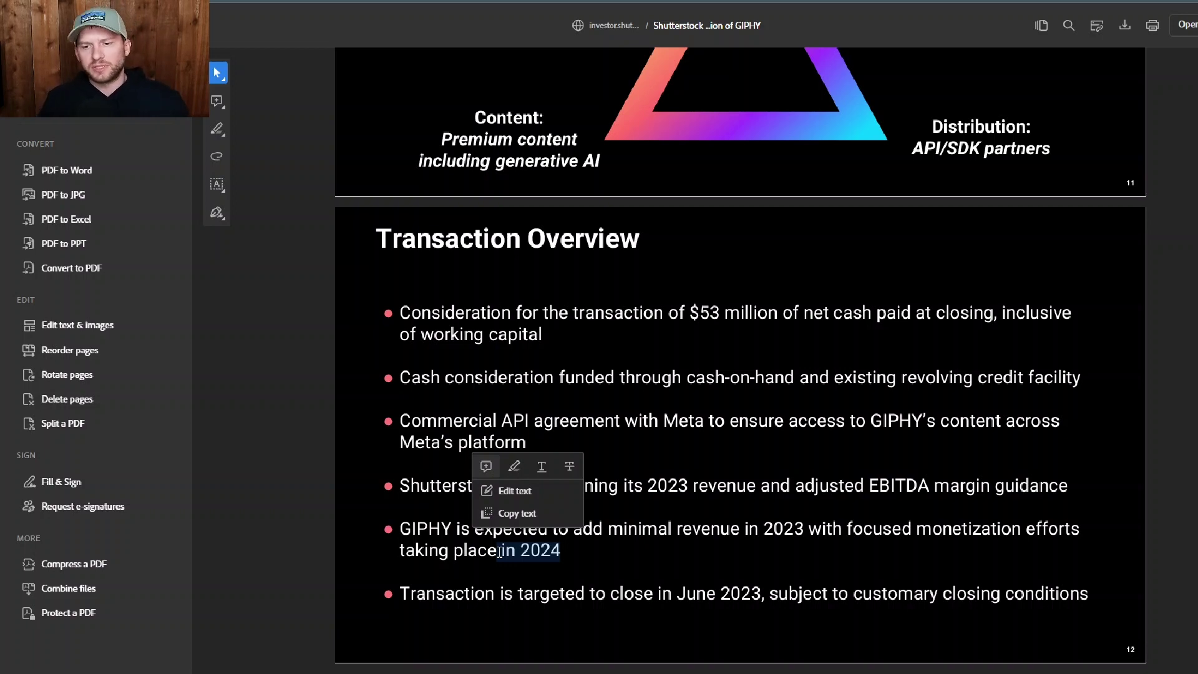
Step: Go back through the GIPHY acquisition slides to revisit the daily users comparison on slide 7
{"action": "scroll", "coordinate": [500, 551], "scroll_direction": "up", "scroll_amount": 15}
{"action": "scroll", "coordinate": [493, 545], "scroll_direction": "up", "scroll_amount": 15}
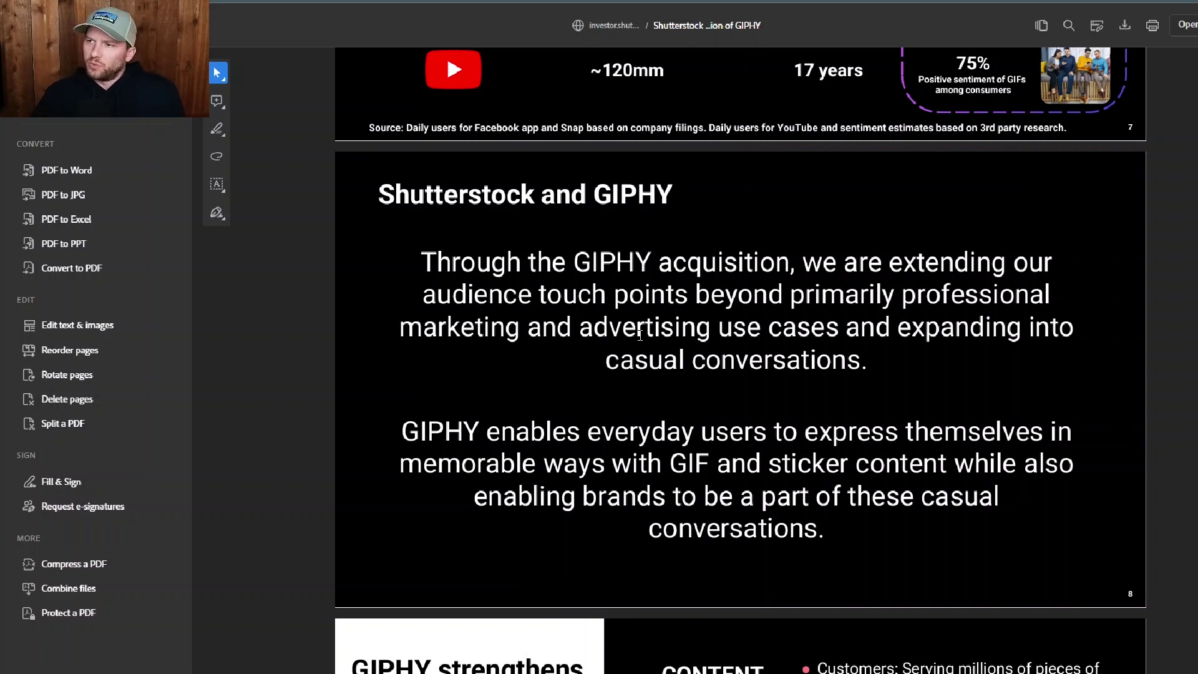
{"action": "scroll", "coordinate": [640, 336], "scroll_direction": "up", "scroll_amount": 15}
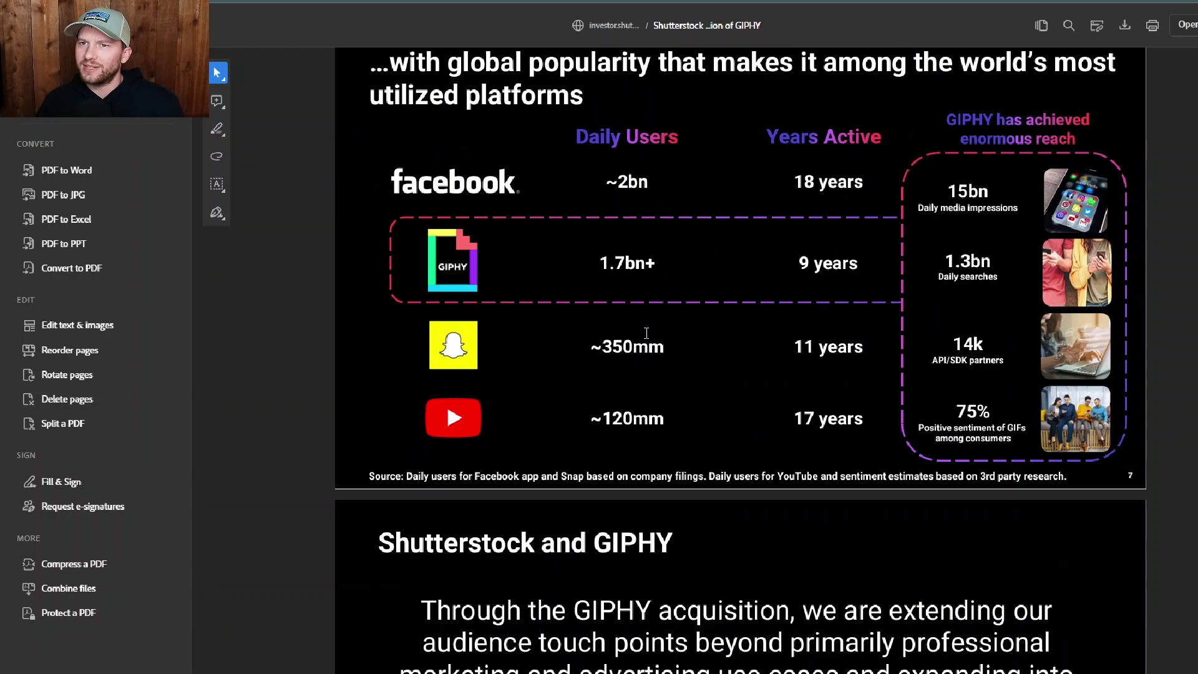
{"action": "scroll", "coordinate": [673, 348], "scroll_direction": "up", "scroll_amount": 20}
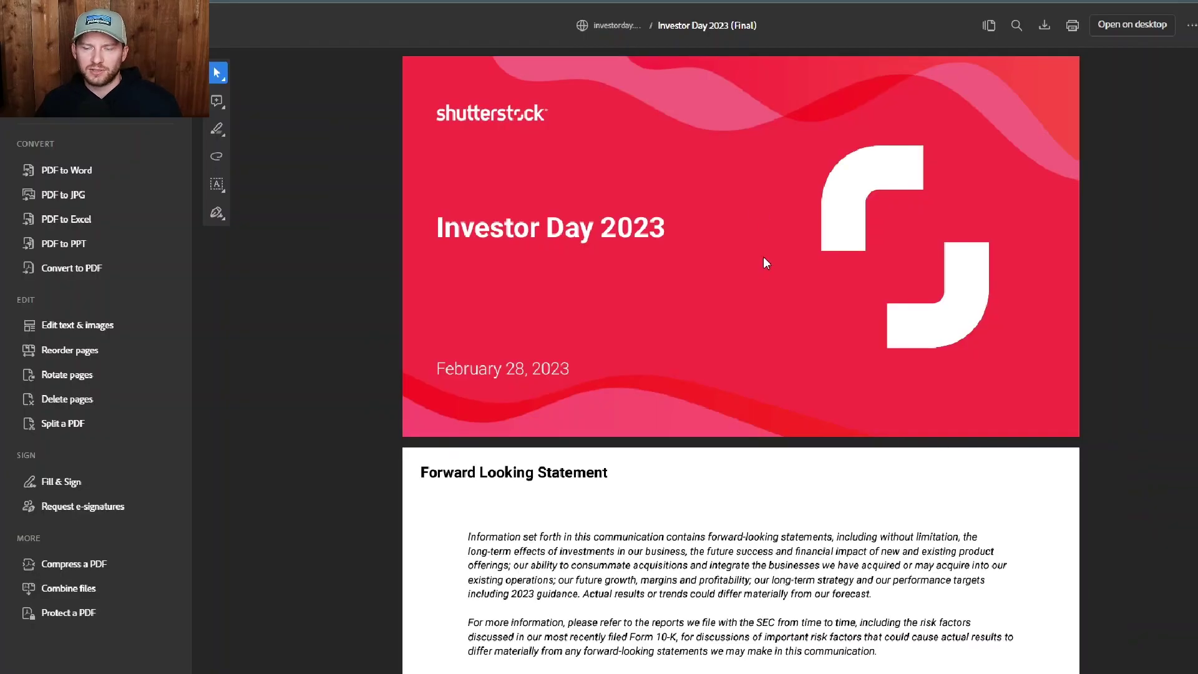
Step: Skim the Investor Day 2023 presentation from its cover through the forward-looking statement and presenters to the agenda
{"action": "scroll", "coordinate": [766, 262], "scroll_direction": "down", "scroll_amount": 20}
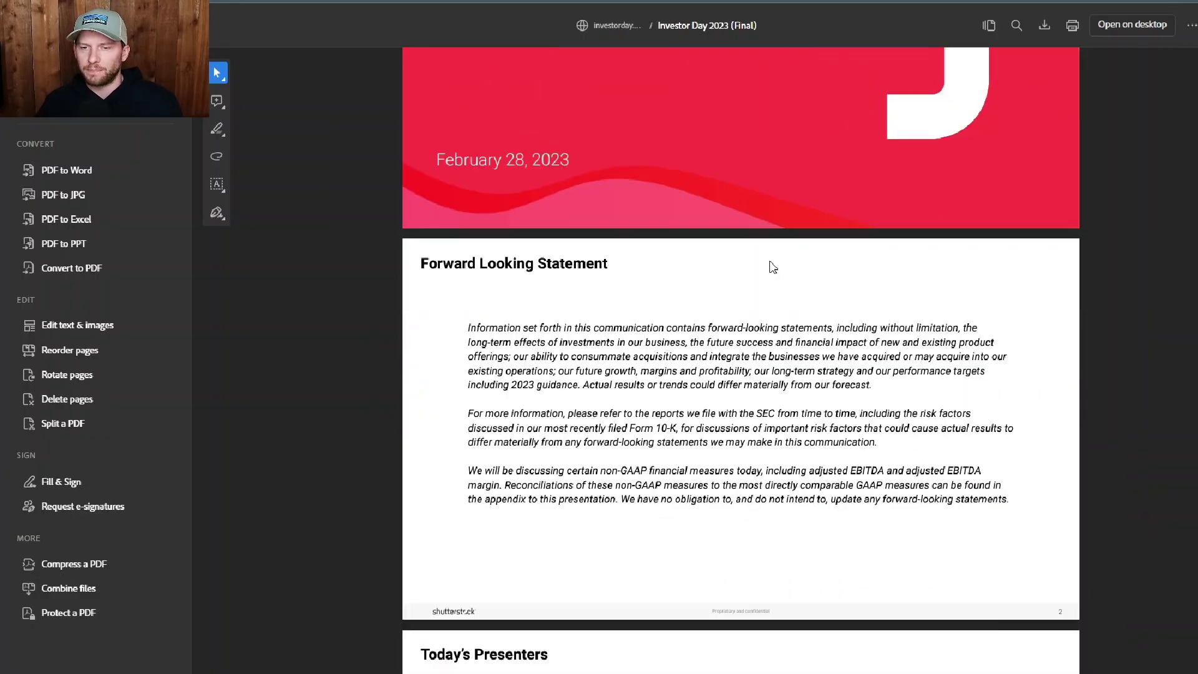
{"action": "scroll", "coordinate": [816, 464], "scroll_direction": "up", "scroll_amount": 10}
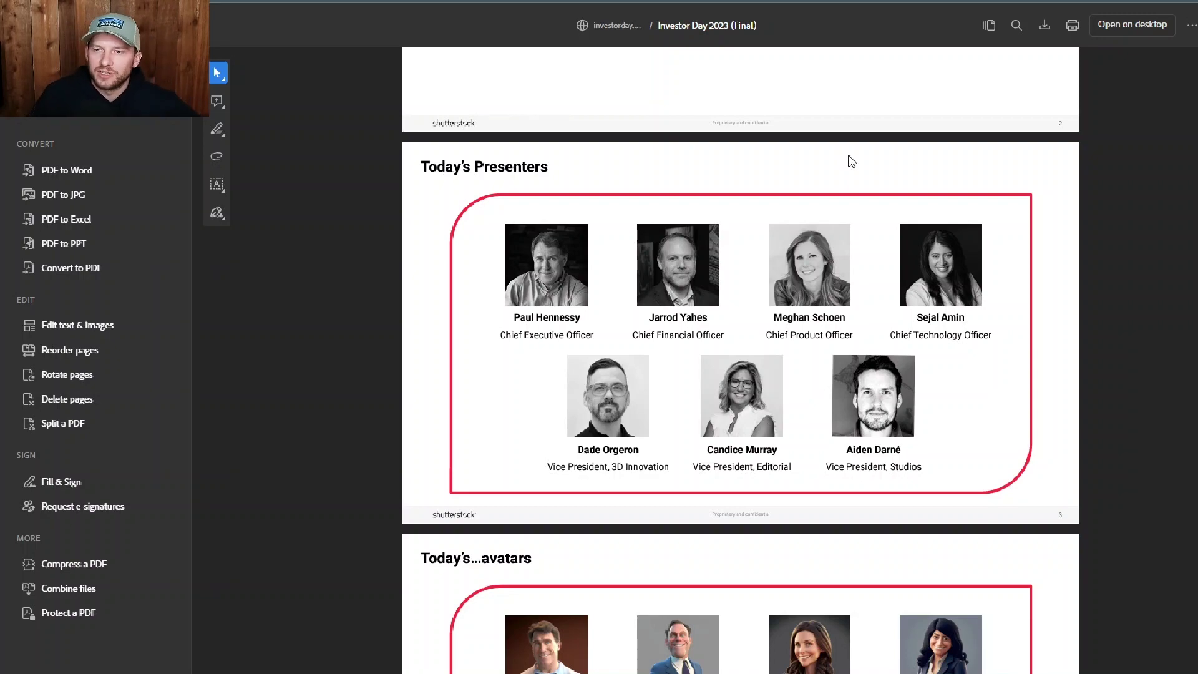
{"action": "scroll", "coordinate": [885, 304], "scroll_direction": "down", "scroll_amount": 10}
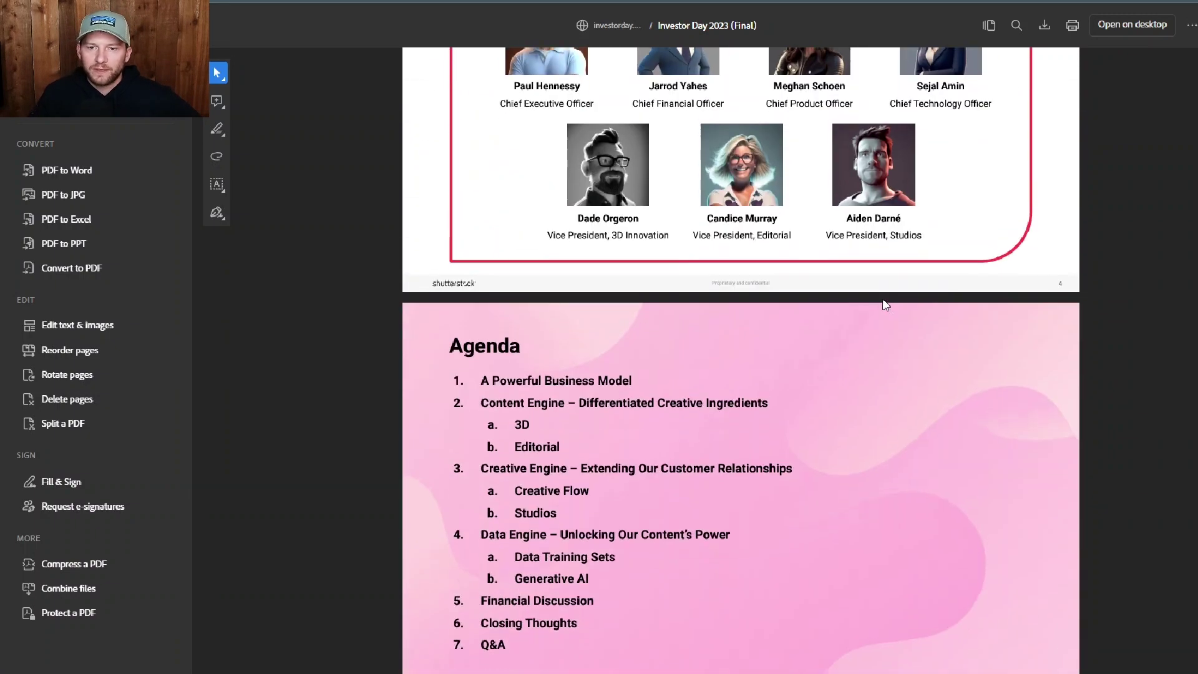
{"action": "scroll", "coordinate": [884, 302], "scroll_direction": "down", "scroll_amount": 5}
{"action": "scroll", "coordinate": [835, 188], "scroll_direction": "up", "scroll_amount": 4}
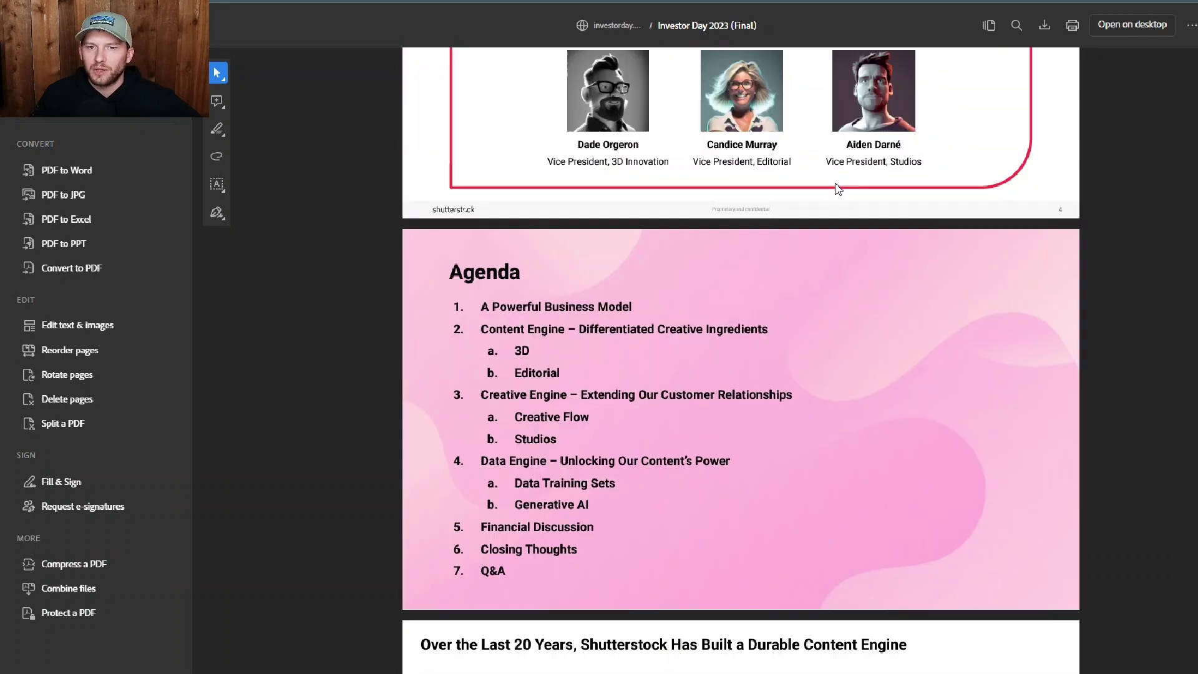
Step: Read the slide on Shutterstock's durable content engine and its 2012 IPO profile, checking it against the business model figures on slide 7
{"action": "scroll", "coordinate": [837, 188], "scroll_direction": "down", "scroll_amount": 5}
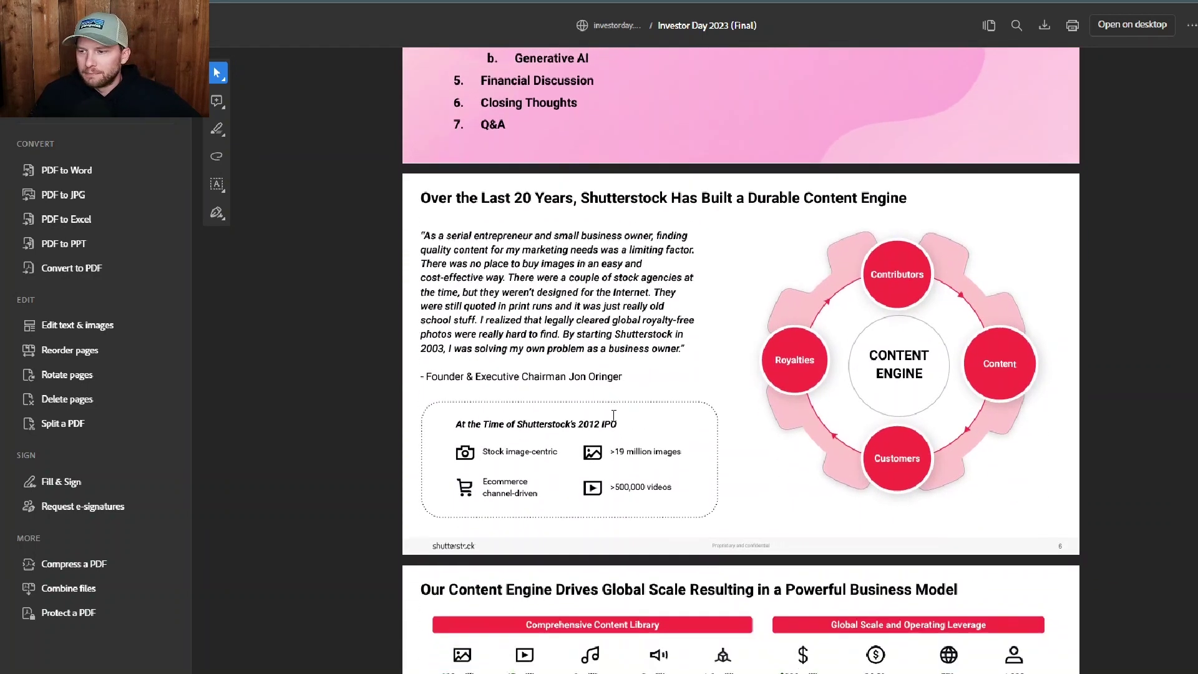
{"action": "scroll", "coordinate": [614, 415], "scroll_direction": "down", "scroll_amount": 3}
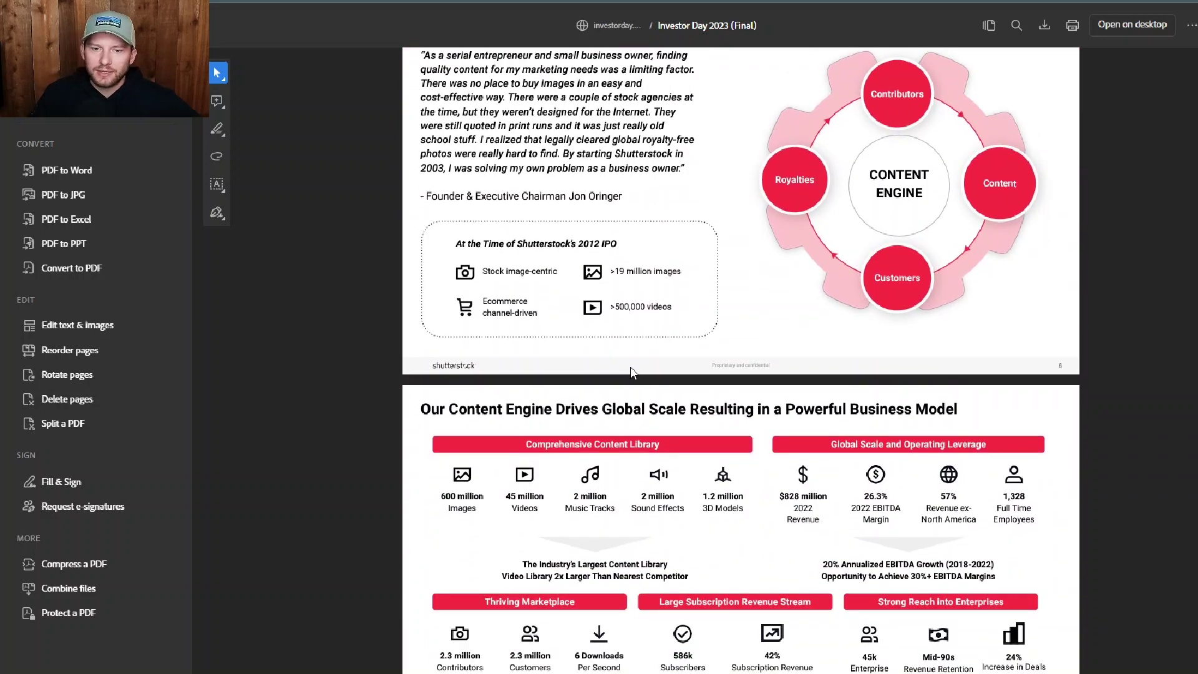
{"action": "scroll", "coordinate": [632, 372], "scroll_direction": "down", "scroll_amount": 4}
{"action": "scroll", "coordinate": [632, 373], "scroll_direction": "up", "scroll_amount": 7}
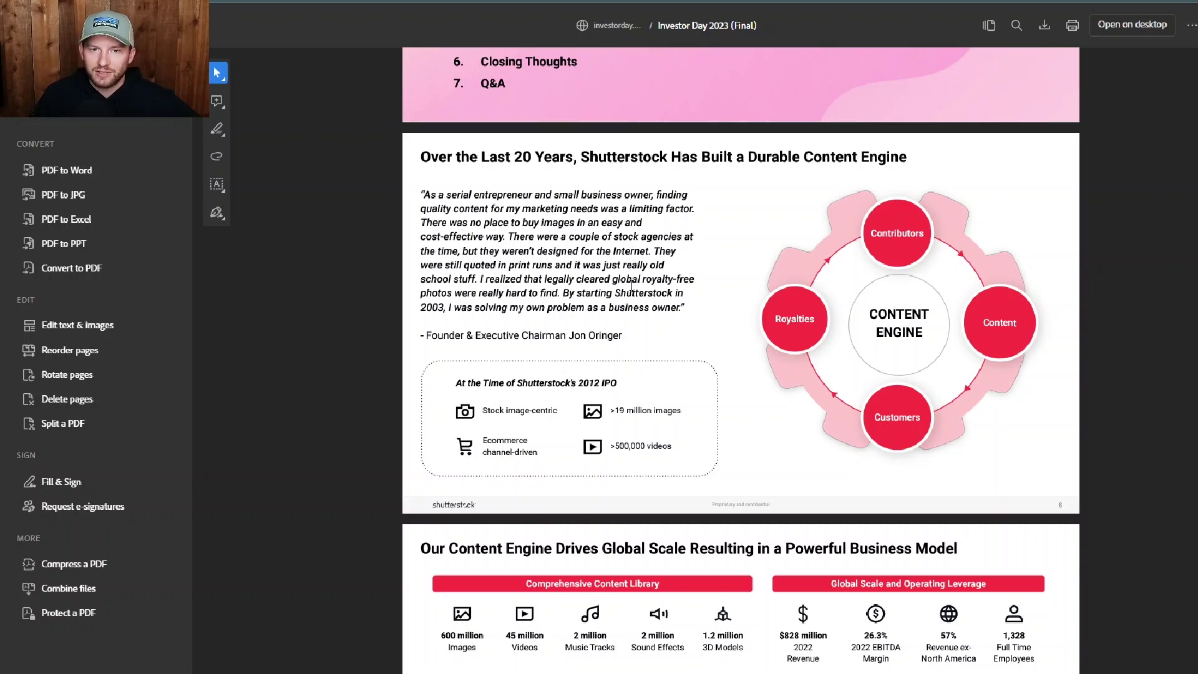
{"action": "scroll", "coordinate": [632, 285], "scroll_direction": "down", "scroll_amount": 7}
{"action": "scroll", "coordinate": [632, 285], "scroll_direction": "up", "scroll_amount": 8}
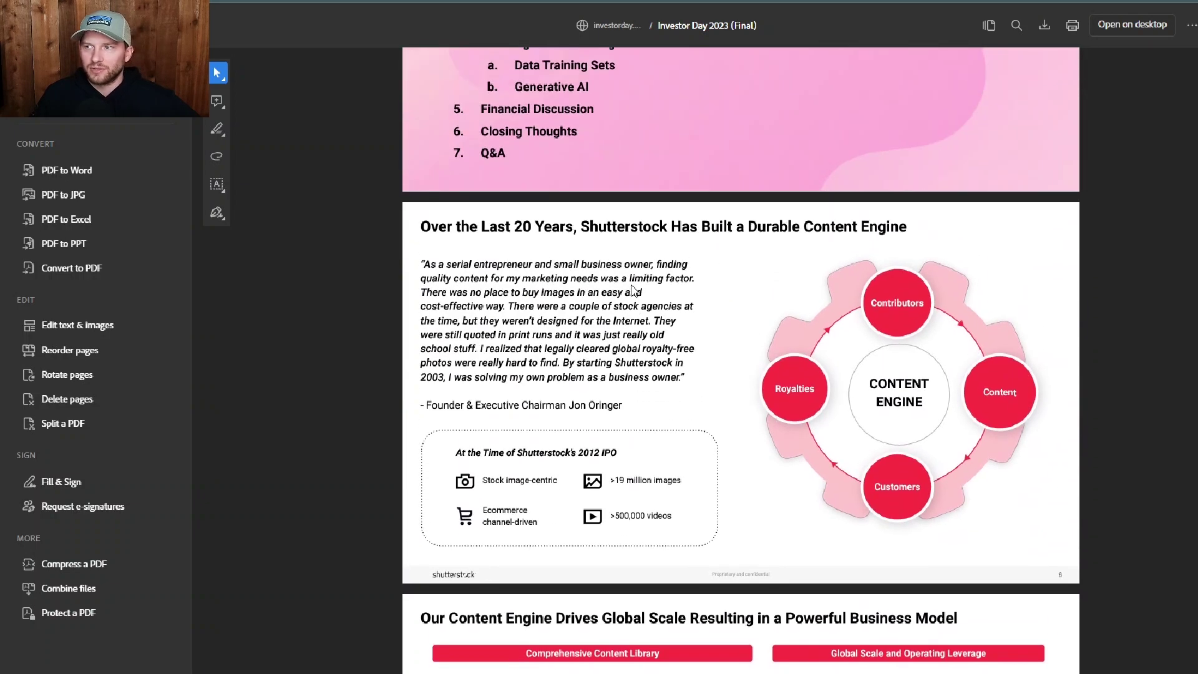
{"action": "scroll", "coordinate": [632, 290], "scroll_direction": "down", "scroll_amount": 6}
{"action": "scroll", "coordinate": [672, 234], "scroll_direction": "up", "scroll_amount": 1}
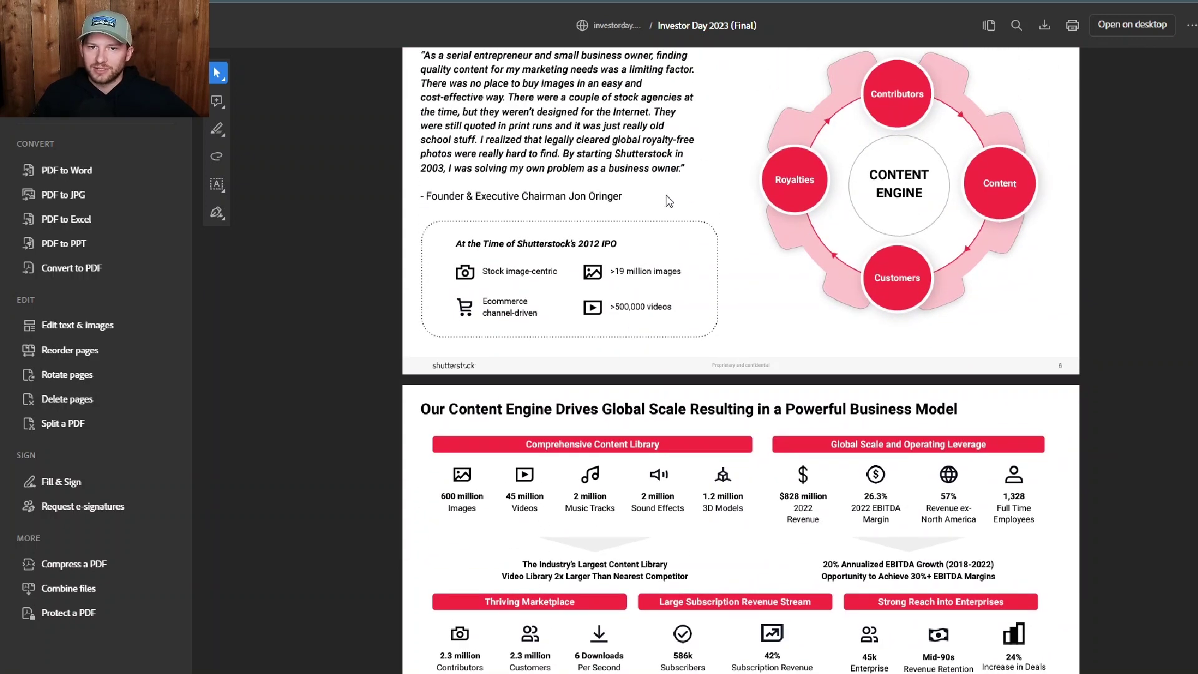
Step: Review the content library and marketplace metrics on slide 7 and the ecommerce and enterprise revenue split on slide 8
{"action": "scroll", "coordinate": [698, 244], "scroll_direction": "down", "scroll_amount": 4}
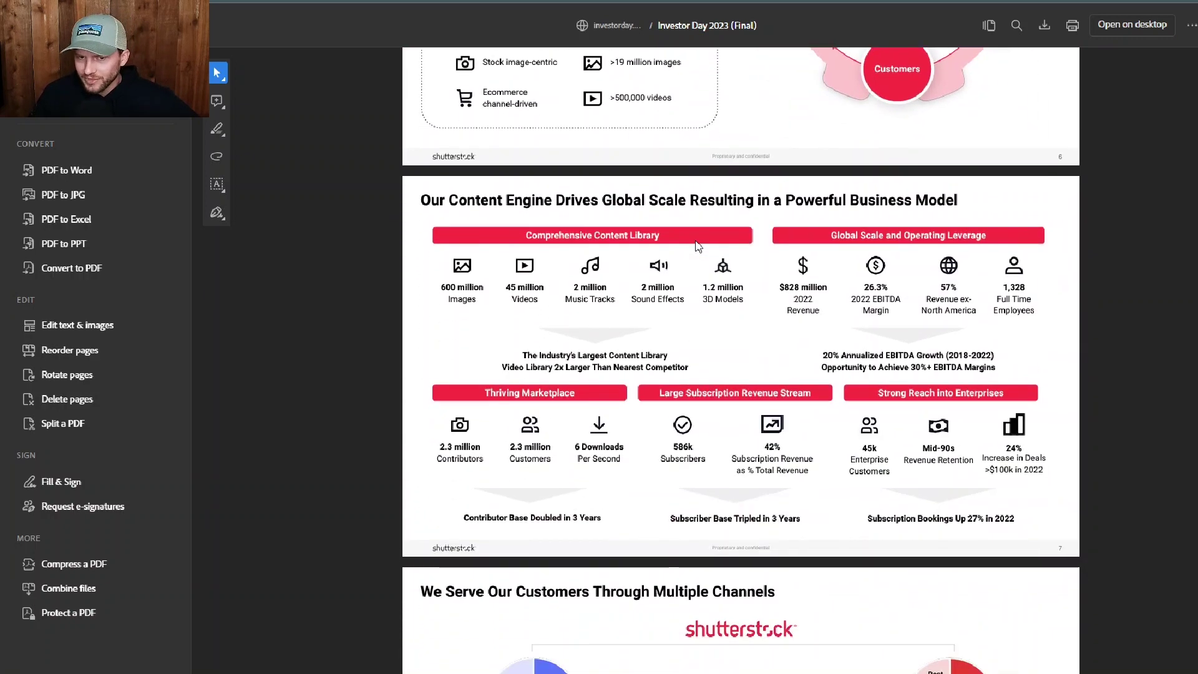
{"action": "scroll", "coordinate": [698, 246], "scroll_direction": "down", "scroll_amount": 3}
{"action": "scroll", "coordinate": [698, 246], "scroll_direction": "down", "scroll_amount": 4}
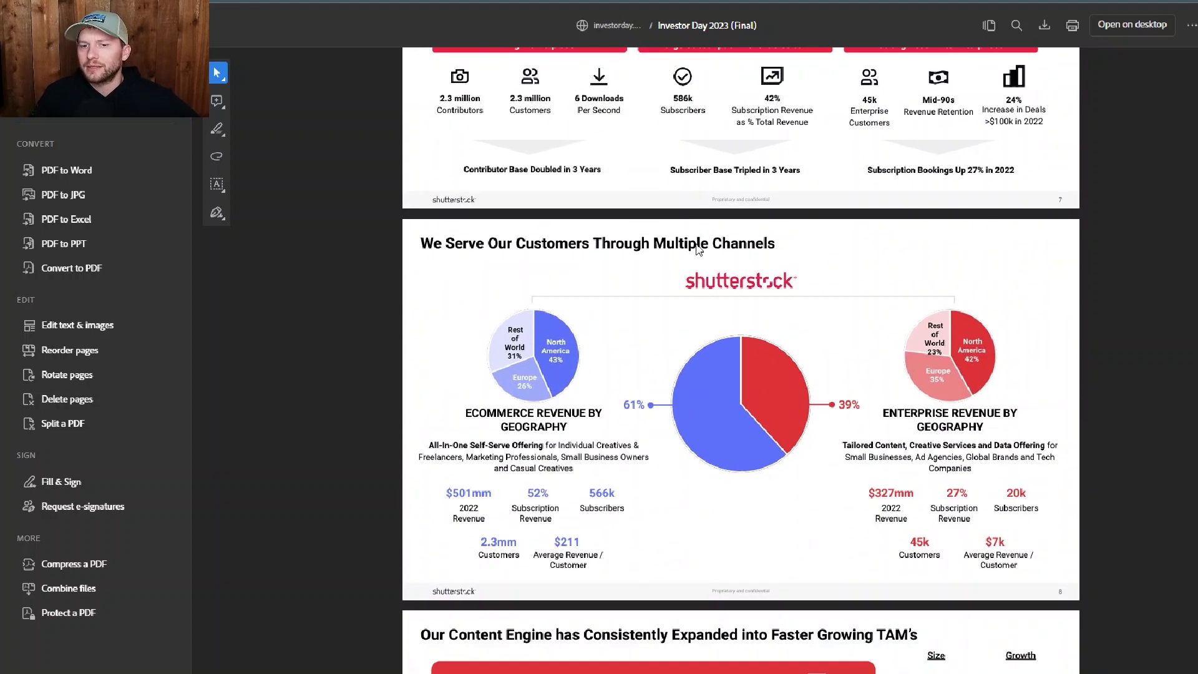
{"action": "scroll", "coordinate": [697, 247], "scroll_direction": "down", "scroll_amount": 3}
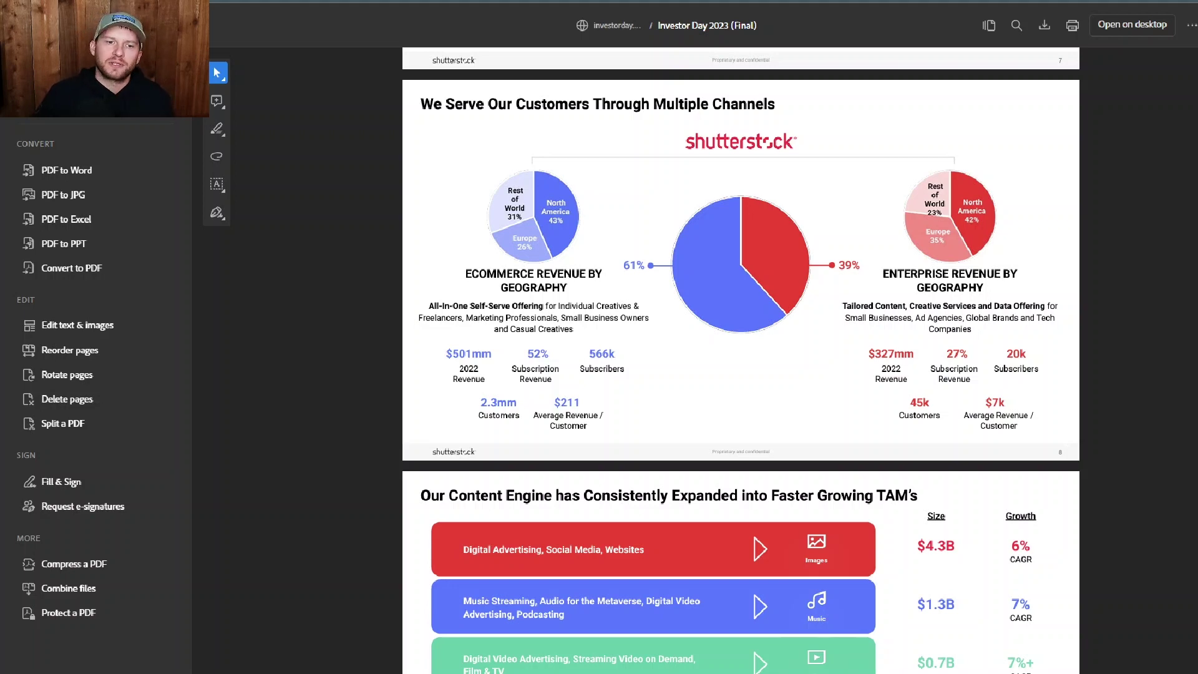
{"action": "scroll", "coordinate": [741, 362], "scroll_direction": "down", "scroll_amount": 3}
{"action": "scroll", "coordinate": [741, 362], "scroll_direction": "up", "scroll_amount": 2}
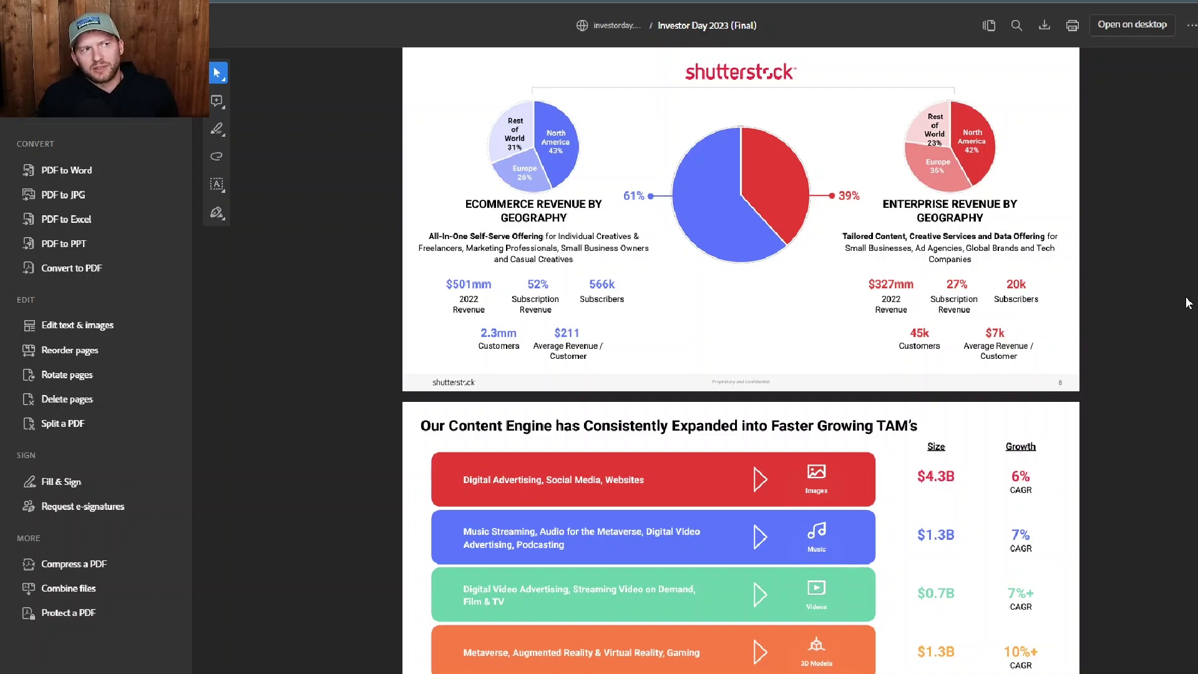
Step: Compare the growing addressable markets on slide 9 with the customer channel breakdown on slide 8
{"action": "scroll", "coordinate": [1187, 303], "scroll_direction": "down", "scroll_amount": 3}
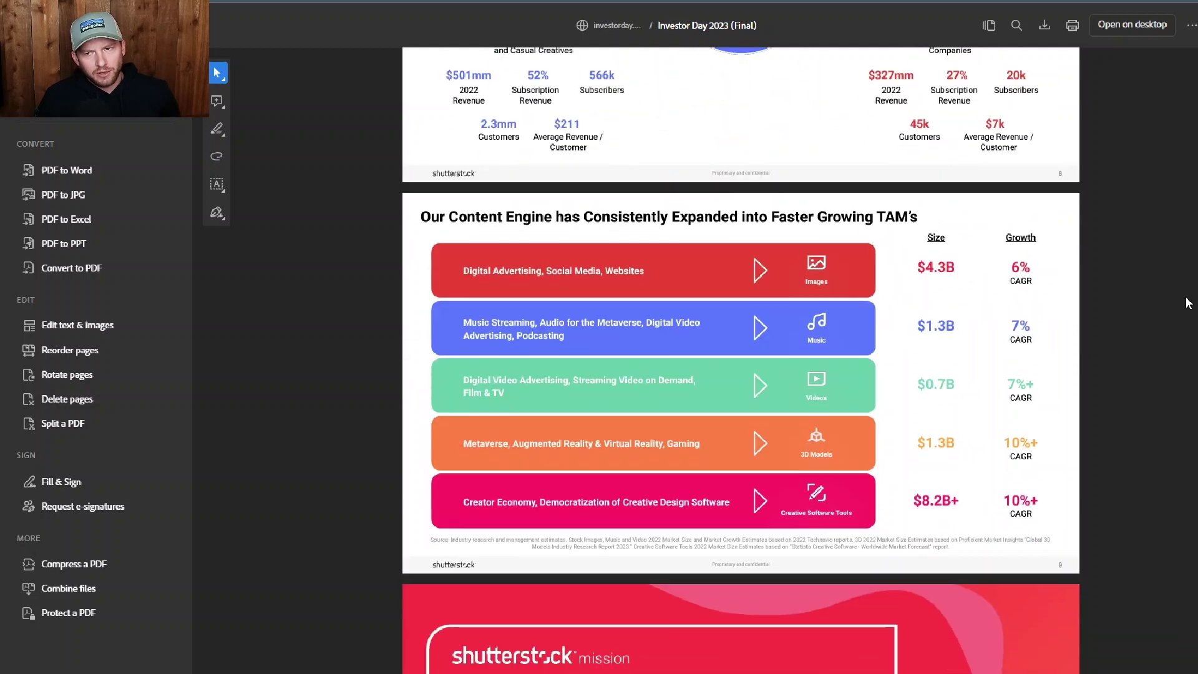
{"action": "scroll", "coordinate": [1187, 304], "scroll_direction": "down", "scroll_amount": 2}
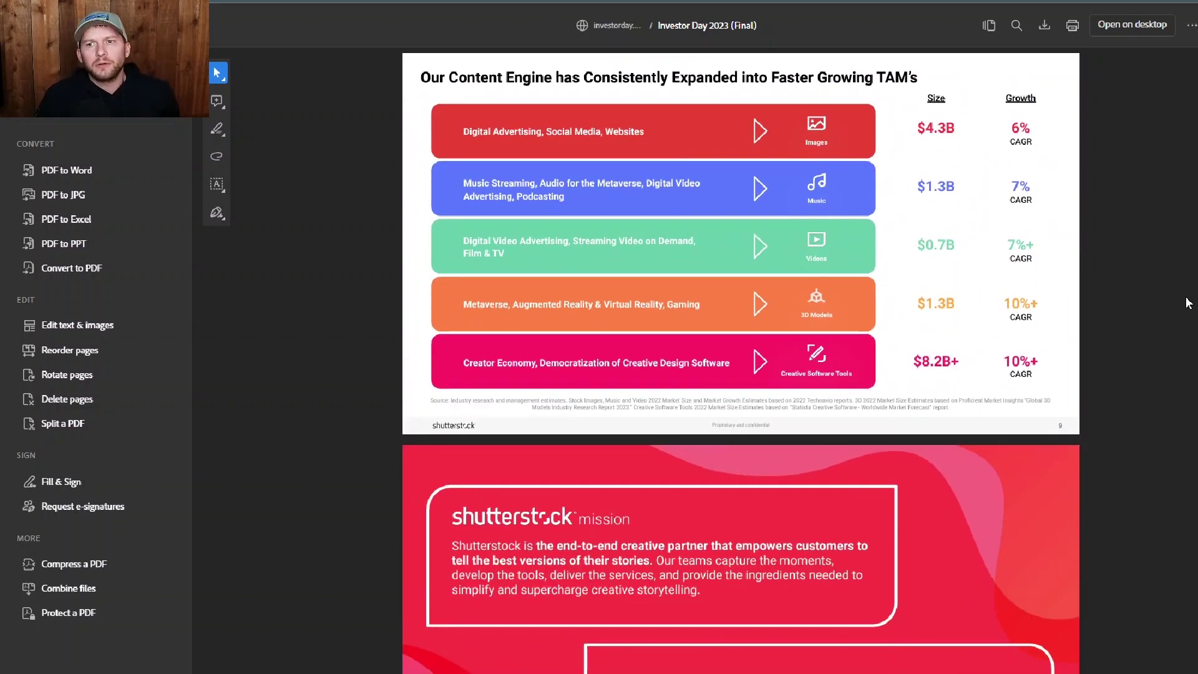
{"action": "scroll", "coordinate": [1173, 308], "scroll_direction": "up", "scroll_amount": 2}
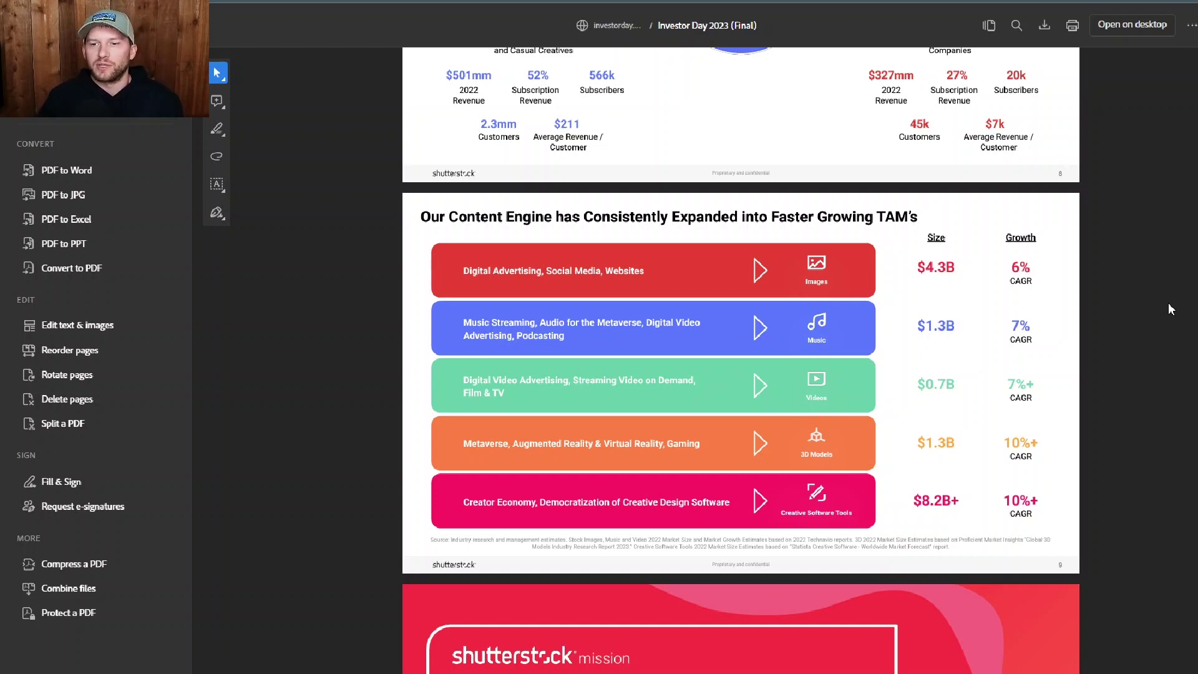
{"action": "scroll", "coordinate": [1171, 309], "scroll_direction": "up", "scroll_amount": 5}
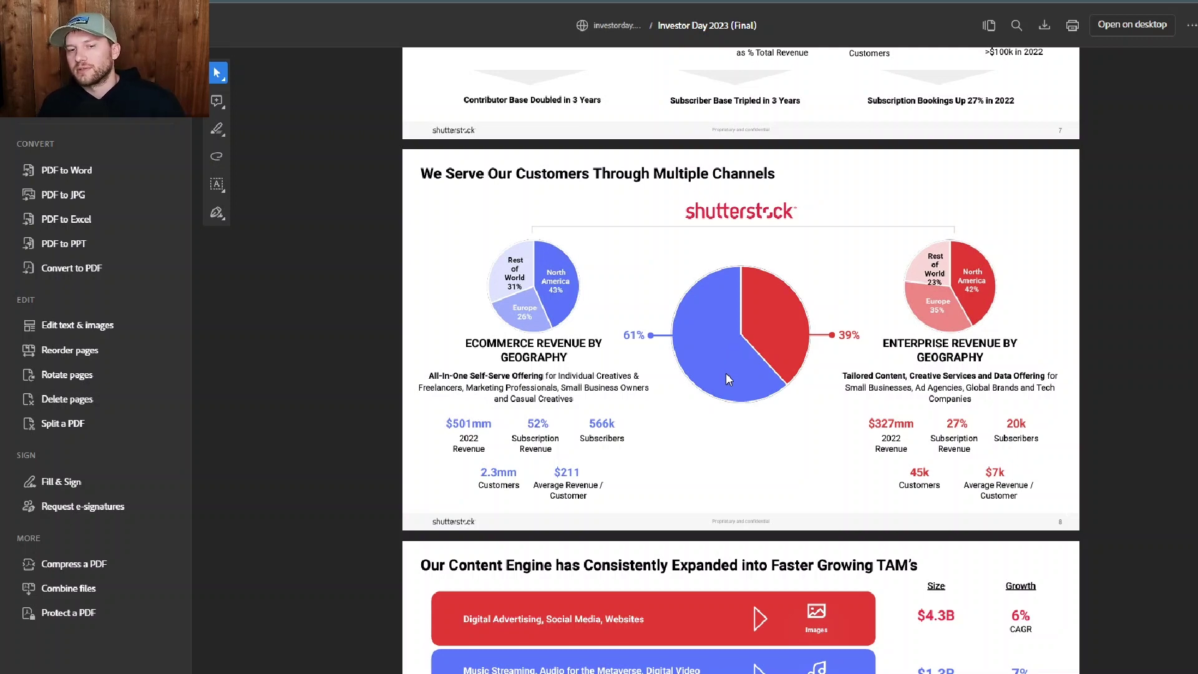
{"action": "scroll", "coordinate": [727, 379], "scroll_direction": "down", "scroll_amount": 3}
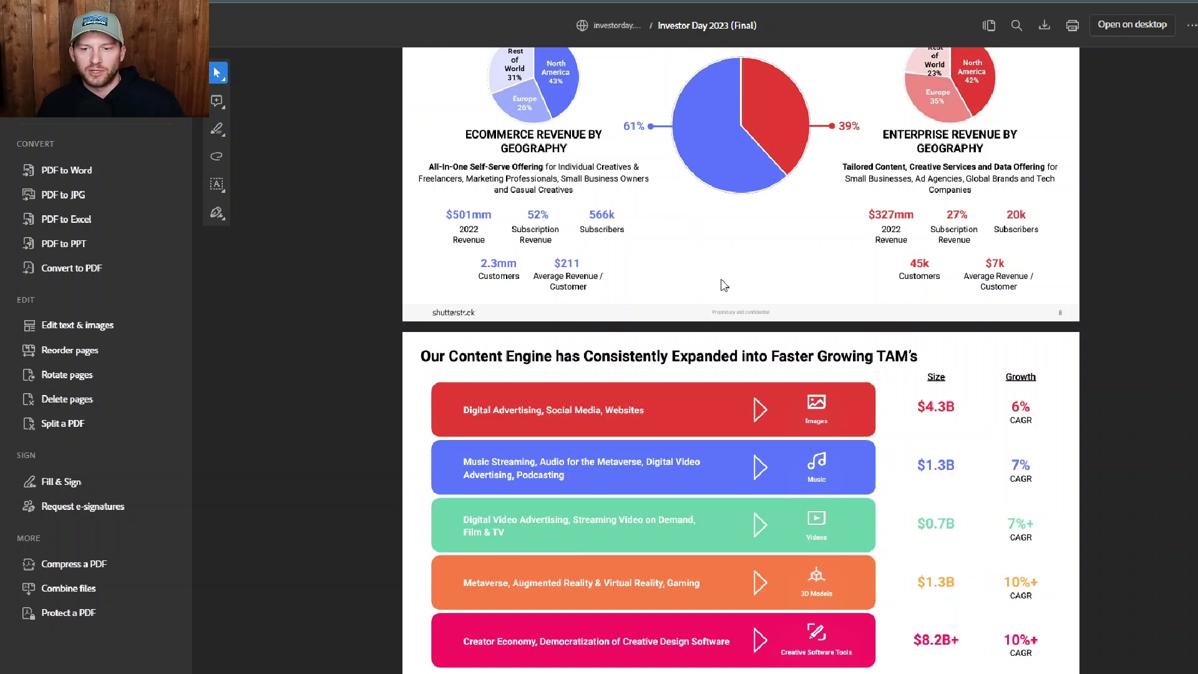
{"action": "scroll", "coordinate": [724, 285], "scroll_direction": "down", "scroll_amount": 3}
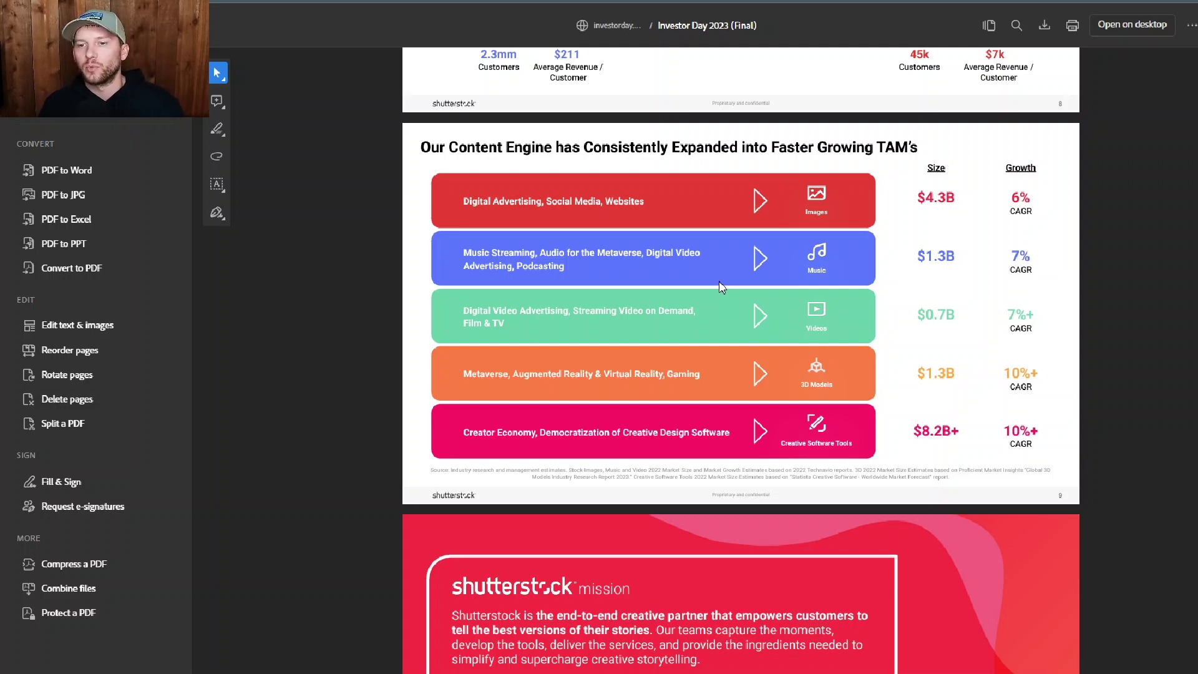
{"action": "scroll", "coordinate": [720, 287], "scroll_direction": "up", "scroll_amount": 5}
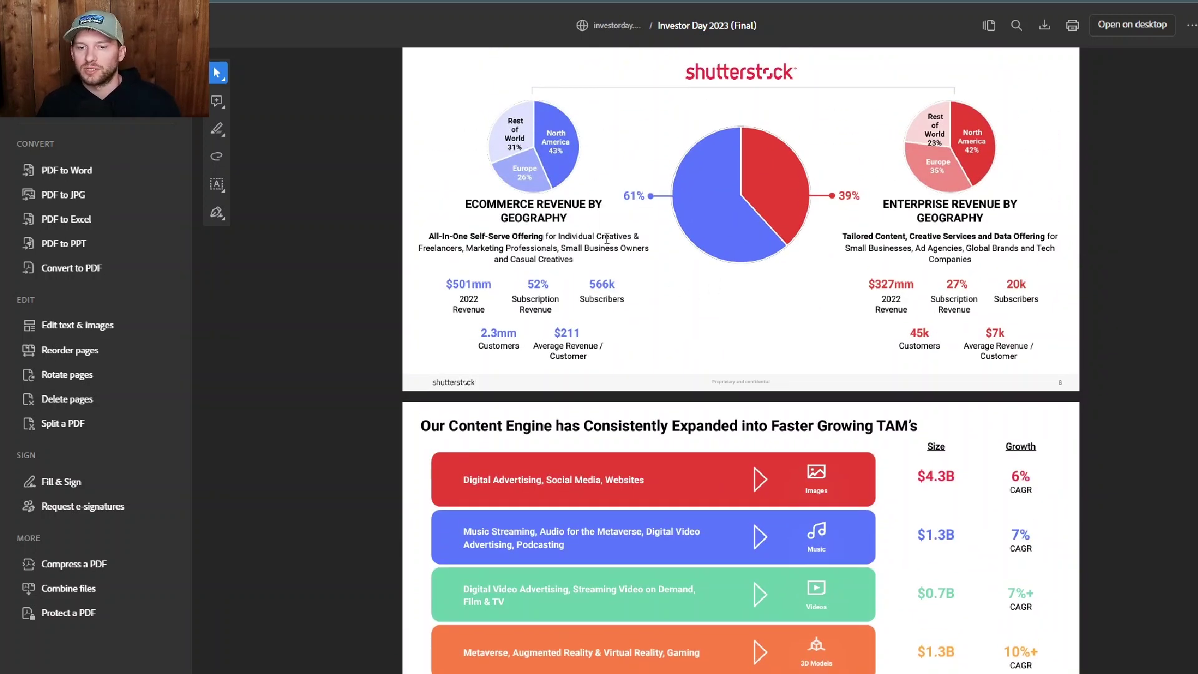
{"action": "scroll", "coordinate": [610, 239], "scroll_direction": "down", "scroll_amount": 5}
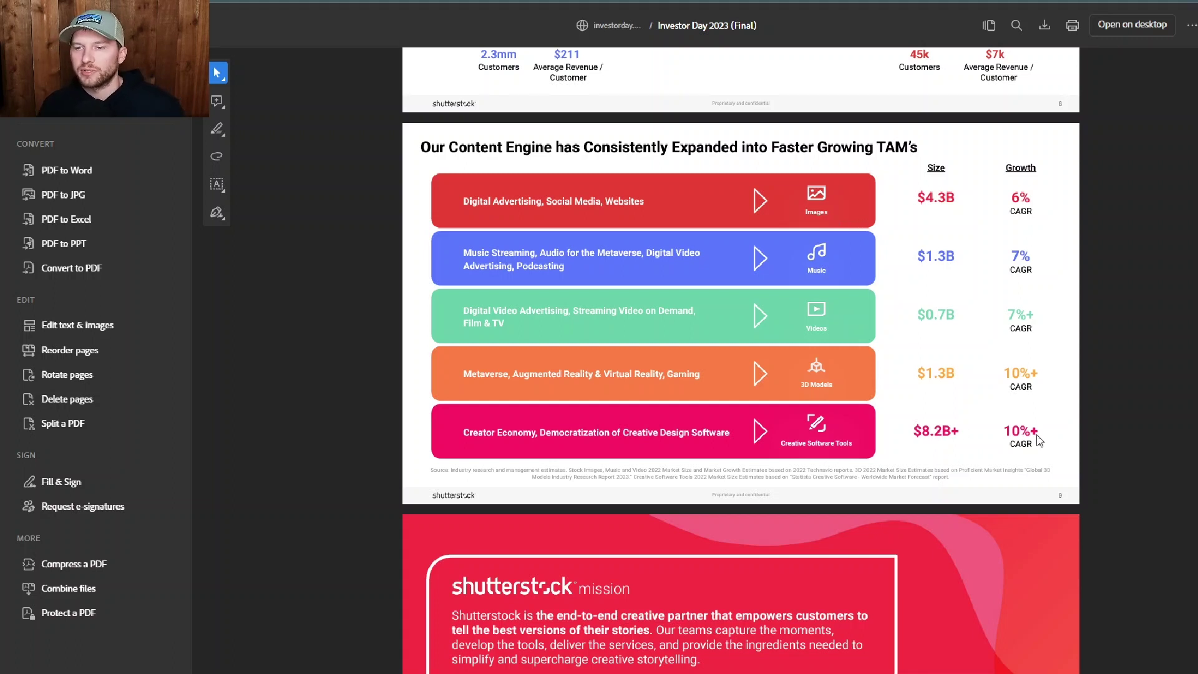
Step: Examine the size and growth columns on slide 9 for each market, from images to creative software tools
{"action": "left_click_drag", "start_coordinate": [1039, 440], "coordinate": [940, 190]}
{"action": "left_click", "coordinate": [942, 194]}
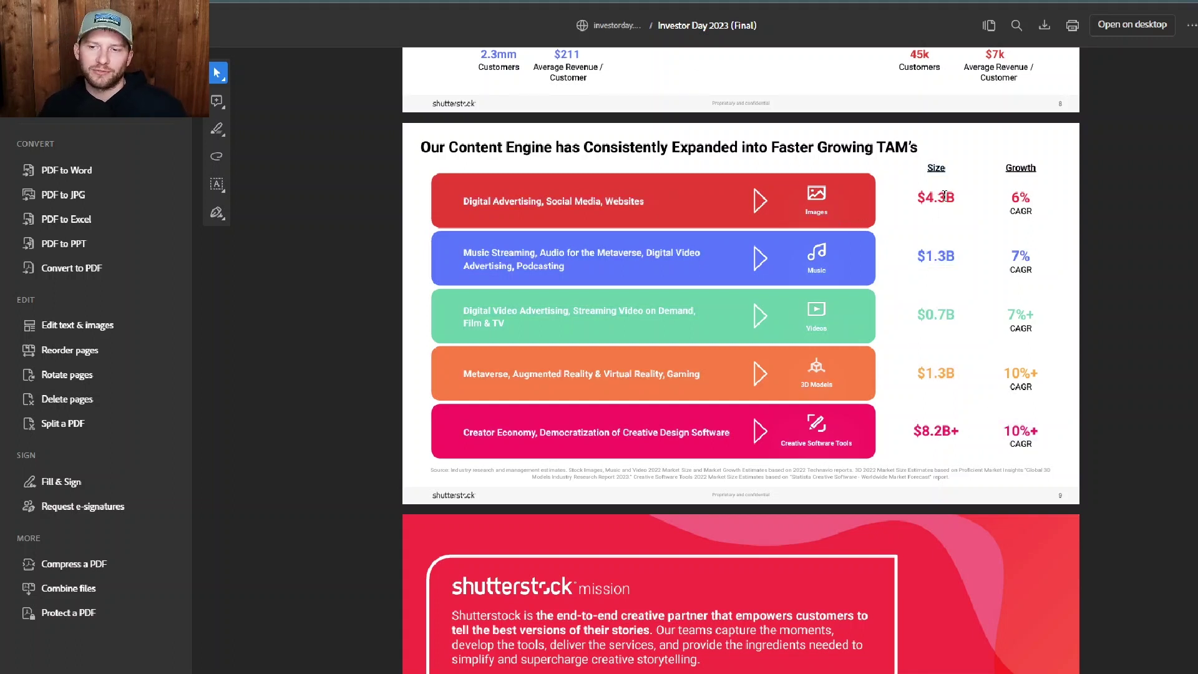
{"action": "double_click", "coordinate": [944, 197]}
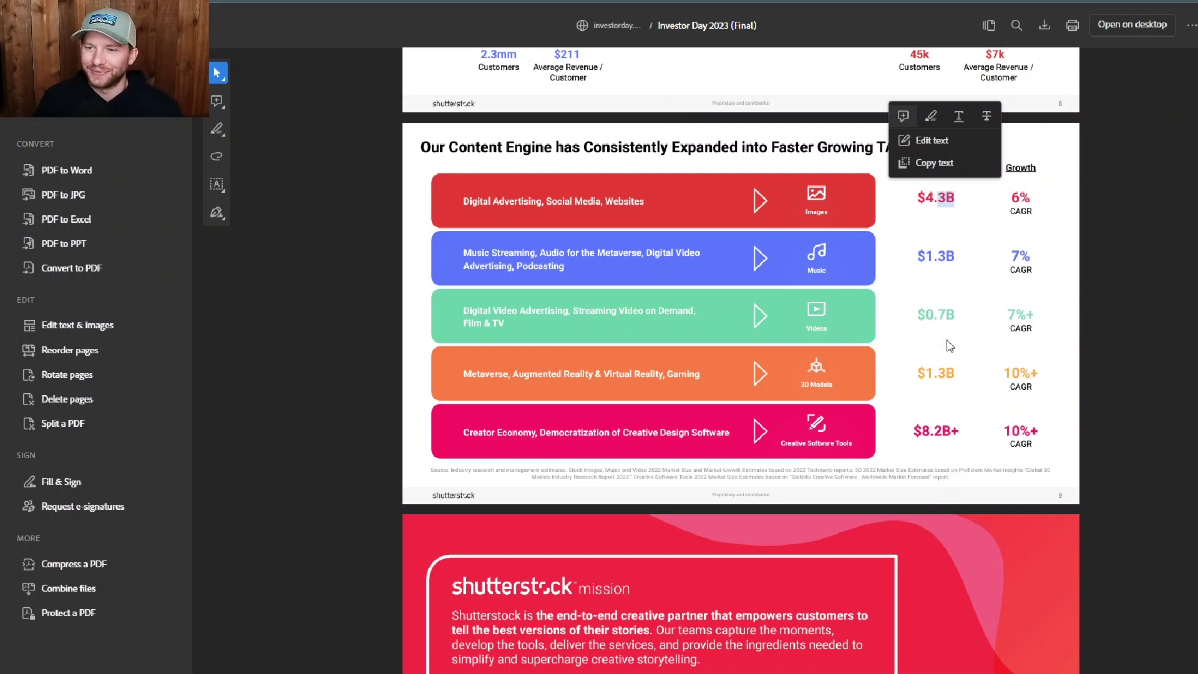
{"action": "left_click_drag", "start_coordinate": [955, 374], "coordinate": [944, 376]}
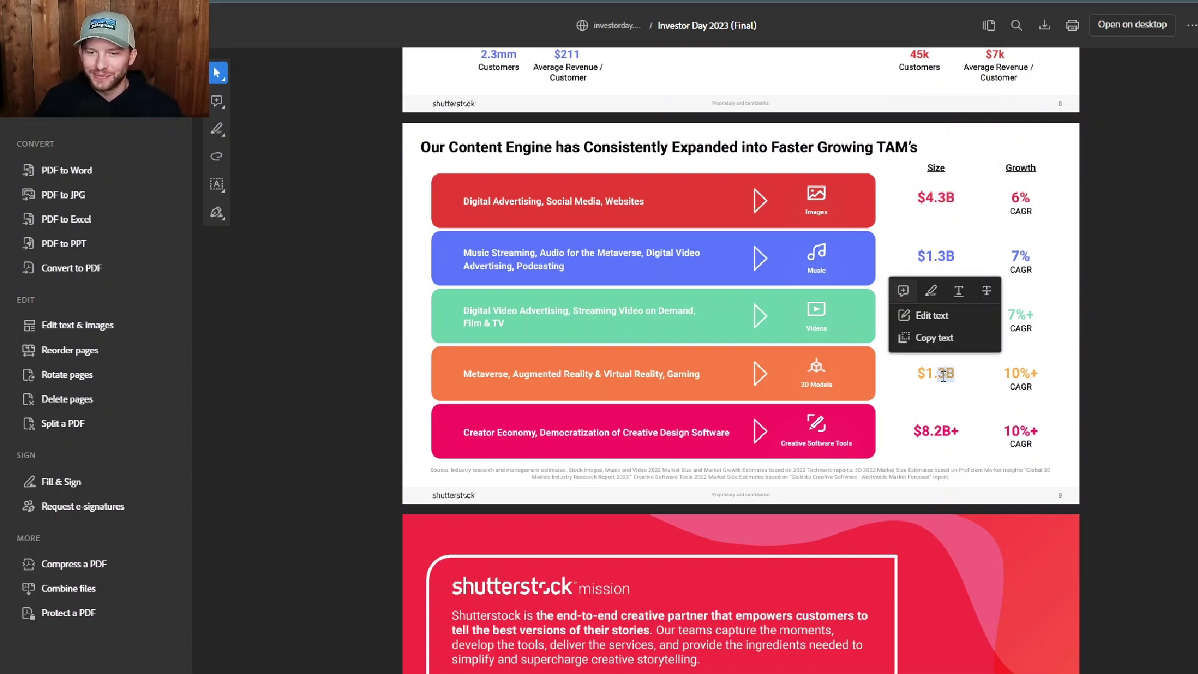
{"action": "left_click", "coordinate": [925, 437]}
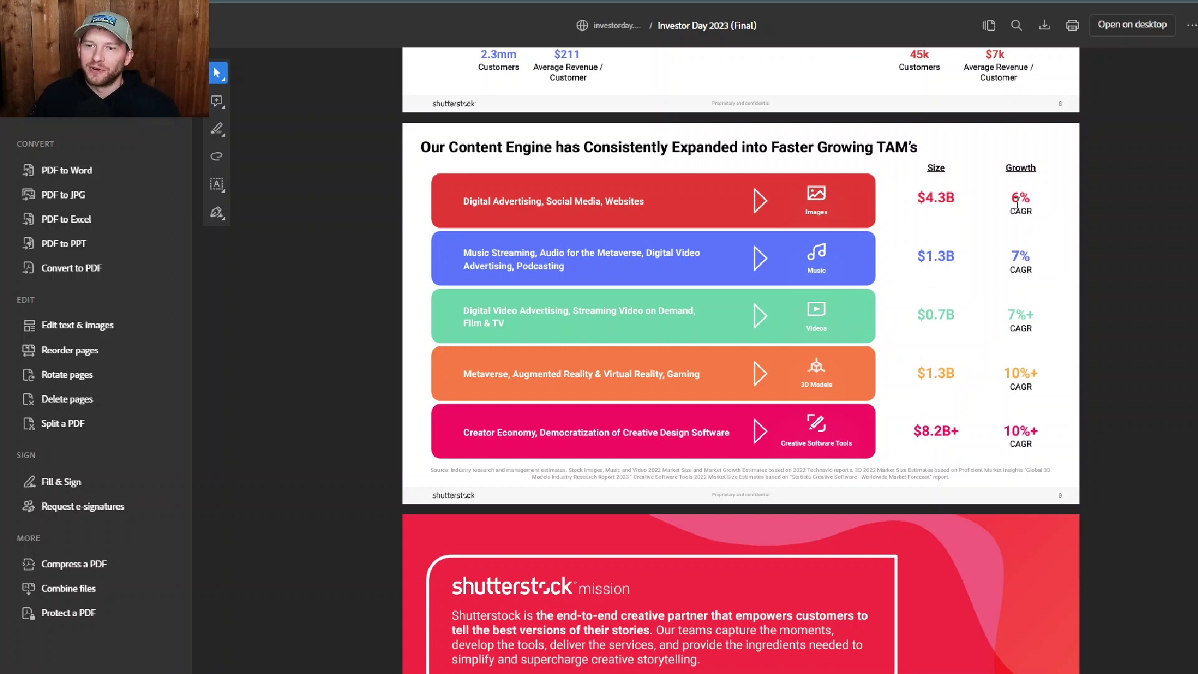
{"action": "left_click", "coordinate": [1016, 203]}
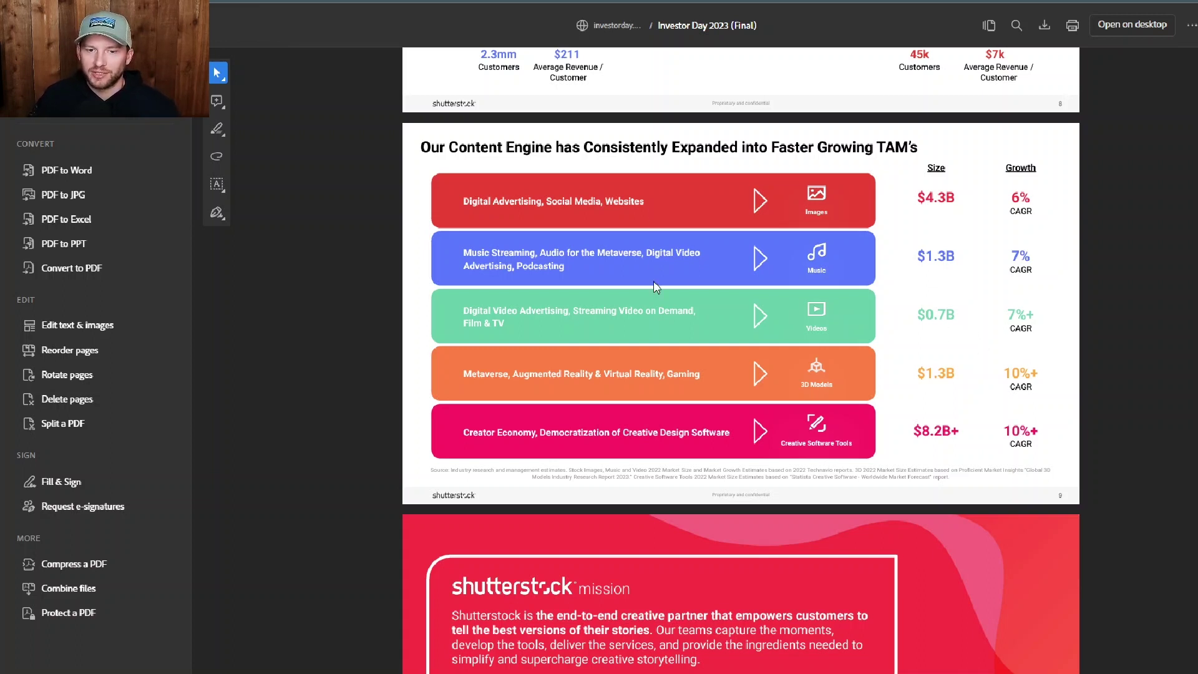
Step: Read the Shutterstock mission and purpose slide and the slides building up the content, creative and data engines
{"action": "scroll", "coordinate": [641, 358], "scroll_direction": "down", "scroll_amount": 5}
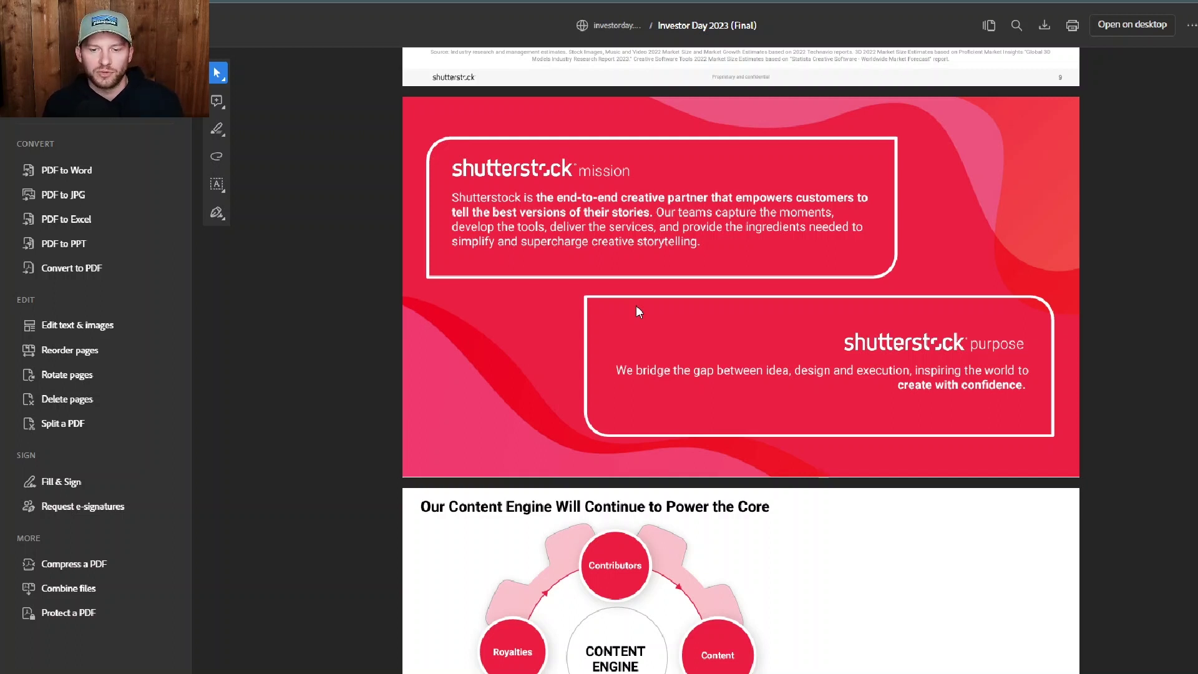
{"action": "scroll", "coordinate": [627, 308], "scroll_direction": "down", "scroll_amount": 4}
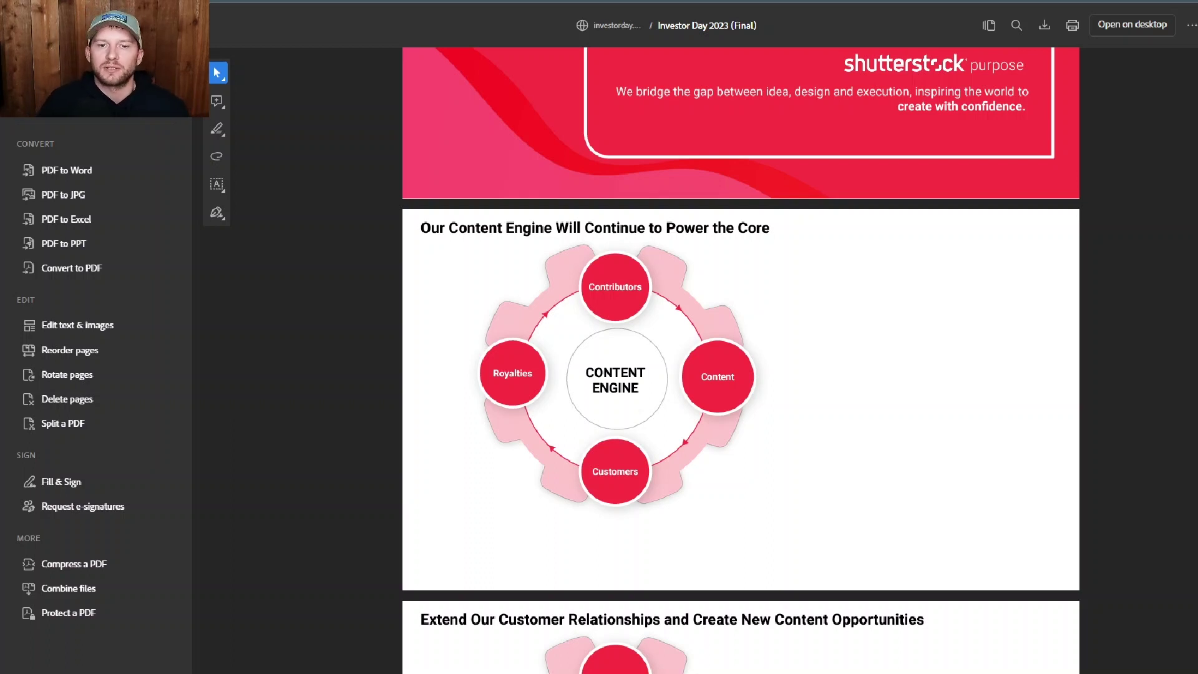
{"action": "scroll", "coordinate": [741, 360], "scroll_direction": "down", "scroll_amount": 5}
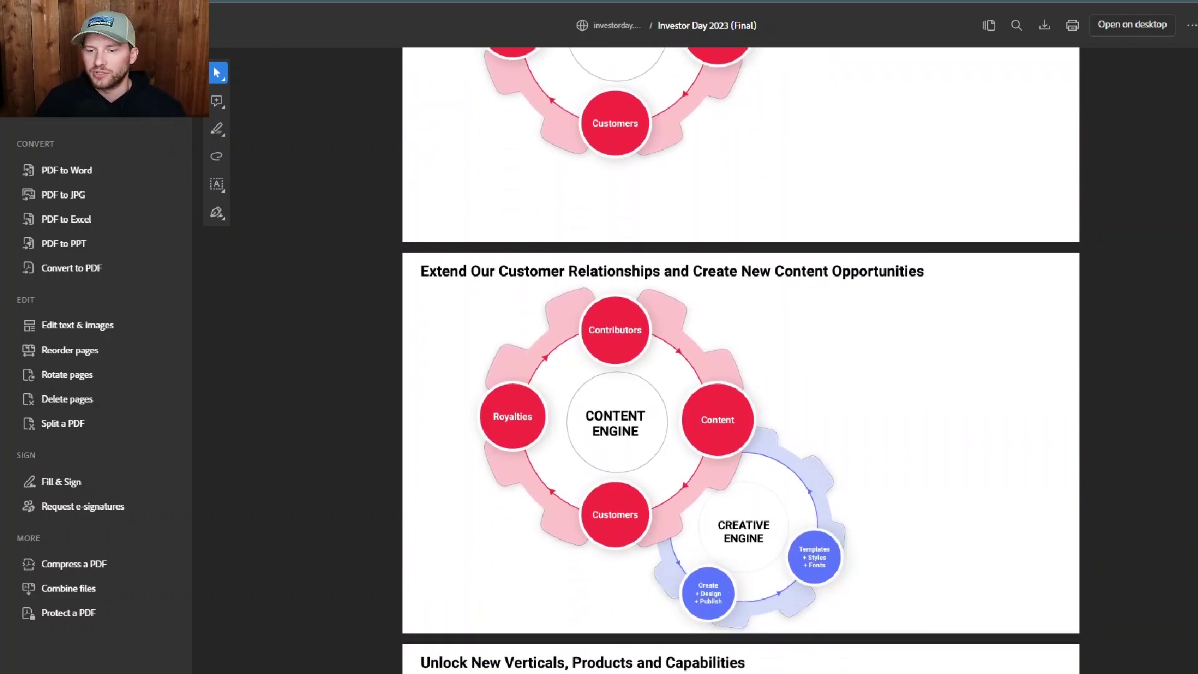
{"action": "scroll", "coordinate": [741, 360], "scroll_direction": "down", "scroll_amount": 2}
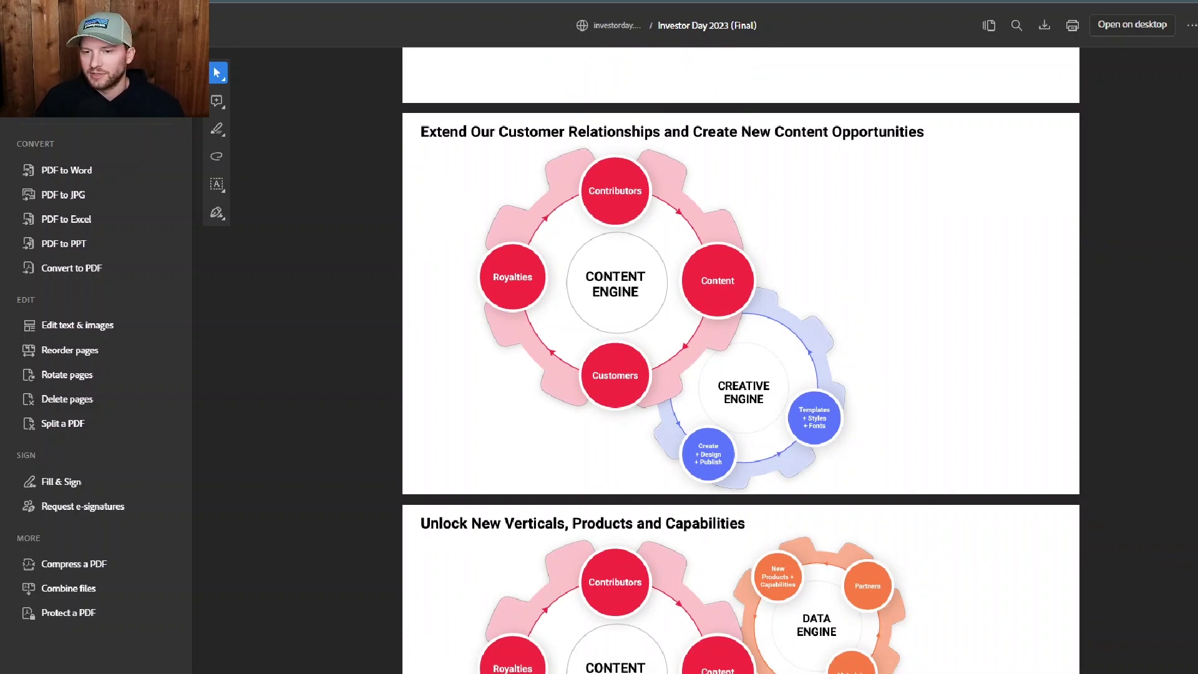
{"action": "scroll", "coordinate": [741, 360], "scroll_direction": "down", "scroll_amount": 7}
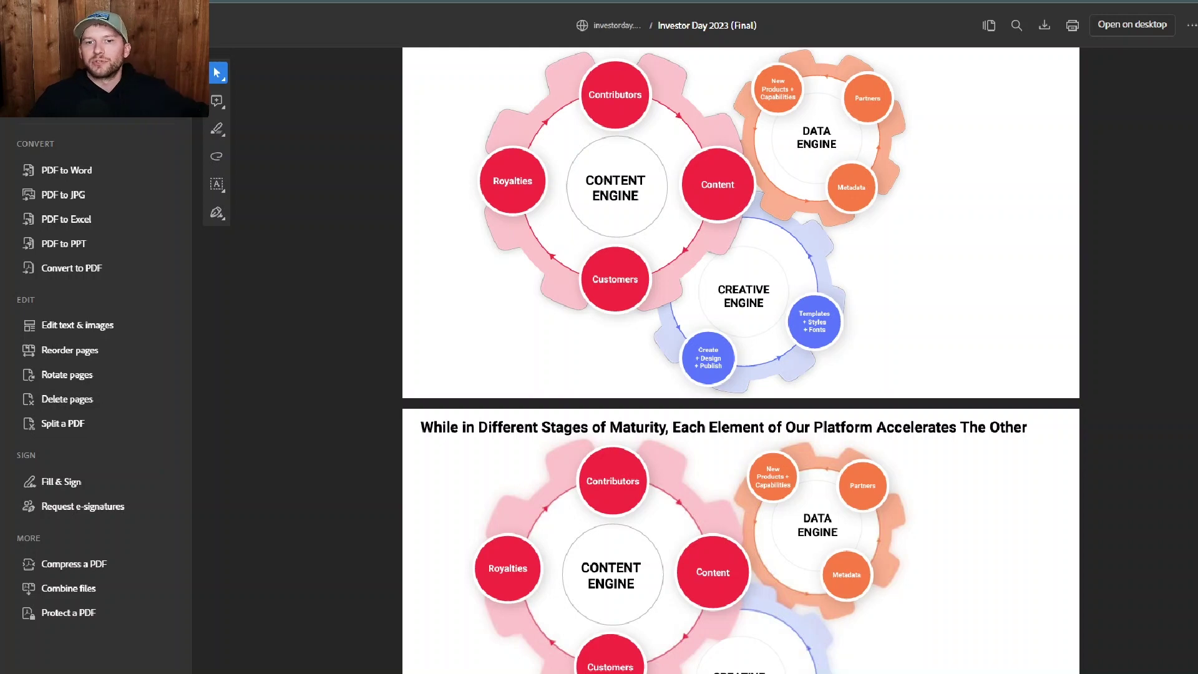
{"action": "scroll", "coordinate": [741, 360], "scroll_direction": "down", "scroll_amount": 5}
{"action": "scroll", "coordinate": [741, 360], "scroll_direction": "down", "scroll_amount": 4}
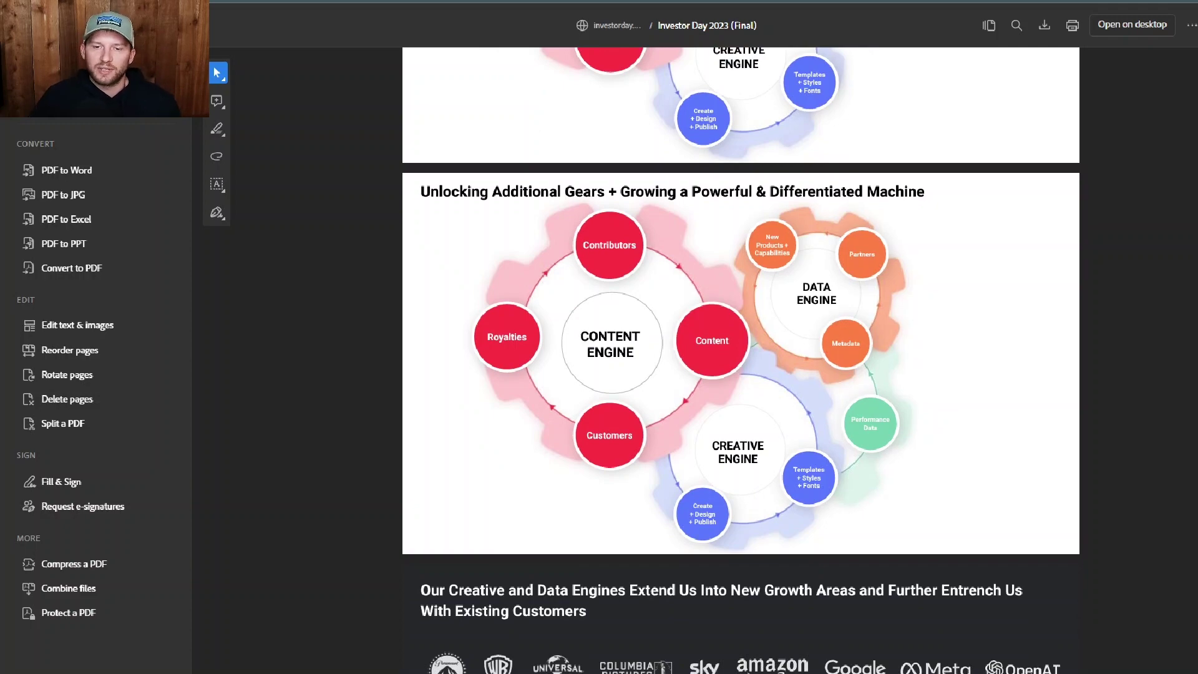
Step: Compare the engine diagrams on the slides from "Unlock New Verticals, Products and Capabilities" to "Unlocking Additional Gears"
{"action": "scroll", "coordinate": [741, 360], "scroll_direction": "down", "scroll_amount": 4}
{"action": "scroll", "coordinate": [740, 360], "scroll_direction": "up", "scroll_amount": 4}
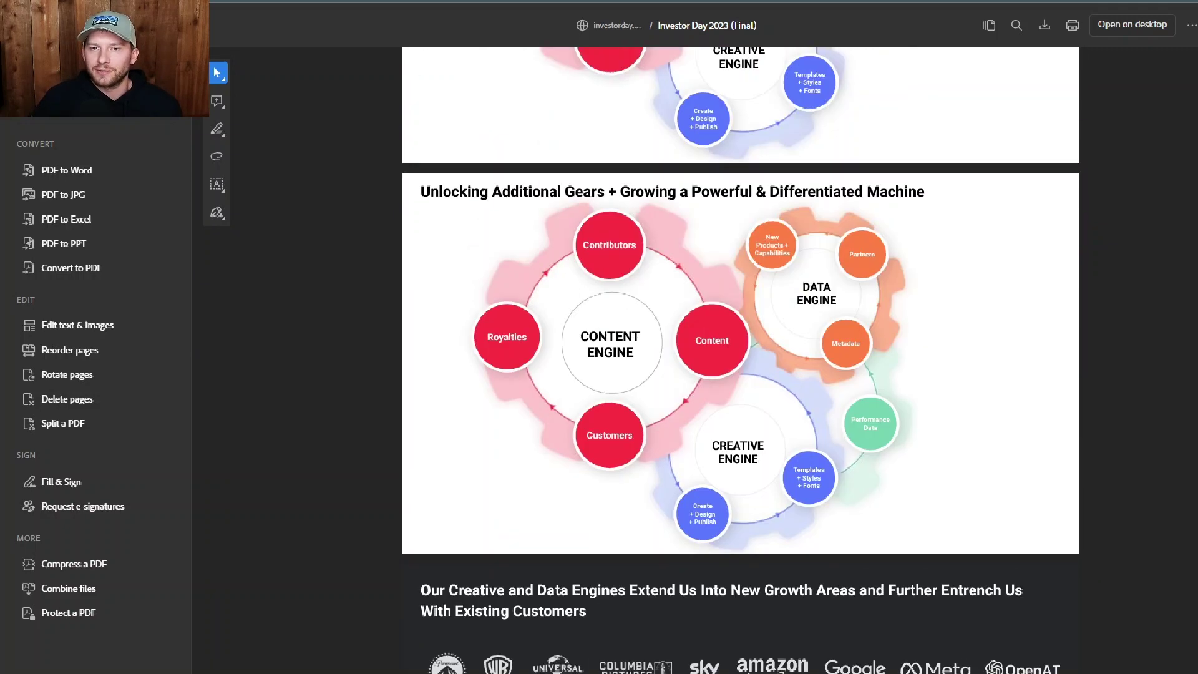
{"action": "scroll", "coordinate": [741, 360], "scroll_direction": "up", "scroll_amount": 3}
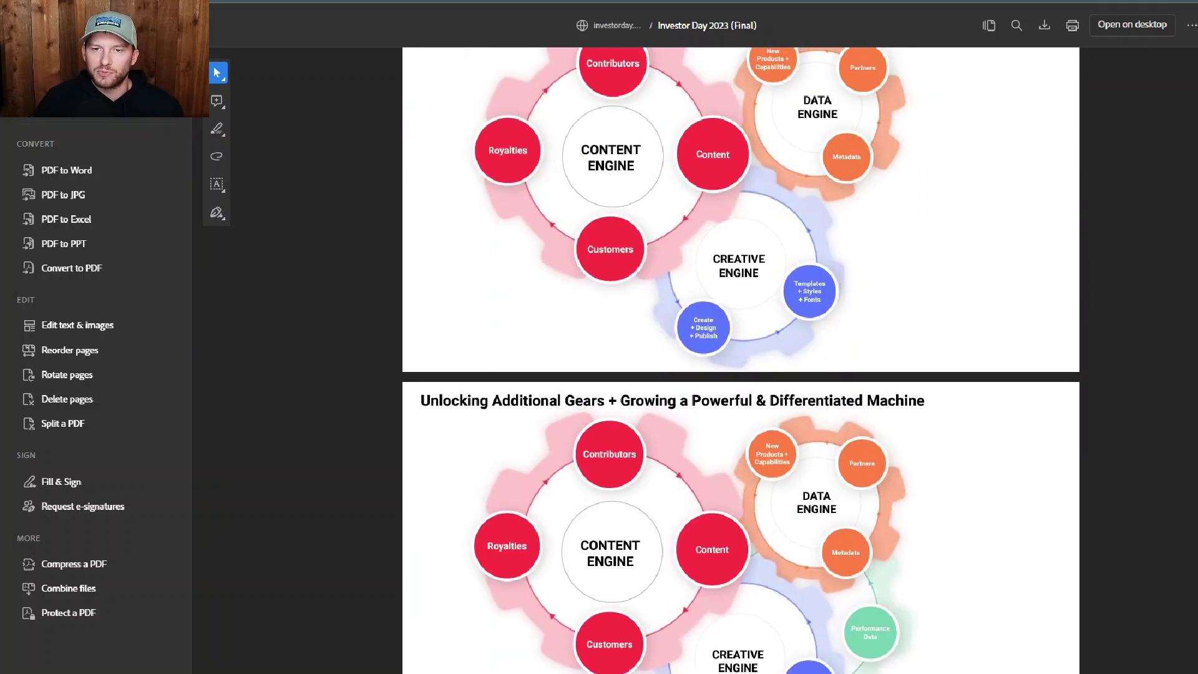
{"action": "scroll", "coordinate": [741, 360], "scroll_direction": "up", "scroll_amount": 4}
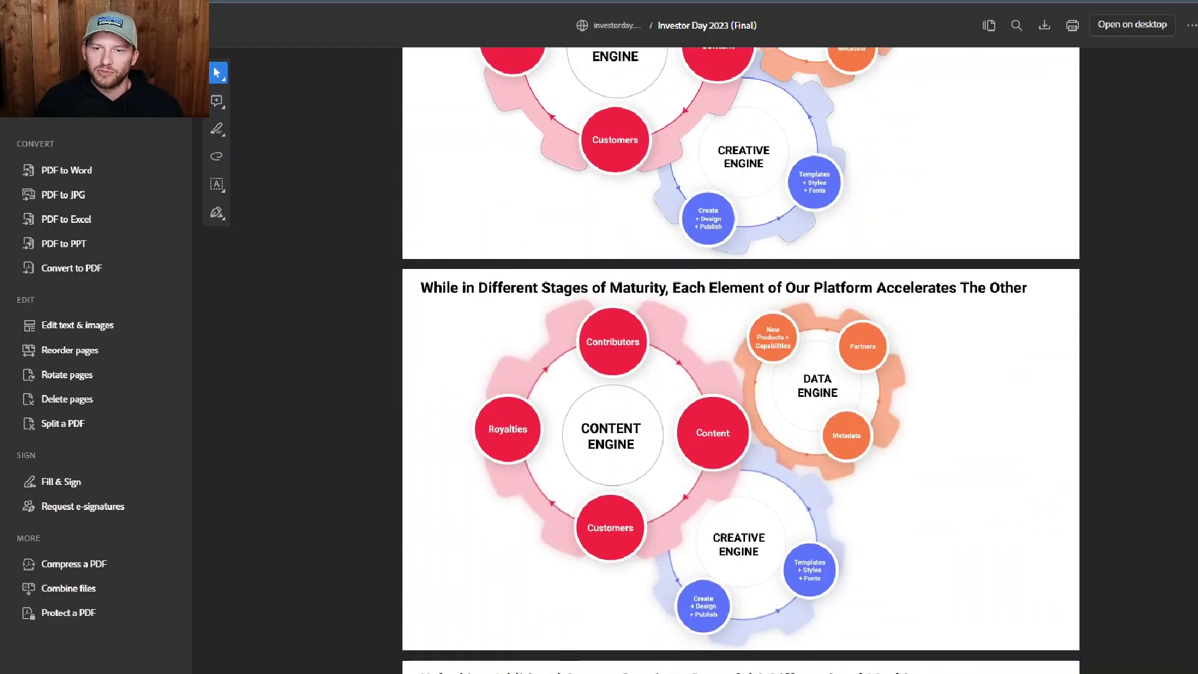
{"action": "scroll", "coordinate": [741, 360], "scroll_direction": "up", "scroll_amount": 3}
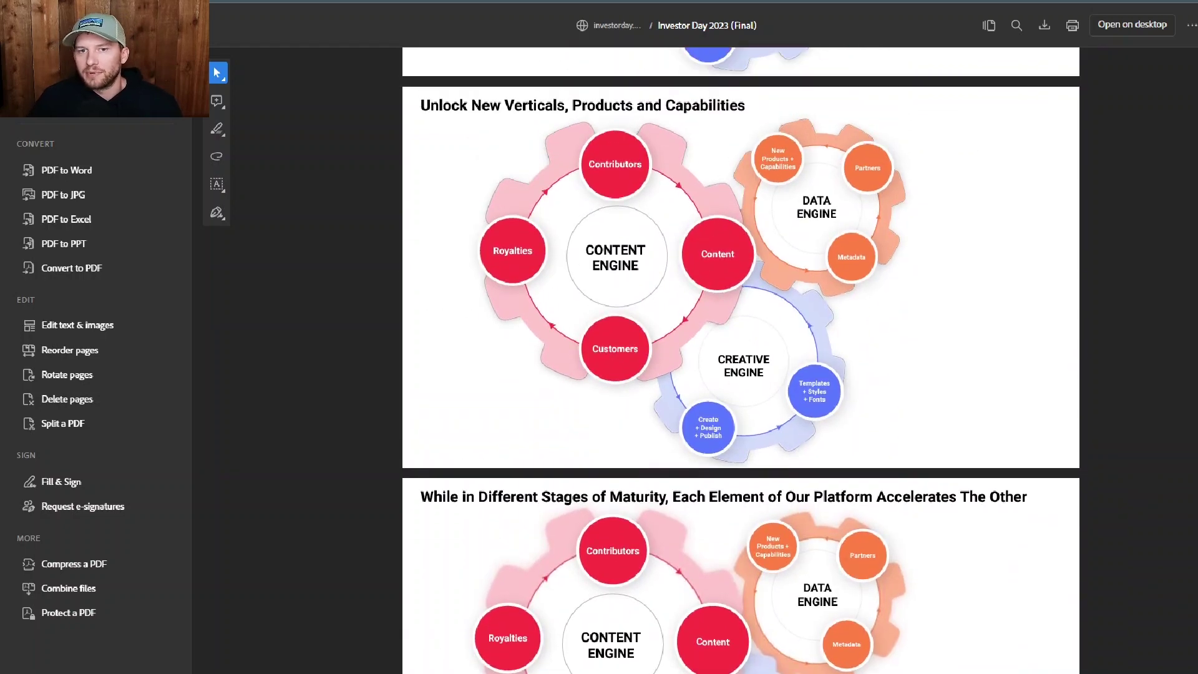
{"action": "scroll", "coordinate": [741, 360], "scroll_direction": "down", "scroll_amount": 8}
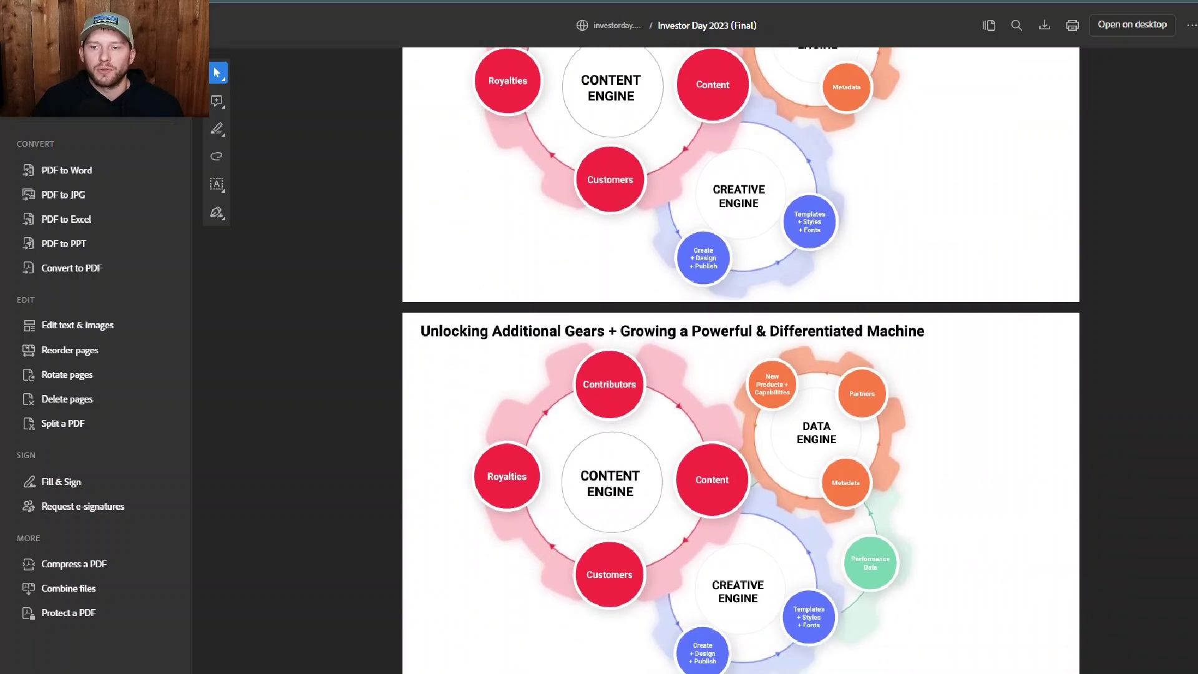
Step: Review the customer logo slide on new growth areas alongside the "Unlocking Additional Gears" engine diagram
{"action": "scroll", "coordinate": [741, 360], "scroll_direction": "down", "scroll_amount": 10}
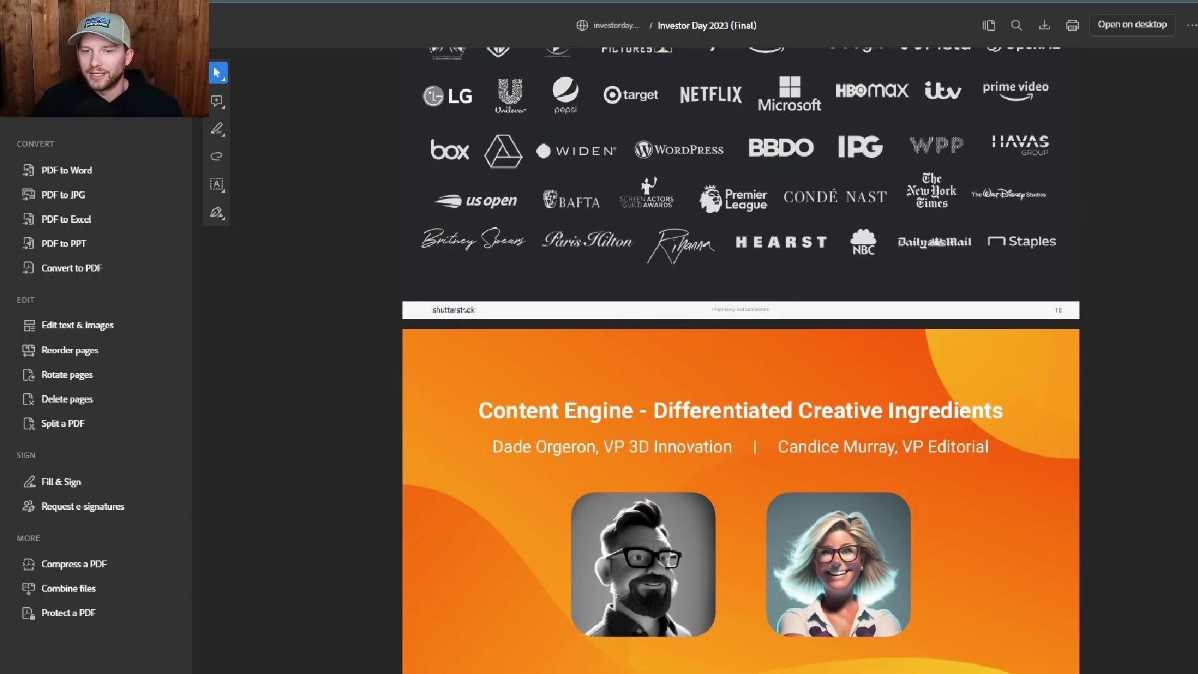
{"action": "scroll", "coordinate": [741, 360], "scroll_direction": "up", "scroll_amount": 9}
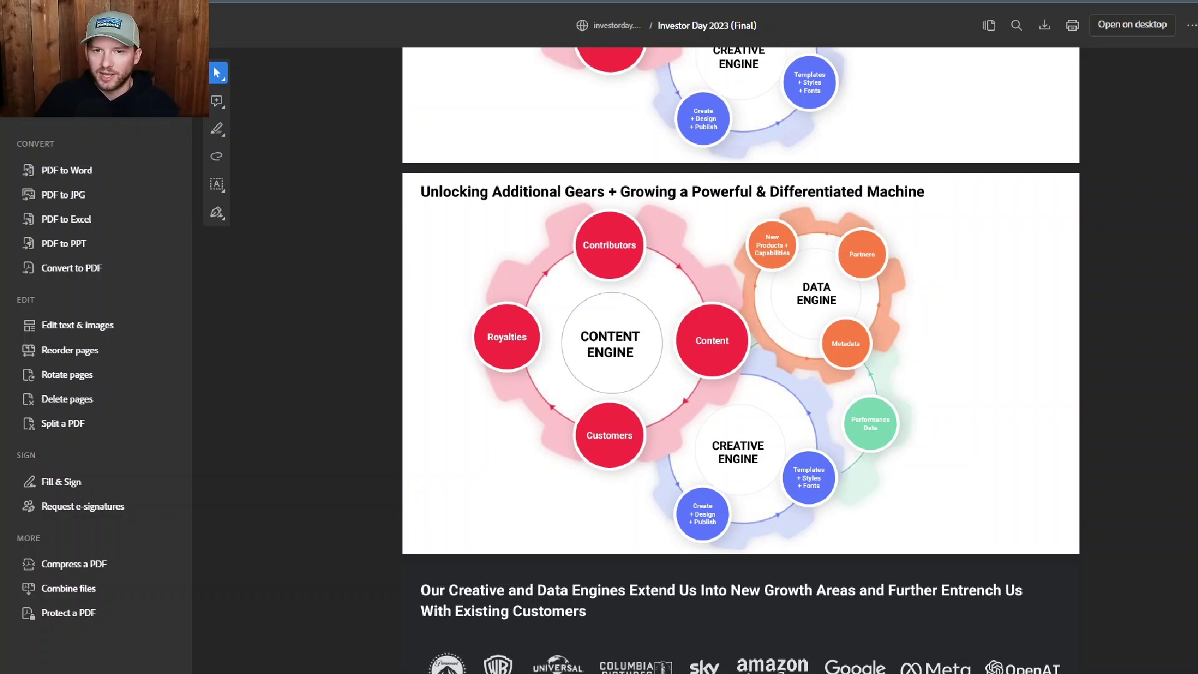
{"action": "scroll", "coordinate": [741, 362], "scroll_direction": "down", "scroll_amount": 10}
{"action": "scroll", "coordinate": [741, 360], "scroll_direction": "up", "scroll_amount": 4}
Step: Go through the 3D content slides from Movies & Film on slide 19 to the TurboSquid platform and generative AI slides
{"action": "scroll", "coordinate": [741, 360], "scroll_direction": "down", "scroll_amount": 6}
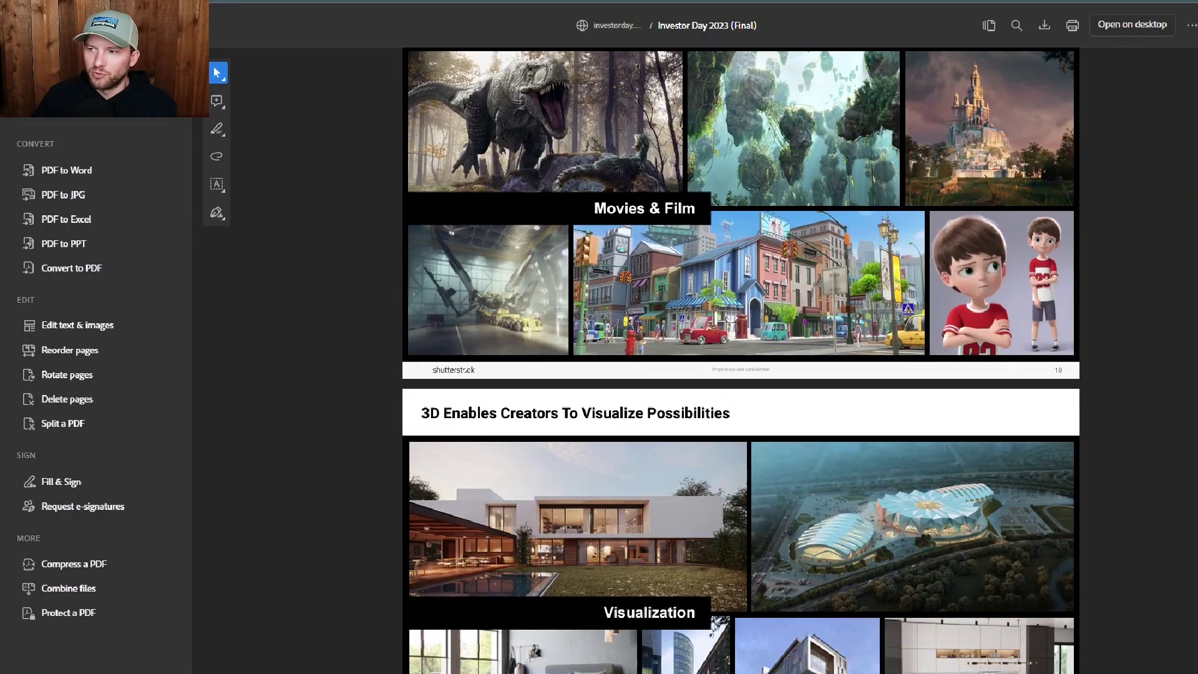
{"action": "scroll", "coordinate": [741, 361], "scroll_direction": "down", "scroll_amount": 5}
{"action": "scroll", "coordinate": [741, 360], "scroll_direction": "down", "scroll_amount": 13}
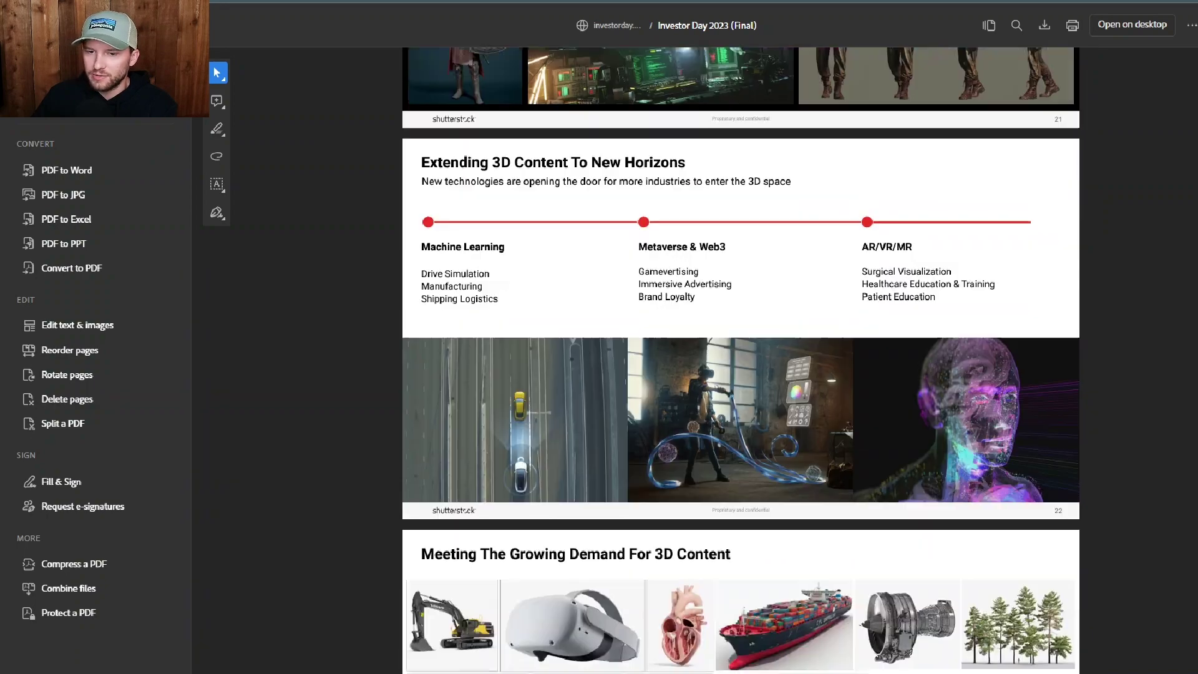
{"action": "scroll", "coordinate": [741, 360], "scroll_direction": "down", "scroll_amount": 3}
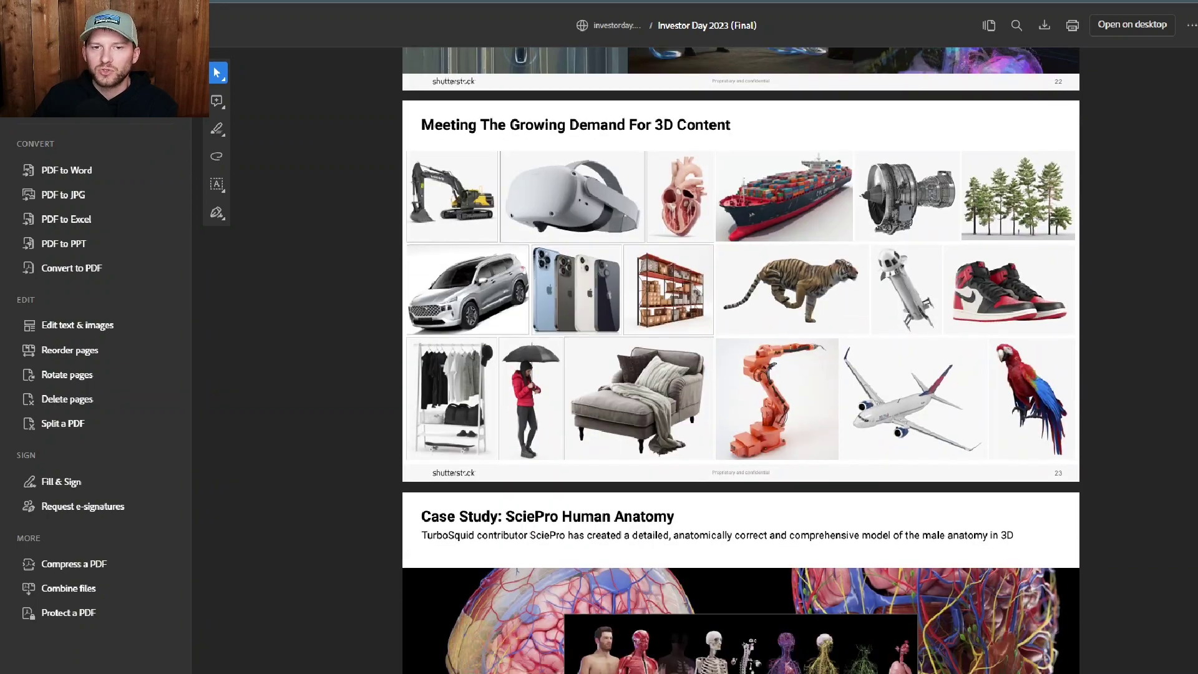
{"action": "scroll", "coordinate": [741, 360], "scroll_direction": "down", "scroll_amount": 4}
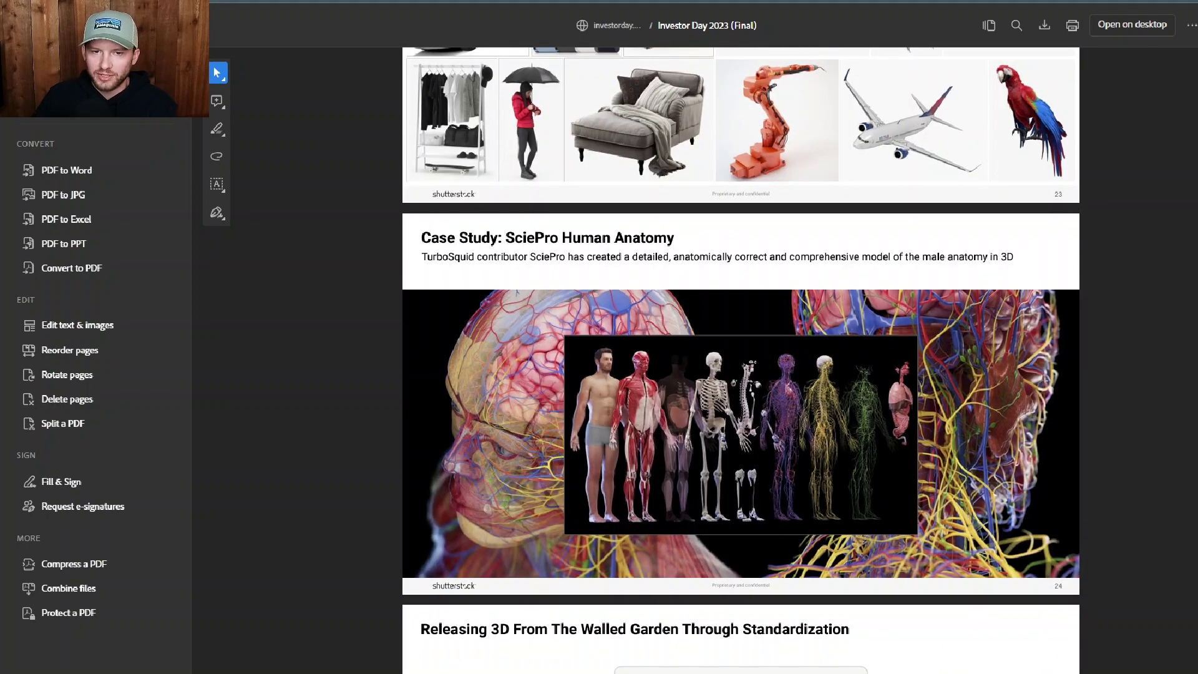
{"action": "scroll", "coordinate": [741, 360], "scroll_direction": "down", "scroll_amount": 8}
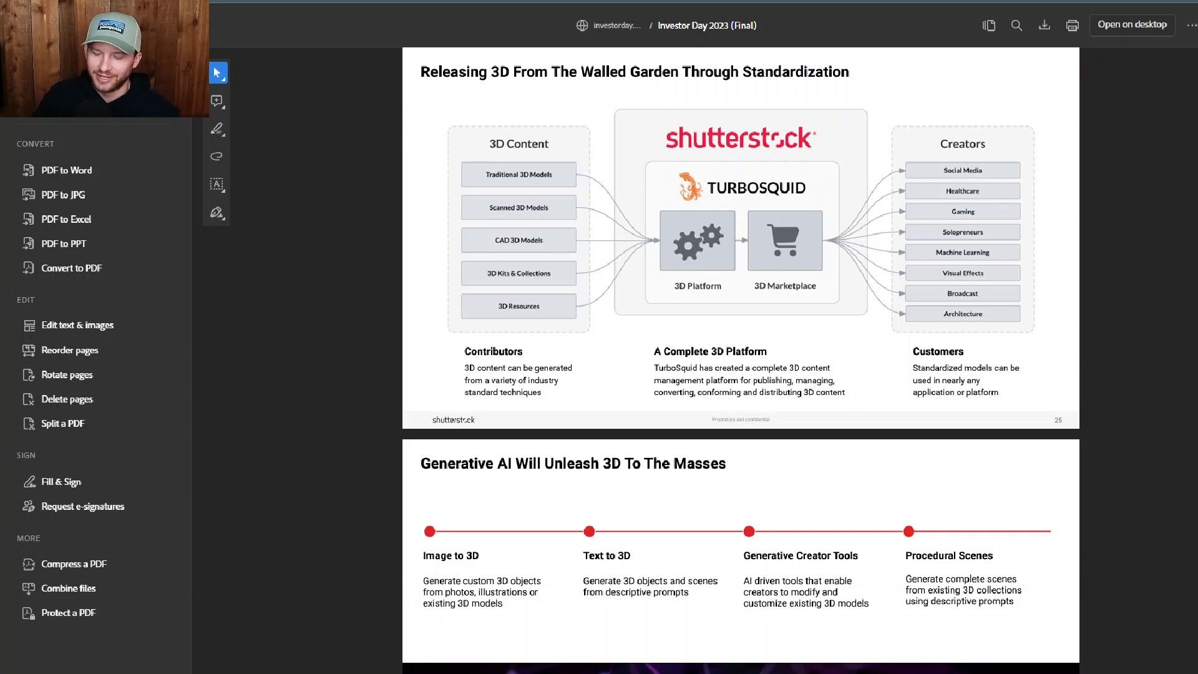
Step: Switch to the Google results on Shutterstock's acquisition history, read the acquisitions summary and owned companies, and highlight TurboSquid
{"action": "key", "text": "ctrl+Tab"}
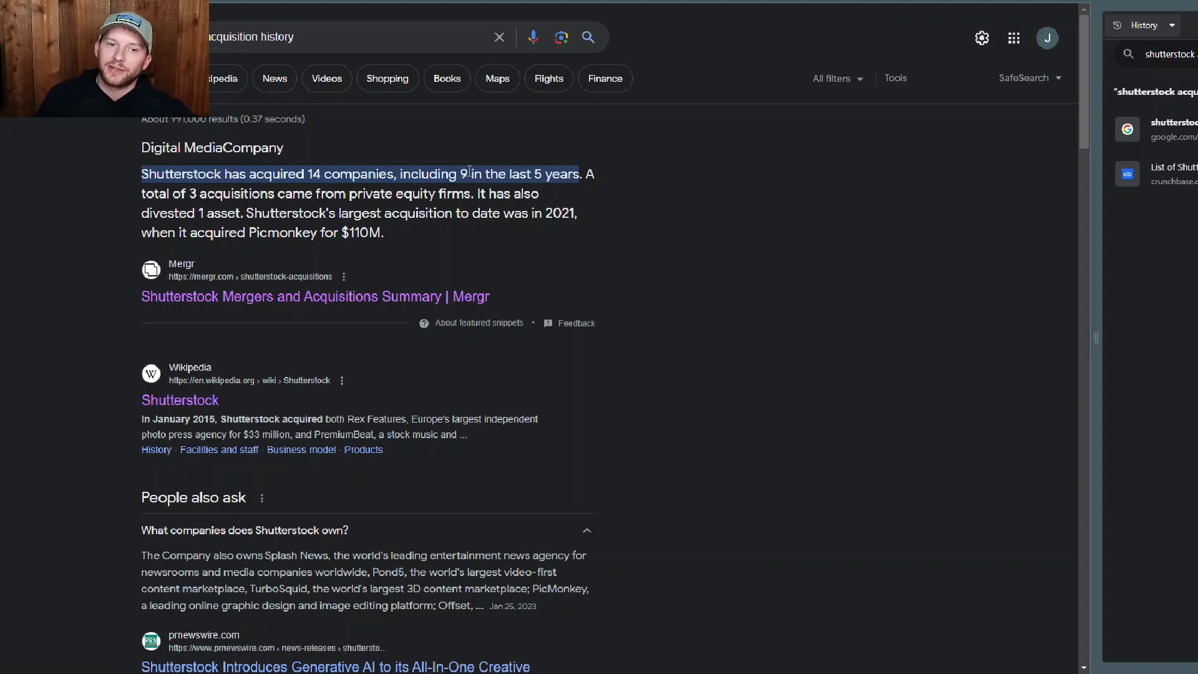
{"action": "scroll", "coordinate": [508, 203], "scroll_direction": "down", "scroll_amount": 3}
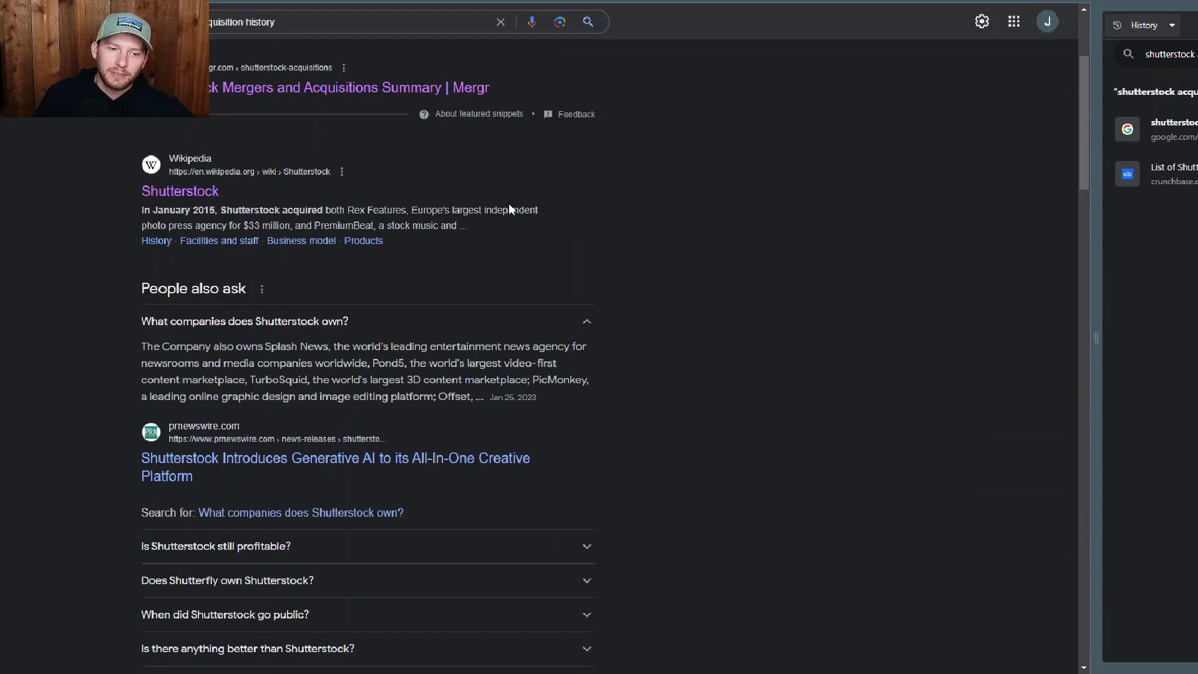
{"action": "scroll", "coordinate": [508, 203], "scroll_direction": "up", "scroll_amount": 3}
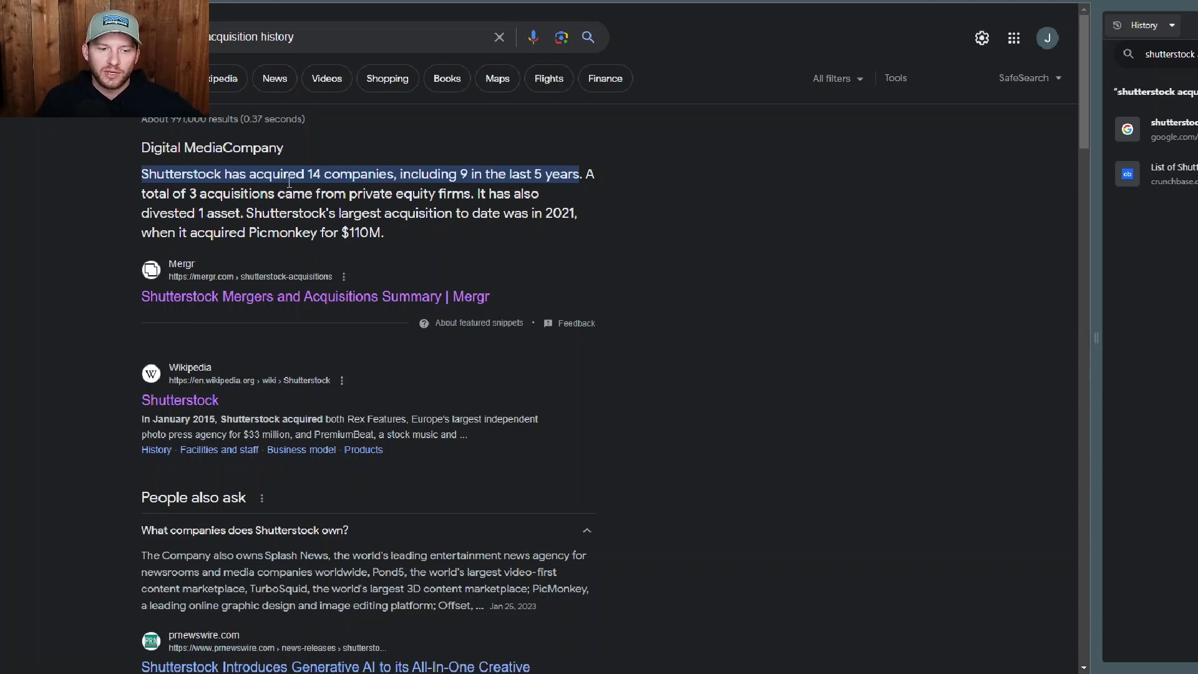
{"action": "scroll", "coordinate": [289, 182], "scroll_direction": "down", "scroll_amount": 5}
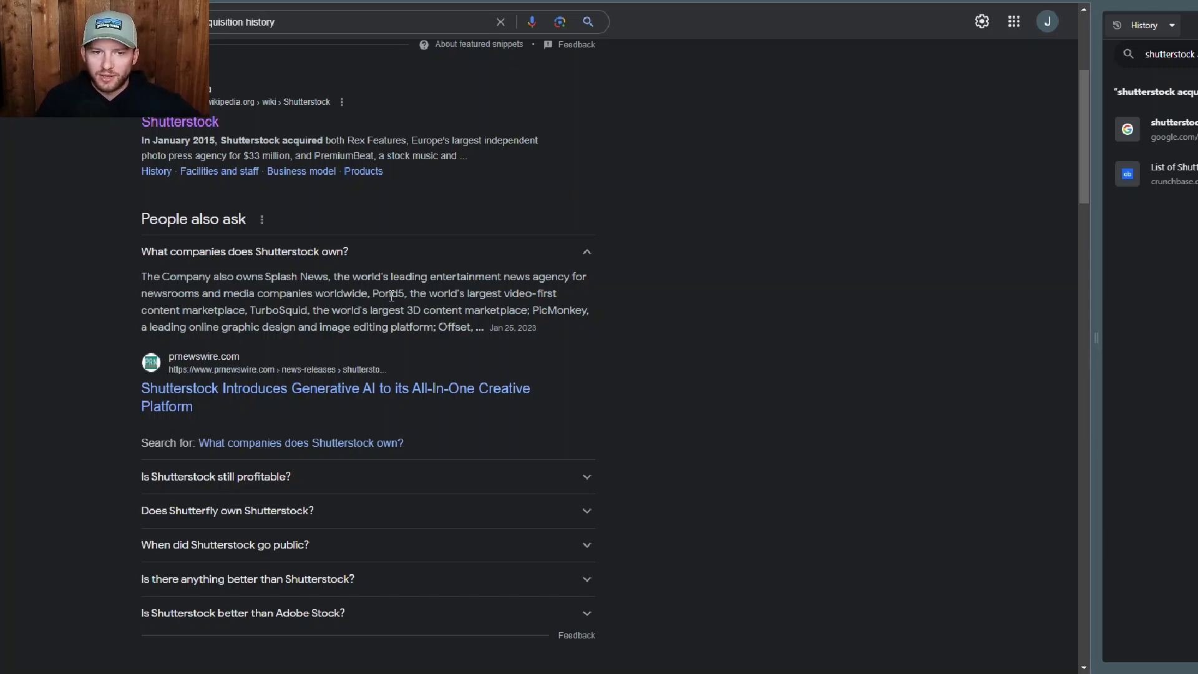
{"action": "double_click", "coordinate": [285, 312]}
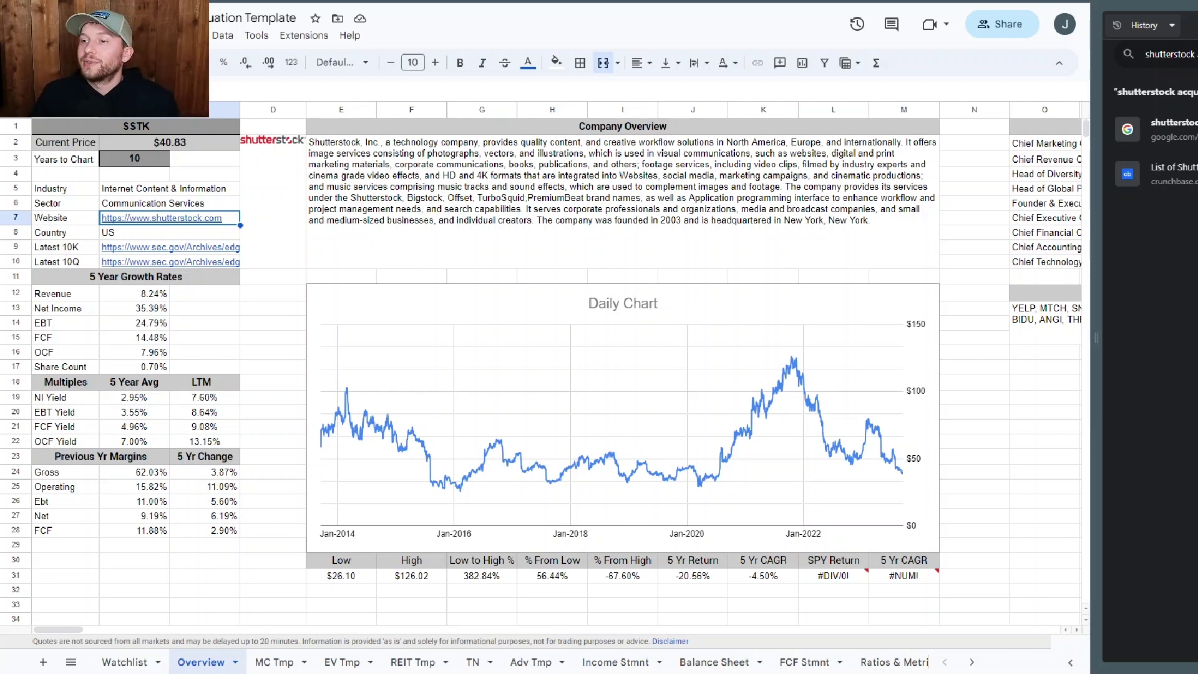
Step: In the valuation spreadsheet, review the Income Stmt charts for revenue, income, expenses, diluted EPS and weighted average shares
{"action": "left_click", "coordinate": [1195, 25]}
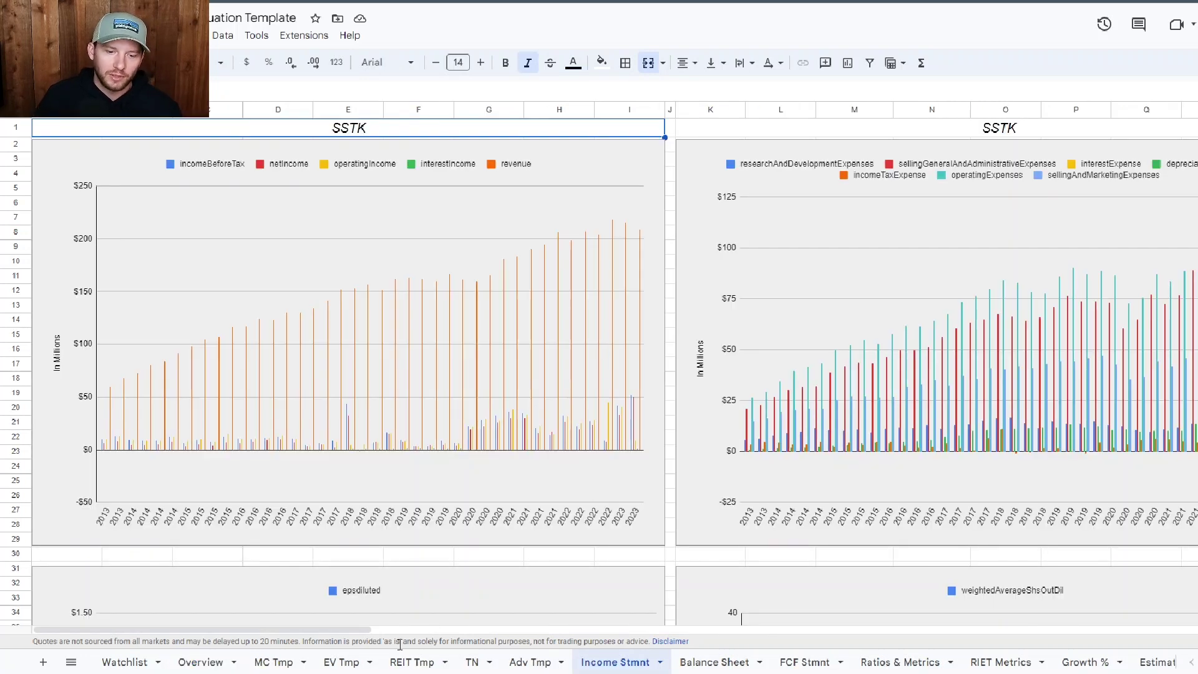
{"action": "scroll", "coordinate": [688, 424], "scroll_direction": "down", "scroll_amount": 3}
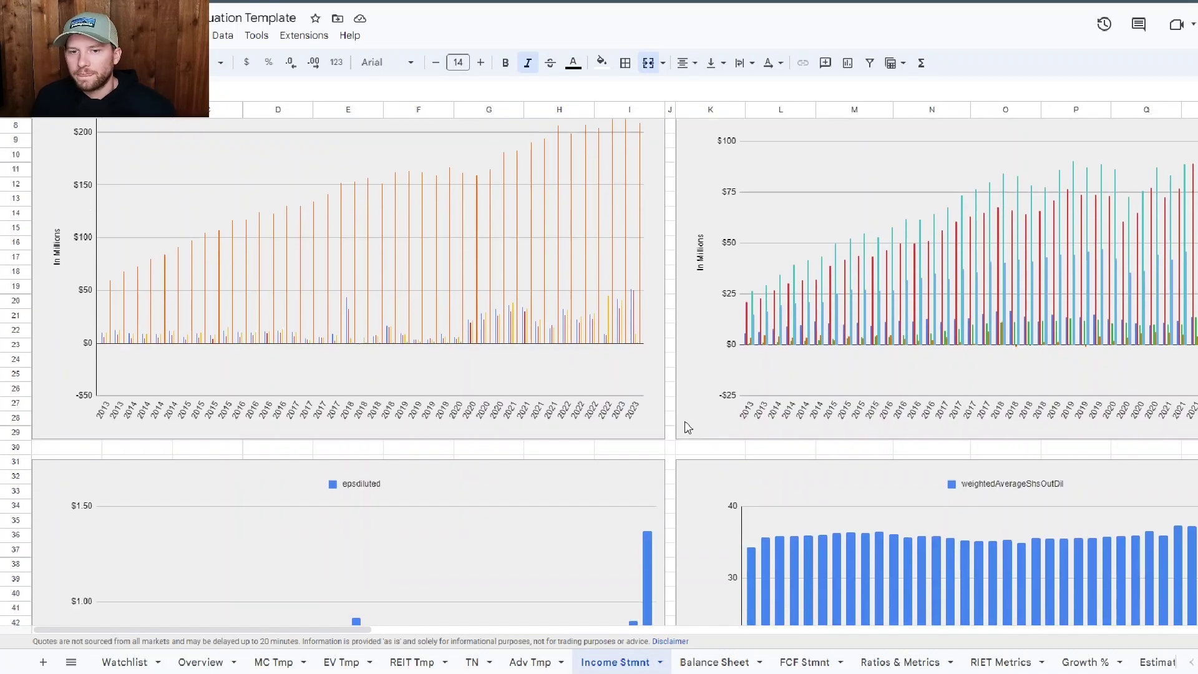
{"action": "scroll", "coordinate": [687, 425], "scroll_direction": "up", "scroll_amount": 2}
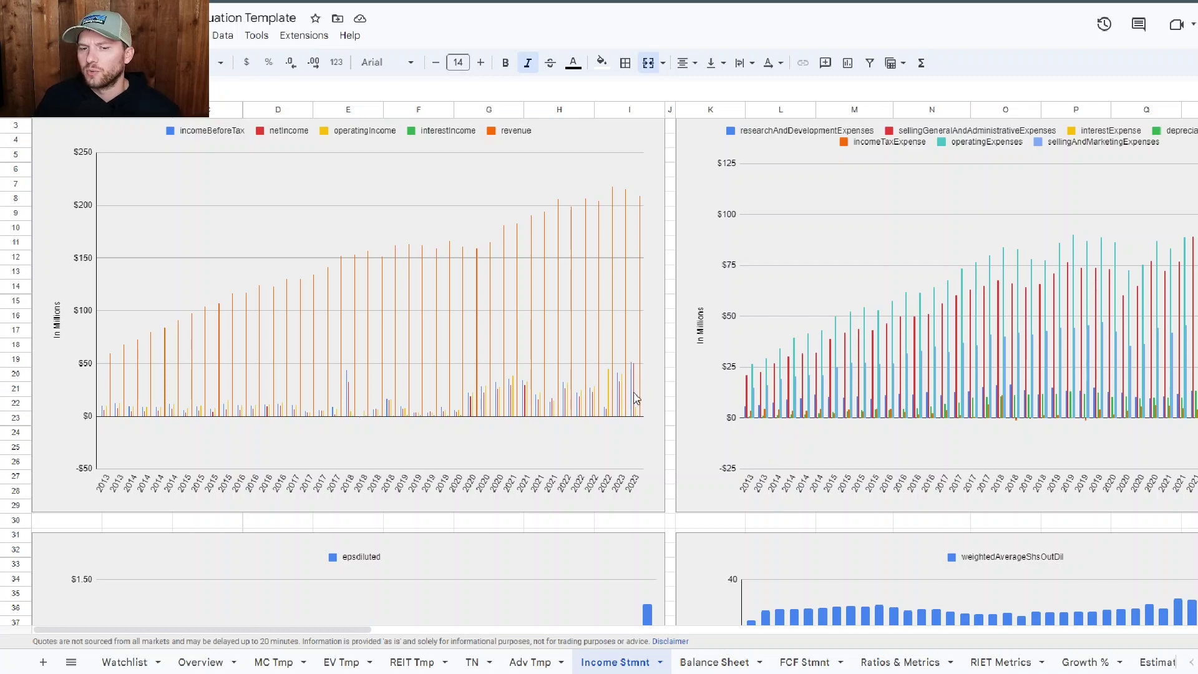
{"action": "scroll", "coordinate": [642, 400], "scroll_direction": "down", "scroll_amount": 5}
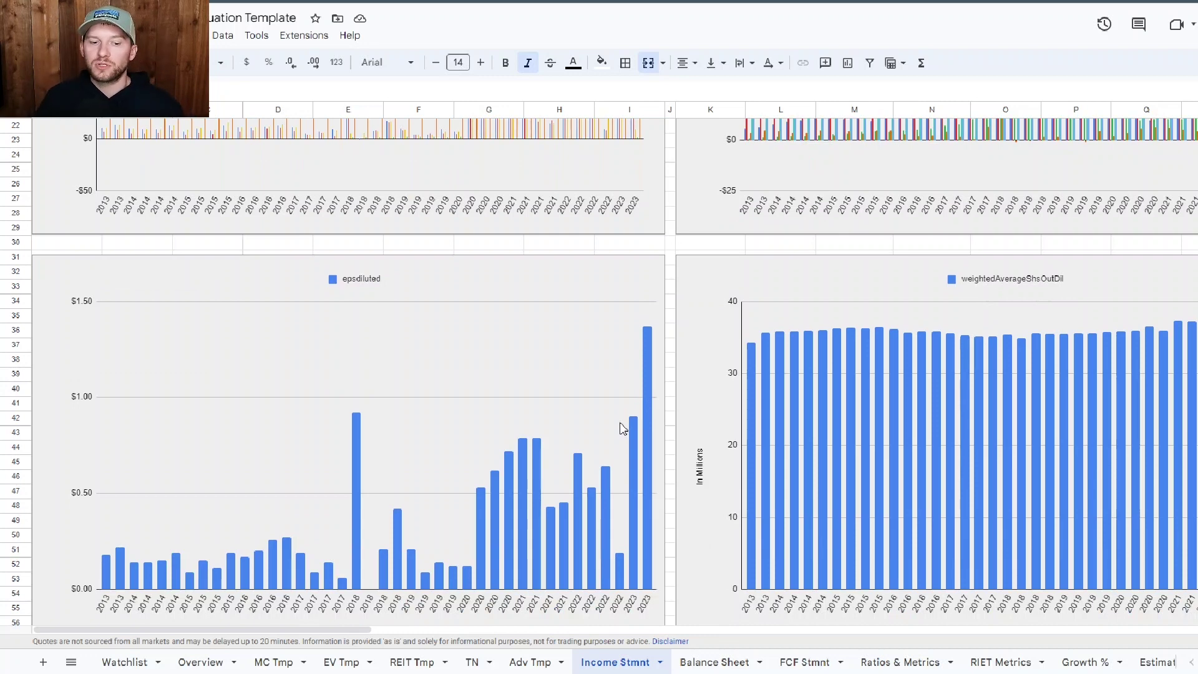
{"action": "scroll", "coordinate": [621, 428], "scroll_direction": "up", "scroll_amount": 5}
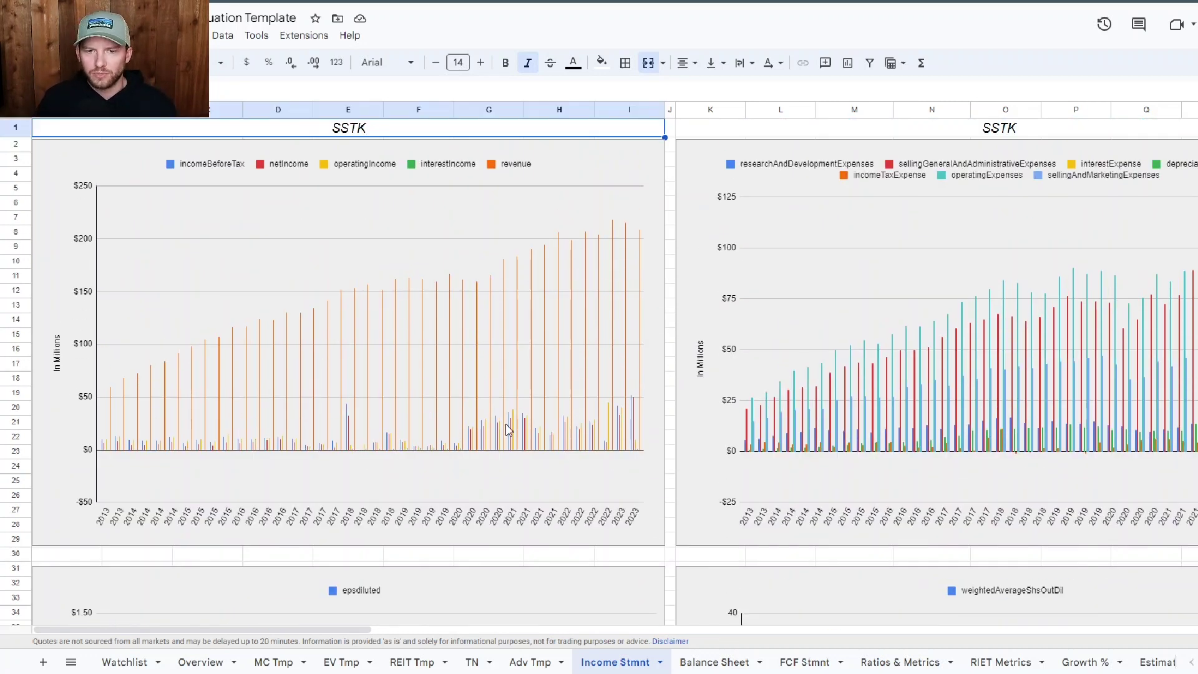
{"action": "scroll", "coordinate": [565, 421], "scroll_direction": "down", "scroll_amount": 7}
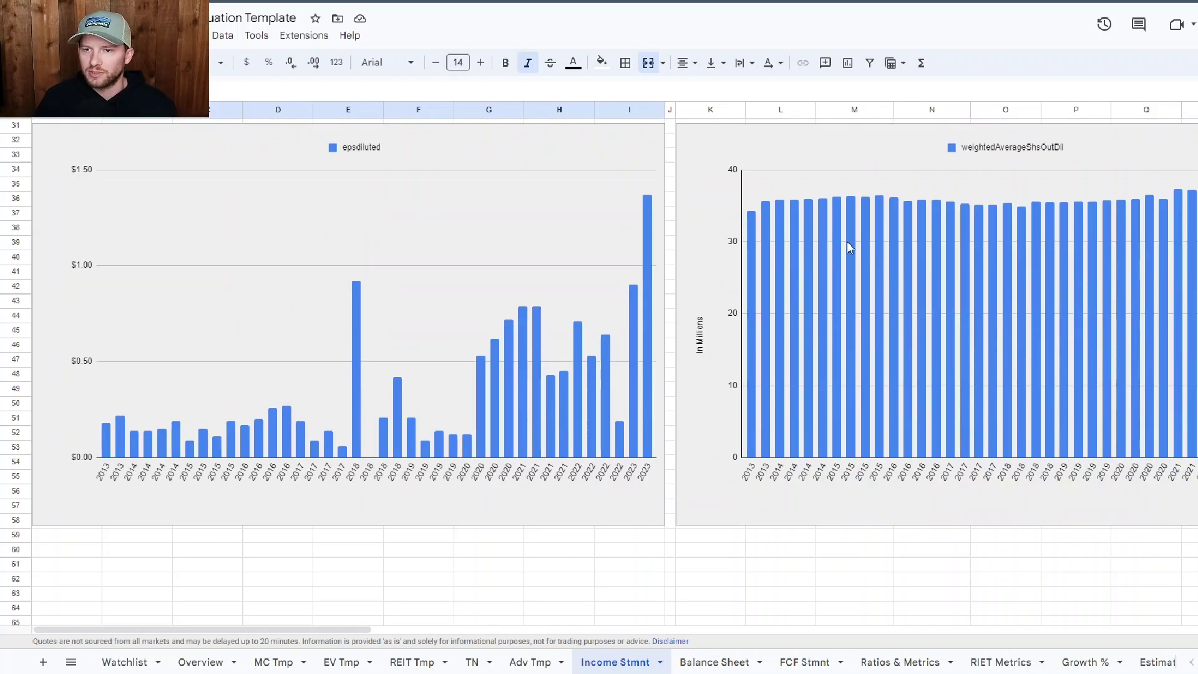
{"action": "left_click", "coordinate": [750, 249]}
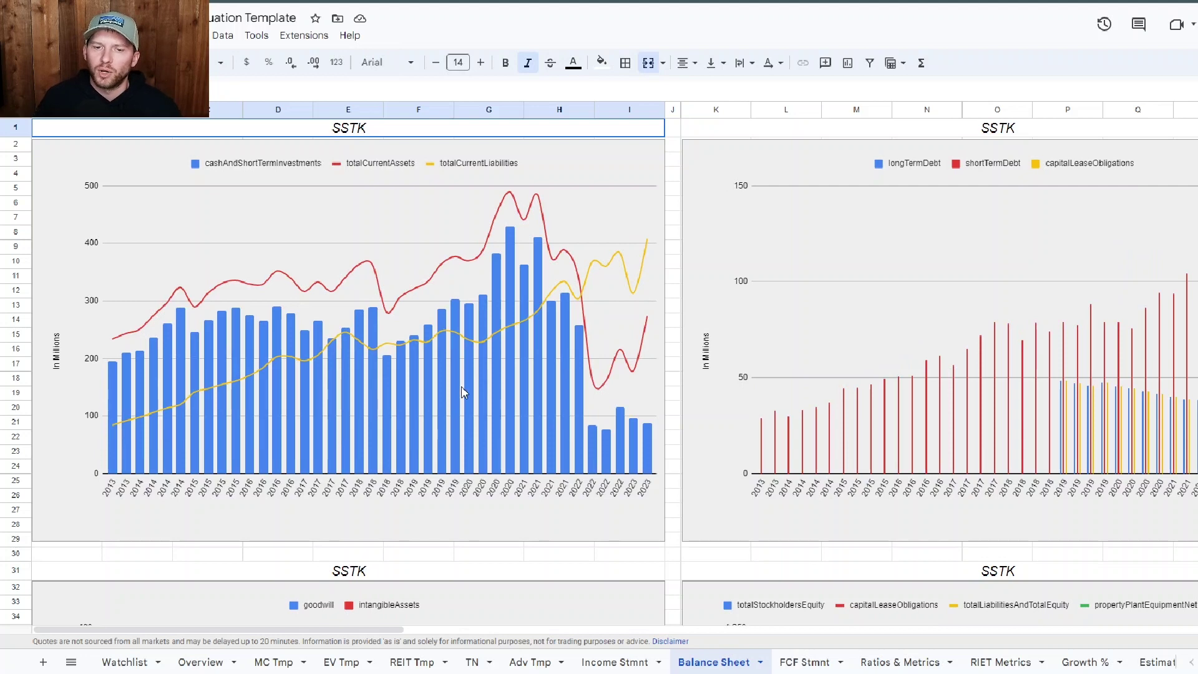
Step: Compare the Balance Sheet charts of cash, current assets and current liabilities with long-term debt, short-term debt and capital lease obligations
{"action": "left_click", "coordinate": [469, 392]}
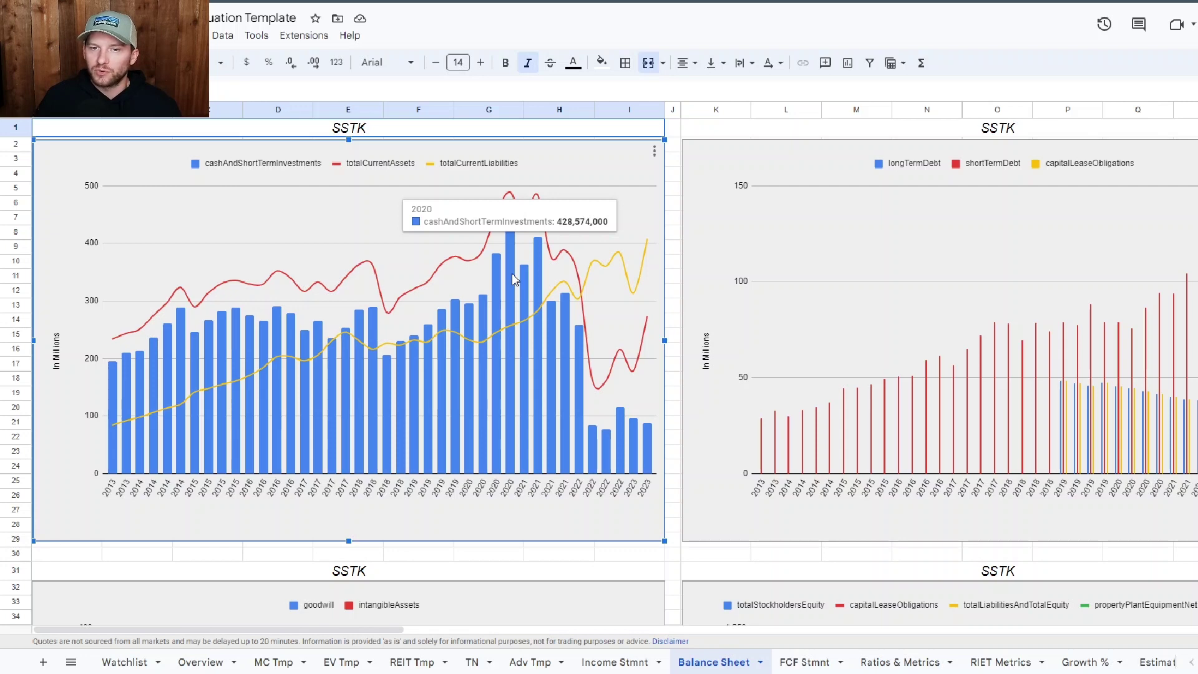
{"action": "mouse_move", "coordinate": [649, 447]}
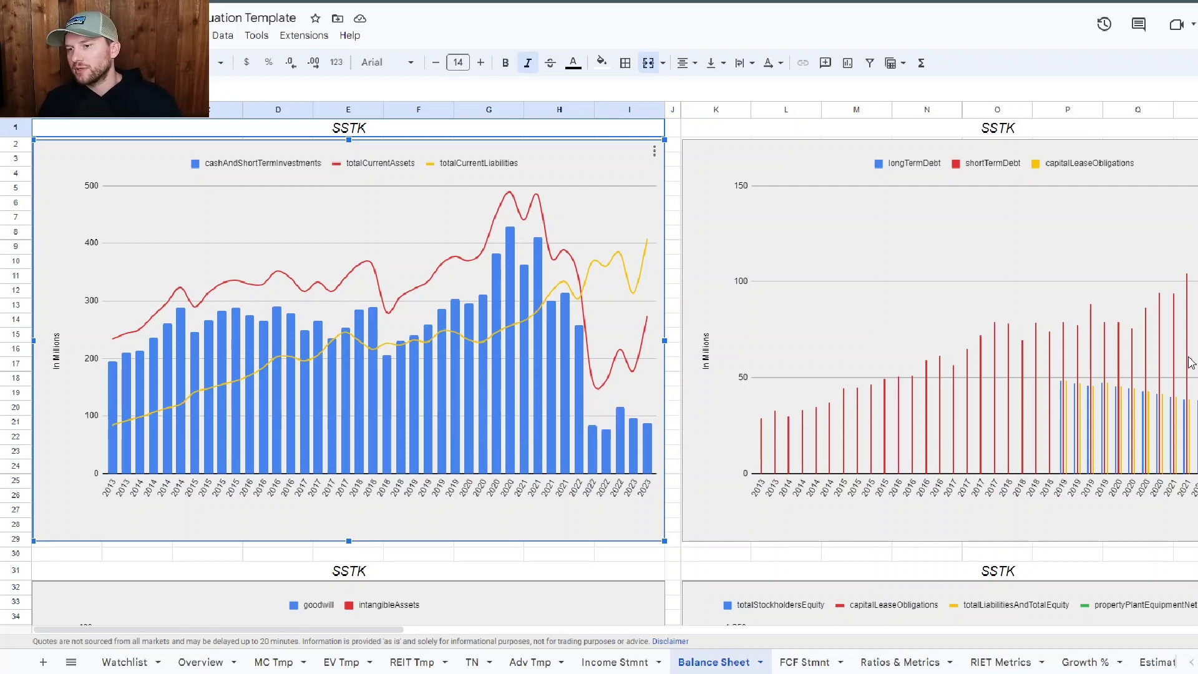
{"action": "left_click", "coordinate": [1185, 281]}
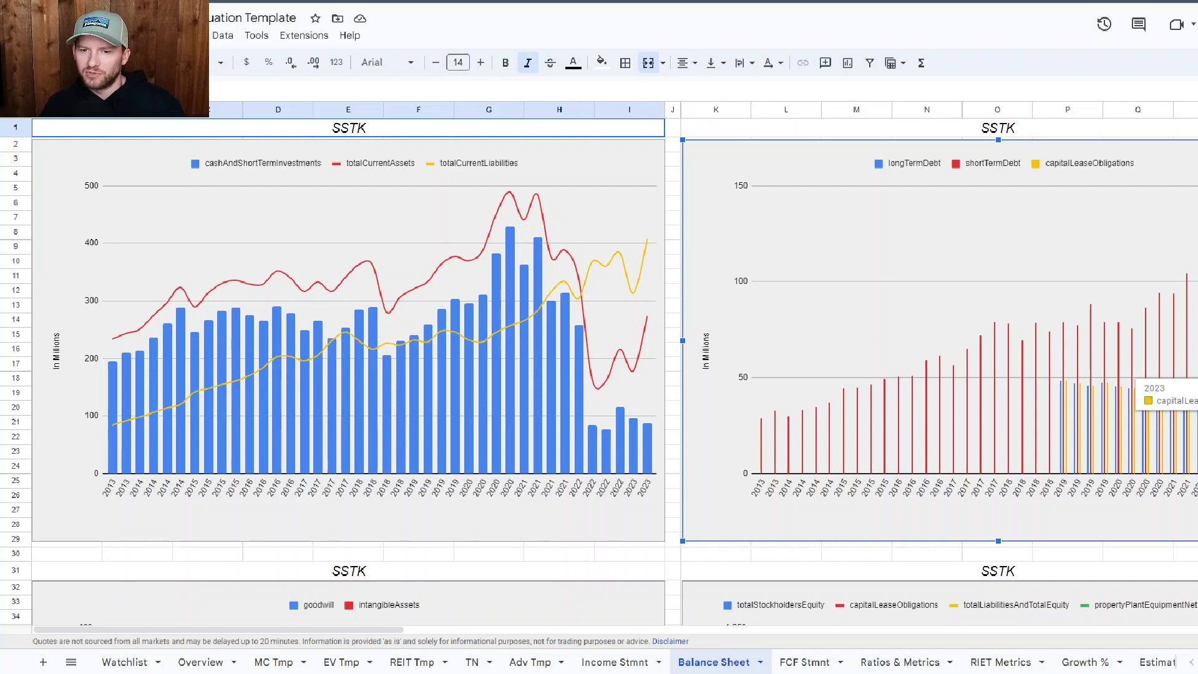
{"action": "left_click", "coordinate": [645, 450]}
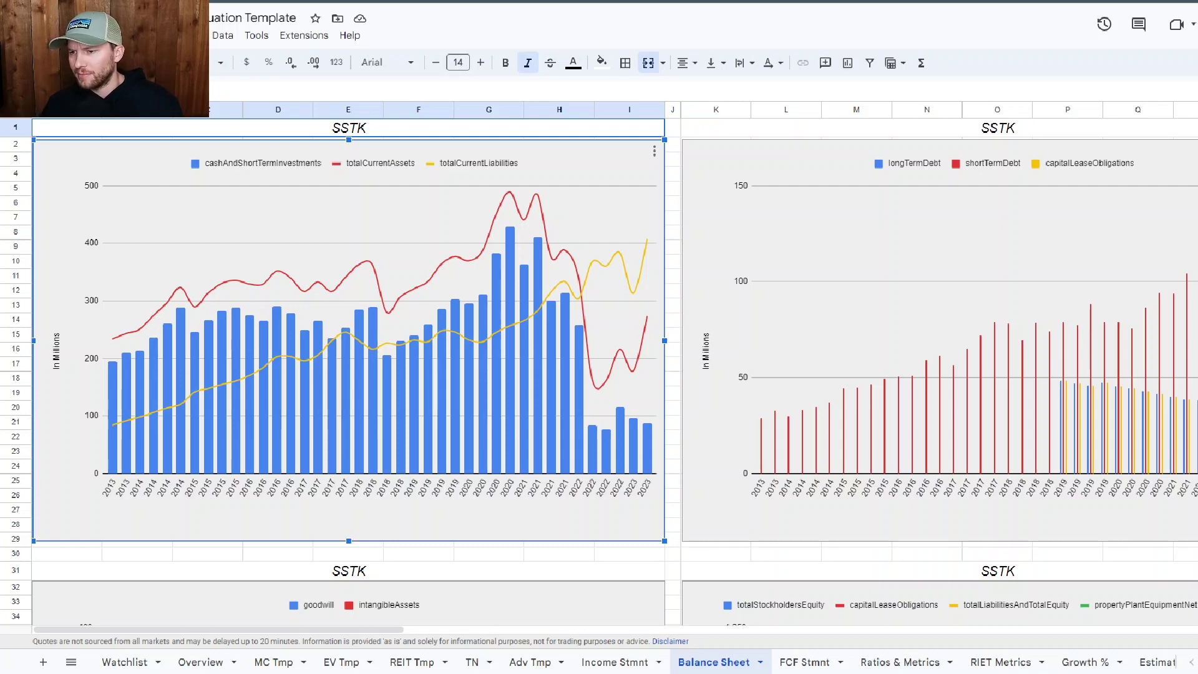
{"action": "left_click", "coordinate": [1186, 399]}
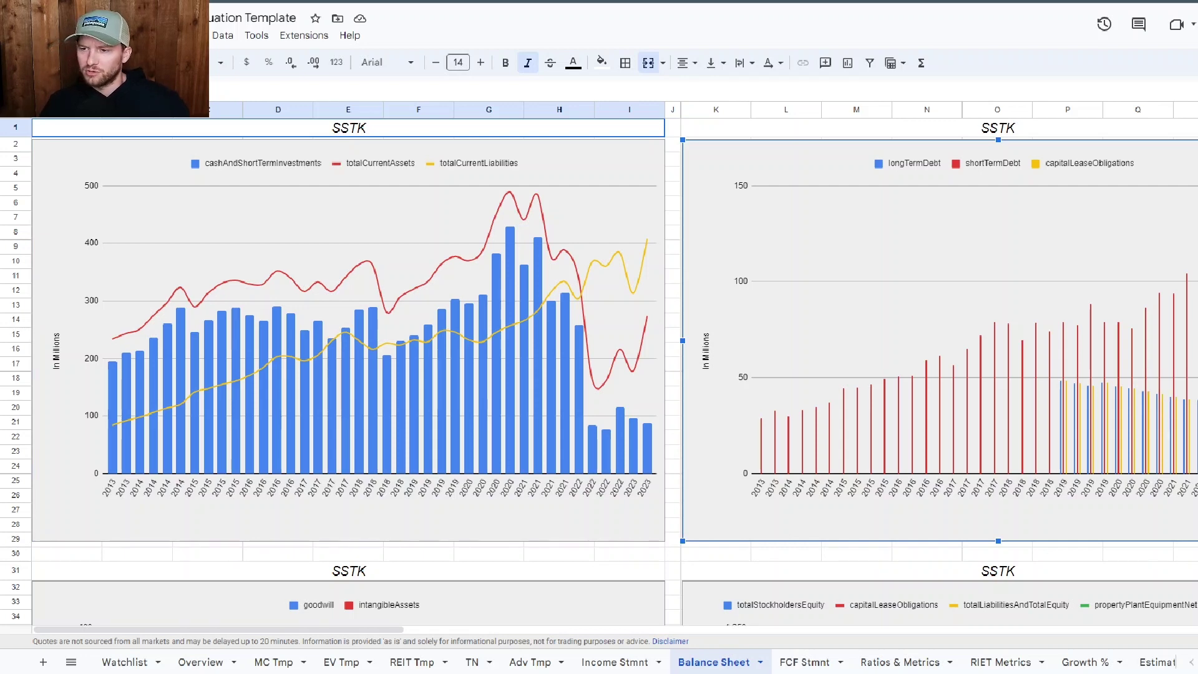
Step: Compare the Balance Sheet chart of goodwill and intangible assets with the cash and short-term investments bars for 2021
{"action": "scroll", "coordinate": [927, 338], "scroll_direction": "down", "scroll_amount": 8}
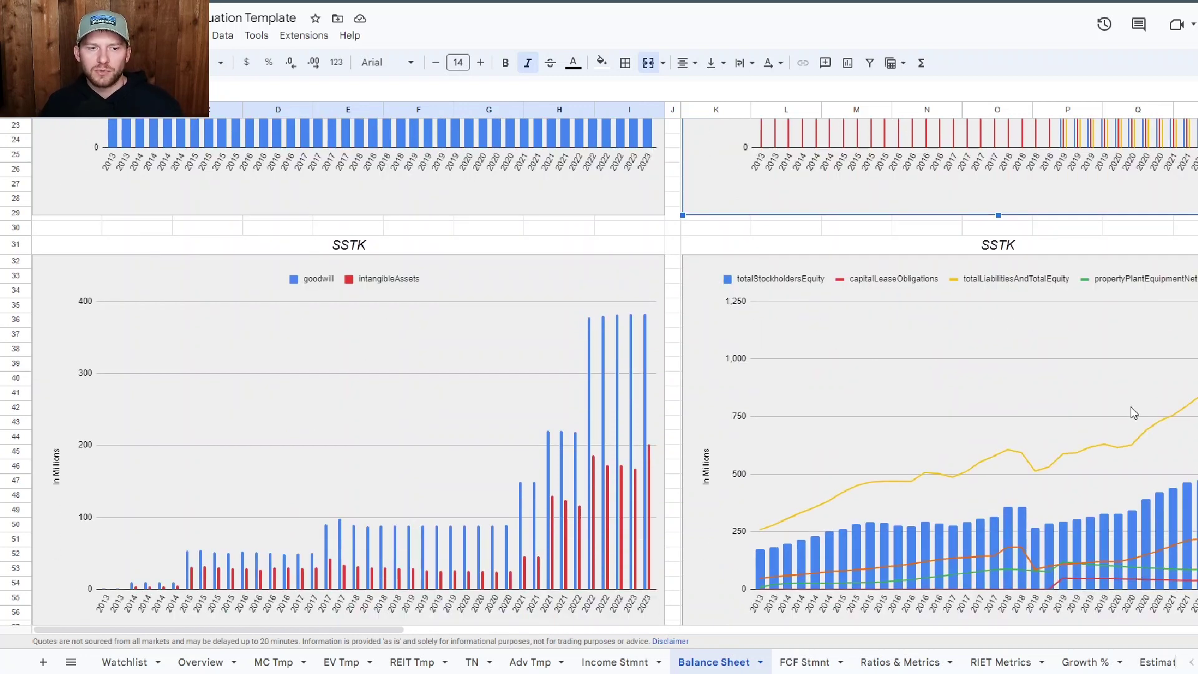
{"action": "left_click", "coordinate": [538, 477]}
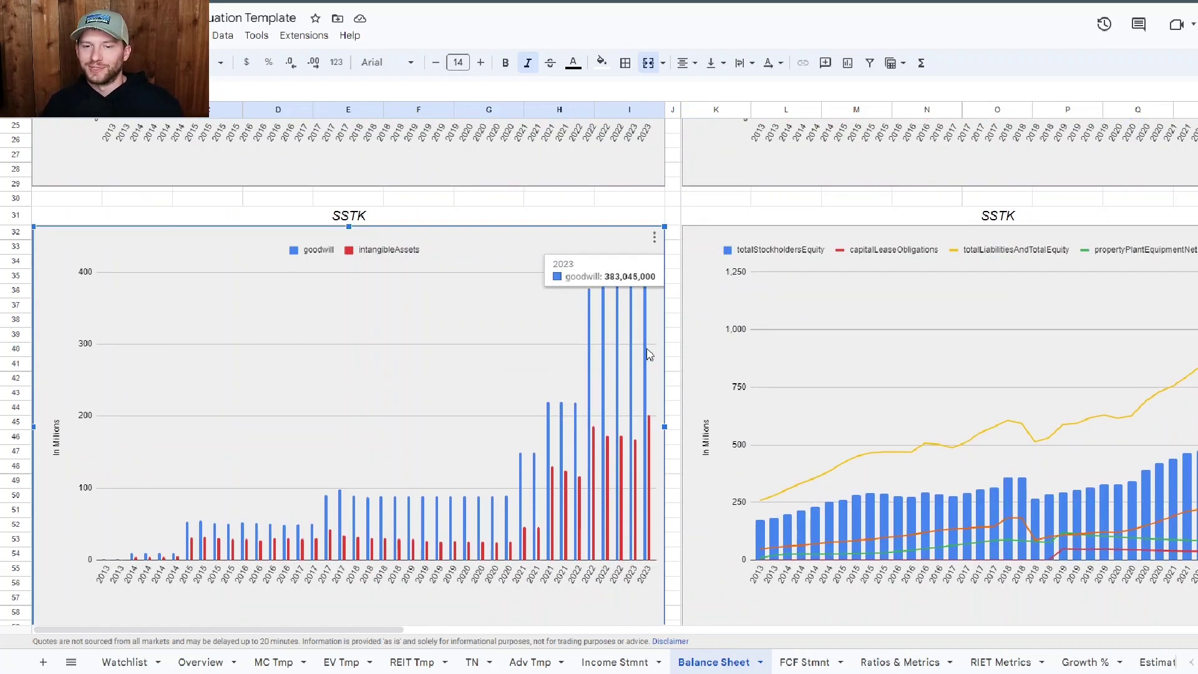
{"action": "scroll", "coordinate": [628, 375], "scroll_direction": "up", "scroll_amount": 5}
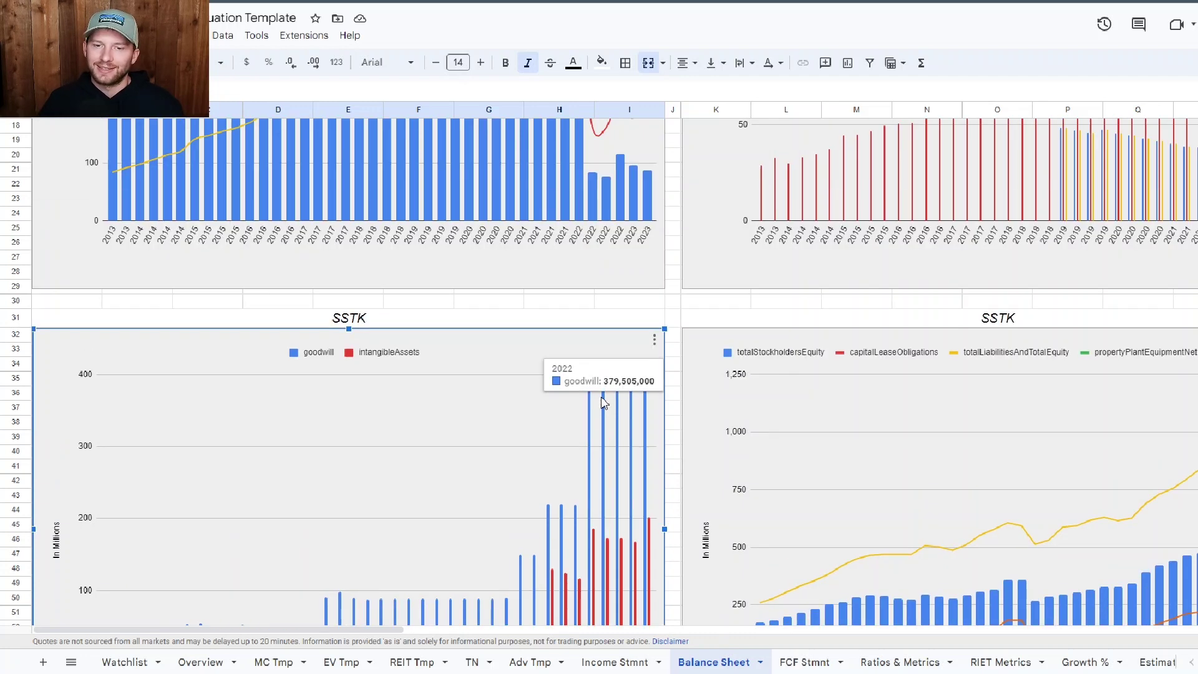
{"action": "scroll", "coordinate": [603, 404], "scroll_direction": "up", "scroll_amount": 2}
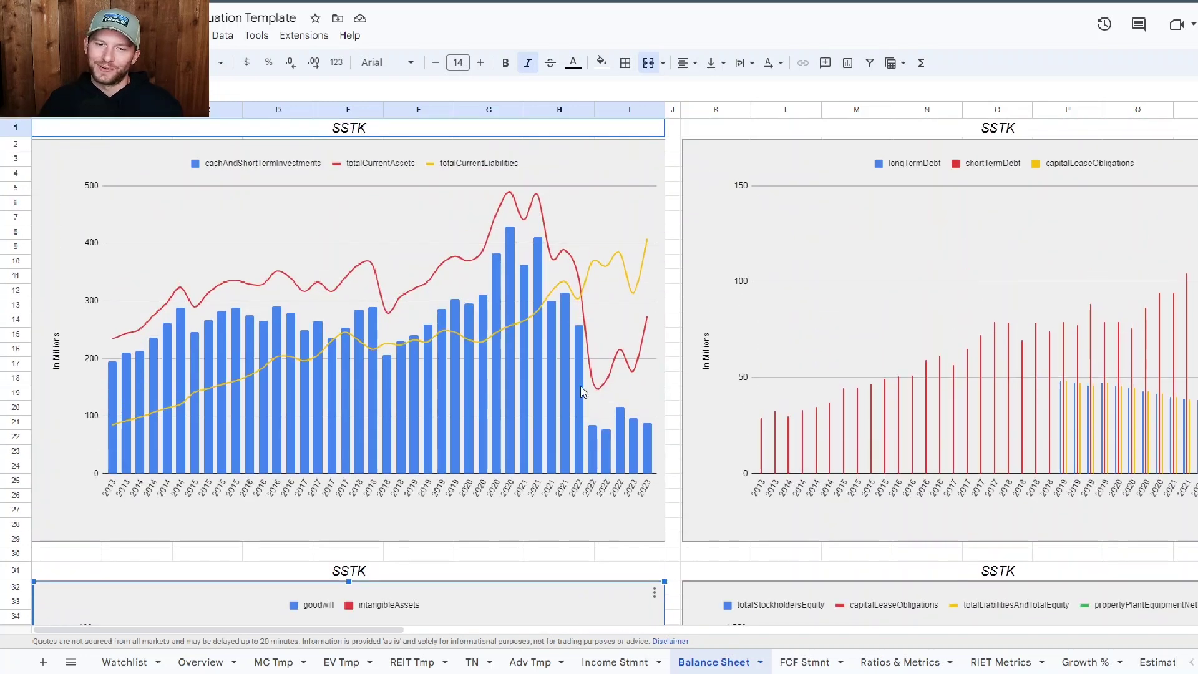
{"action": "left_click", "coordinate": [548, 335]}
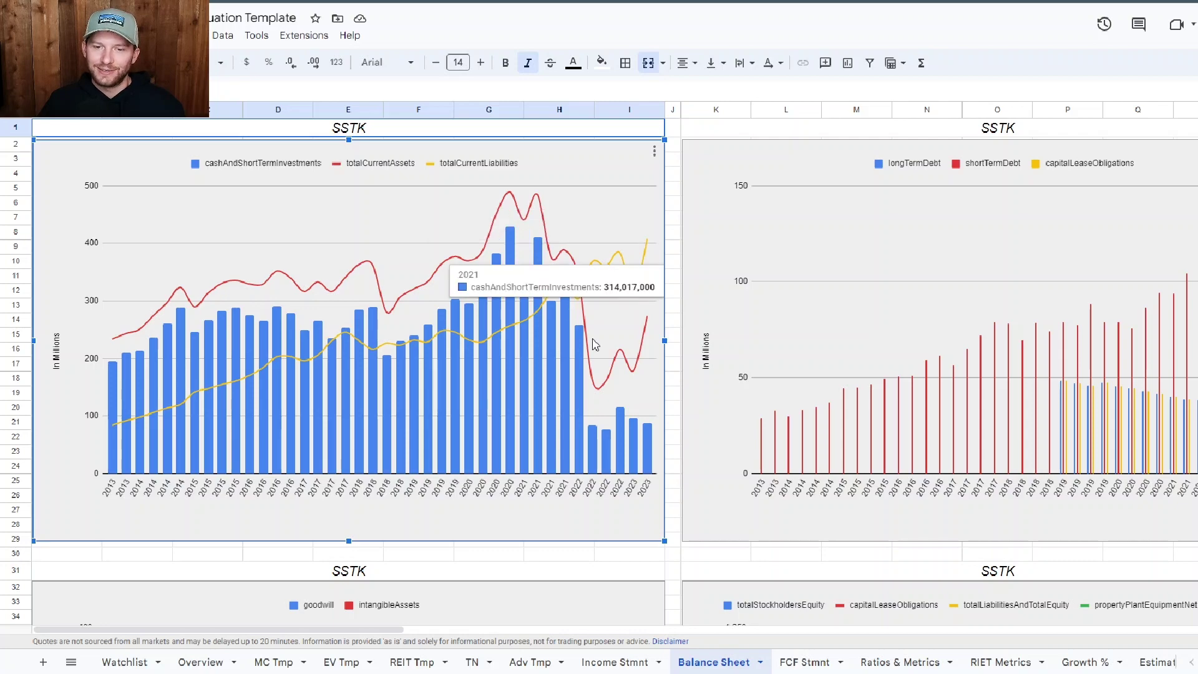
{"action": "mouse_move", "coordinate": [542, 284]}
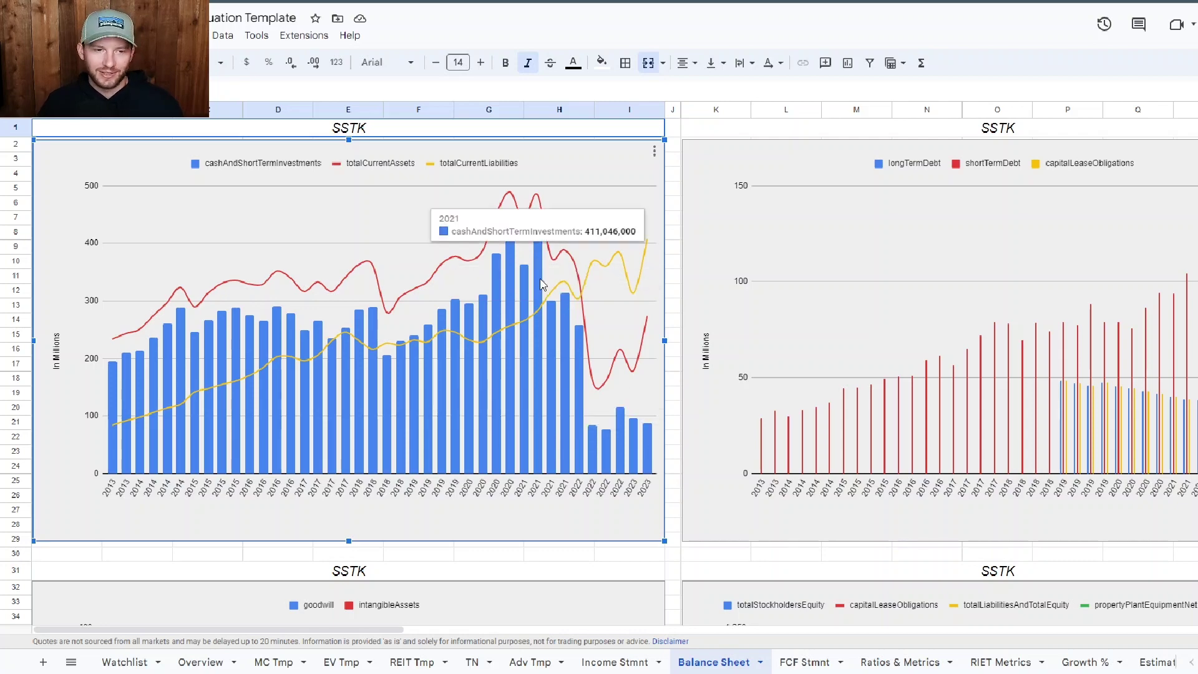
Step: Examine how goodwill and intangible assets changed from 2020 to 2023 in the goodwill chart, checking back against the cash chart
{"action": "scroll", "coordinate": [544, 285], "scroll_direction": "down", "scroll_amount": 8}
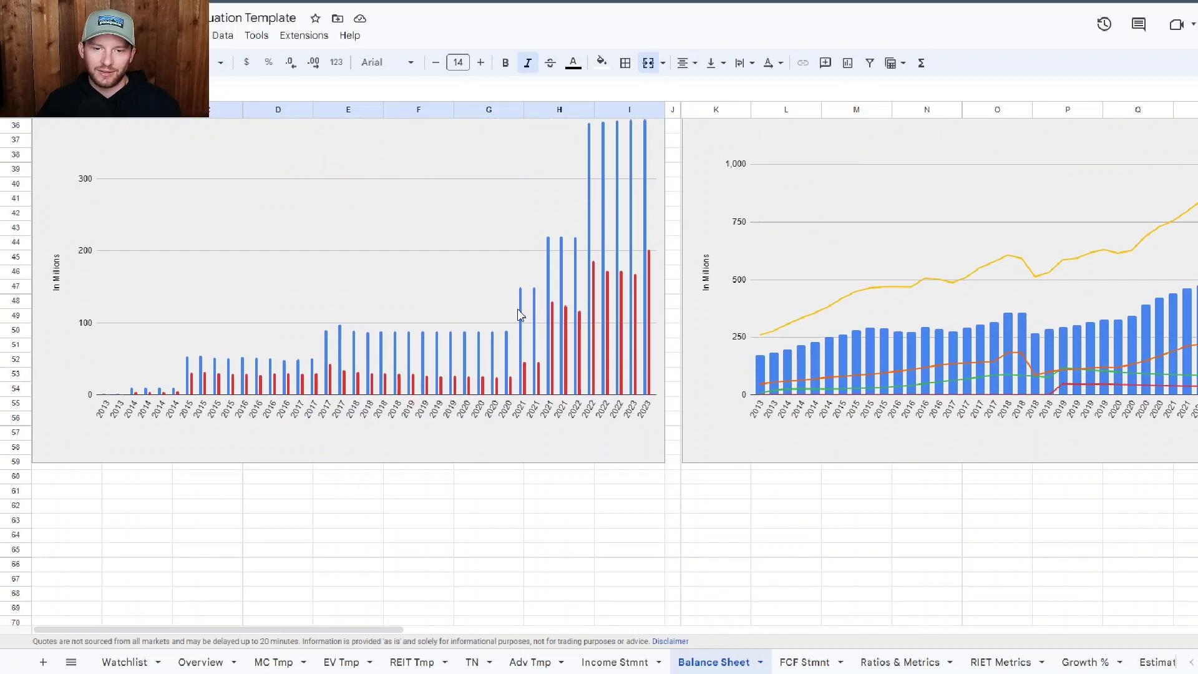
{"action": "left_click", "coordinate": [493, 341]}
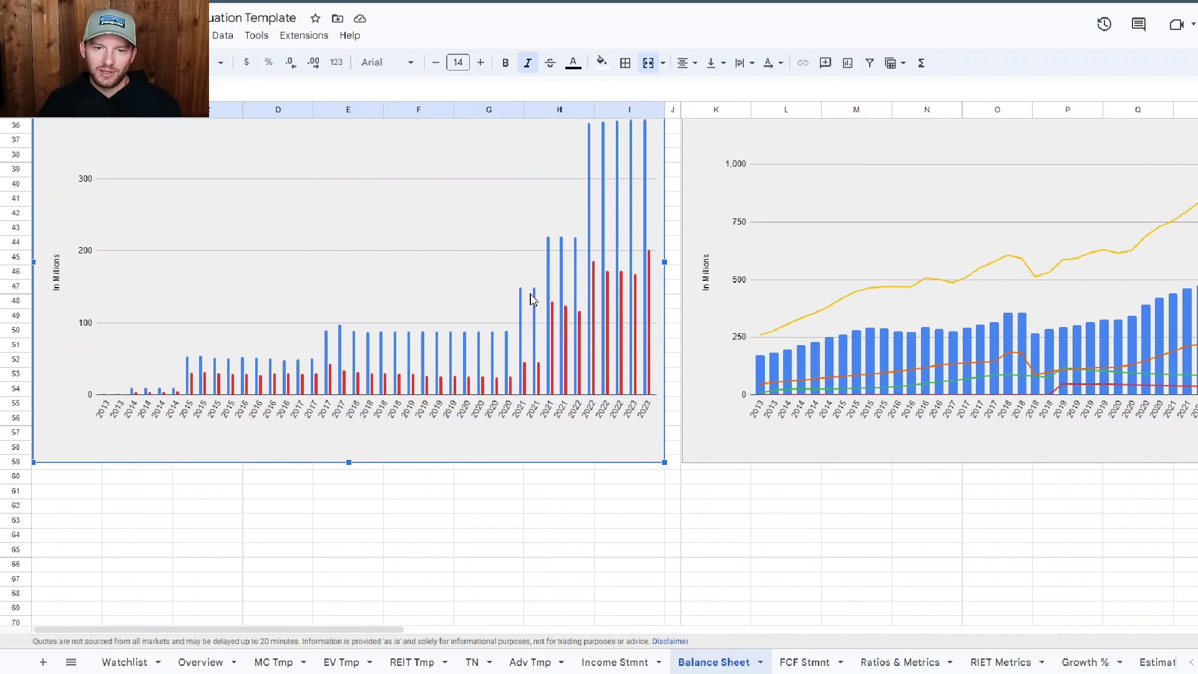
{"action": "scroll", "coordinate": [587, 239], "scroll_direction": "up", "scroll_amount": 3}
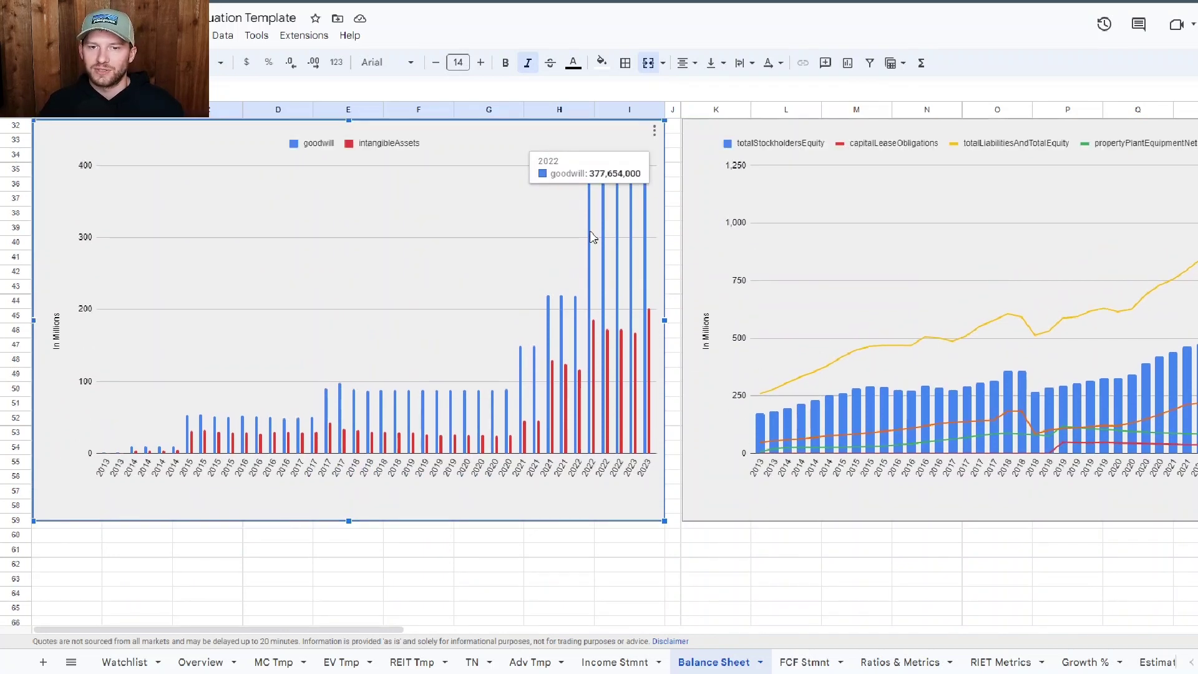
{"action": "mouse_move", "coordinate": [510, 450]}
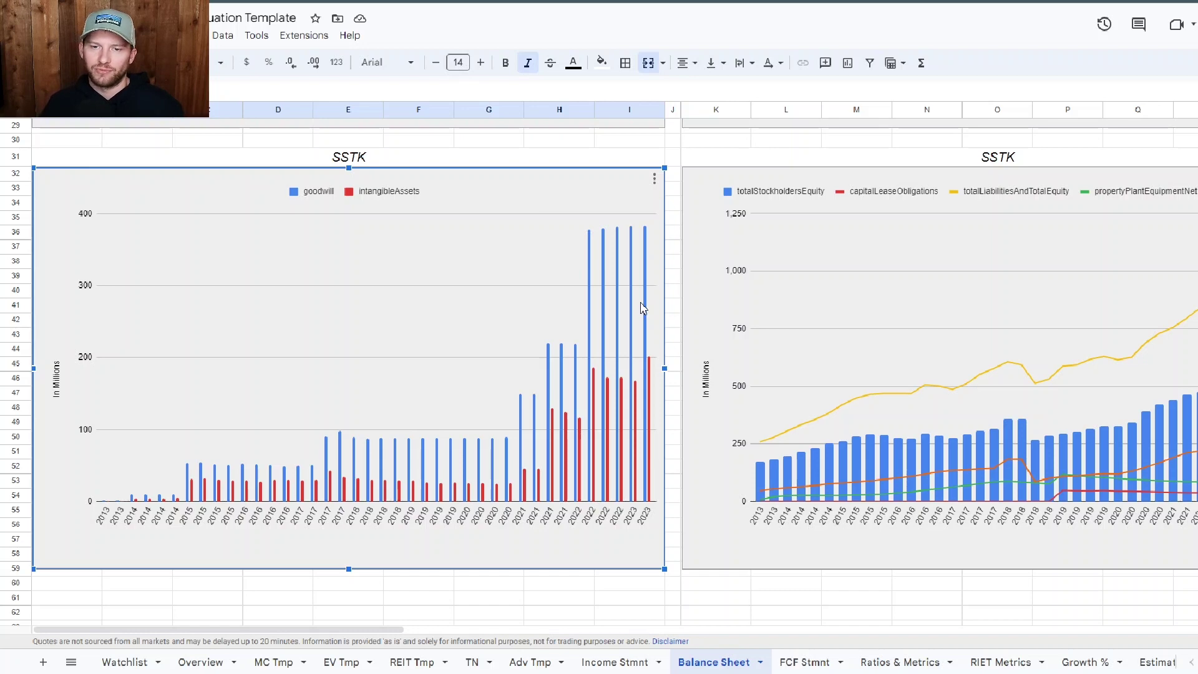
{"action": "mouse_move", "coordinate": [645, 308]}
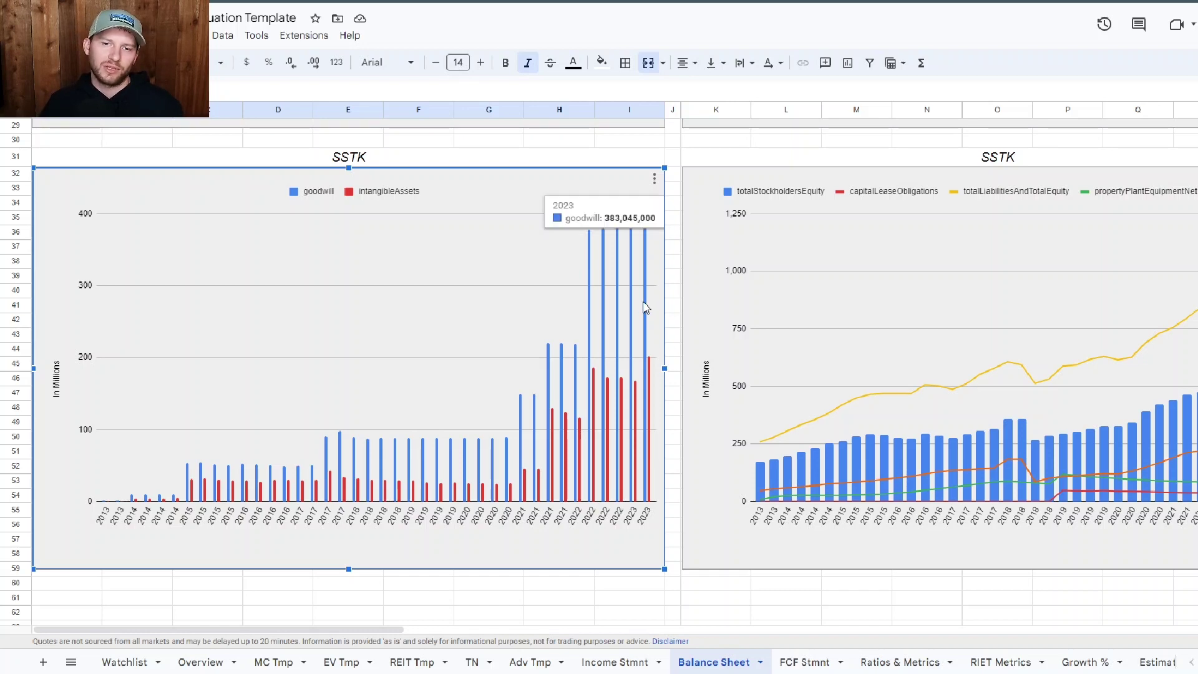
{"action": "scroll", "coordinate": [645, 308], "scroll_direction": "up", "scroll_amount": 6}
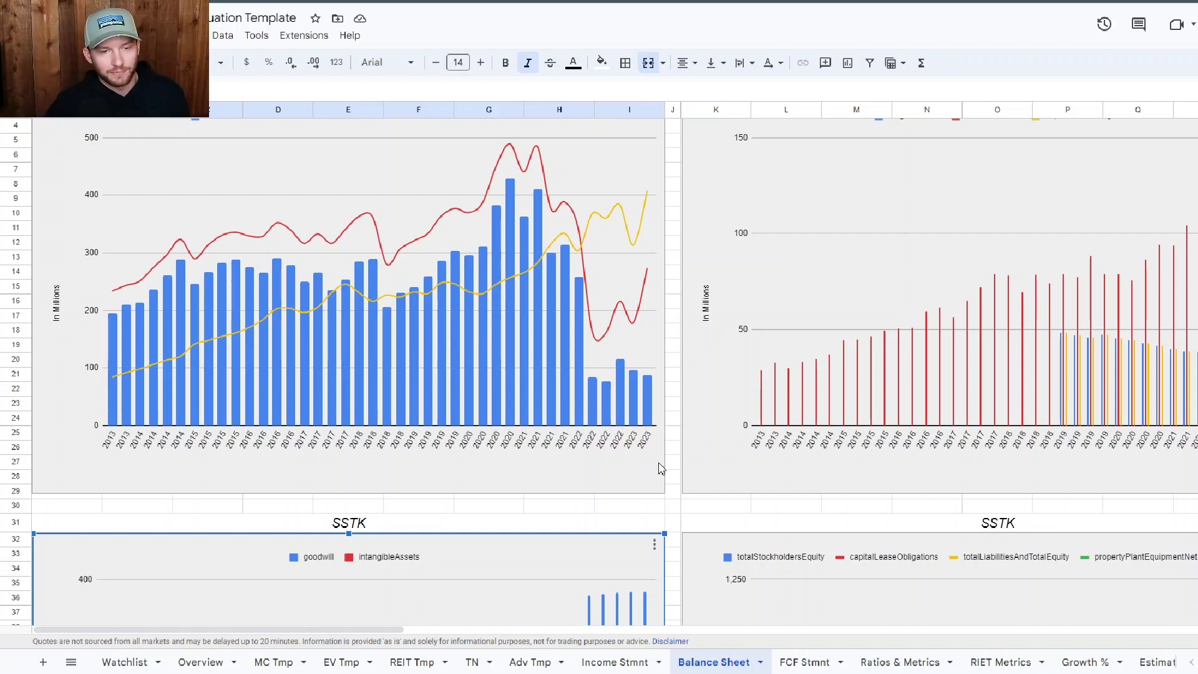
{"action": "scroll", "coordinate": [662, 468], "scroll_direction": "down", "scroll_amount": 3}
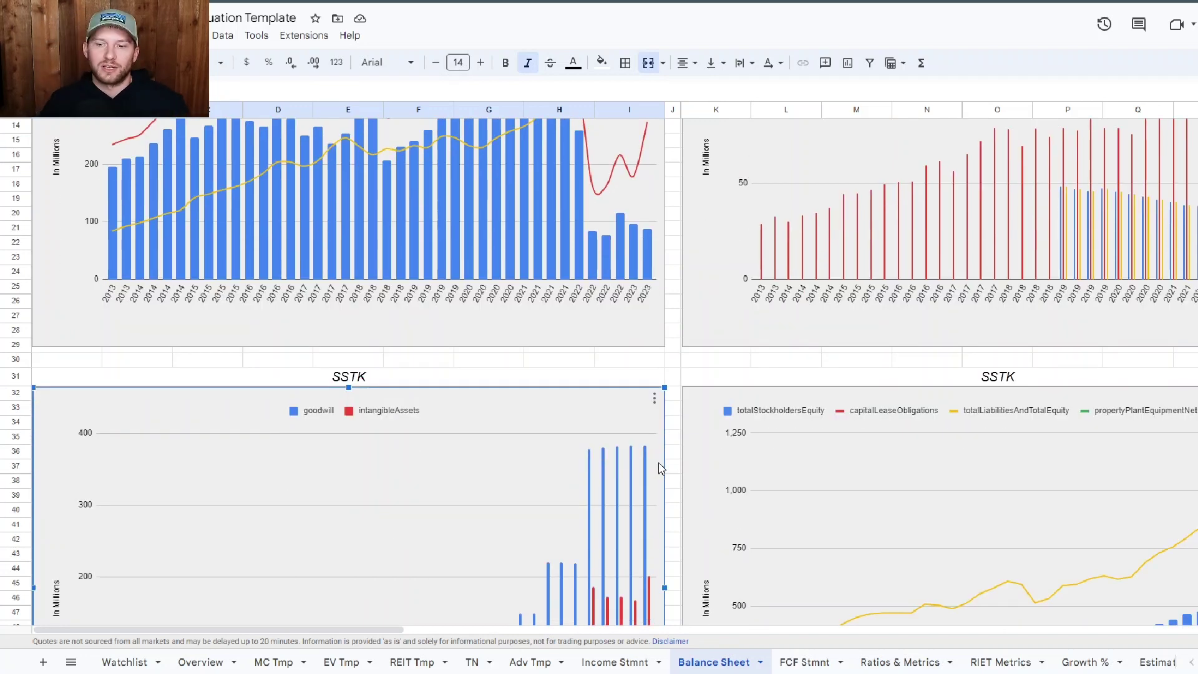
{"action": "scroll", "coordinate": [662, 468], "scroll_direction": "down", "scroll_amount": 4}
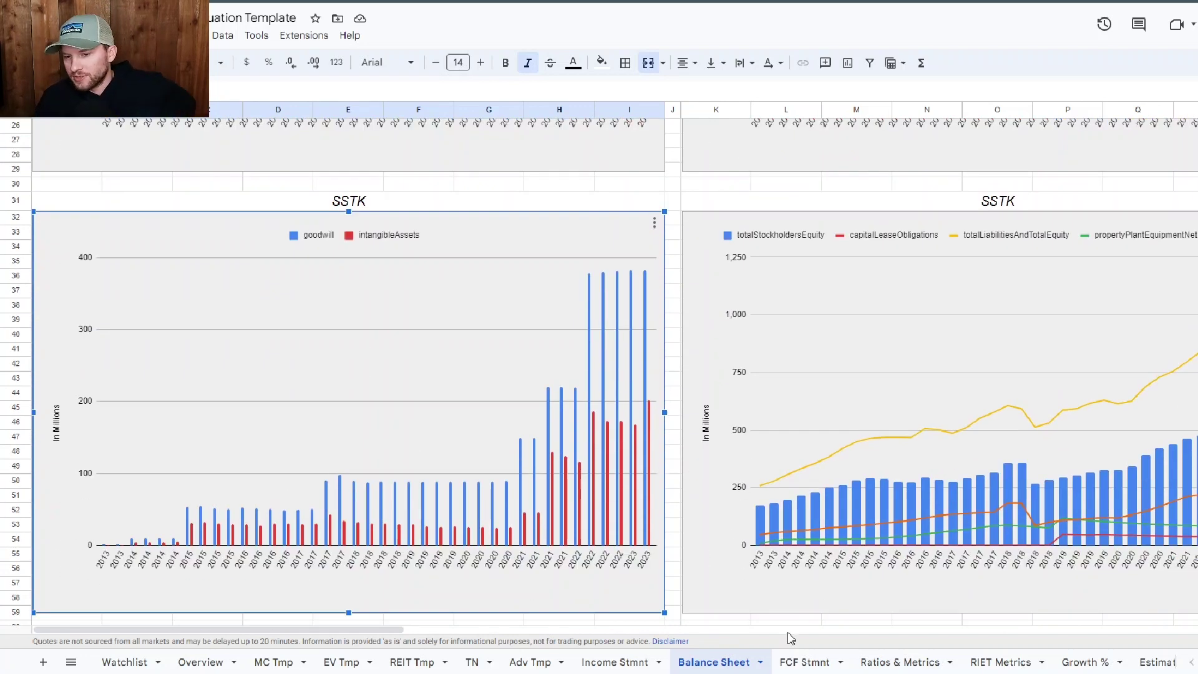
Step: Open the FCF Stmt sheet and review the operating cash flow chart beside the depreciation, capital expenditure and stock-based compensation chart
{"action": "left_click", "coordinate": [805, 662]}
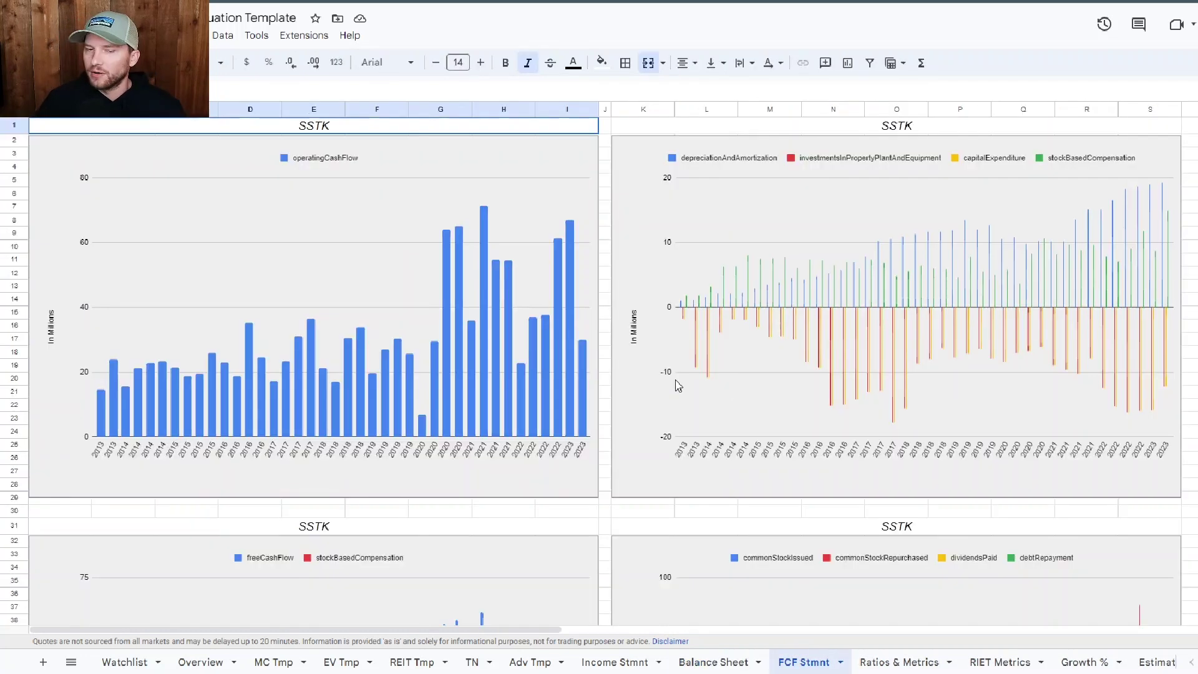
{"action": "scroll", "coordinate": [674, 390], "scroll_direction": "down", "scroll_amount": 1}
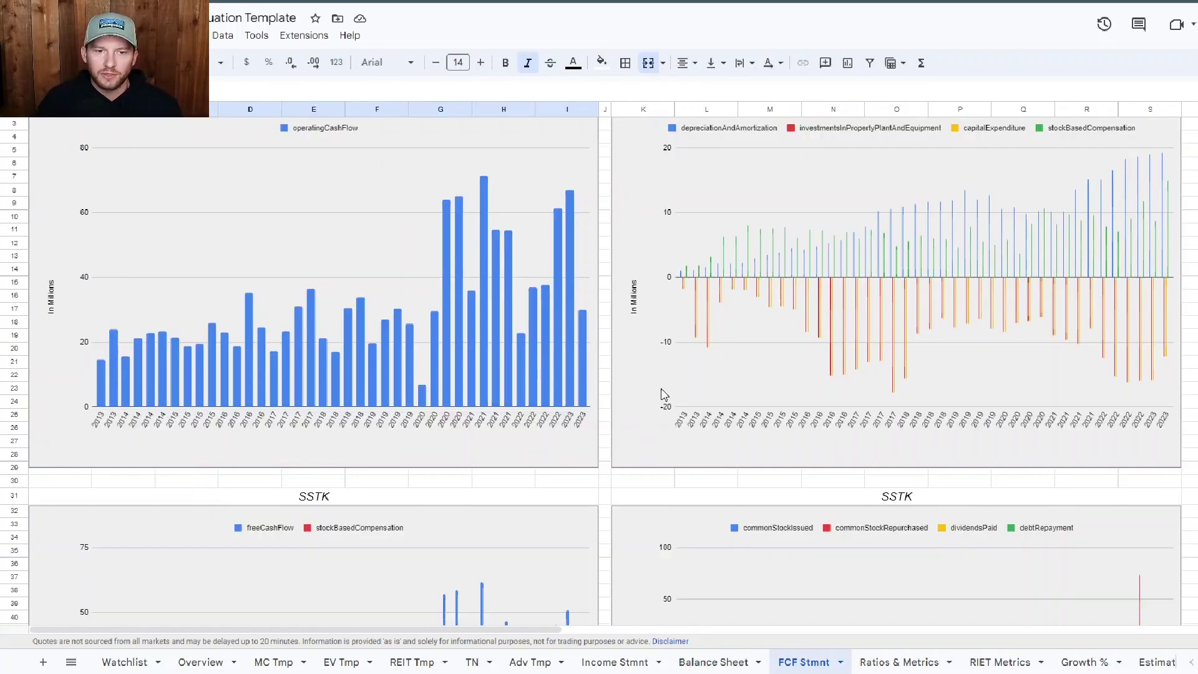
{"action": "left_click", "coordinate": [243, 336]}
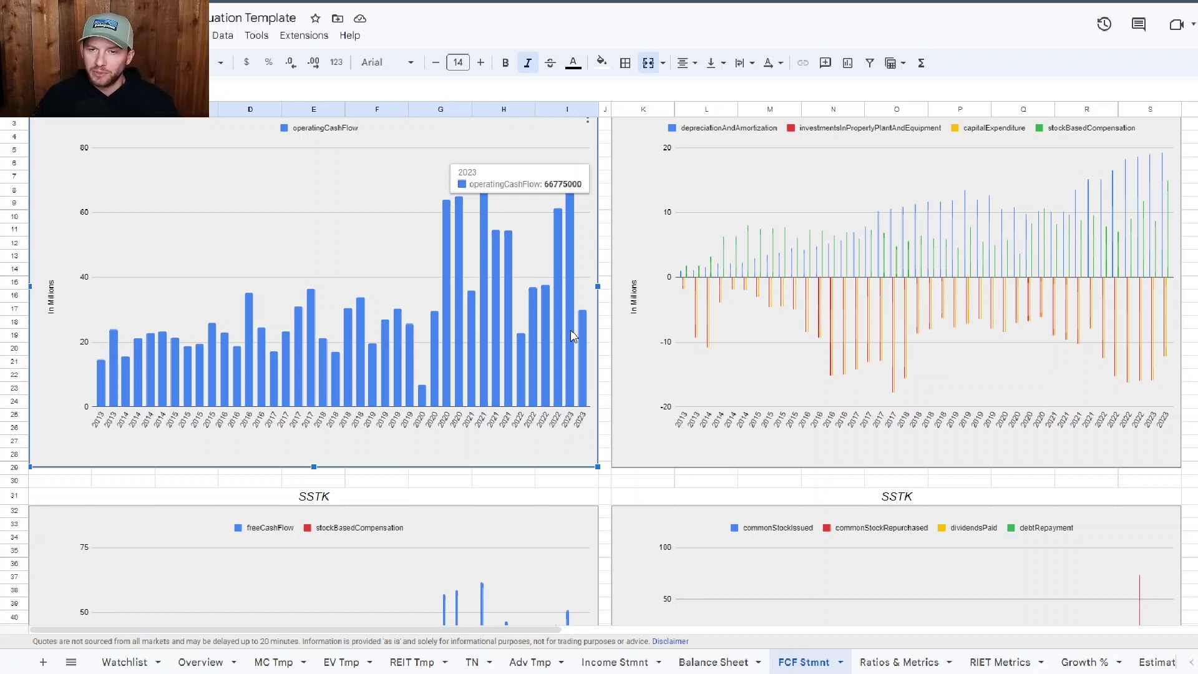
{"action": "scroll", "coordinate": [573, 337], "scroll_direction": "down", "scroll_amount": 3}
{"action": "scroll", "coordinate": [574, 336], "scroll_direction": "up", "scroll_amount": 2}
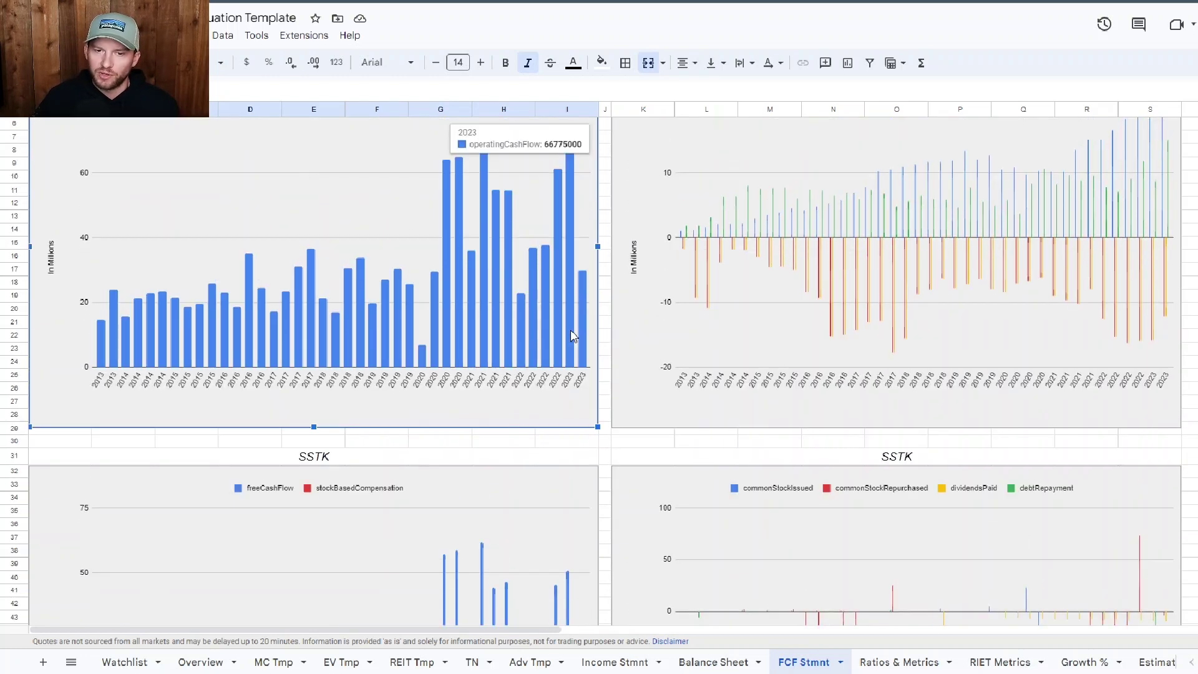
{"action": "scroll", "coordinate": [573, 336], "scroll_direction": "up", "scroll_amount": 2}
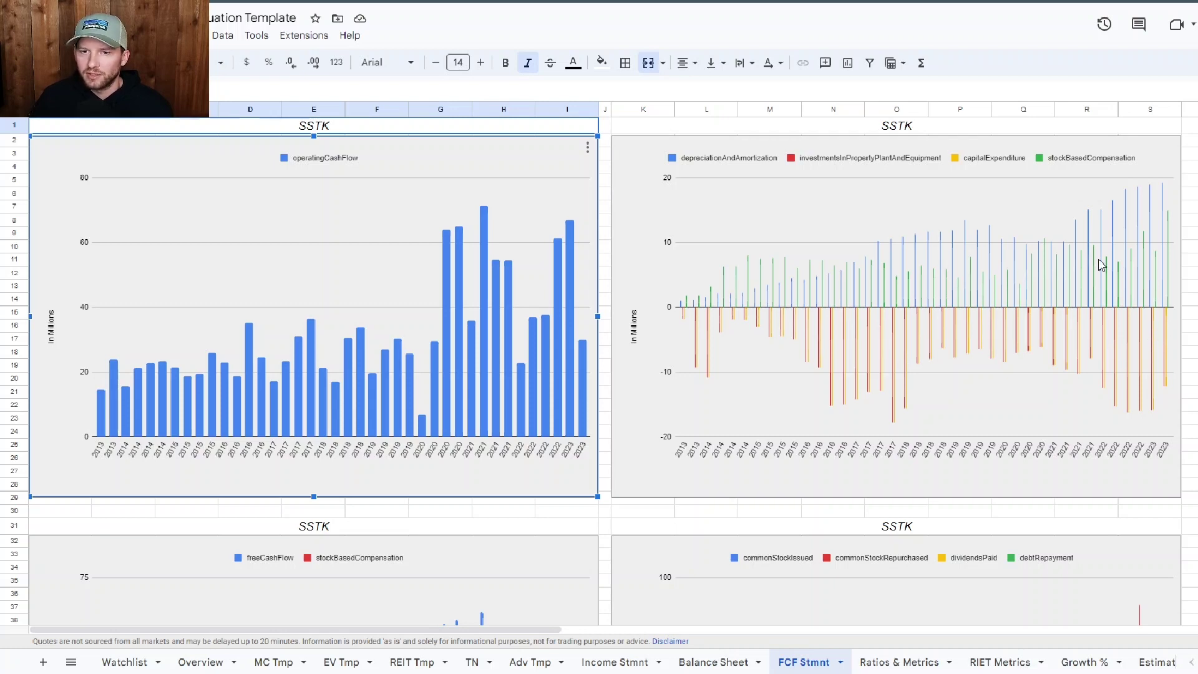
Step: Compare free cash flow with stock-based compensation, and inspect the 2023 debt repayment and share repurchases in the neighbouring chart
{"action": "scroll", "coordinate": [1102, 265], "scroll_direction": "down", "scroll_amount": 5}
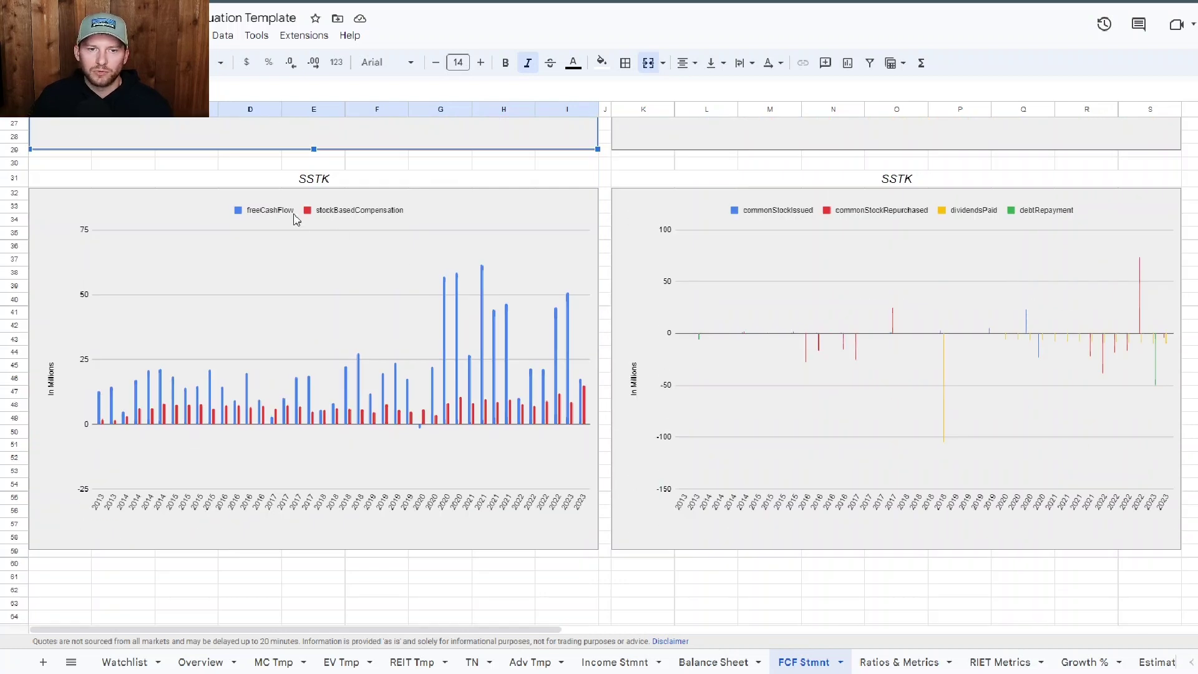
{"action": "left_click", "coordinate": [447, 355]}
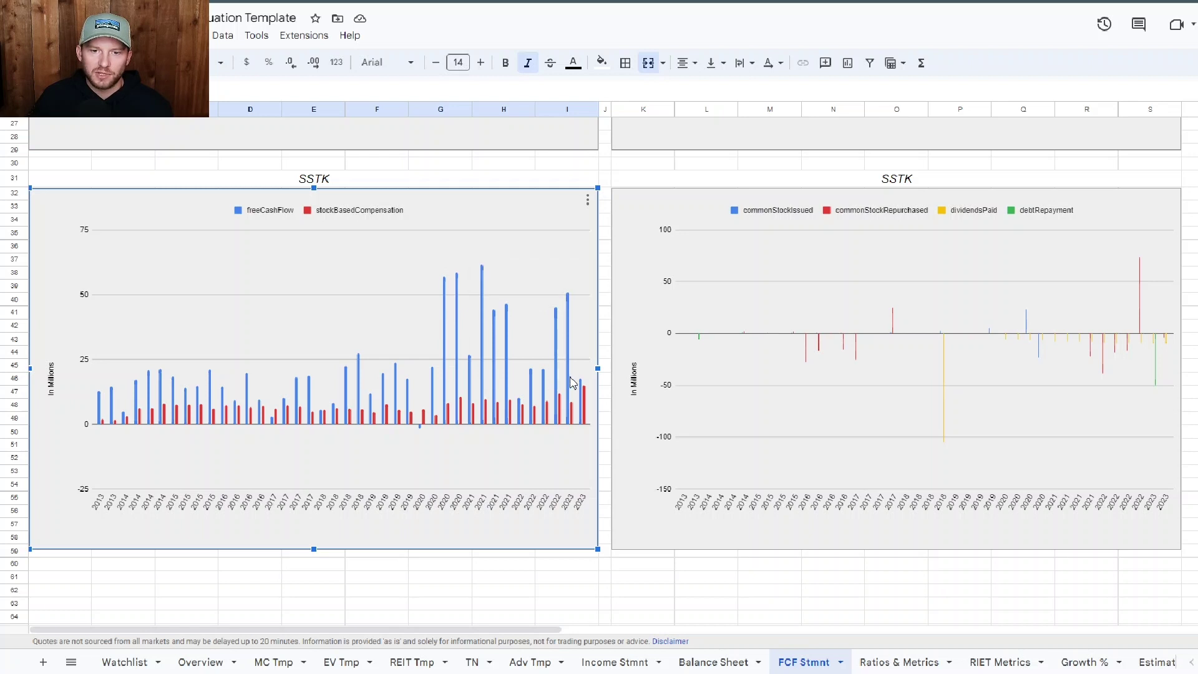
{"action": "mouse_move", "coordinate": [587, 407]}
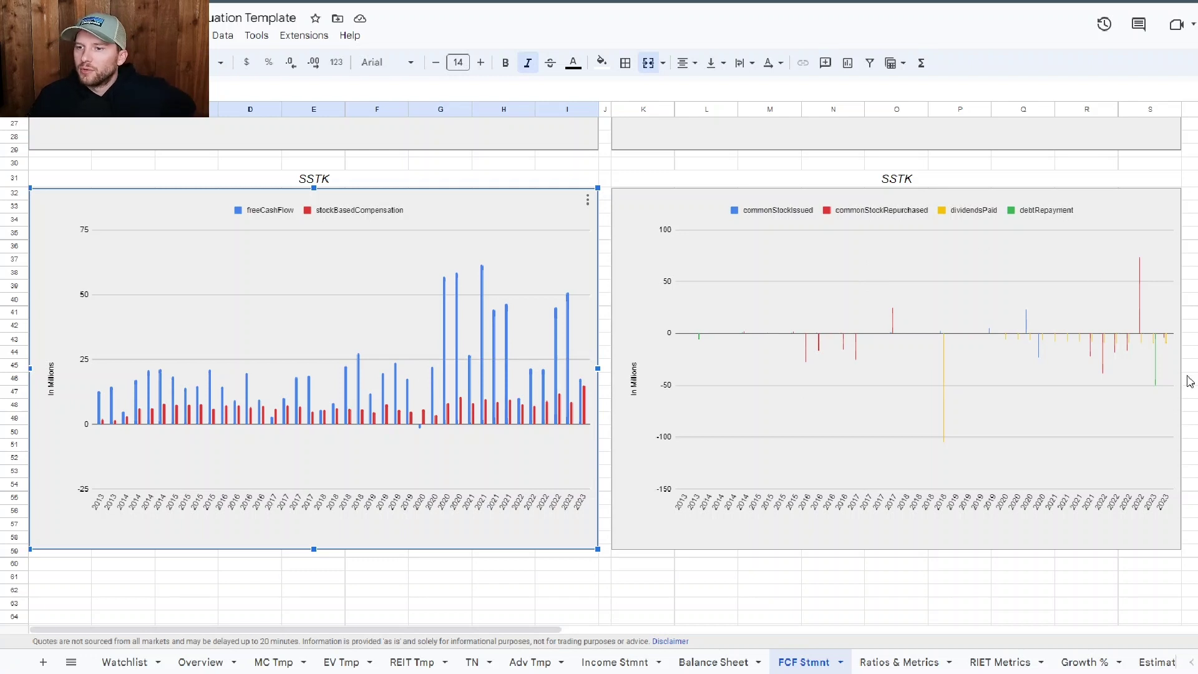
{"action": "left_click", "coordinate": [1164, 366]}
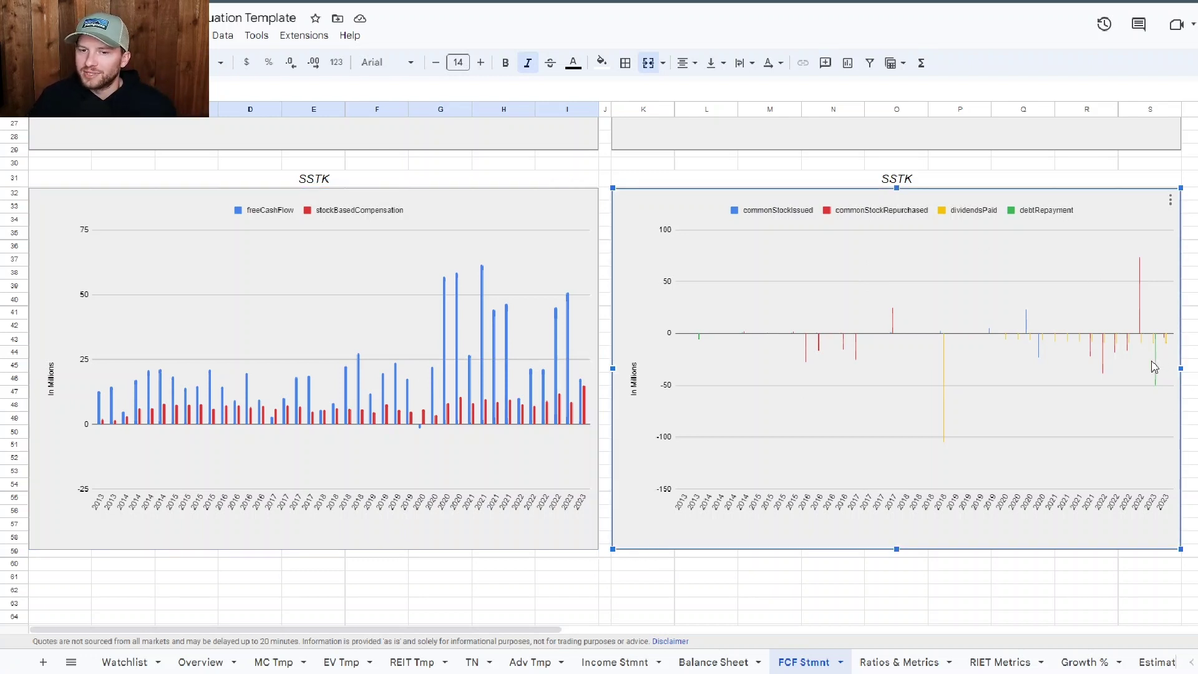
{"action": "mouse_move", "coordinate": [1158, 367]}
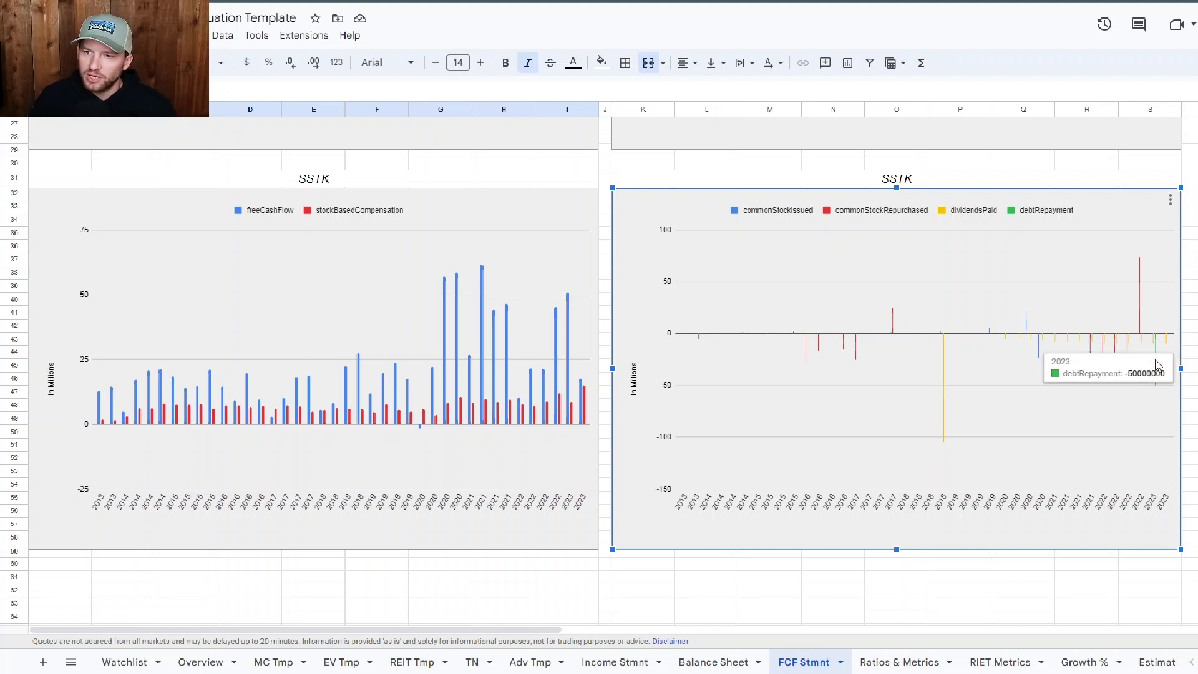
{"action": "mouse_move", "coordinate": [1143, 306]}
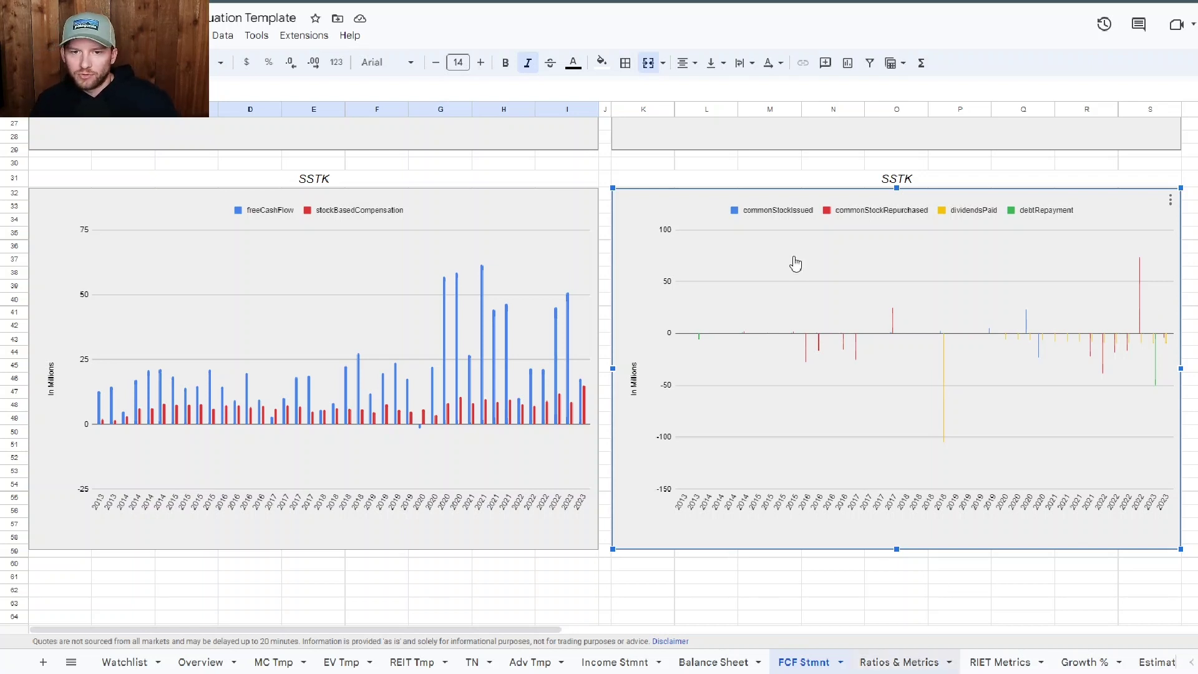
Step: Open the Ratios & Metrics sheet and inspect the gross, operating, pretax and net profit margins over time in the Margins chart
{"action": "key", "text": "ctrl+shift+Page_Down"}
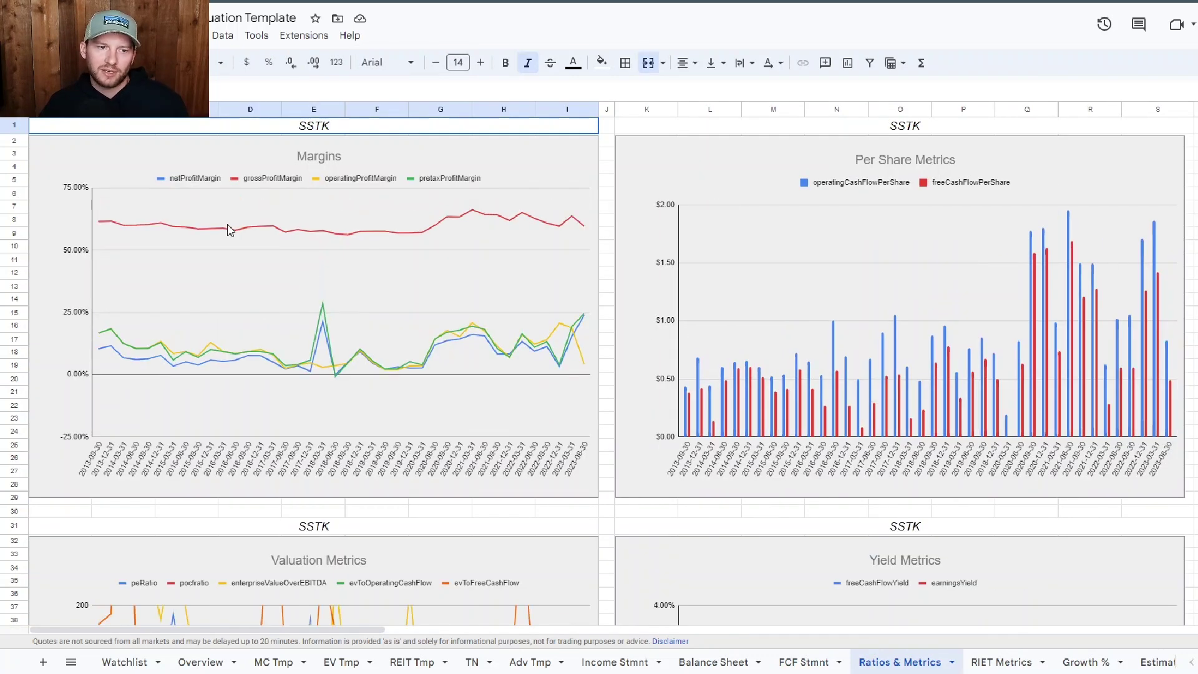
{"action": "left_click", "coordinate": [228, 231]}
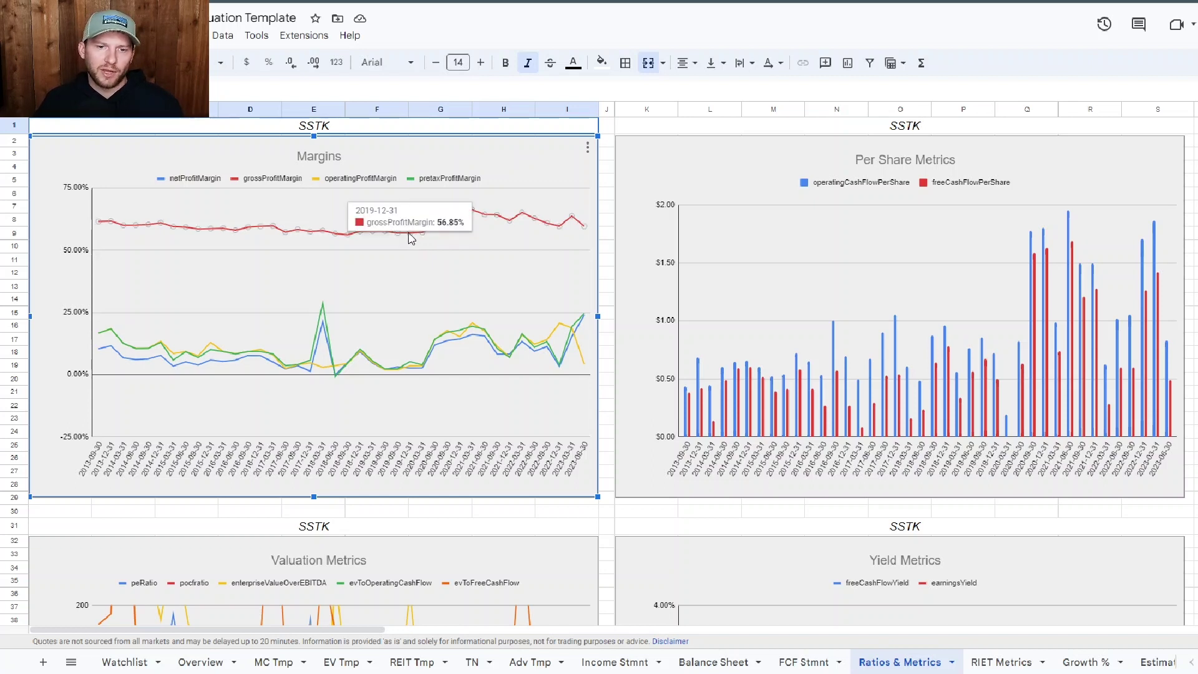
{"action": "mouse_move", "coordinate": [586, 231]}
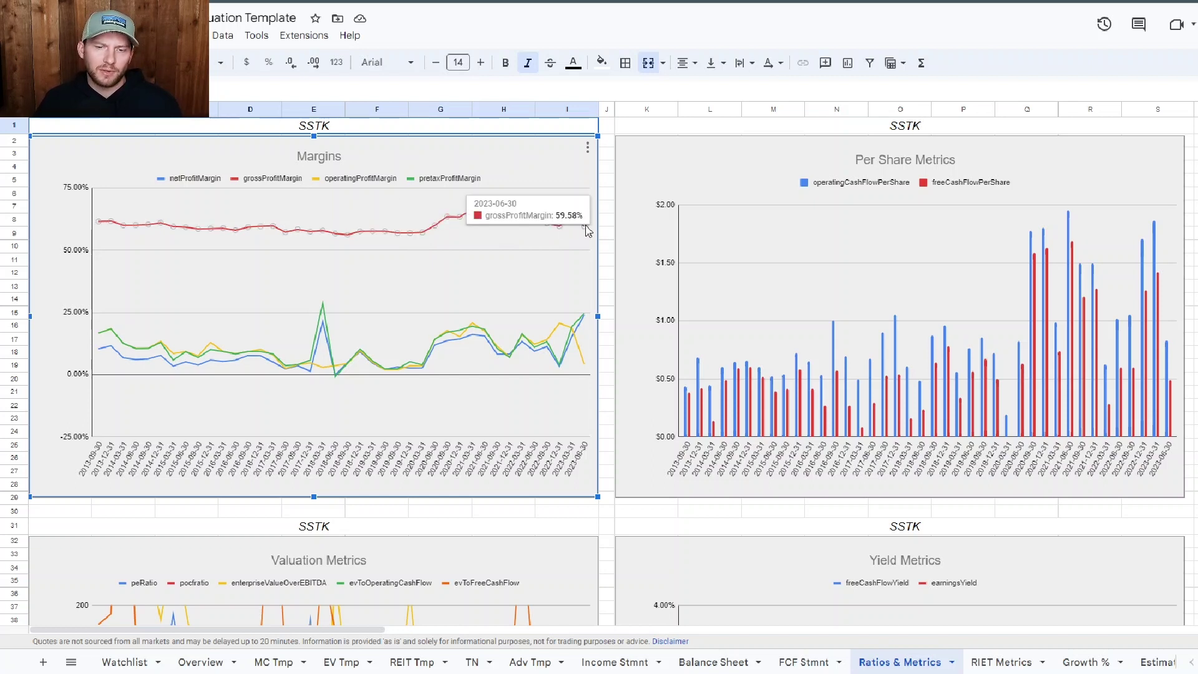
{"action": "mouse_move", "coordinate": [476, 214]}
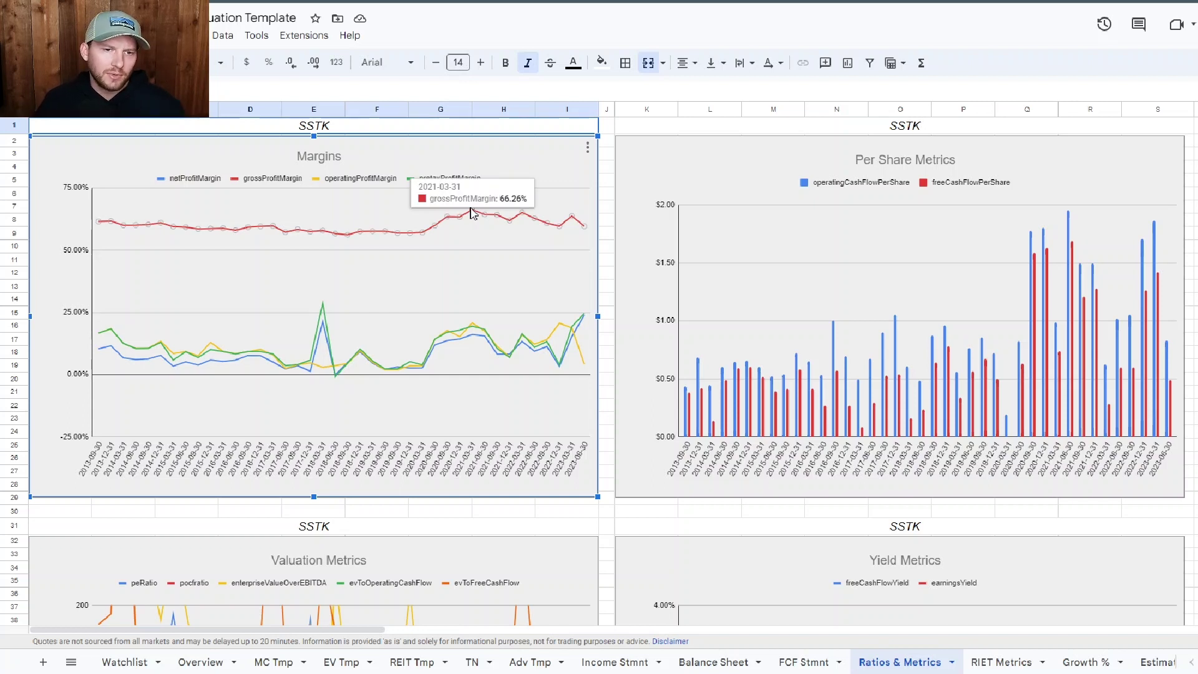
{"action": "mouse_move", "coordinate": [417, 369]}
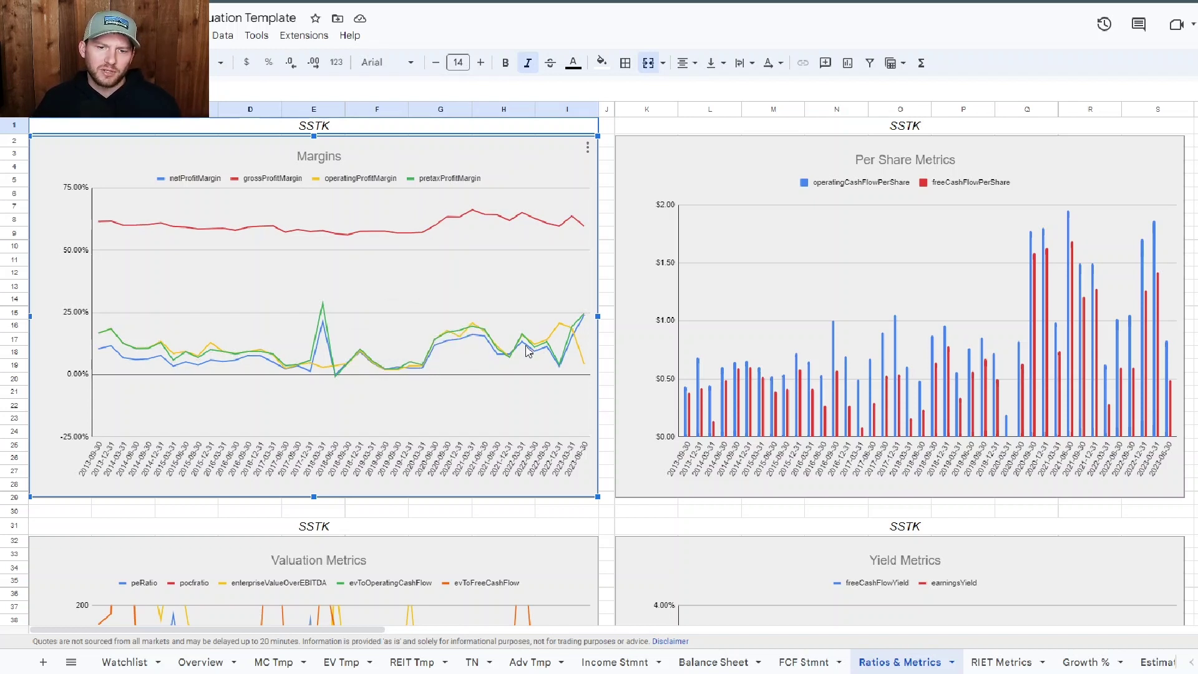
{"action": "mouse_move", "coordinate": [535, 350]}
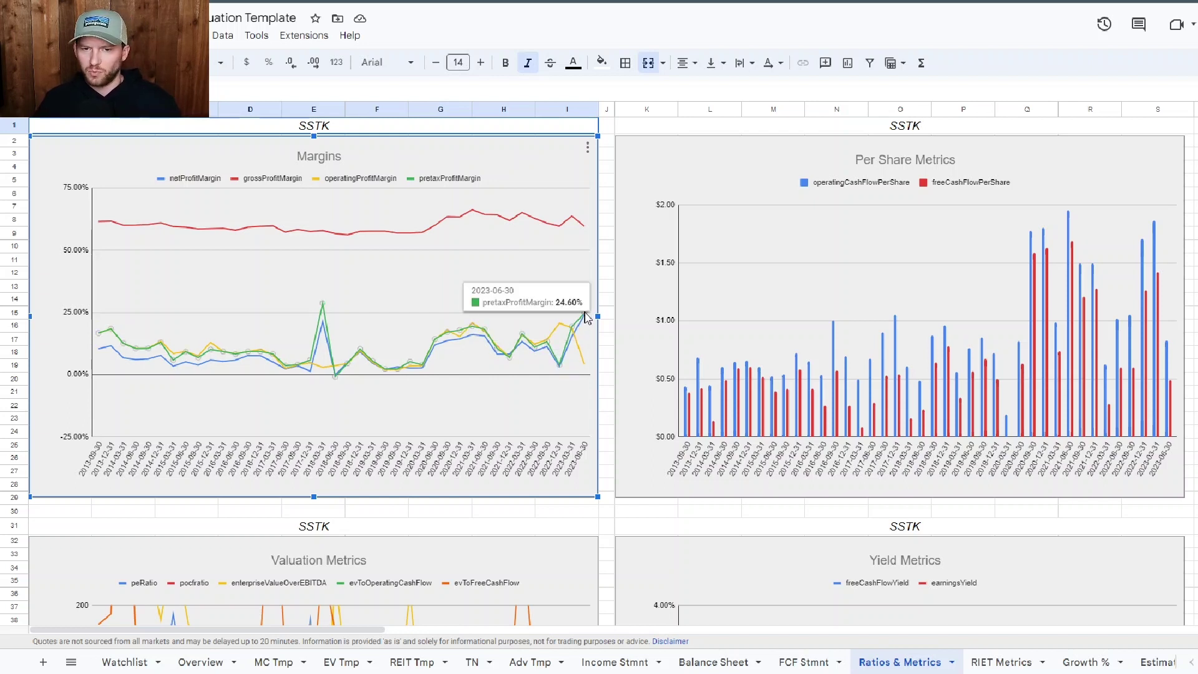
{"action": "mouse_move", "coordinate": [577, 335]}
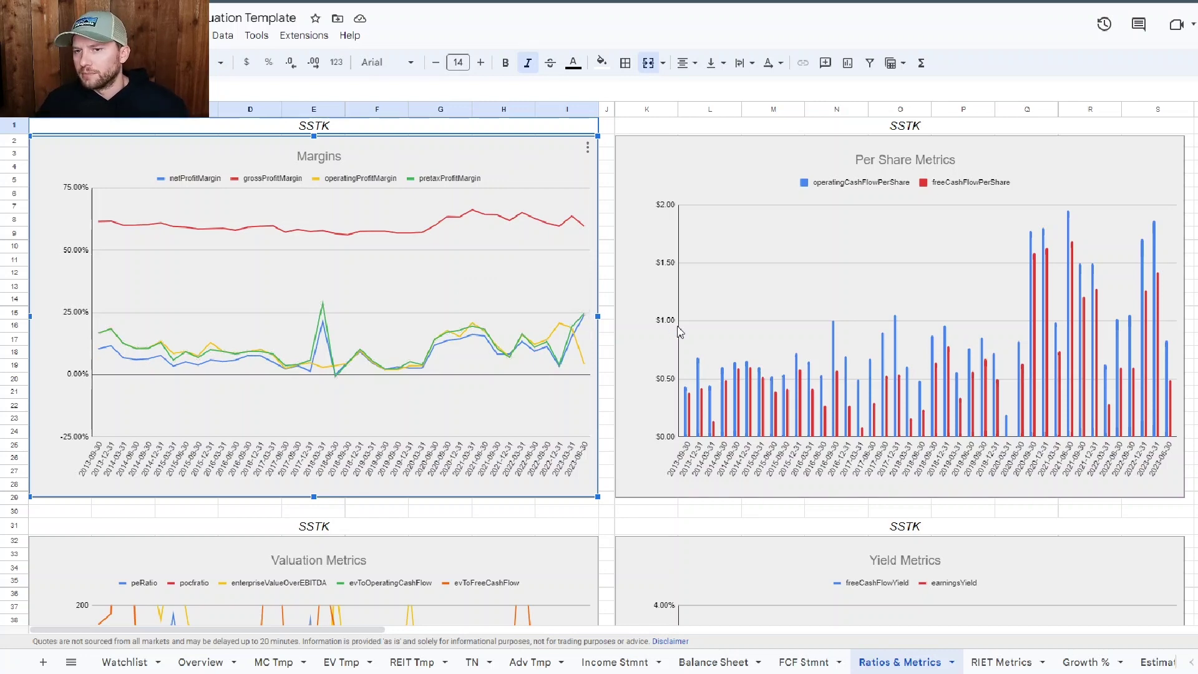
Step: Bring the Per Share Metrics chart into full view and examine operating and free cash flow per share
{"action": "scroll", "coordinate": [681, 332], "scroll_direction": "down", "scroll_amount": 3}
{"action": "scroll", "coordinate": [729, 313], "scroll_direction": "up", "scroll_amount": 3}
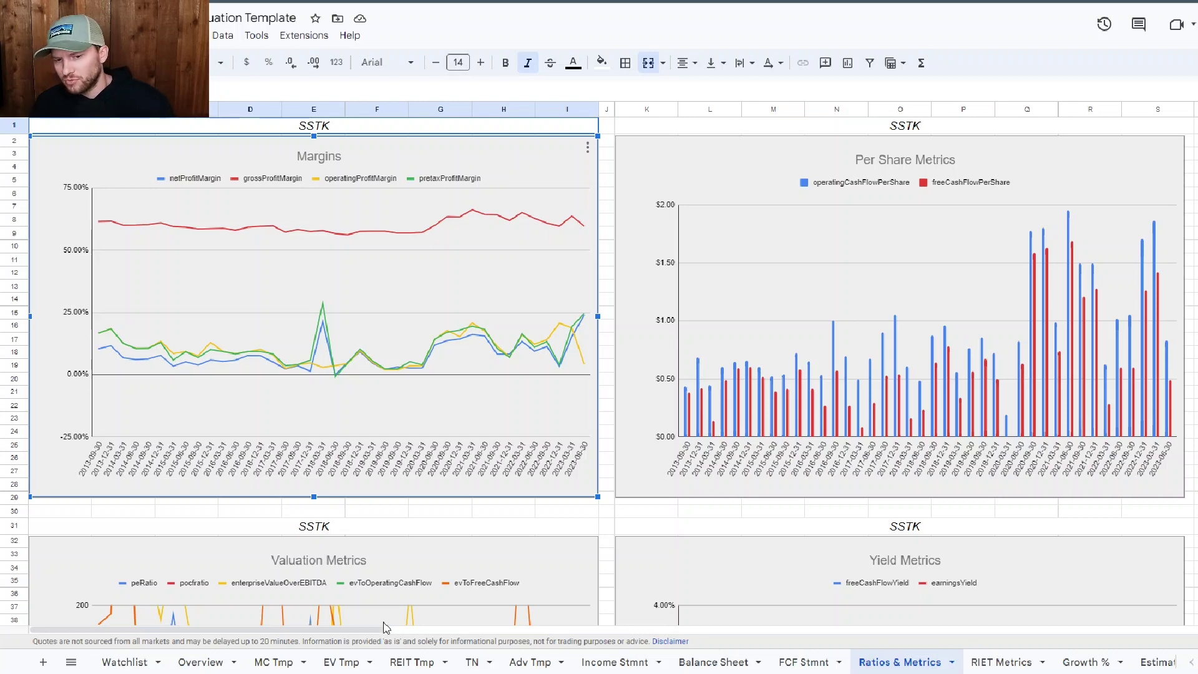
{"action": "left_click_drag", "start_coordinate": [273, 630], "coordinate": [393, 632]}
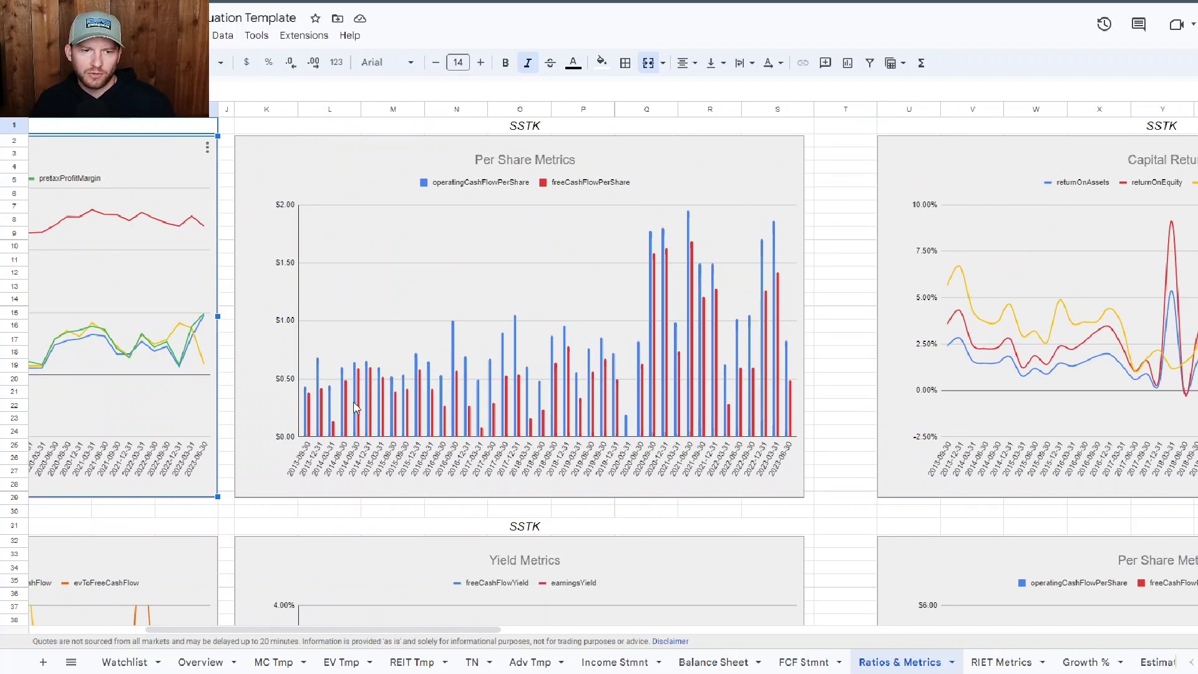
{"action": "left_click", "coordinate": [321, 395]}
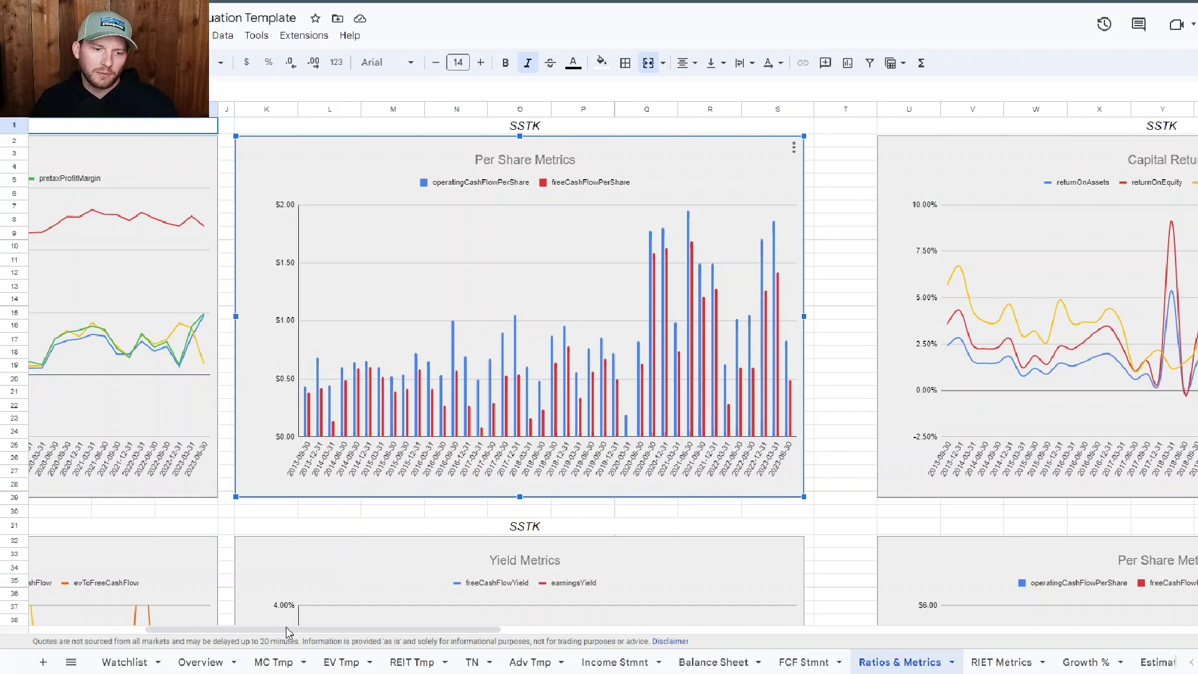
Step: Examine the Capital Return chart and the annual Per Share Metrics chart with operating cash flow, free cash flow and net income per share
{"action": "left_click_drag", "start_coordinate": [284, 631], "coordinate": [436, 610]}
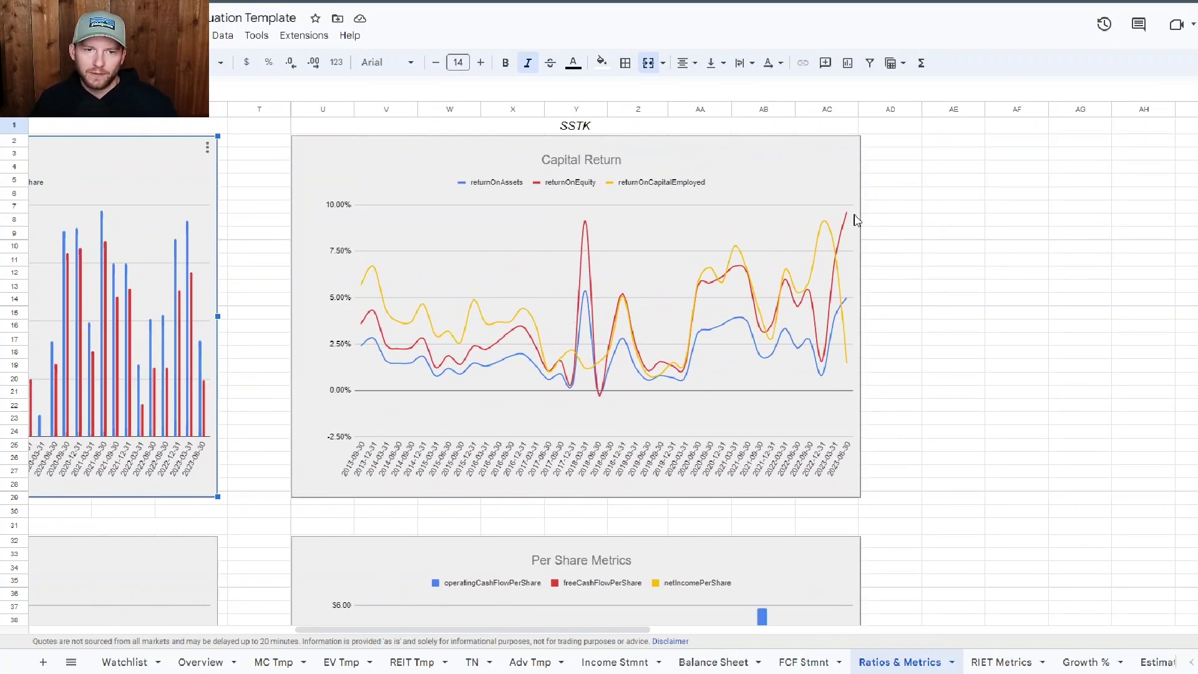
{"action": "scroll", "coordinate": [752, 224], "scroll_direction": "down", "scroll_amount": 8}
{"action": "scroll", "coordinate": [788, 316], "scroll_direction": "up", "scroll_amount": 3}
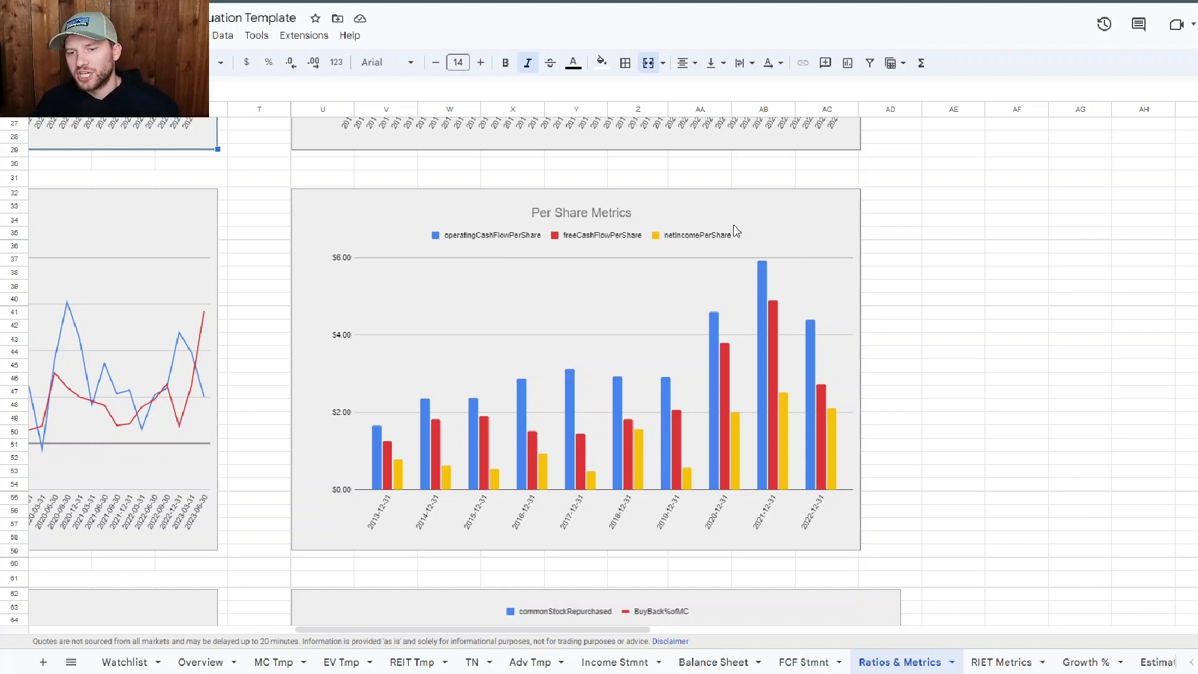
{"action": "left_click", "coordinate": [406, 461]}
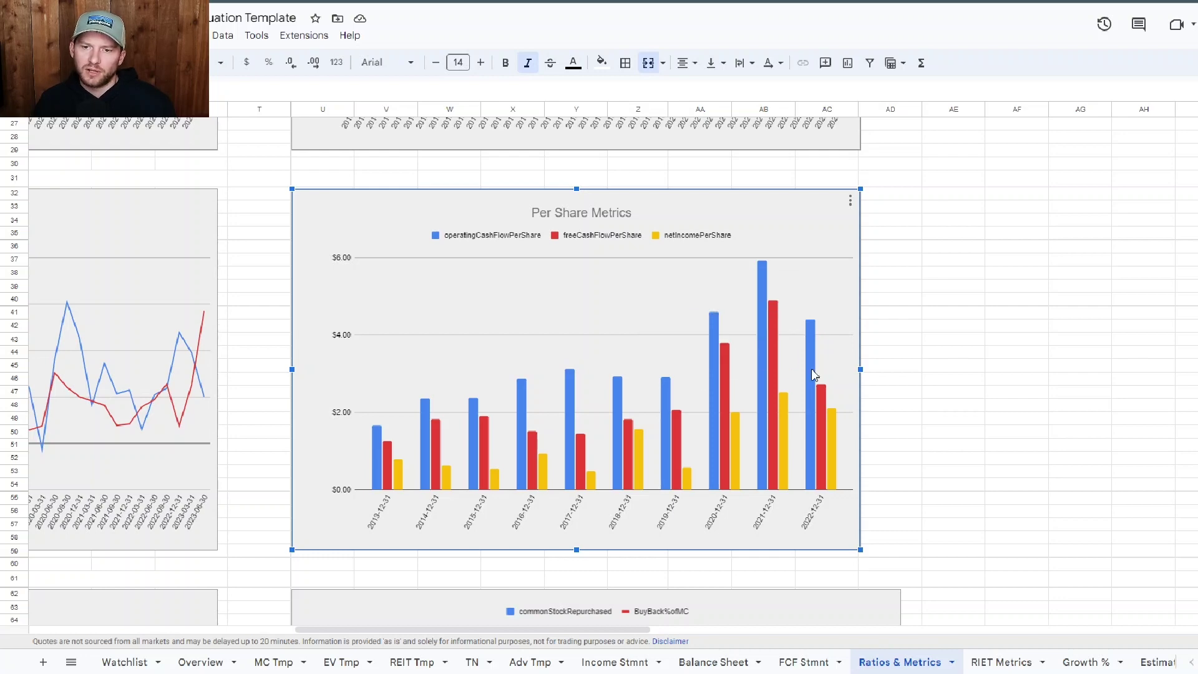
Step: Bring up the chart of common stock repurchased and buyback percentage of market cap and review the repurchase history
{"action": "scroll", "coordinate": [823, 381], "scroll_direction": "down", "scroll_amount": 3}
{"action": "scroll", "coordinate": [823, 381], "scroll_direction": "up", "scroll_amount": 2}
{"action": "scroll", "coordinate": [823, 400], "scroll_direction": "down", "scroll_amount": 6}
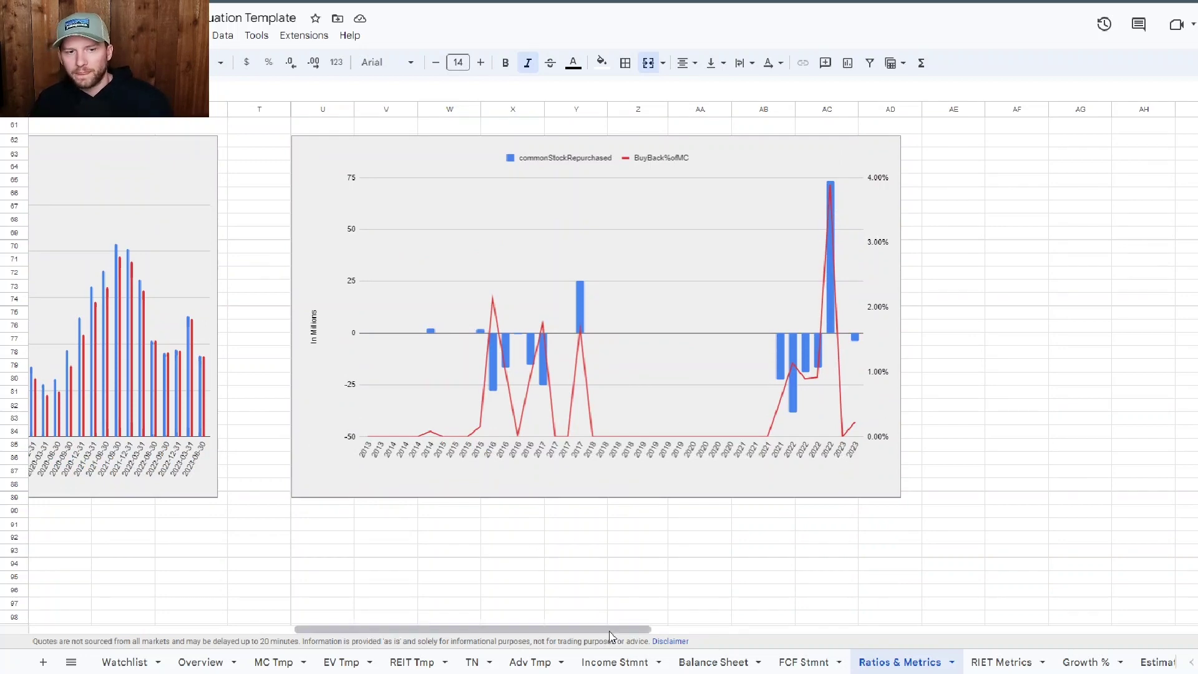
Step: Compare market cap with enterprise value over time in the EV vs MC chart, checking individual quarters
{"action": "left_click_drag", "start_coordinate": [611, 635], "coordinate": [427, 636]}
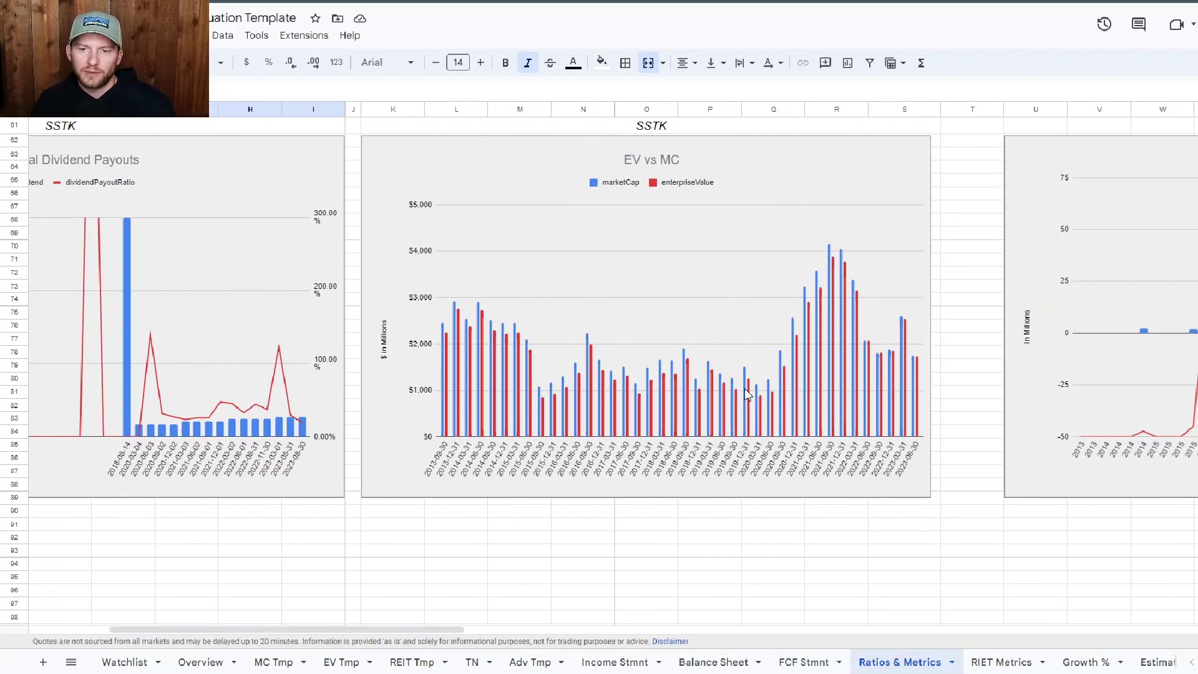
{"action": "left_click", "coordinate": [798, 336]}
{"action": "mouse_move", "coordinate": [832, 278]}
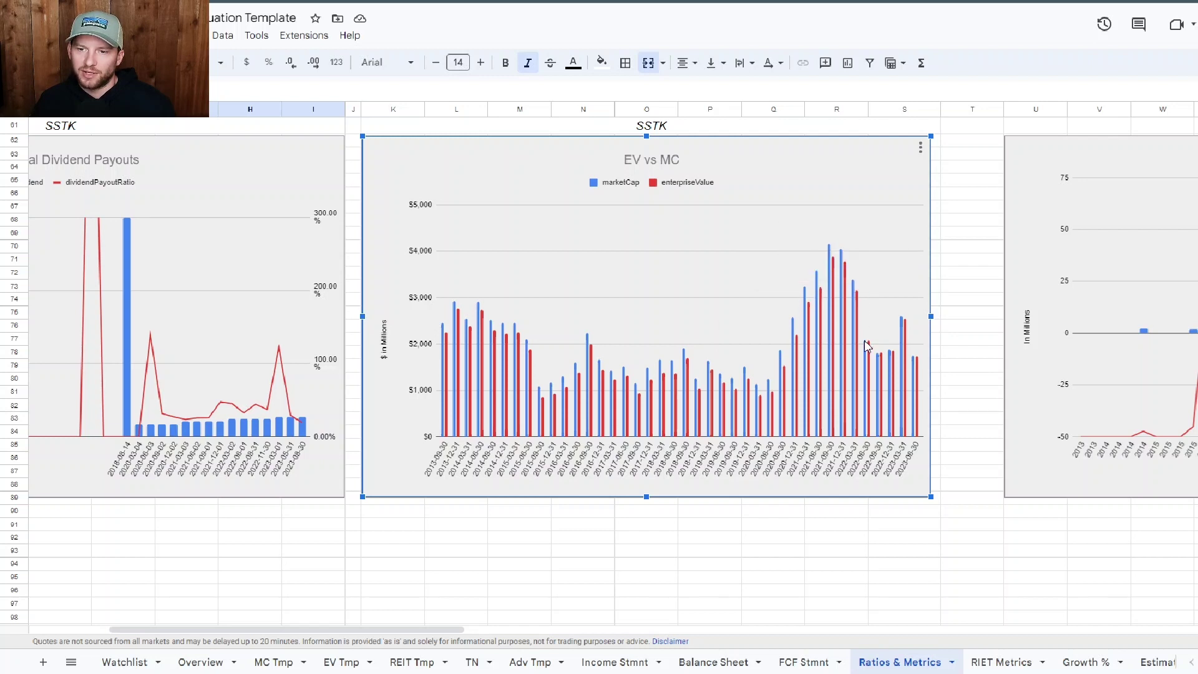
{"action": "mouse_move", "coordinate": [857, 397]}
{"action": "mouse_move", "coordinate": [868, 353]}
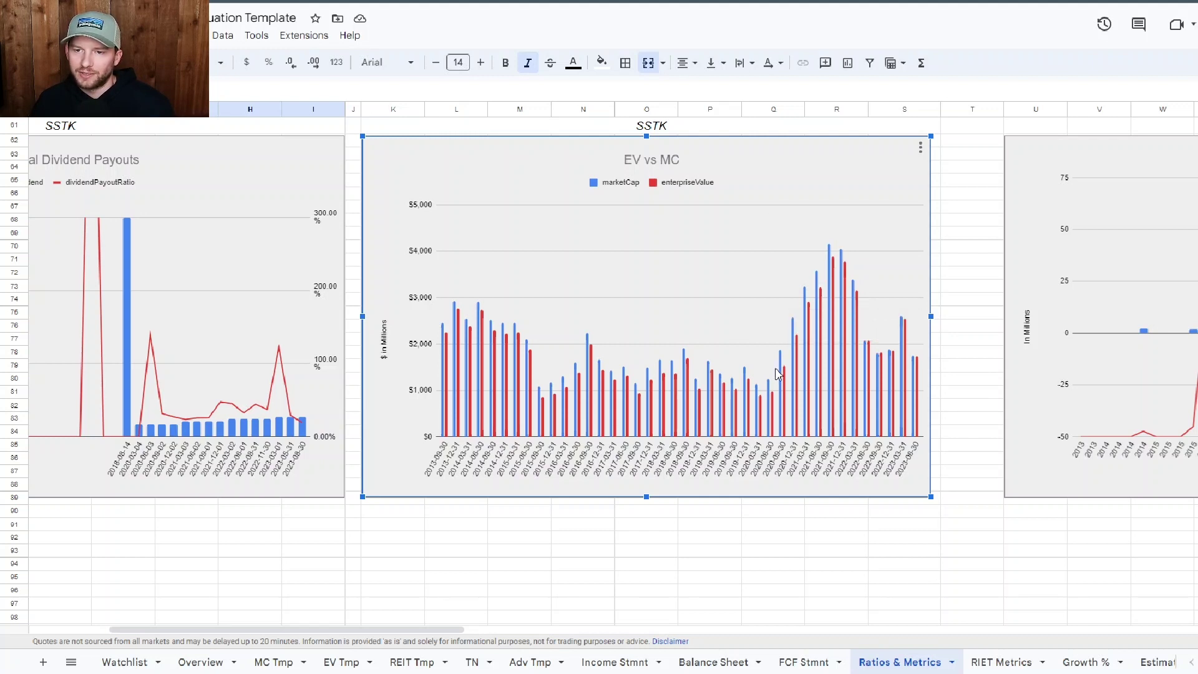
{"action": "mouse_move", "coordinate": [914, 361]}
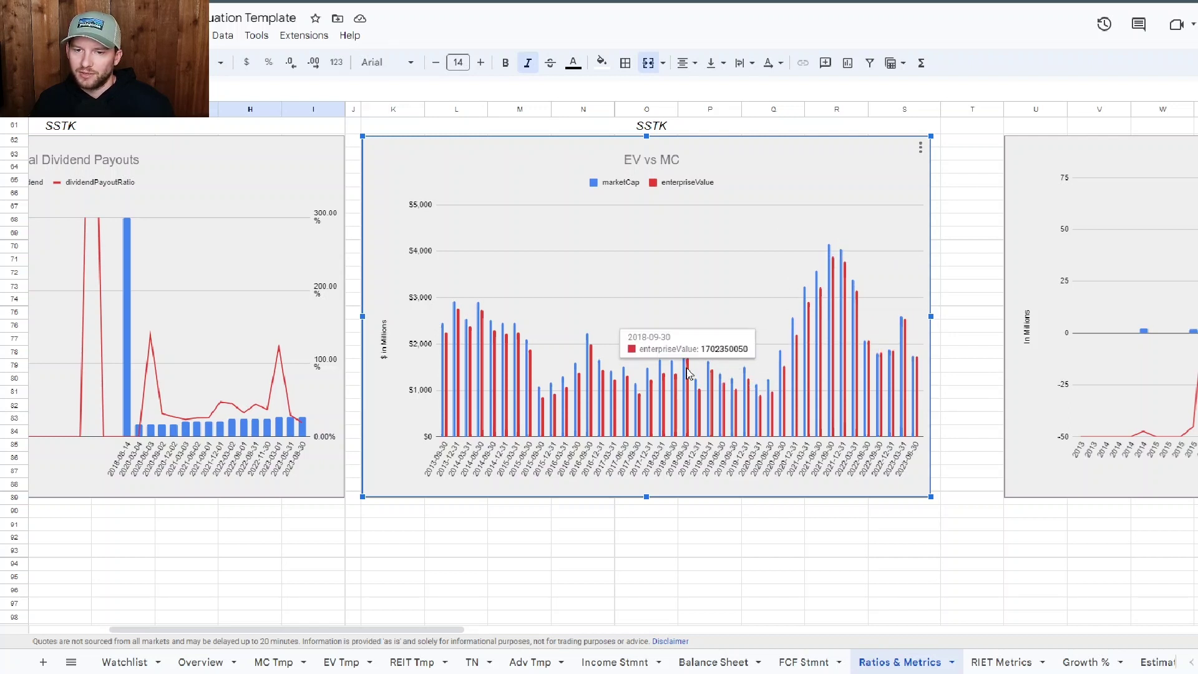
{"action": "mouse_move", "coordinate": [799, 367]}
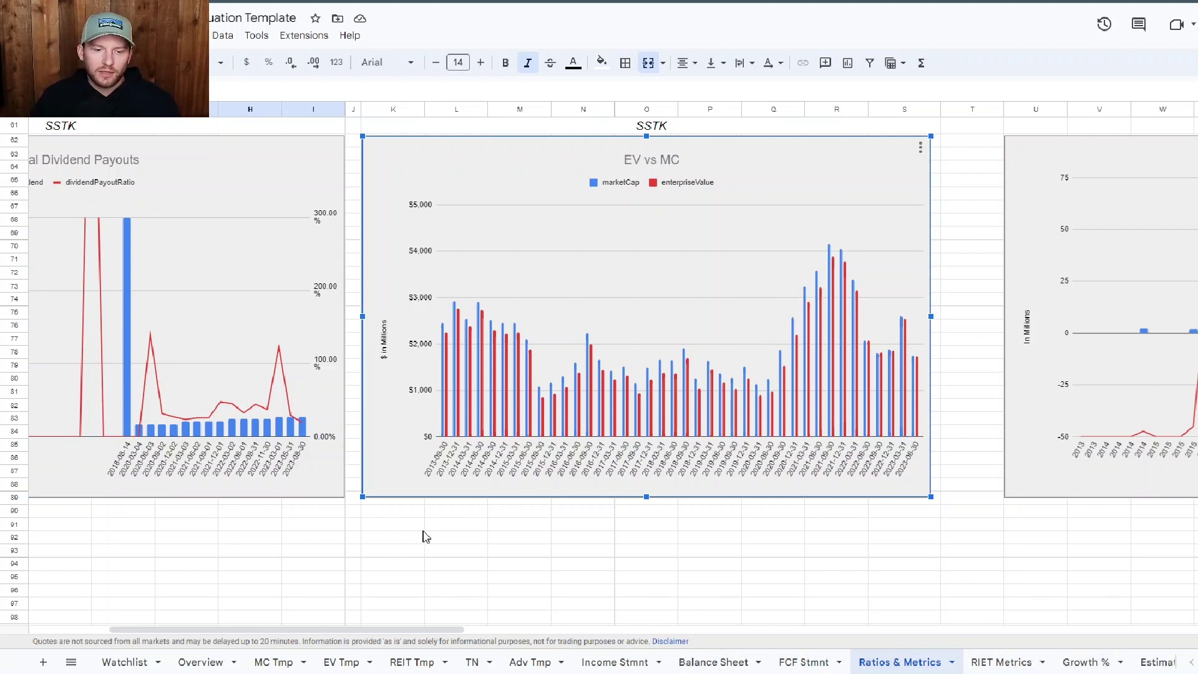
{"action": "mouse_move", "coordinate": [650, 410]}
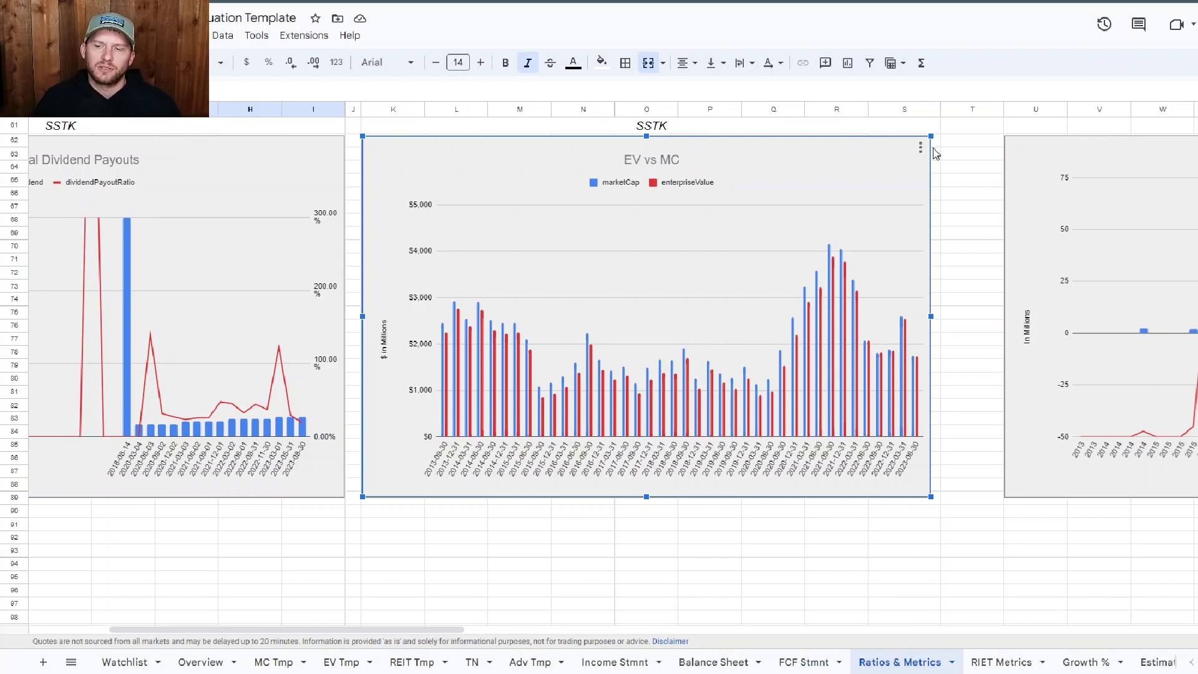
Step: Open the MC Tmp sheet and examine the Fully Diluted Shares Outstanding chart through 2023
{"action": "scroll", "coordinate": [1111, 662], "scroll_direction": "down", "scroll_amount": 2}
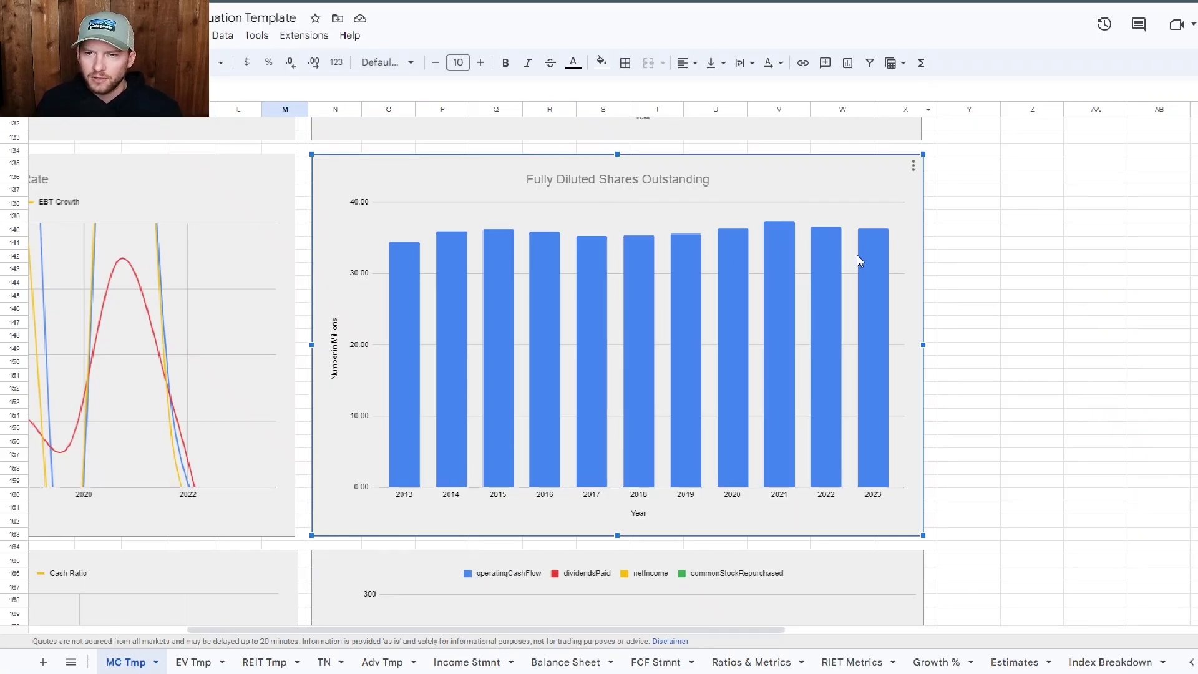
{"action": "mouse_move", "coordinate": [872, 260]}
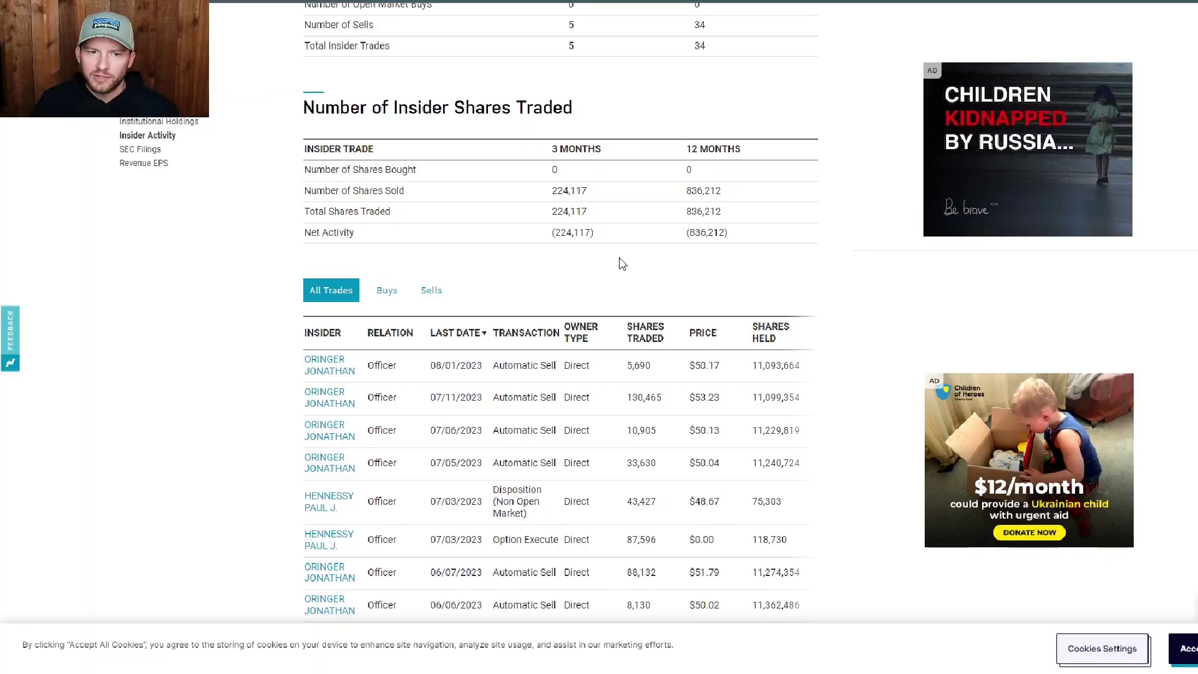
Step: Switch to Nasdaq's SSTK Insider Activity page and inspect the transaction type and shares held for the most recent trade
{"action": "double_click", "coordinate": [513, 367]}
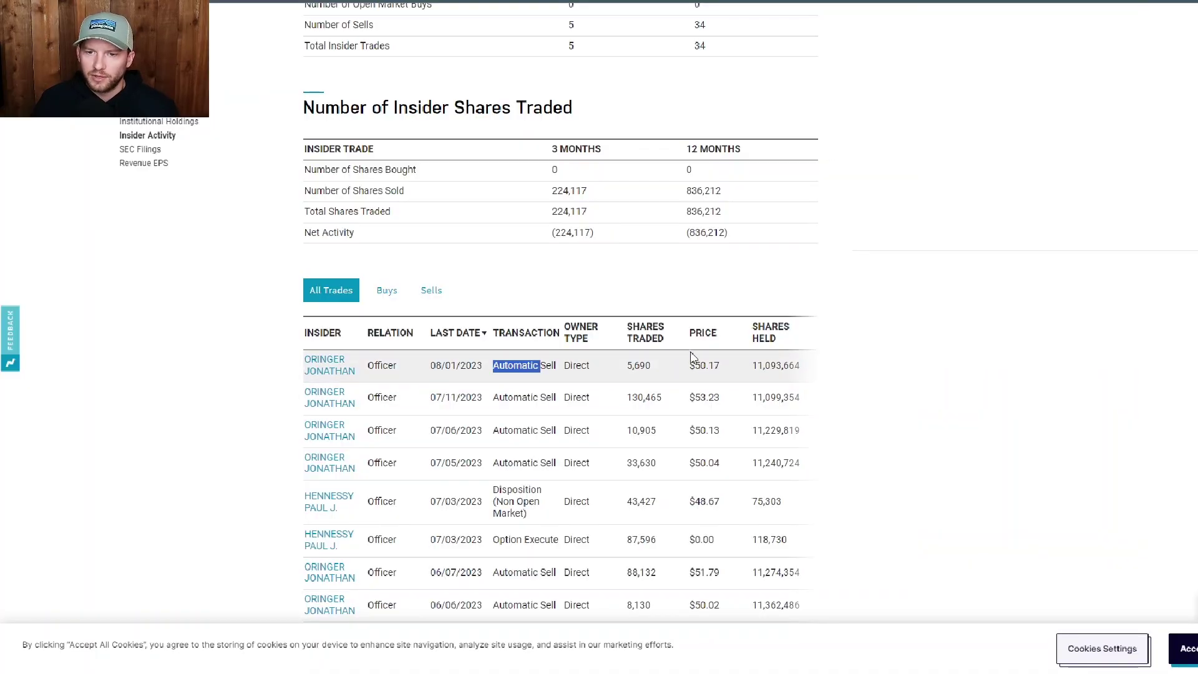
{"action": "left_click_drag", "start_coordinate": [751, 368], "coordinate": [808, 373]}
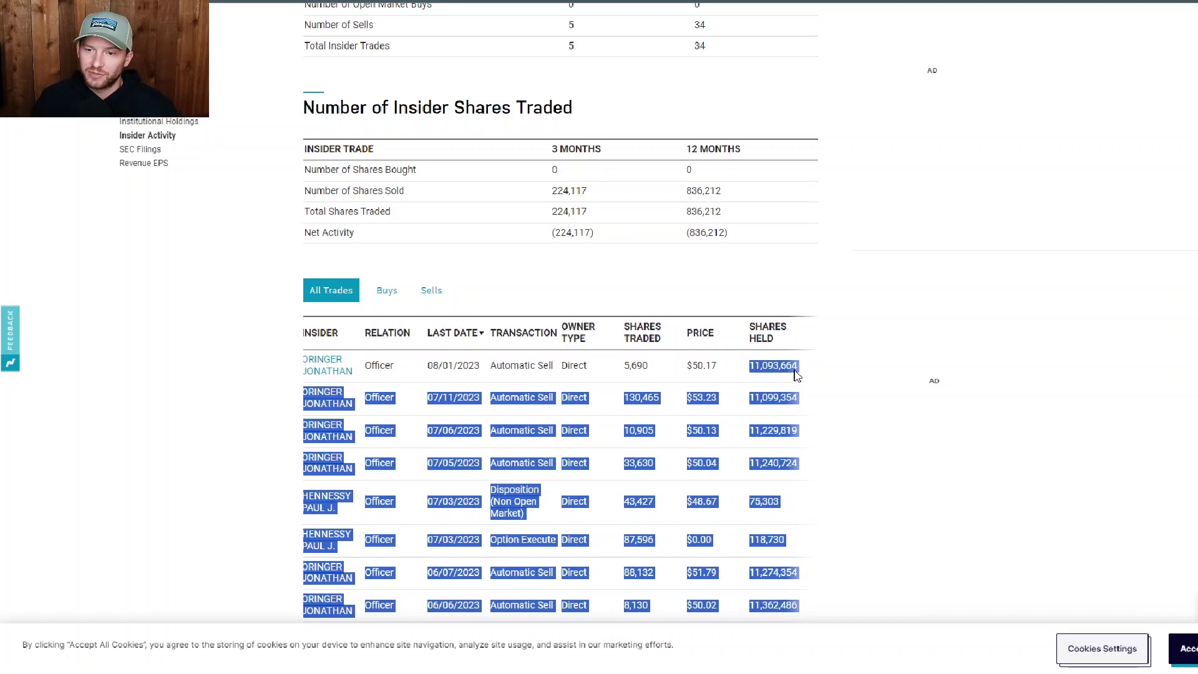
{"action": "left_click", "coordinate": [800, 372]}
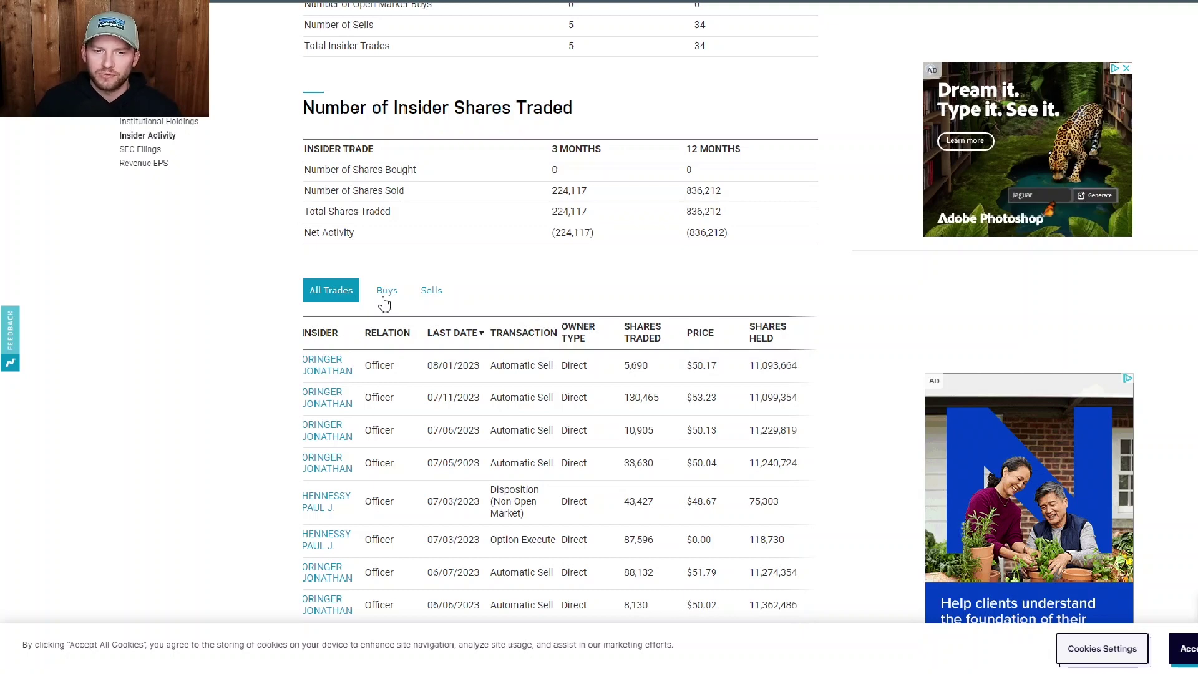
{"action": "scroll", "coordinate": [482, 294], "scroll_direction": "down", "scroll_amount": 4}
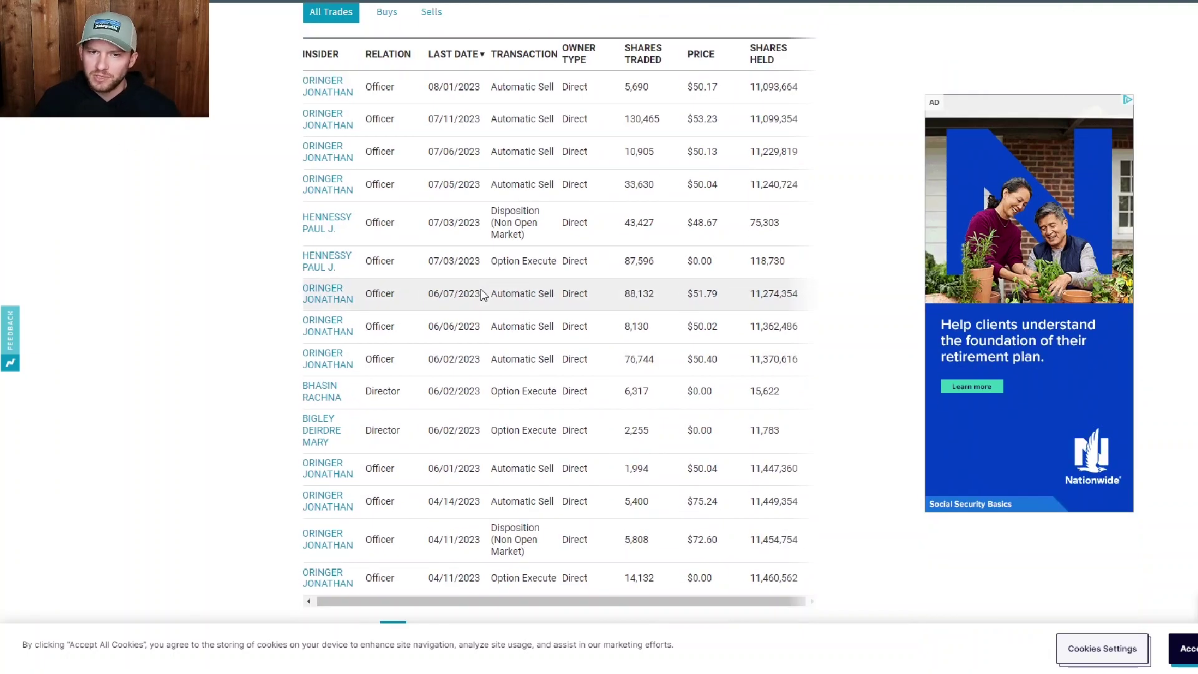
{"action": "scroll", "coordinate": [486, 241], "scroll_direction": "up", "scroll_amount": 2}
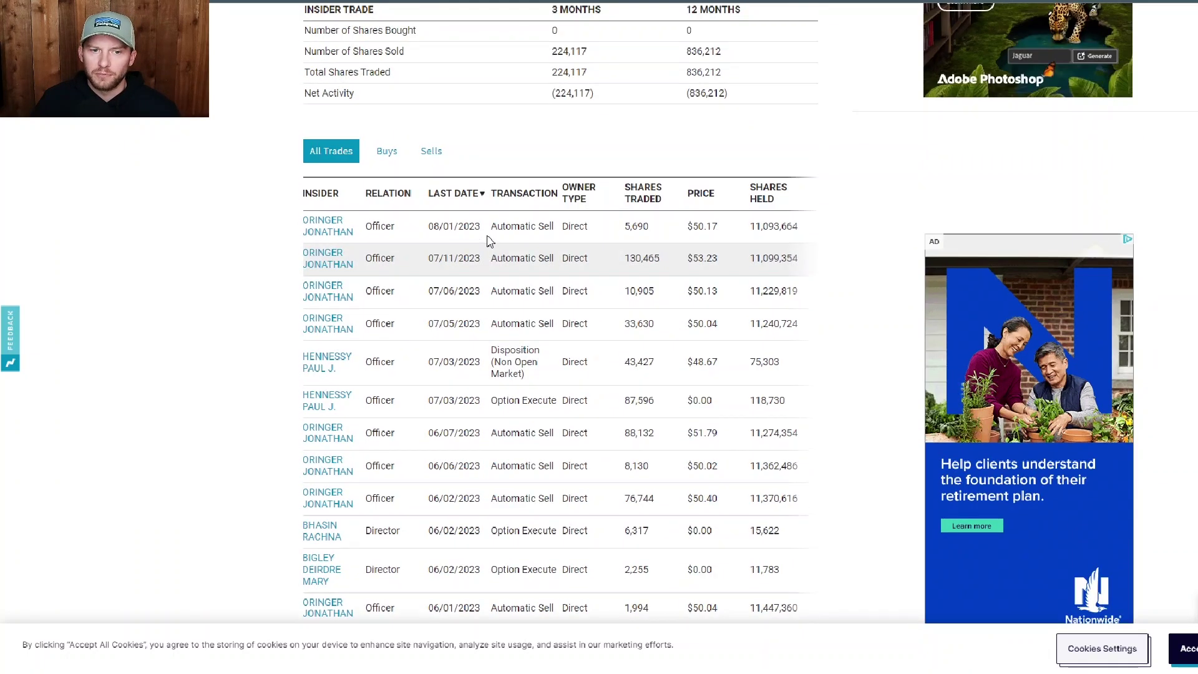
{"action": "double_click", "coordinate": [767, 224]}
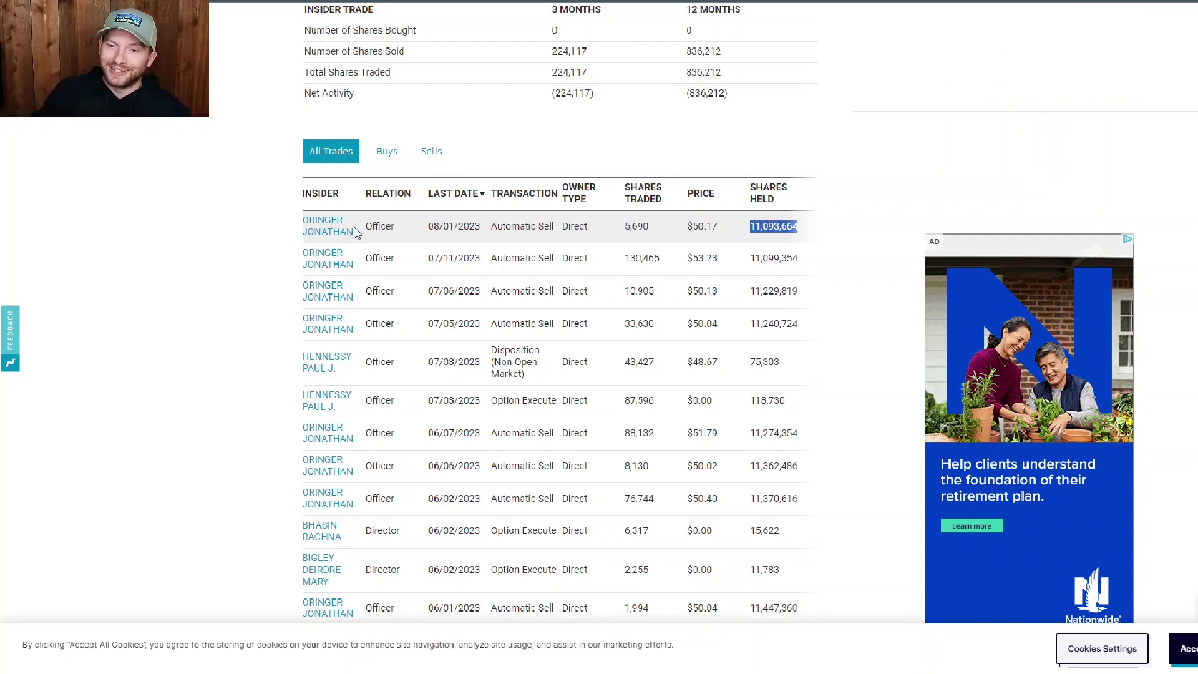
Step: Filter the insider trades to sells, review the 2023 sales and highlight the shares held after the latest one
{"action": "left_click", "coordinate": [430, 151]}
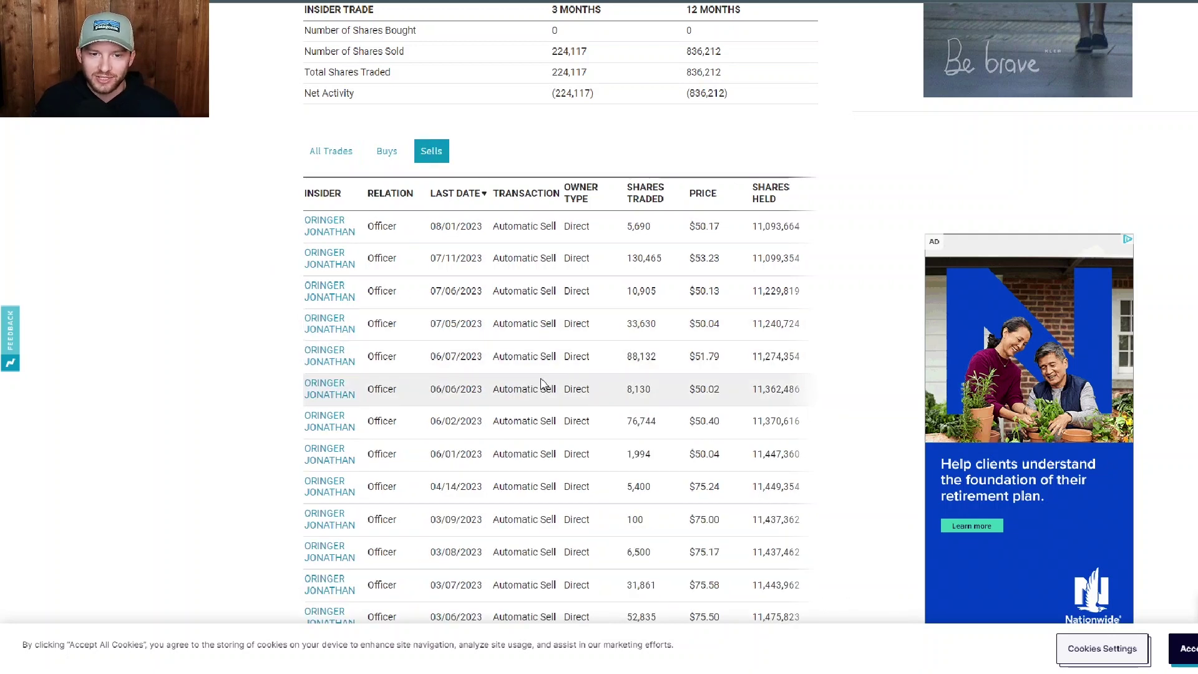
{"action": "scroll", "coordinate": [543, 382], "scroll_direction": "down", "scroll_amount": 3}
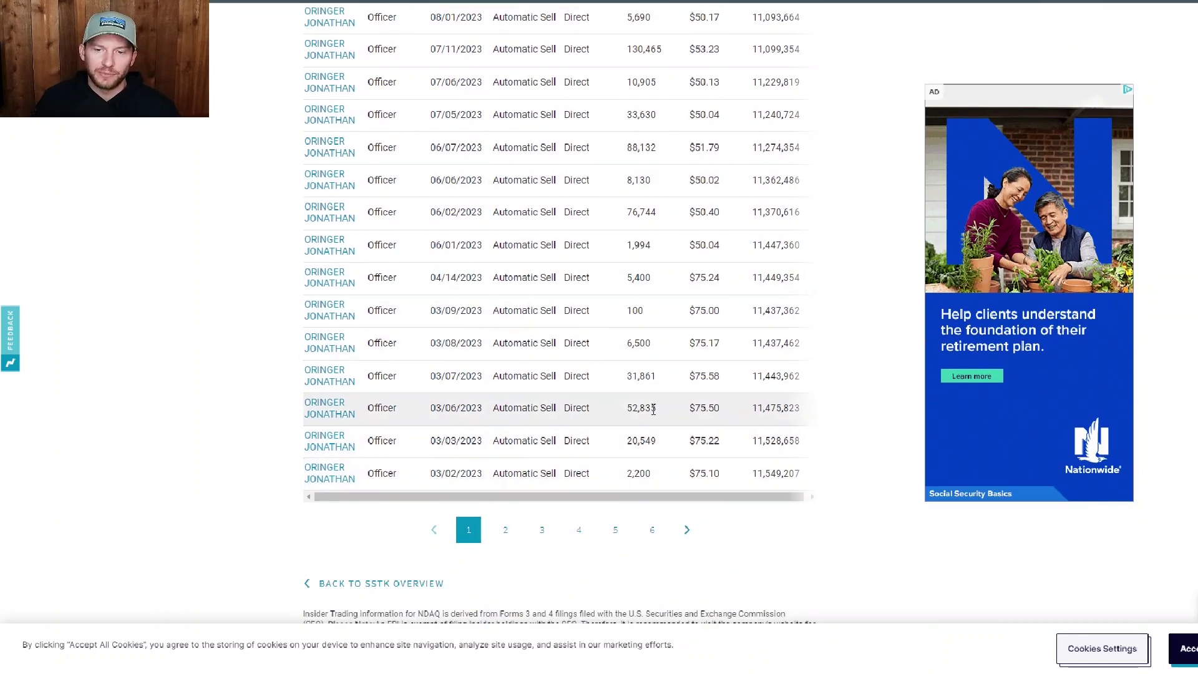
{"action": "scroll", "coordinate": [653, 410], "scroll_direction": "up", "scroll_amount": 3}
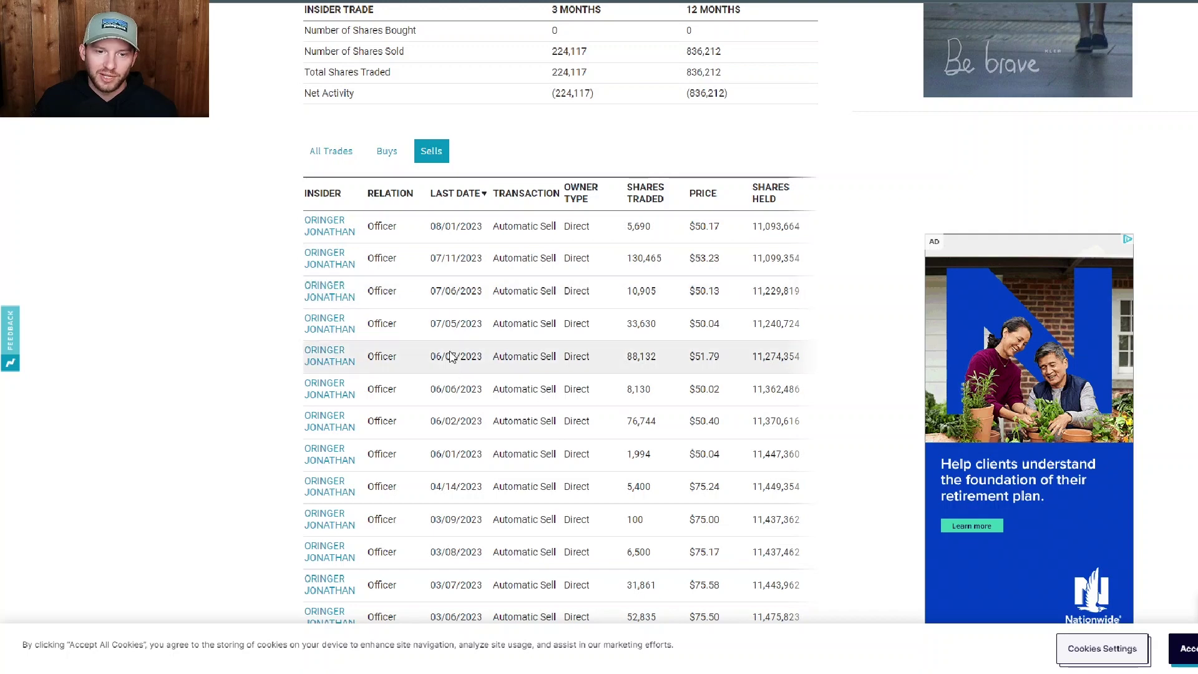
{"action": "scroll", "coordinate": [453, 449], "scroll_direction": "down", "scroll_amount": 3}
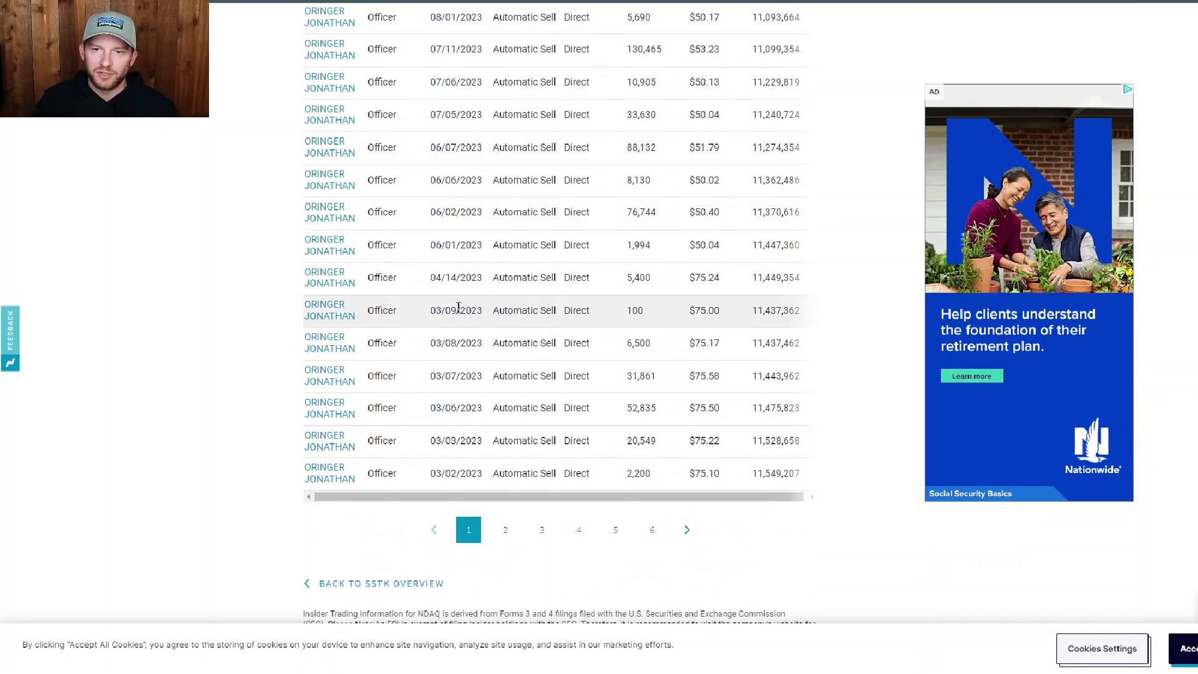
{"action": "scroll", "coordinate": [458, 307], "scroll_direction": "up", "scroll_amount": 3}
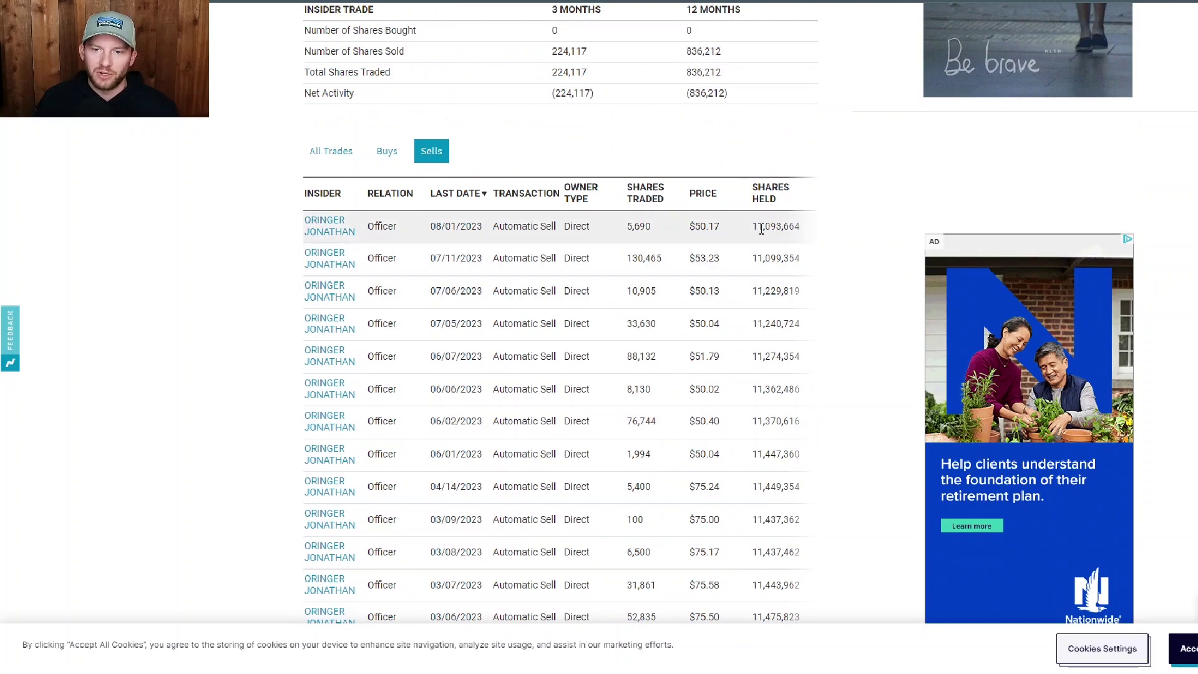
{"action": "double_click", "coordinate": [761, 229]}
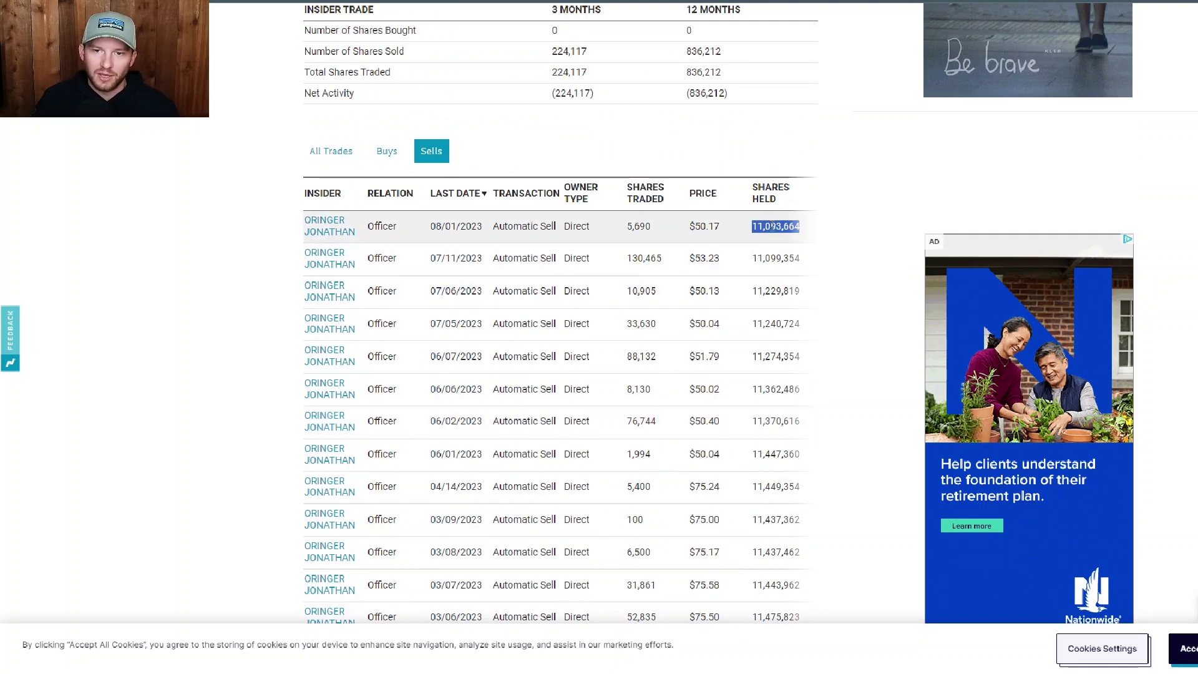
{"action": "left_click", "coordinate": [773, 226]}
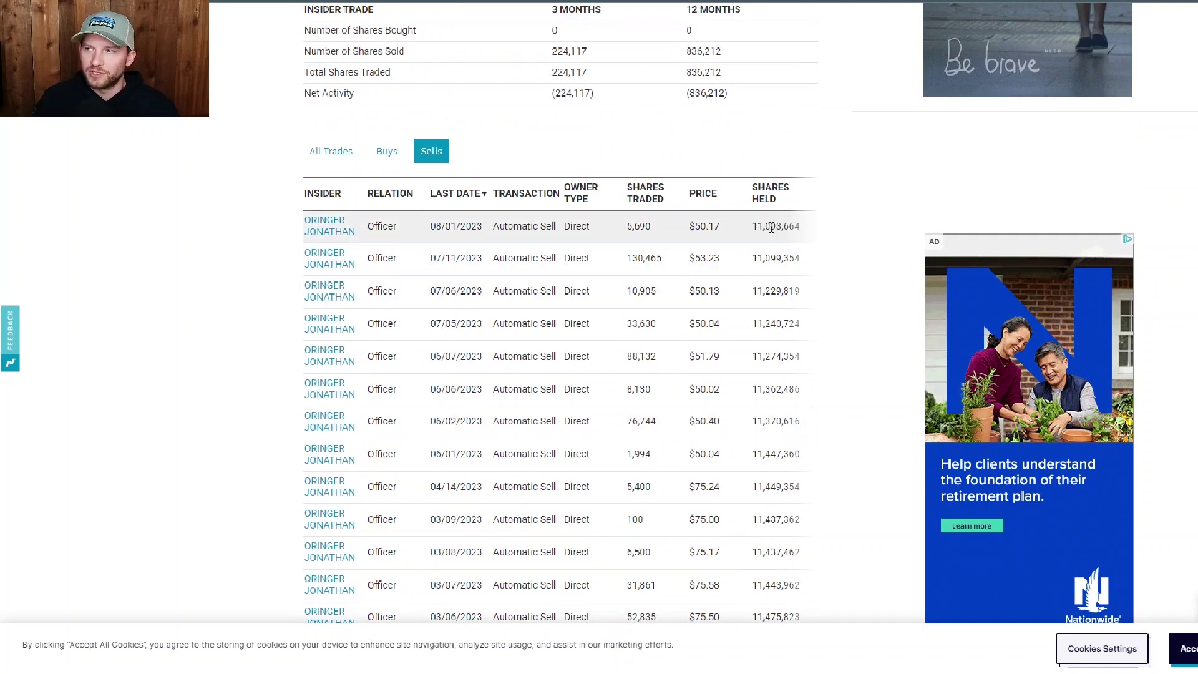
Step: Go through pages 2 to 6 of the insider sells and examine the older sale dates, prices and share counts
{"action": "scroll", "coordinate": [772, 227], "scroll_direction": "down", "scroll_amount": 4}
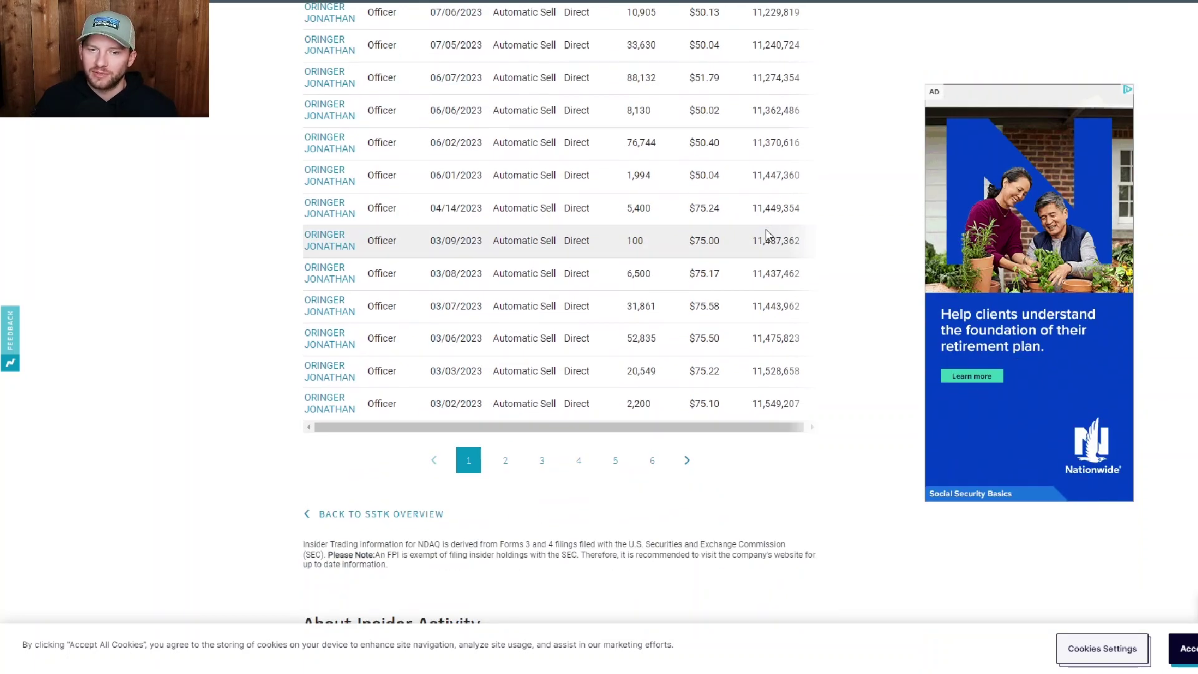
{"action": "left_click", "coordinate": [503, 460]}
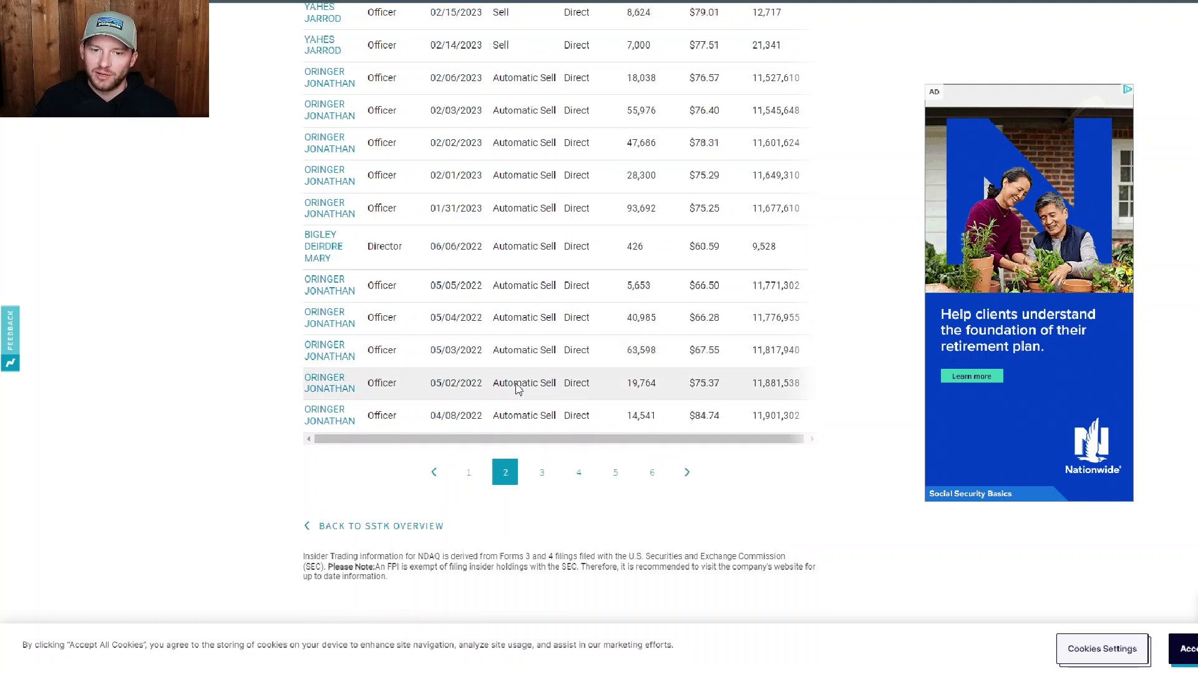
{"action": "left_click", "coordinate": [540, 471]}
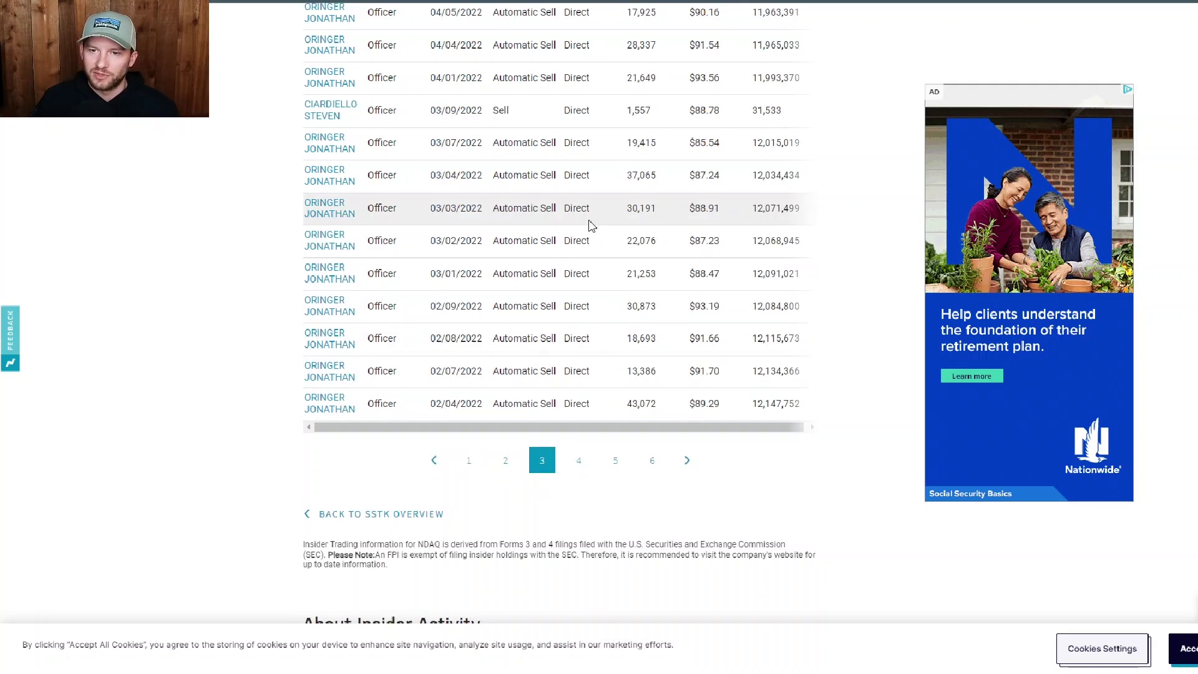
{"action": "left_click", "coordinate": [579, 462]}
{"action": "scroll", "coordinate": [583, 298], "scroll_direction": "down", "scroll_amount": 2}
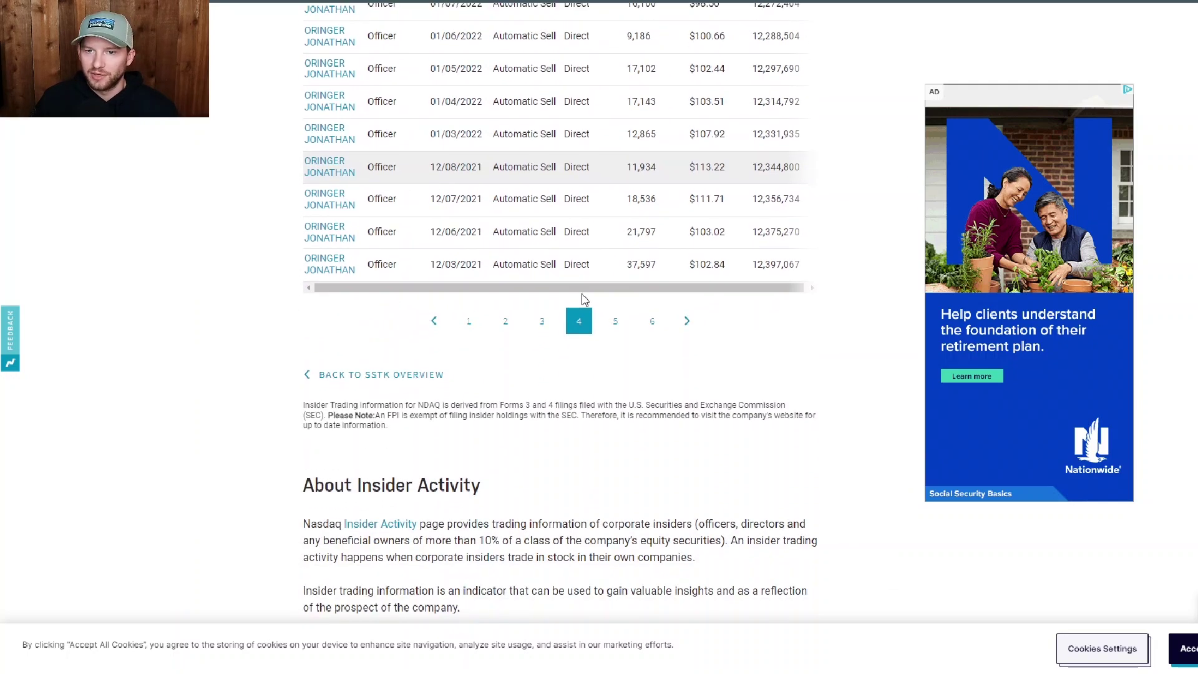
{"action": "scroll", "coordinate": [583, 300], "scroll_direction": "up", "scroll_amount": 8}
{"action": "scroll", "coordinate": [587, 313], "scroll_direction": "down", "scroll_amount": 6}
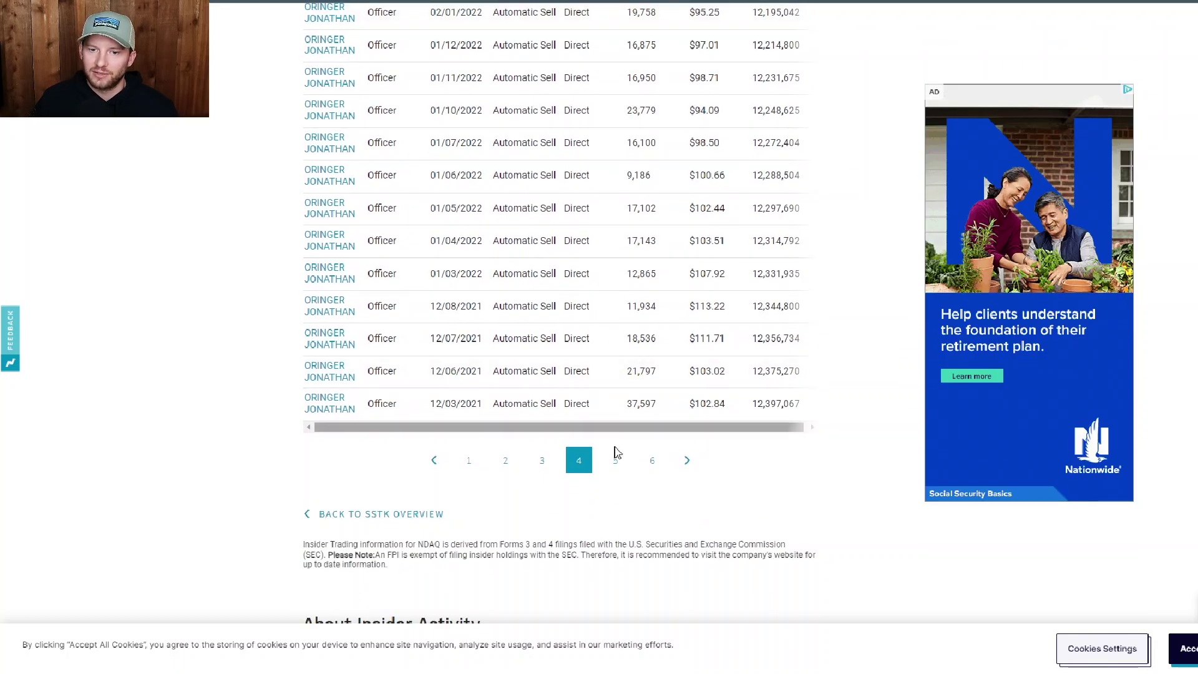
{"action": "left_click", "coordinate": [617, 461]}
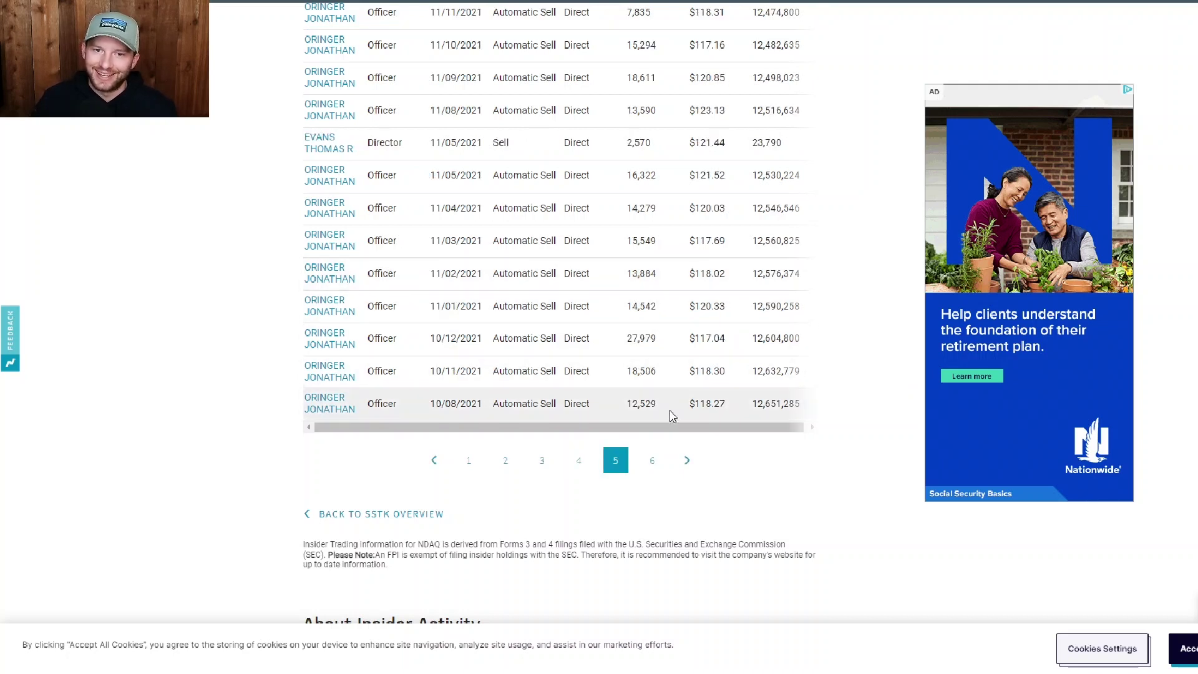
{"action": "left_click", "coordinate": [652, 462]}
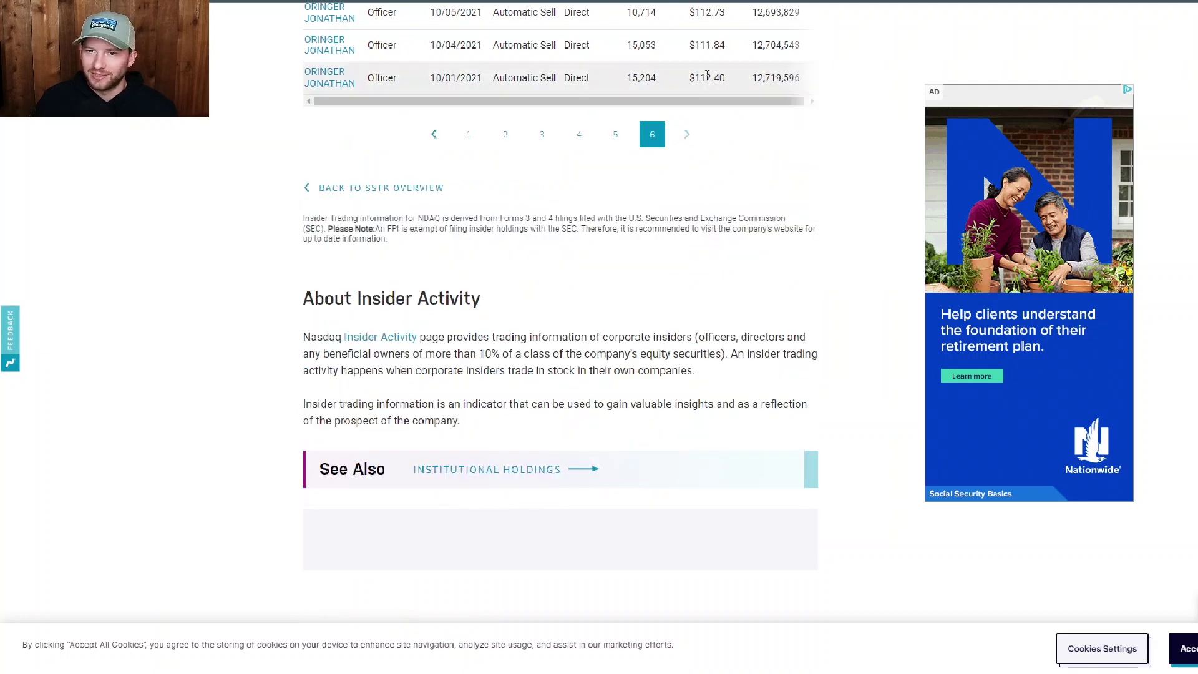
Step: Highlight the year and shares held of the oldest listed sale on page 6, and return to page 1 of the sells
{"action": "scroll", "coordinate": [685, 118], "scroll_direction": "up", "scroll_amount": 2}
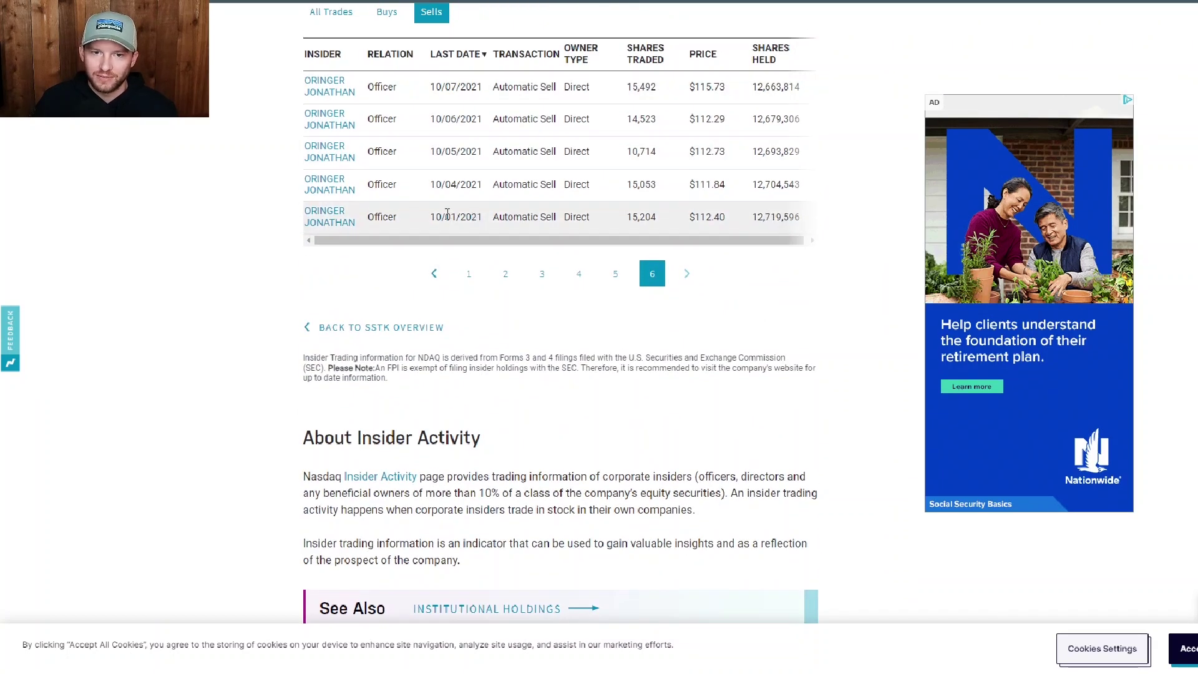
{"action": "double_click", "coordinate": [470, 216]}
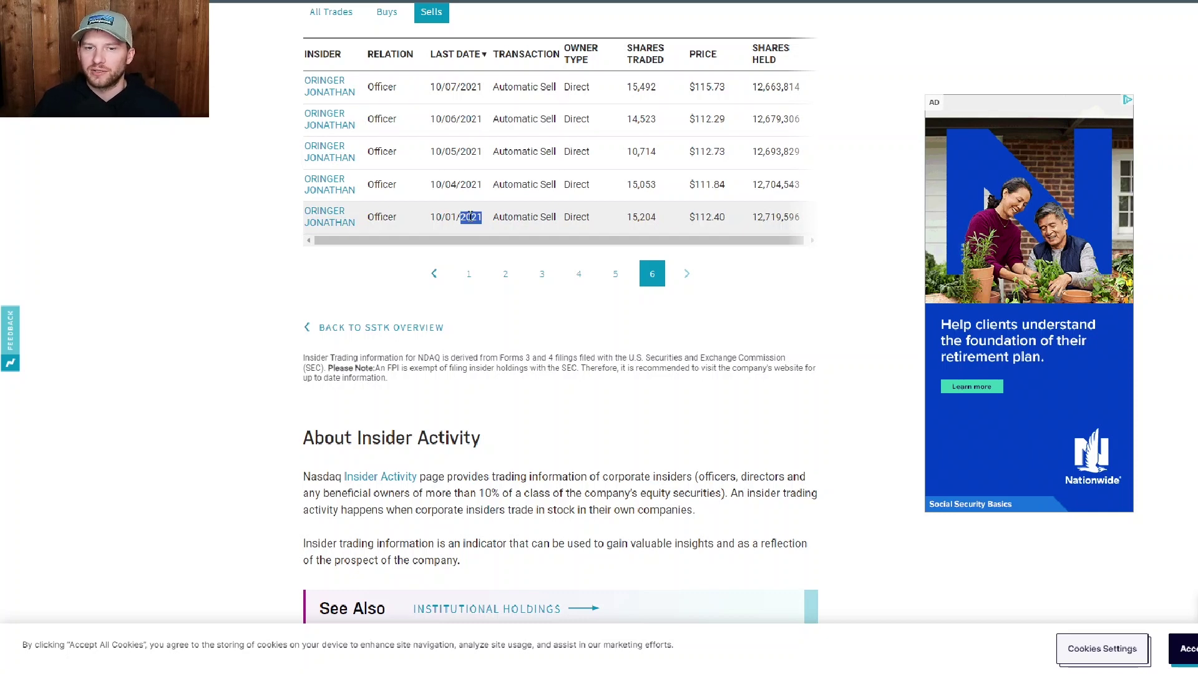
{"action": "left_click_drag", "start_coordinate": [748, 217], "coordinate": [793, 220]}
{"action": "left_click", "coordinate": [468, 278]}
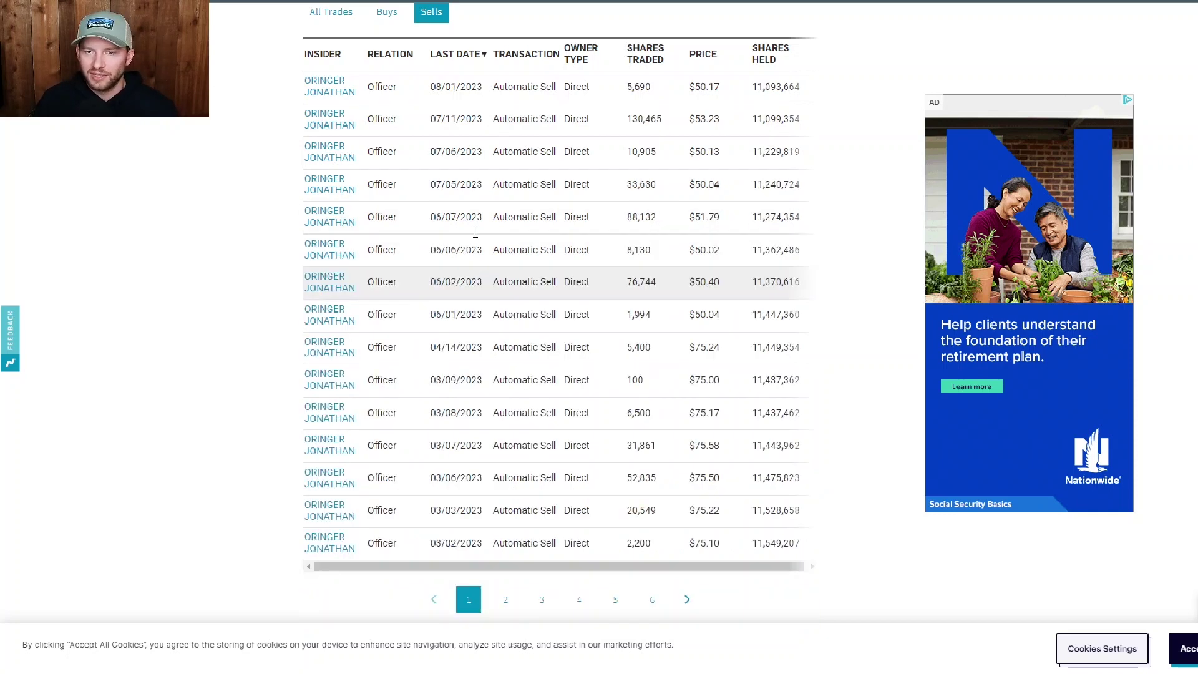
Step: Highlight the shares held after the most recent insider sell on page 1 of the sells
{"action": "left_click_drag", "start_coordinate": [751, 87], "coordinate": [809, 93]}
{"action": "left_click", "coordinate": [788, 98]}
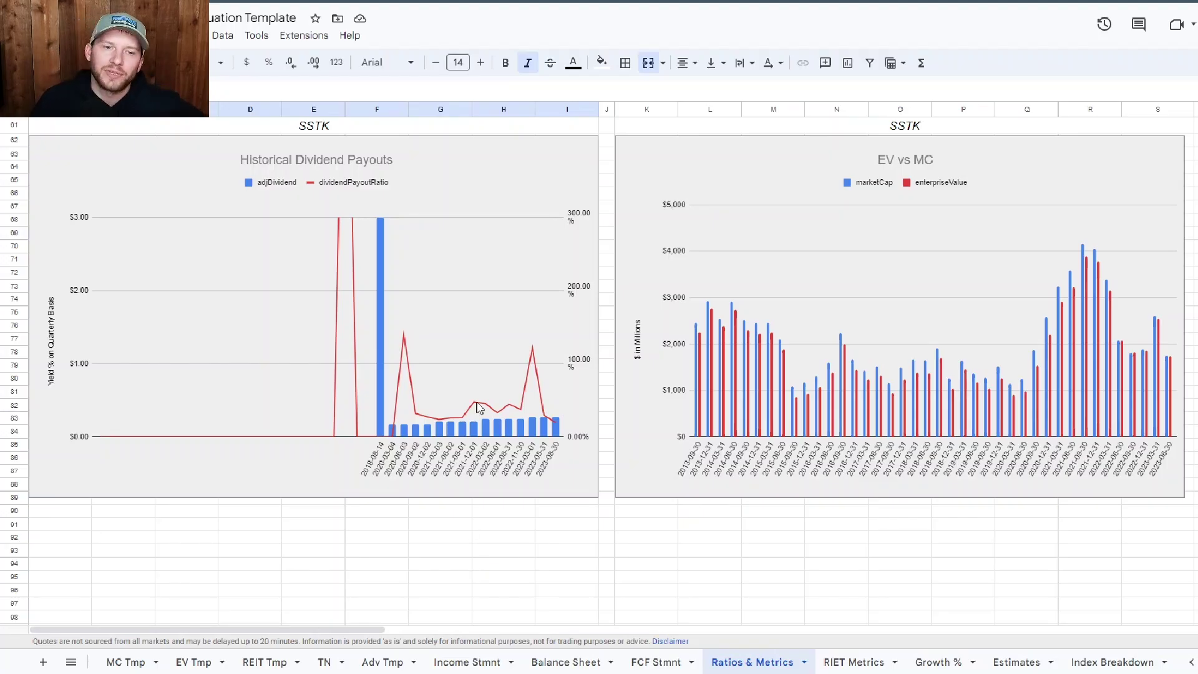
Step: Switch to the valuation spreadsheet and examine the Historical Dividend Payouts chart on the Ratios & Metrics sheet, including the latest dividend and payout ratio
{"action": "left_click", "coordinate": [524, 435]}
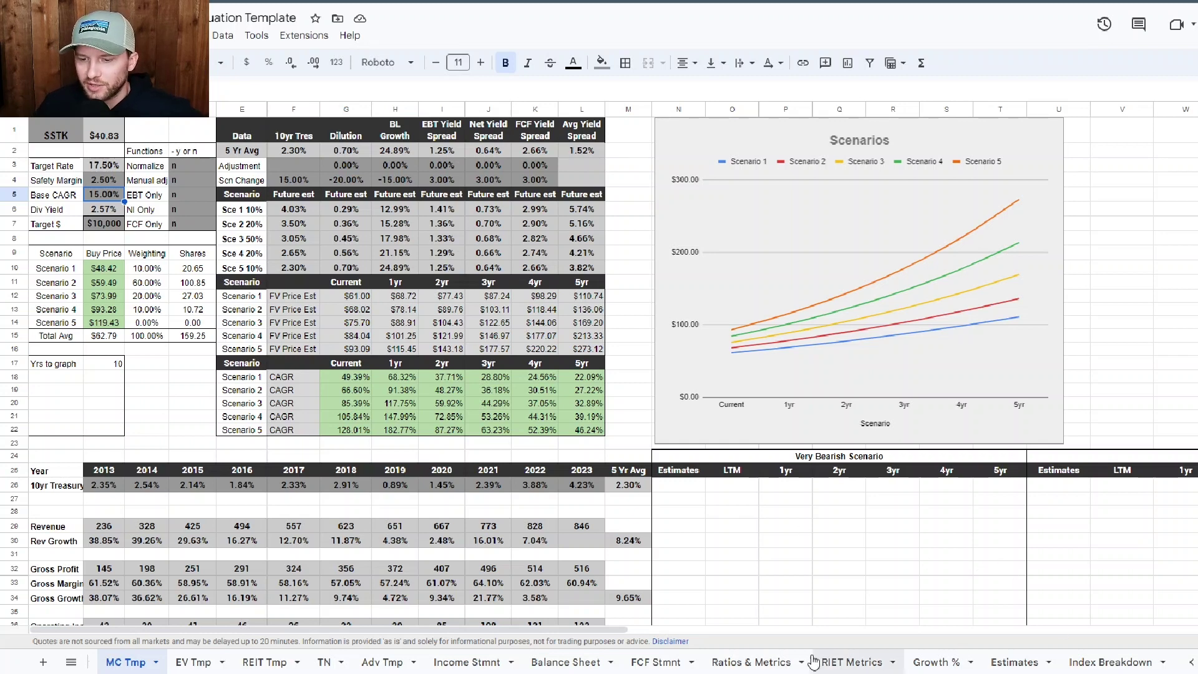
{"action": "left_click", "coordinate": [772, 665]}
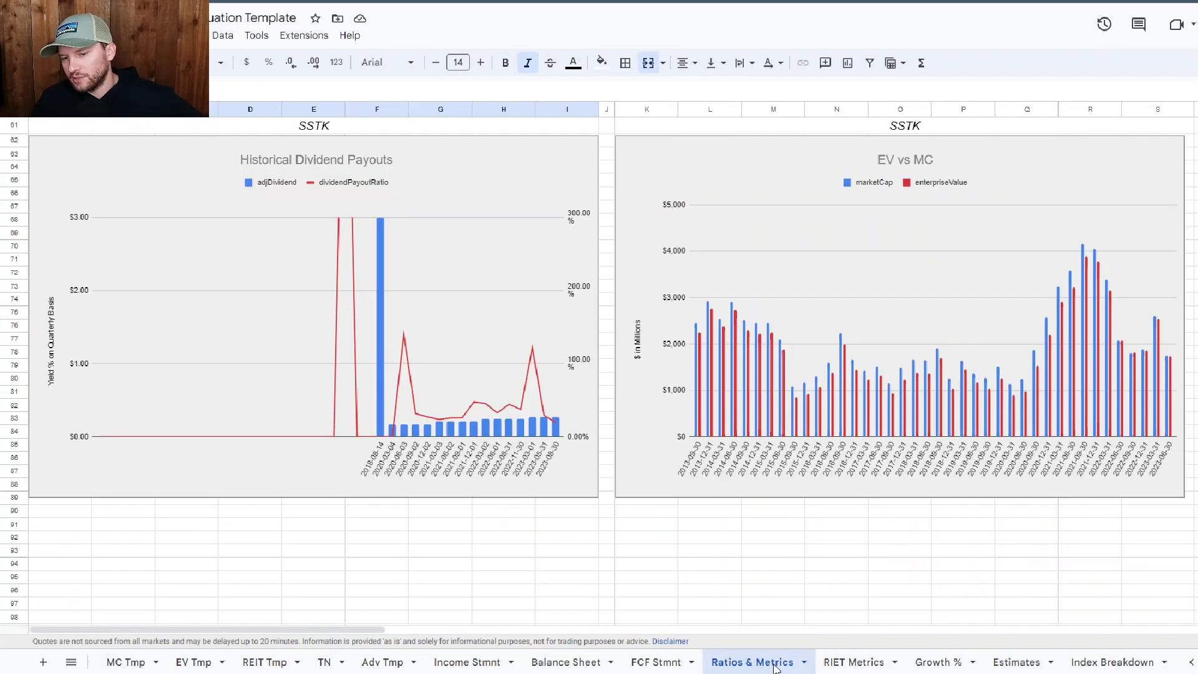
{"action": "left_click", "coordinate": [554, 426]}
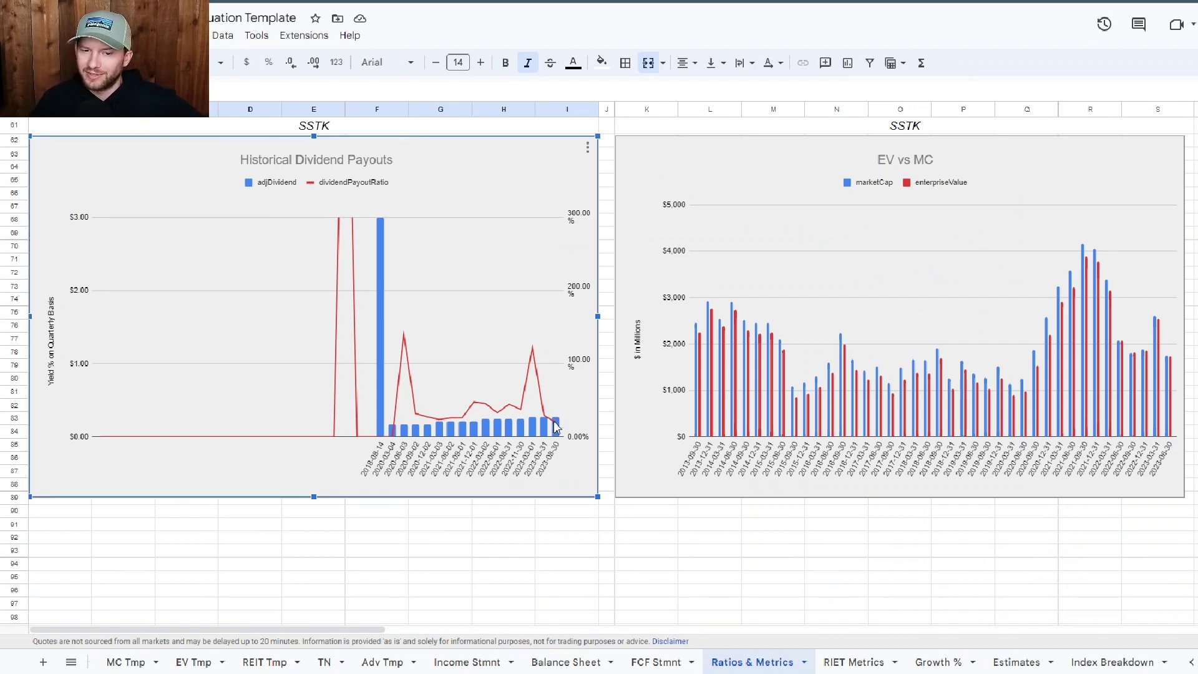
{"action": "mouse_move", "coordinate": [556, 425]}
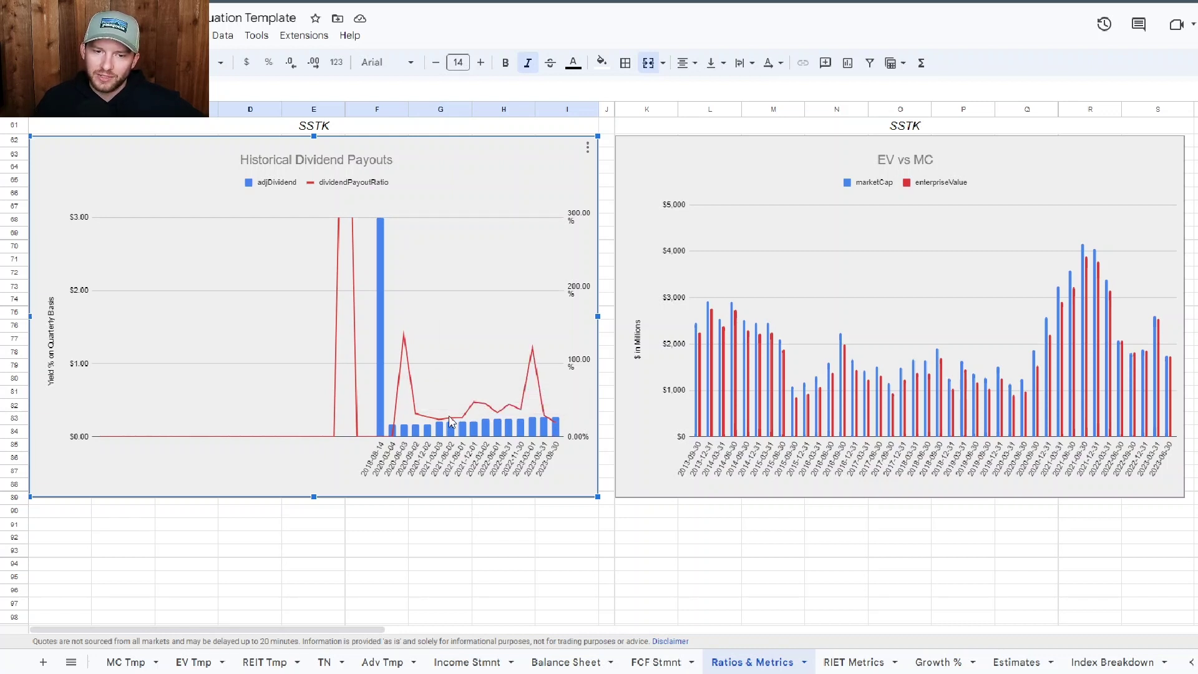
{"action": "mouse_move", "coordinate": [440, 422]}
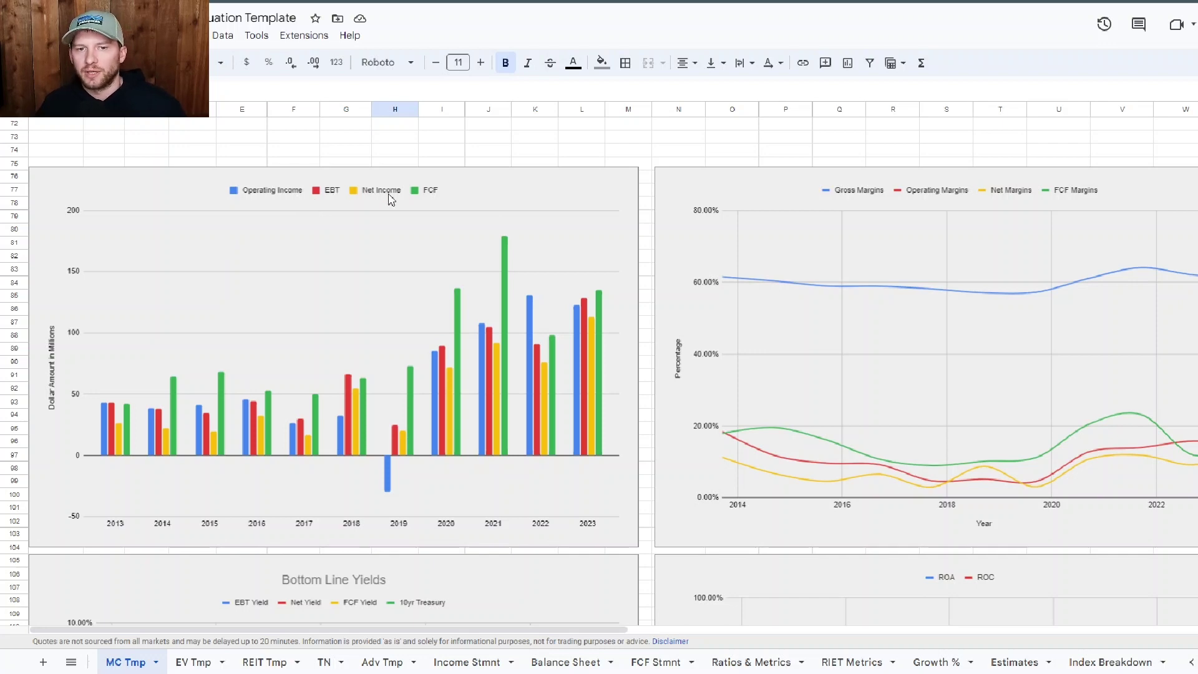
Step: On the MC Tmp sheet, examine the yearly income and FCF chart and the chart of gross, operating, net and FCF margins
{"action": "scroll", "coordinate": [727, 318], "scroll_direction": "down", "scroll_amount": 3}
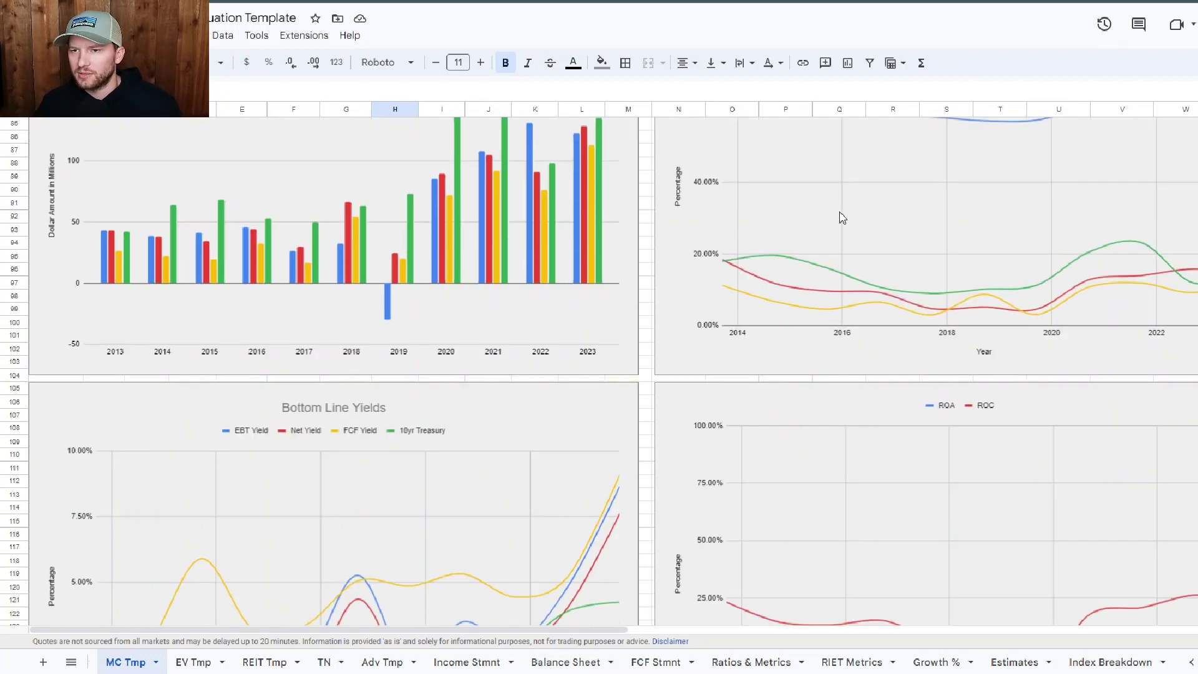
{"action": "scroll", "coordinate": [853, 198], "scroll_direction": "up", "scroll_amount": 2}
{"action": "left_click", "coordinate": [980, 245]}
{"action": "mouse_move", "coordinate": [996, 450]}
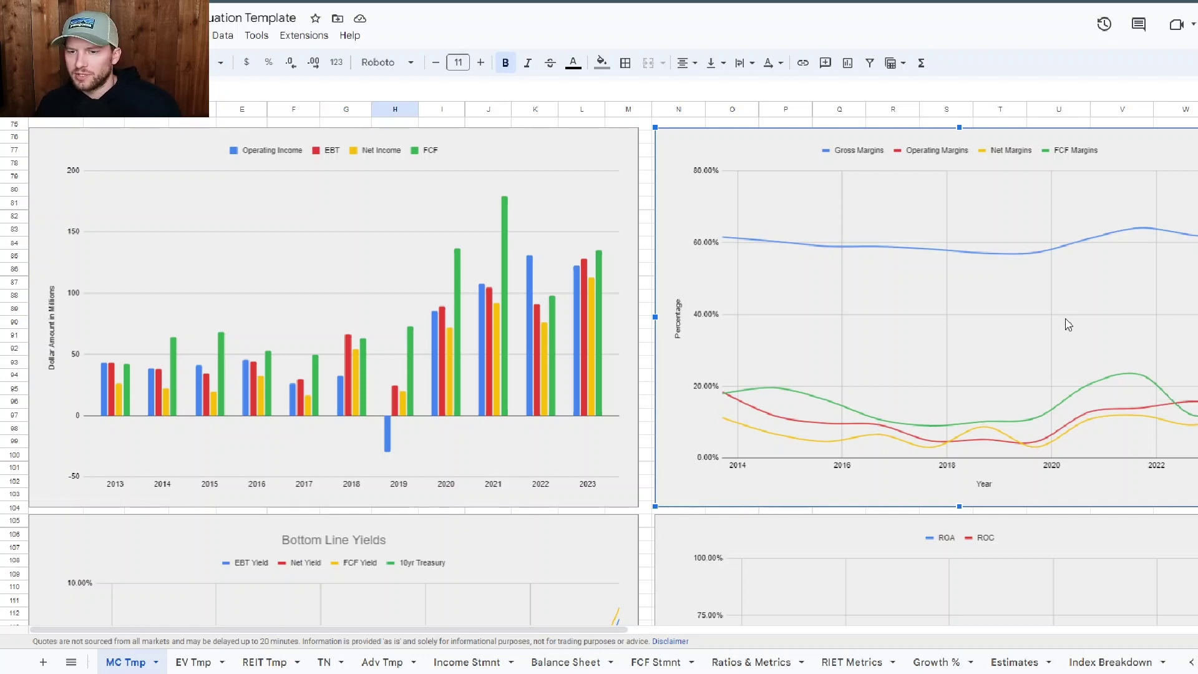
Step: Examine the Bottom Line Yields chart, comparing the latest EBT, net and FCF yields with the 10-year Treasury
{"action": "scroll", "coordinate": [1071, 324], "scroll_direction": "down", "scroll_amount": 5}
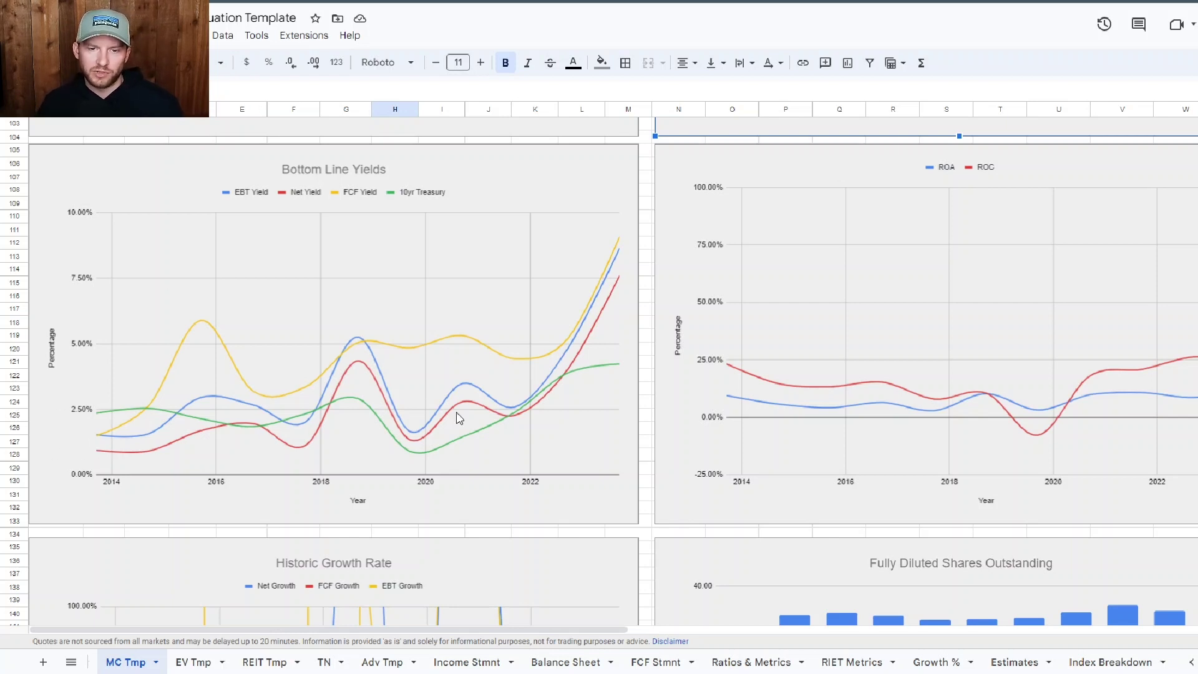
{"action": "left_click", "coordinate": [537, 376]}
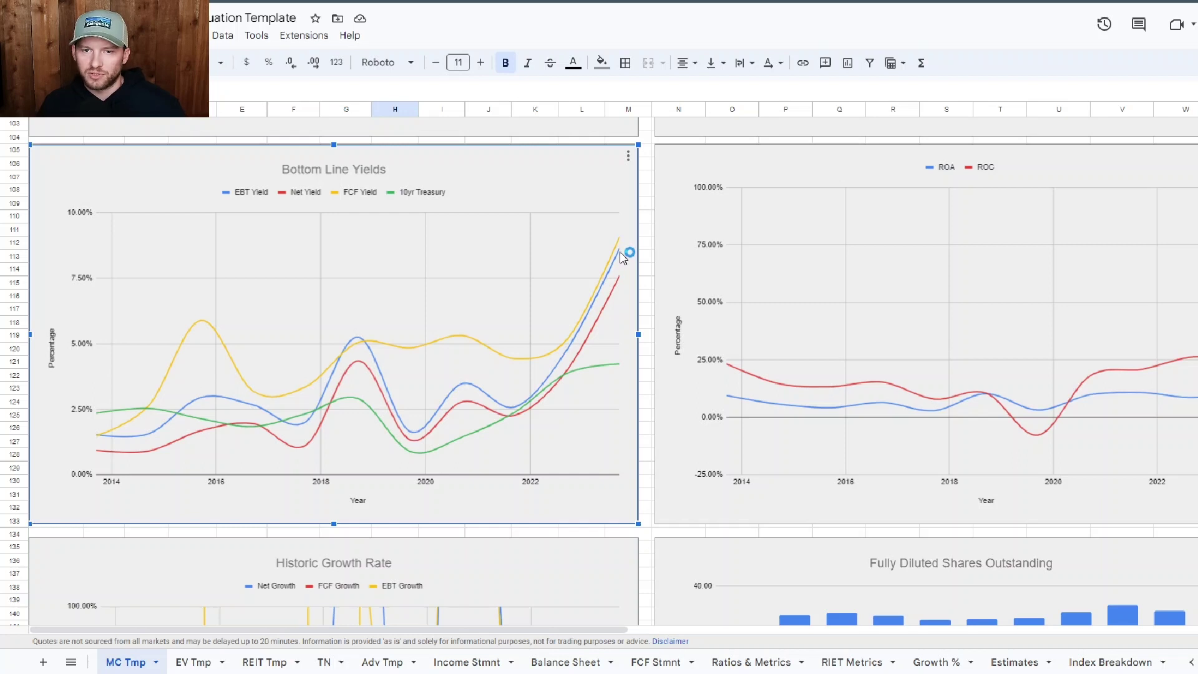
{"action": "mouse_move", "coordinate": [621, 284]}
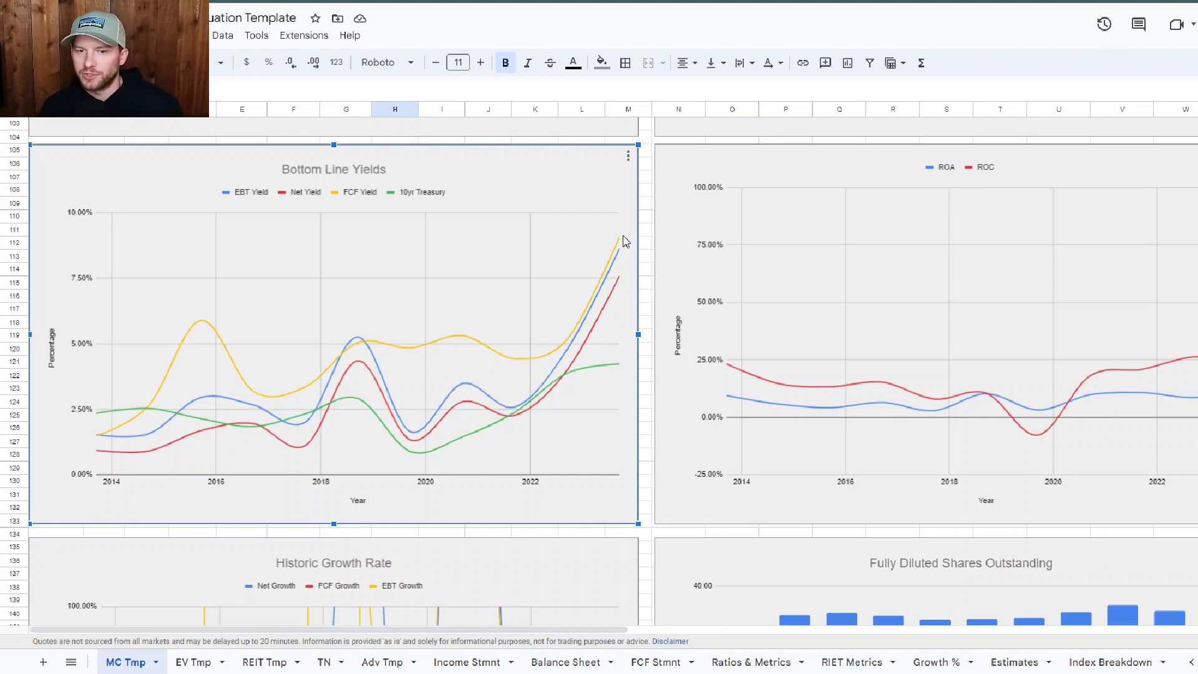
Step: Examine the cash flow, dividends and buybacks chart and the quick, current and cash ratio chart at the end of the sheet
{"action": "scroll", "coordinate": [690, 280], "scroll_direction": "down", "scroll_amount": 5}
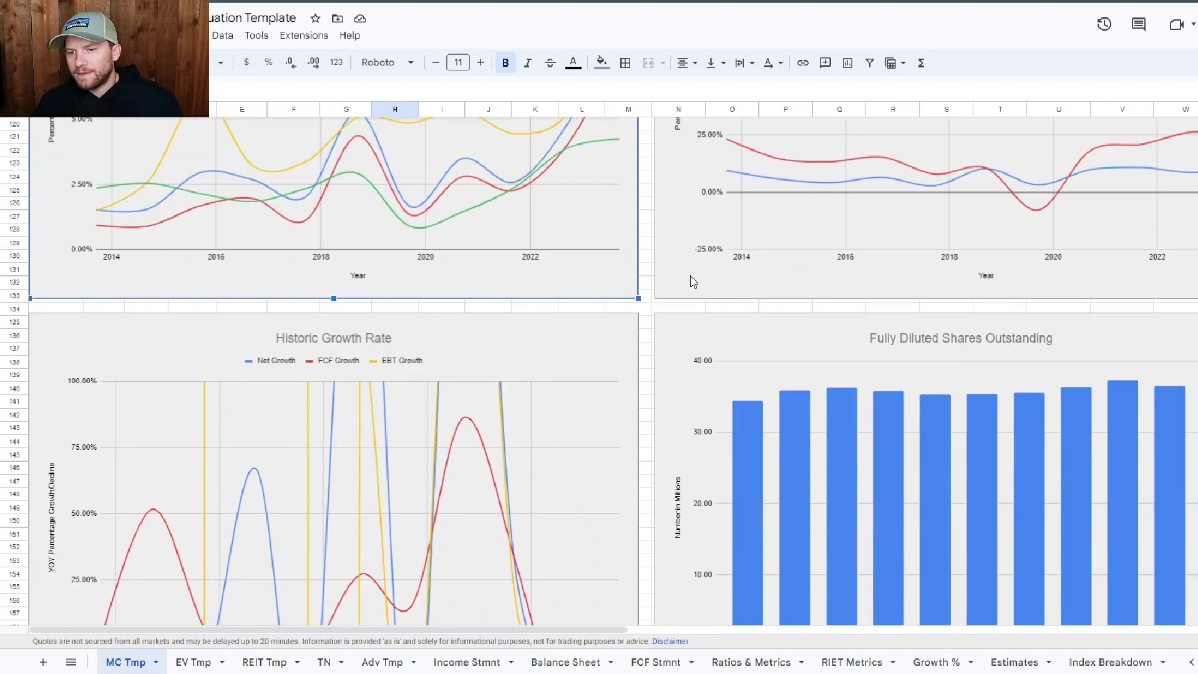
{"action": "scroll", "coordinate": [693, 281], "scroll_direction": "down", "scroll_amount": 12}
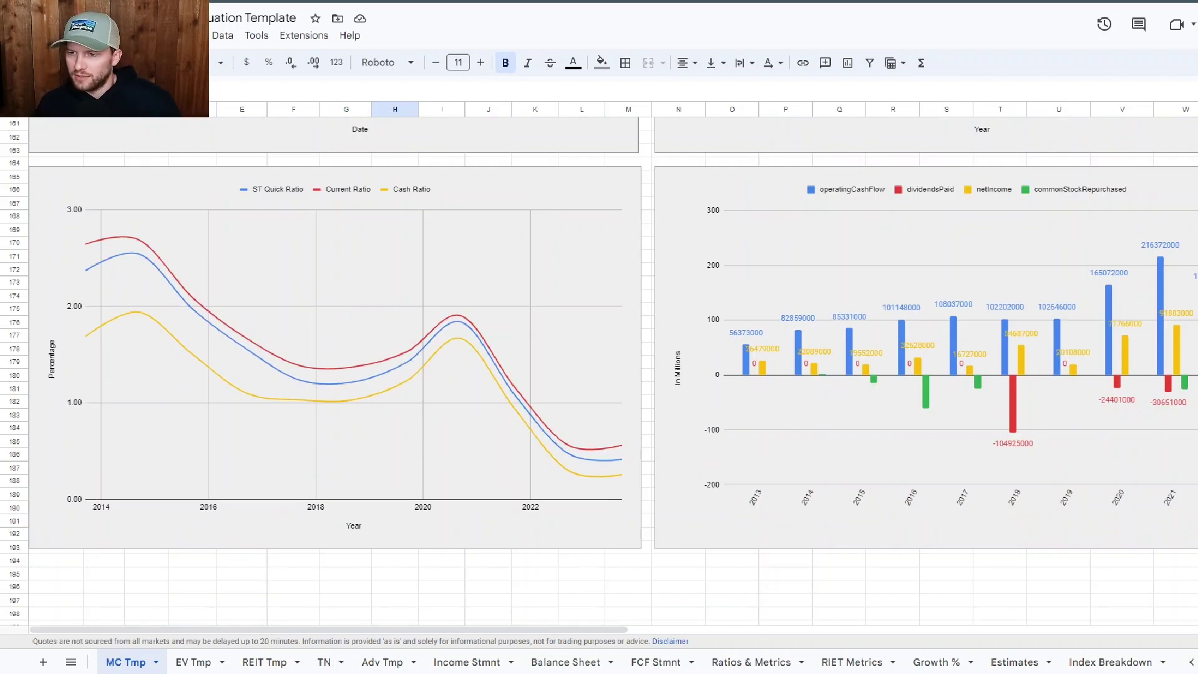
{"action": "left_click", "coordinate": [1193, 381]}
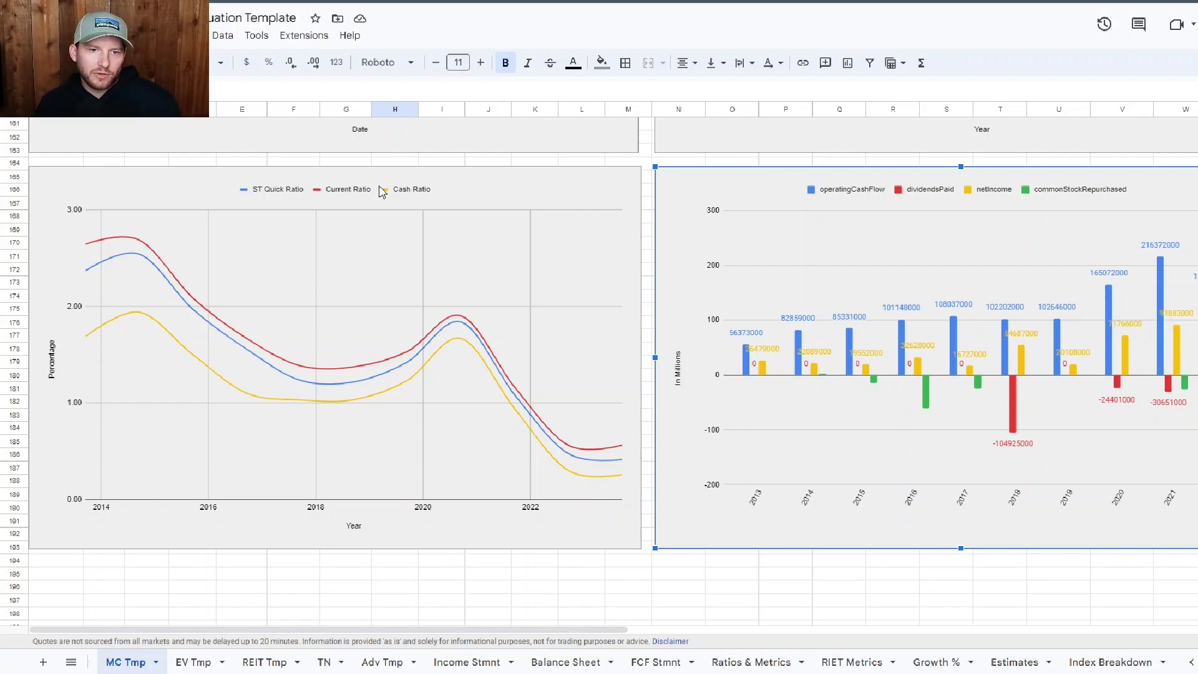
{"action": "left_click", "coordinate": [622, 445]}
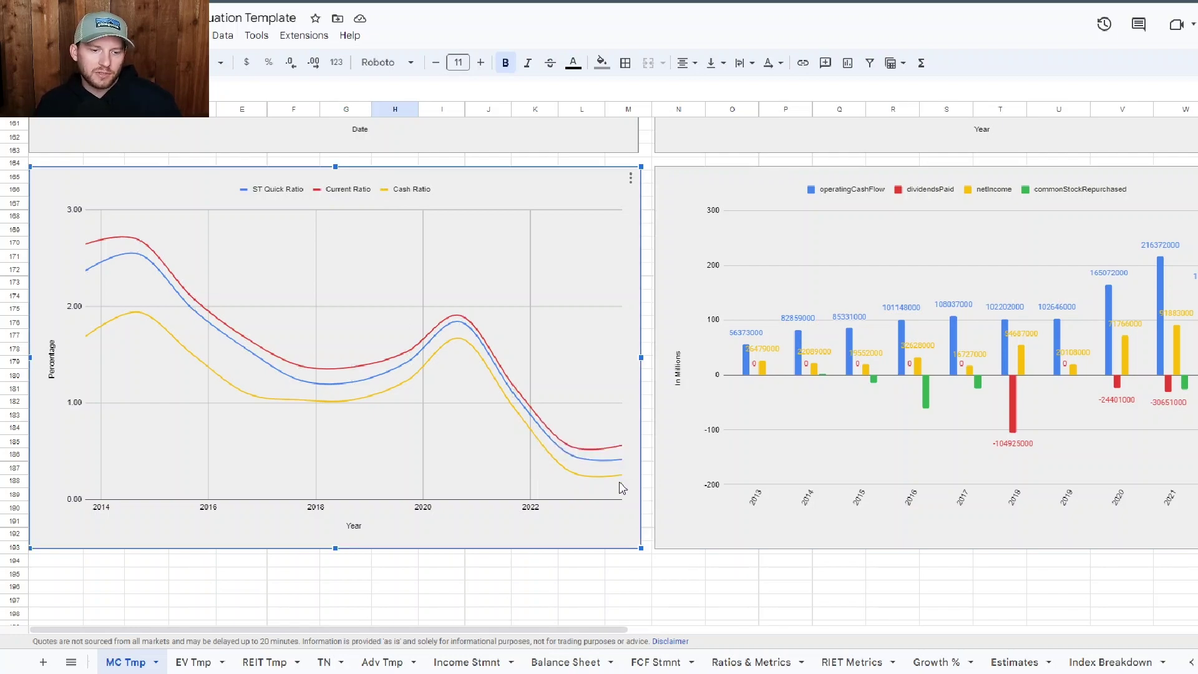
Step: Return to the valuation assumptions at the start of the MC Tmp sheet and inspect the 5-year average bottom-line growth
{"action": "scroll", "coordinate": [621, 487], "scroll_direction": "up", "scroll_amount": 7}
{"action": "scroll", "coordinate": [622, 488], "scroll_direction": "up", "scroll_amount": 20}
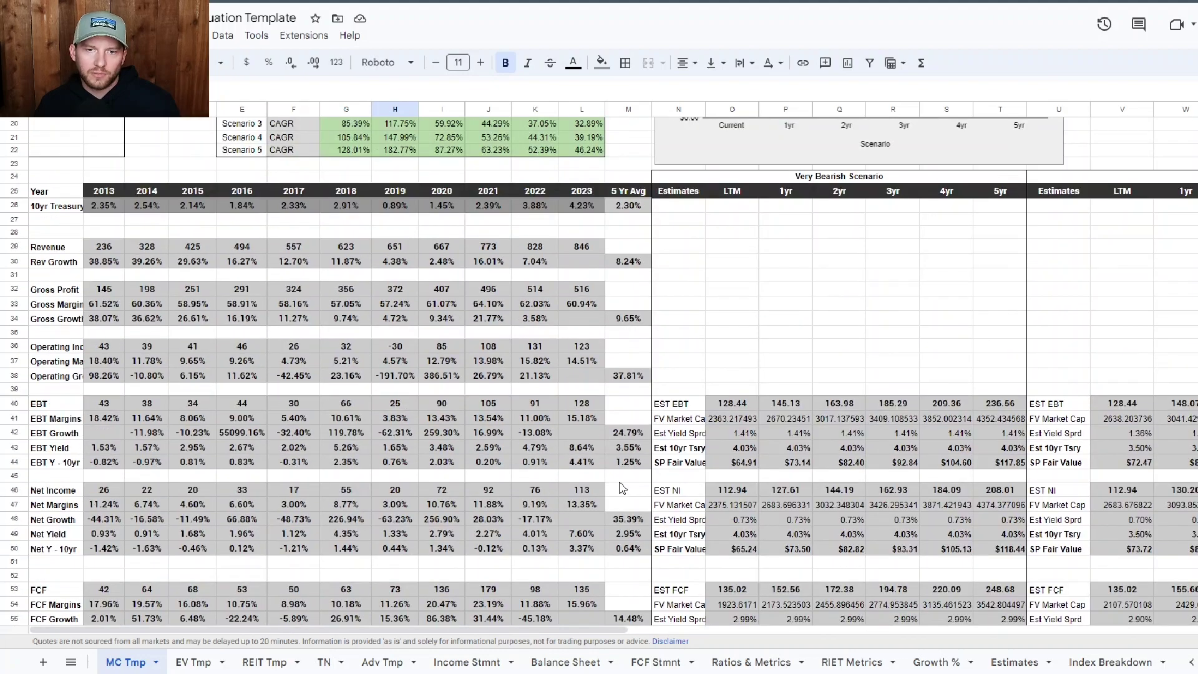
{"action": "scroll", "coordinate": [622, 488], "scroll_direction": "up", "scroll_amount": 1}
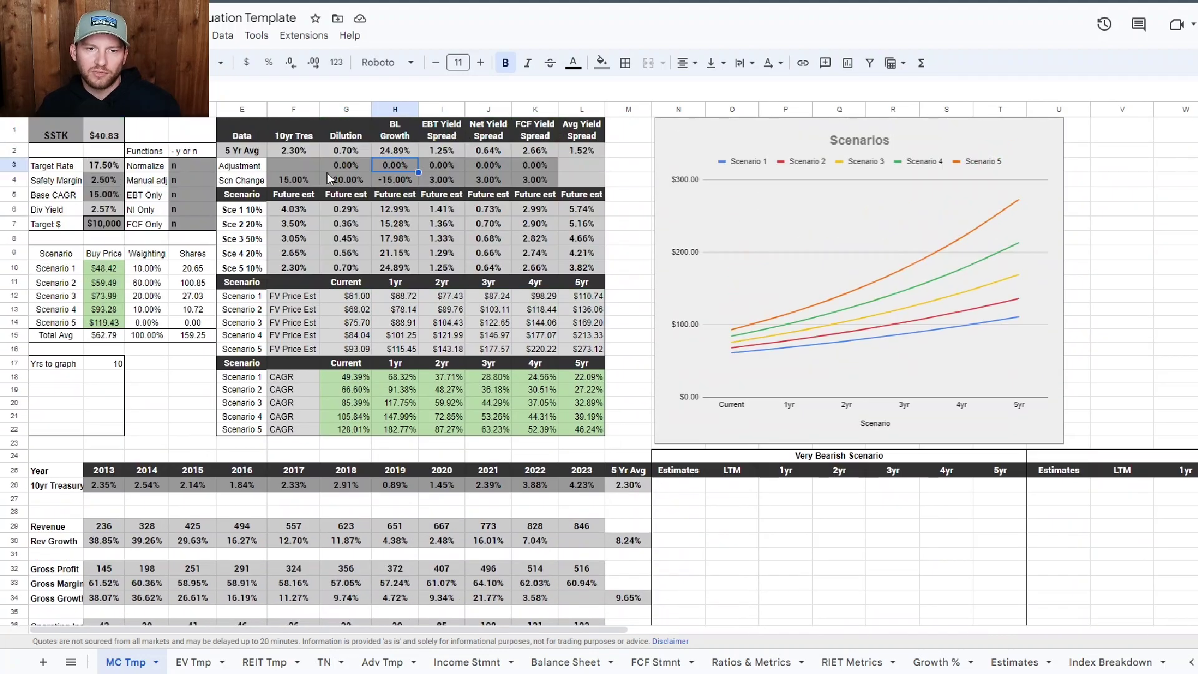
{"action": "left_click", "coordinate": [376, 152]}
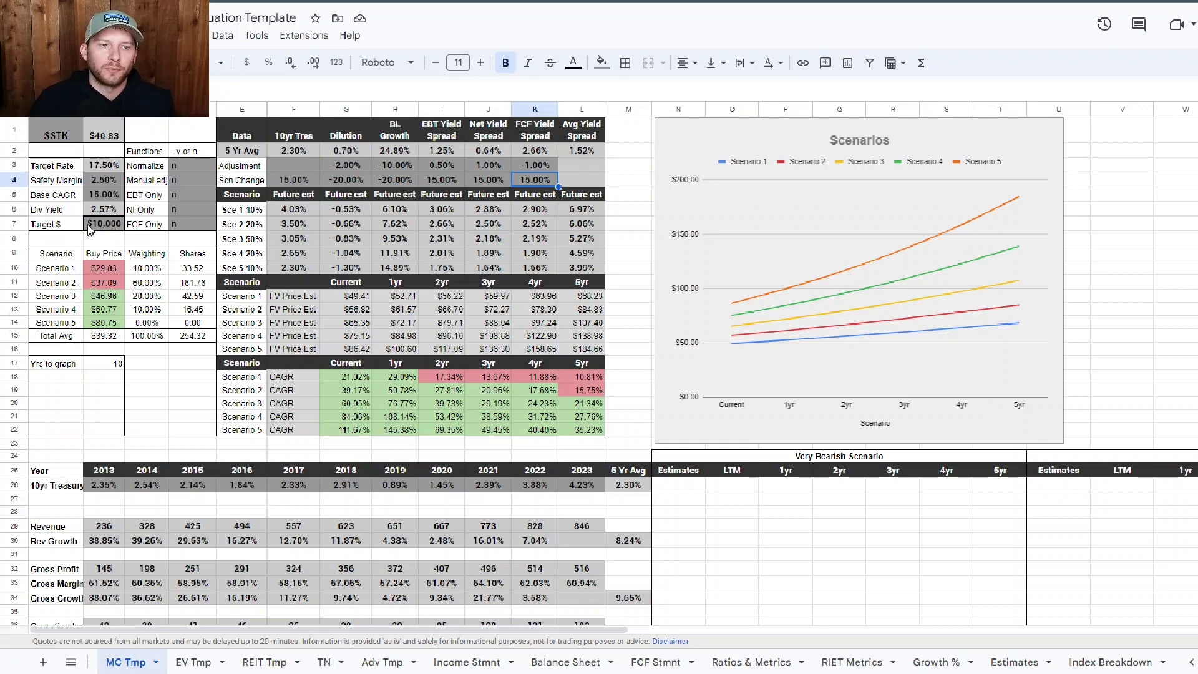
Step: Review the target rate, base CAGR, dividend yield and safety margin, and the dilution estimates for all five scenarios
{"action": "left_click", "coordinate": [103, 165]}
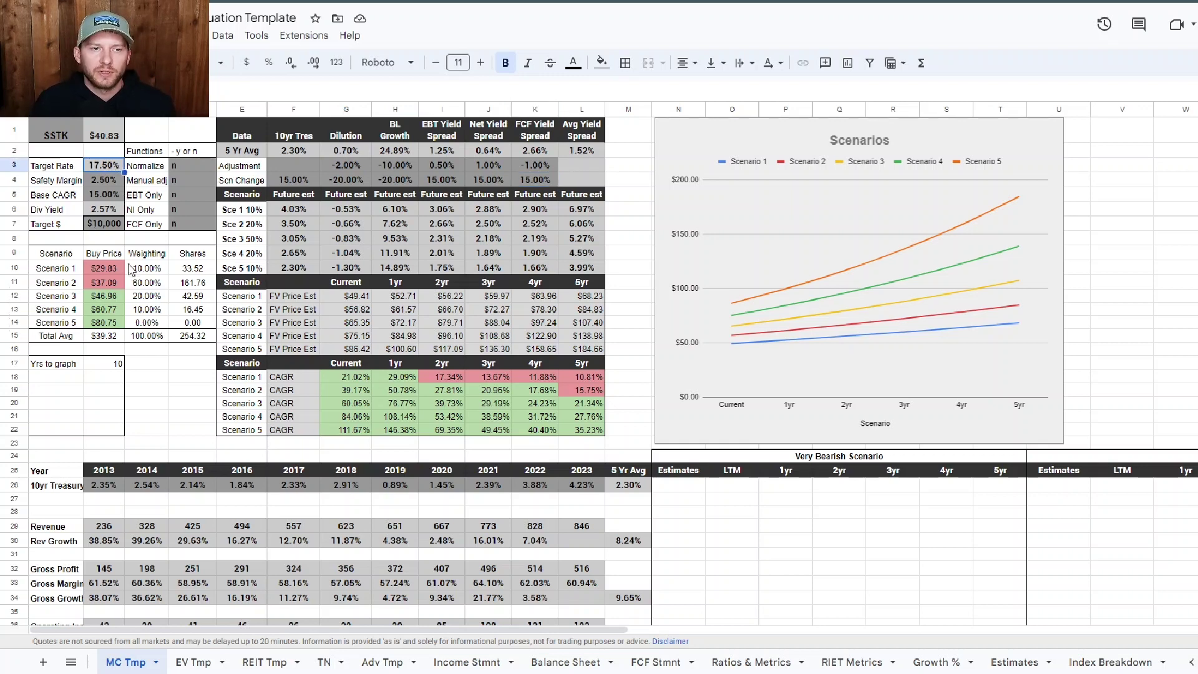
{"action": "left_click", "coordinate": [113, 198]}
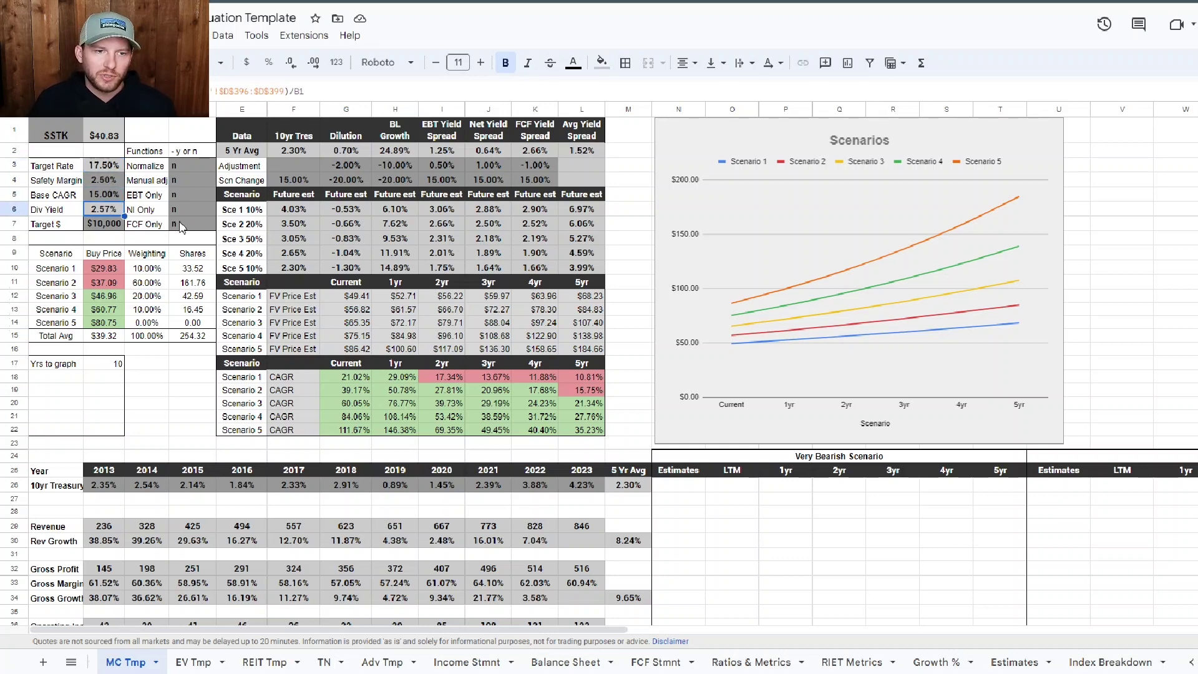
{"action": "left_click_drag", "start_coordinate": [187, 223], "coordinate": [114, 212]}
{"action": "left_click", "coordinate": [104, 179]}
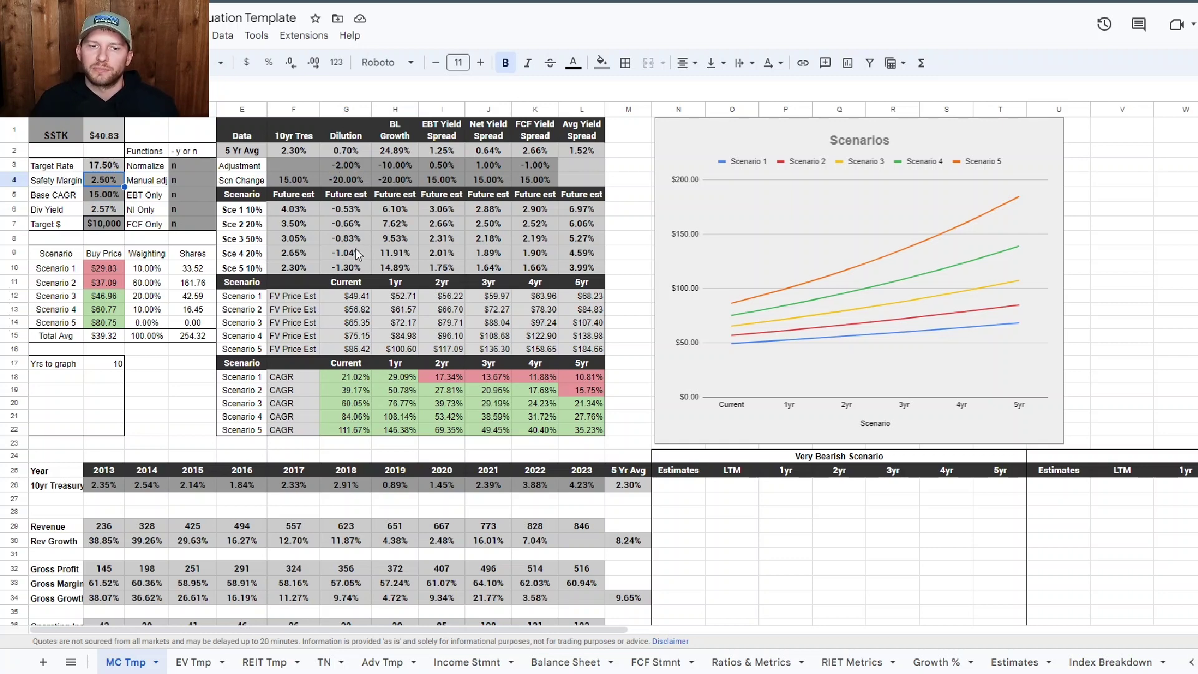
{"action": "left_click_drag", "start_coordinate": [357, 265], "coordinate": [354, 210]}
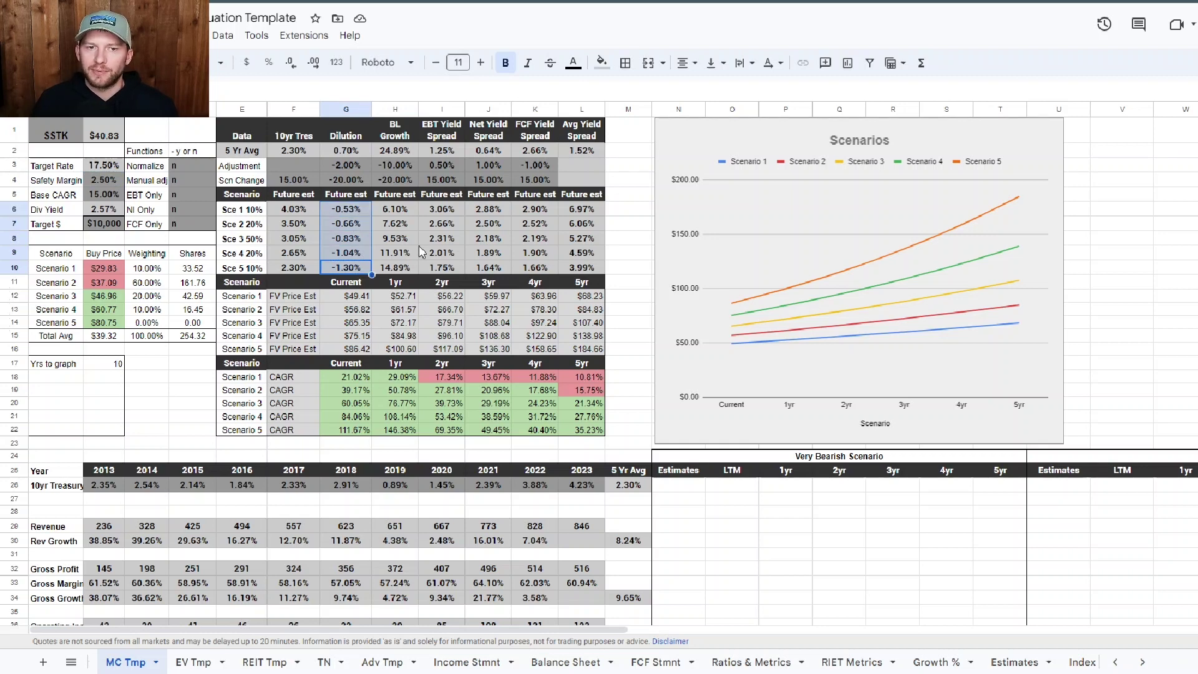
{"action": "left_click", "coordinate": [354, 264]}
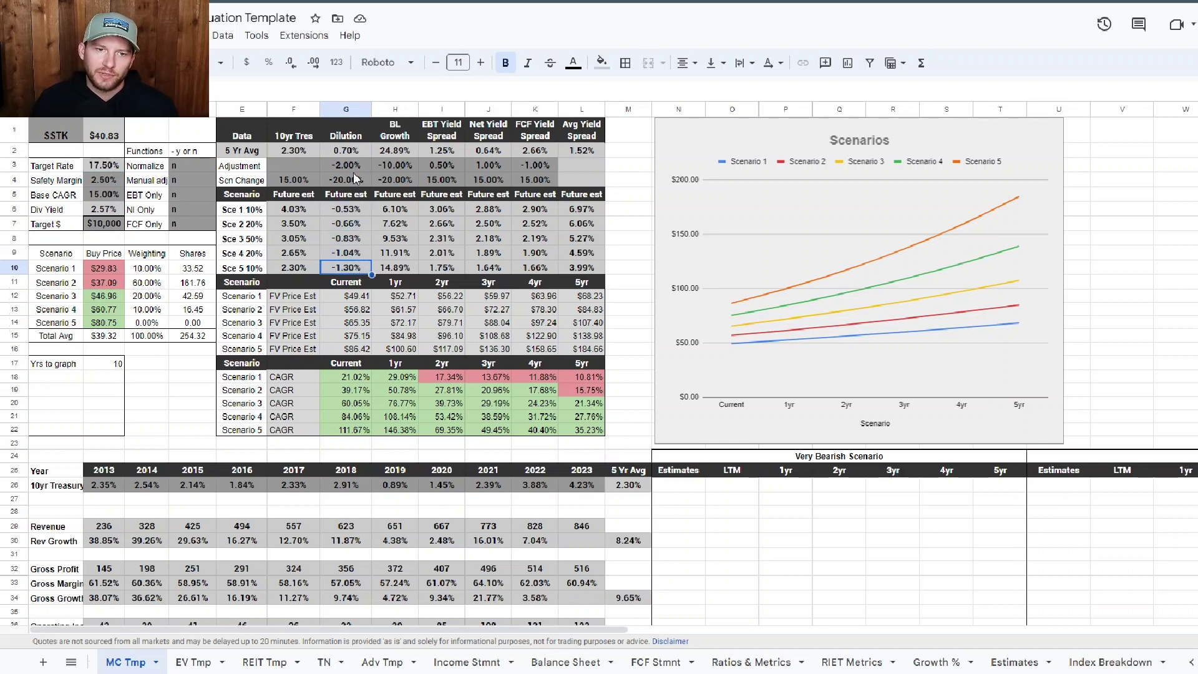
{"action": "left_click", "coordinate": [353, 170]}
{"action": "type", "text": "3"}
{"action": "key", "text": "Return"}
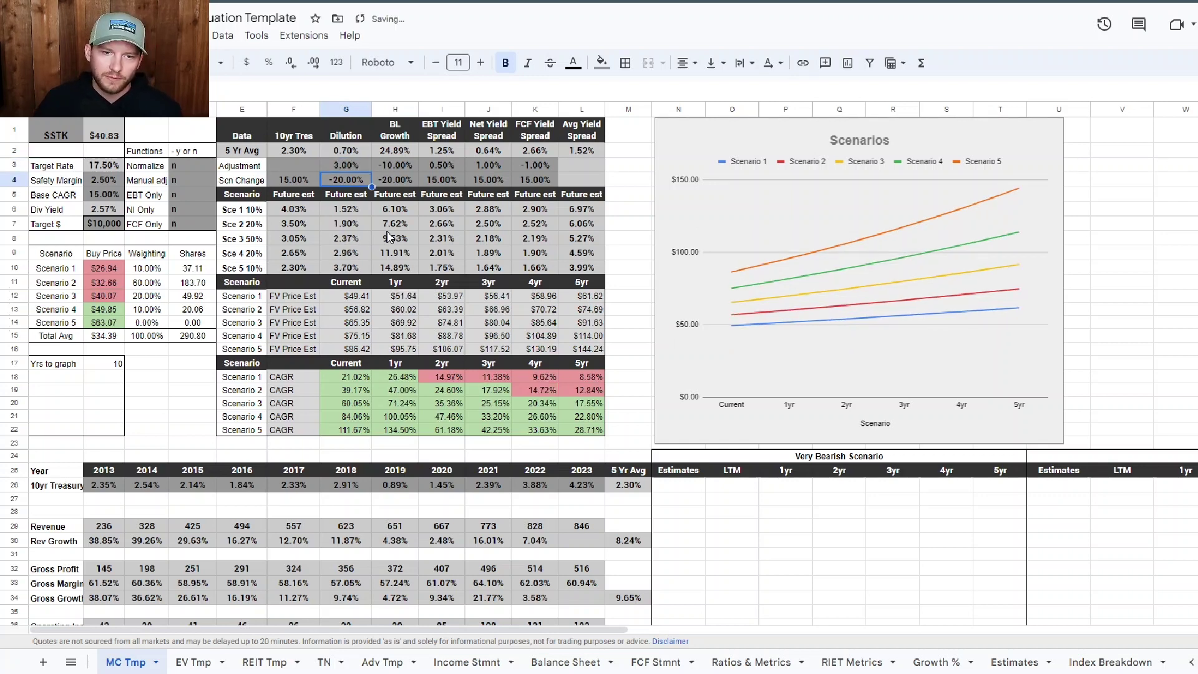
Step: Set the dilution adjustment to -3% and check the dilution estimates for scenarios 5 and 1
{"action": "left_click", "coordinate": [347, 164]}
{"action": "type", "text": "-3"}
{"action": "key", "text": "Return"}
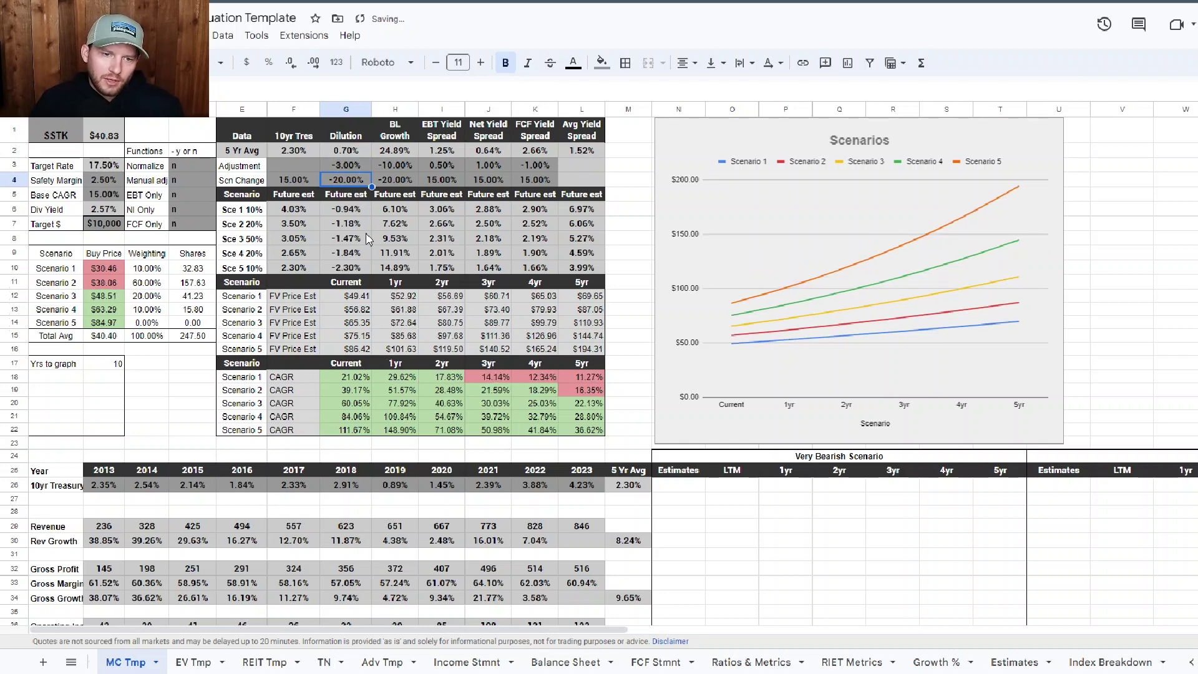
{"action": "left_click", "coordinate": [363, 271]}
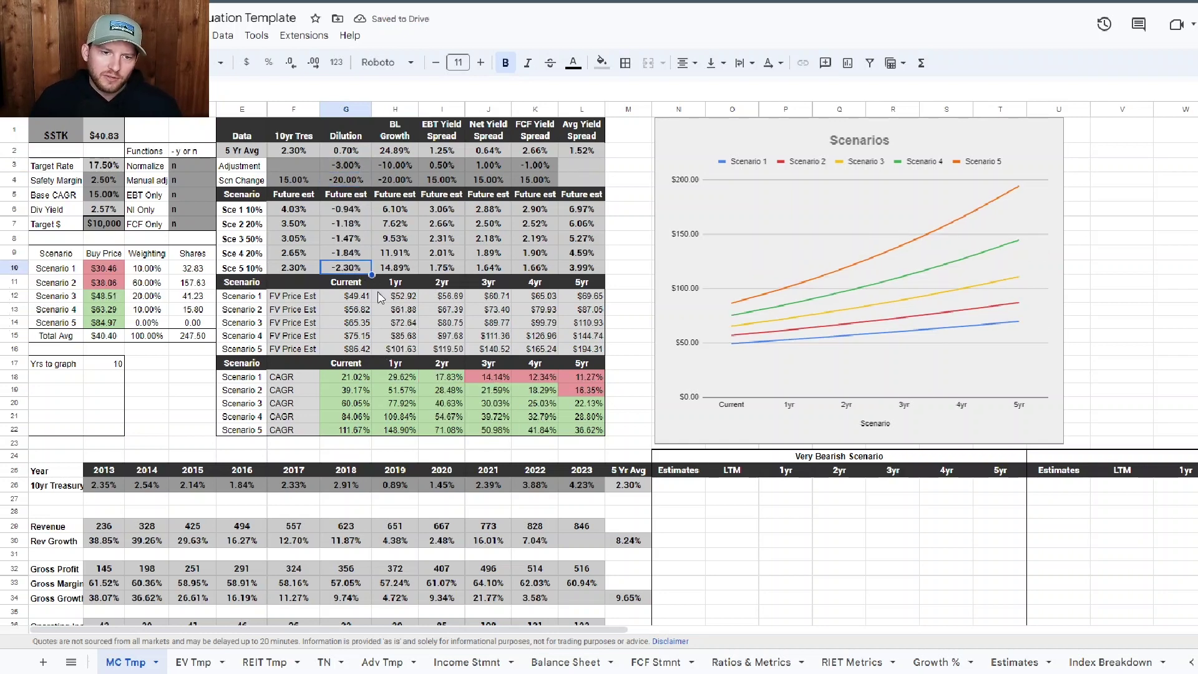
{"action": "left_click", "coordinate": [350, 211]}
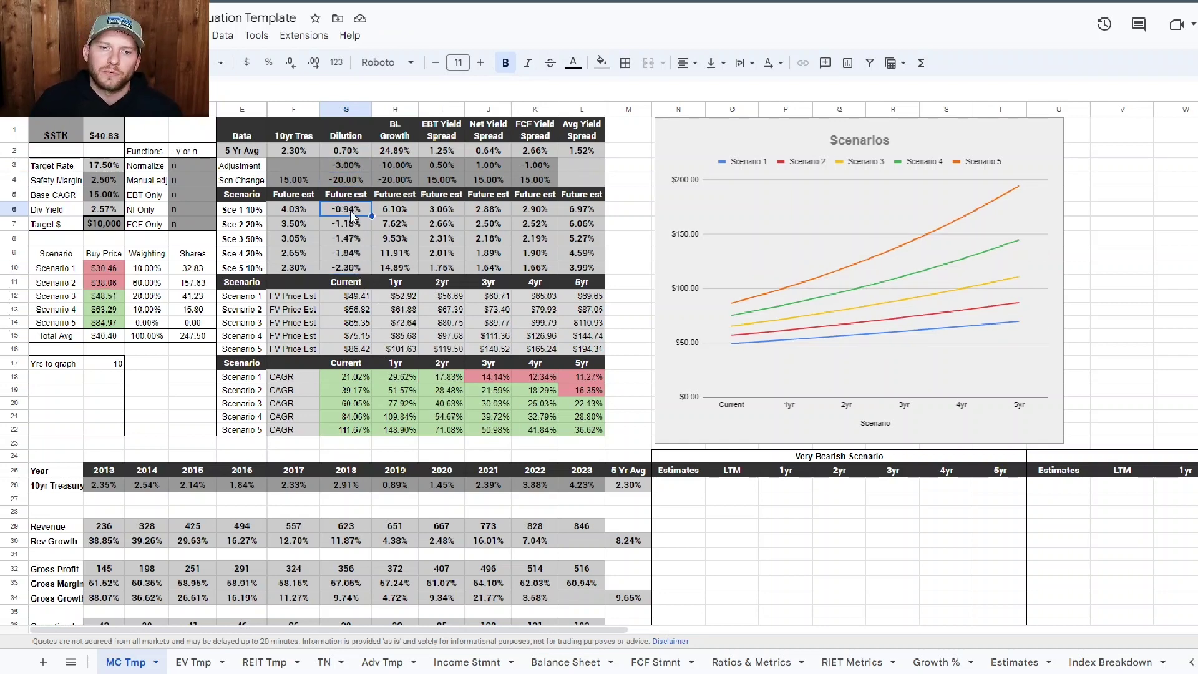
Step: Set the dilution scenario change to -25% and check the dilution and growth estimates across the scenarios
{"action": "left_click", "coordinate": [340, 180]}
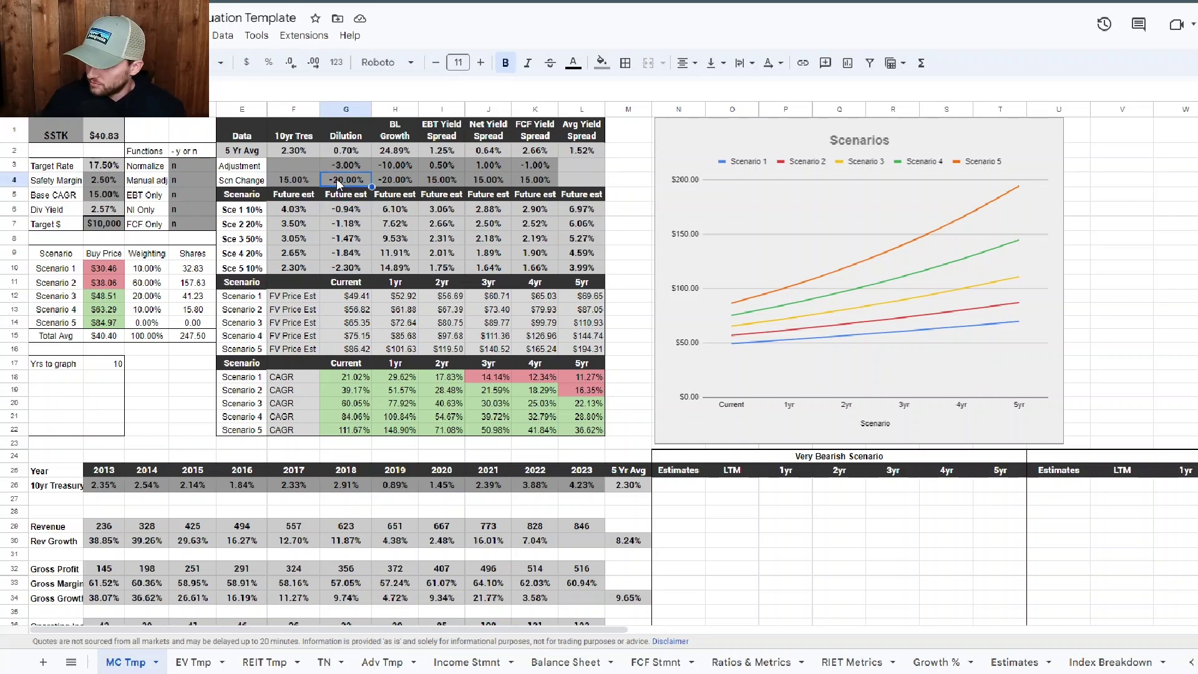
{"action": "type", "text": "-25"}
{"action": "key", "text": "Return"}
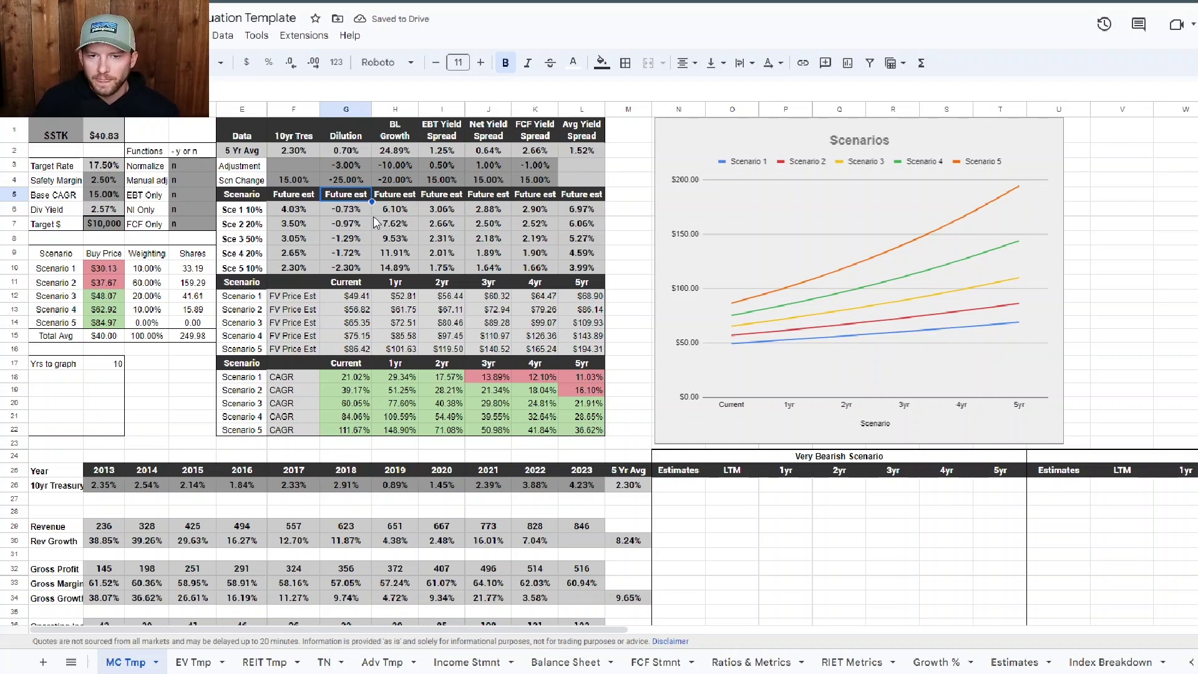
{"action": "left_click_drag", "start_coordinate": [359, 211], "coordinate": [385, 270]}
{"action": "left_click", "coordinate": [385, 269]}
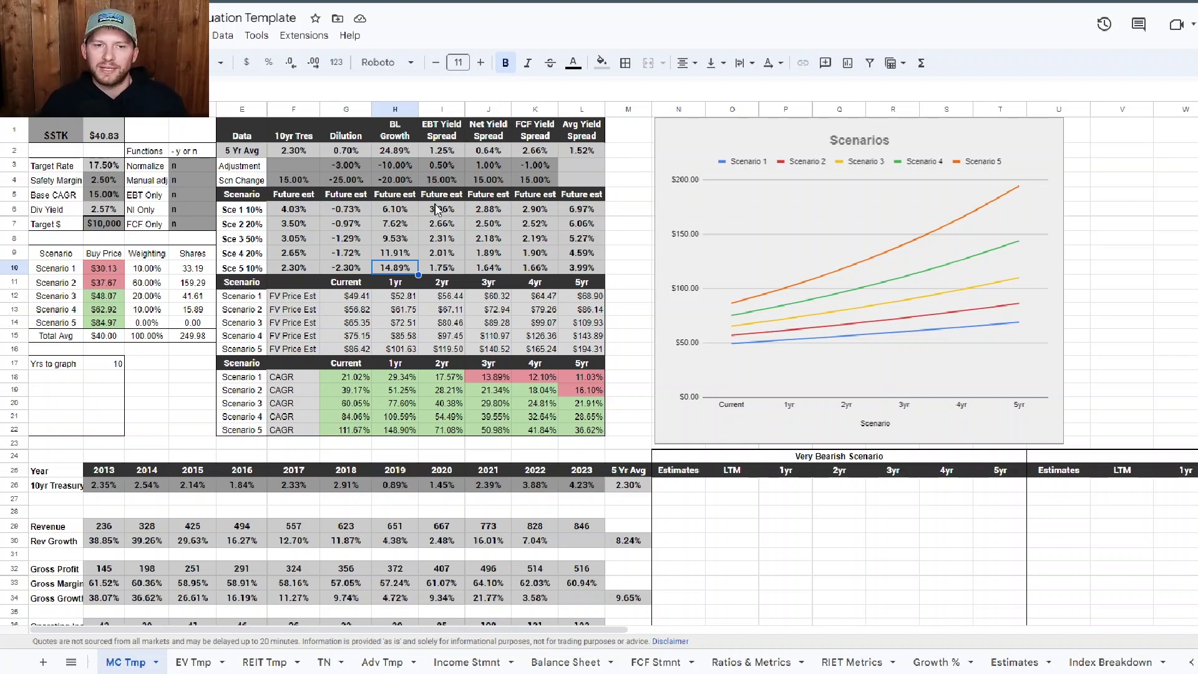
Step: Compare the 5-year average bottom-line growth with the 5-year average revenue growth and the growth estimates for scenarios 3 and 1
{"action": "left_click", "coordinate": [397, 153]}
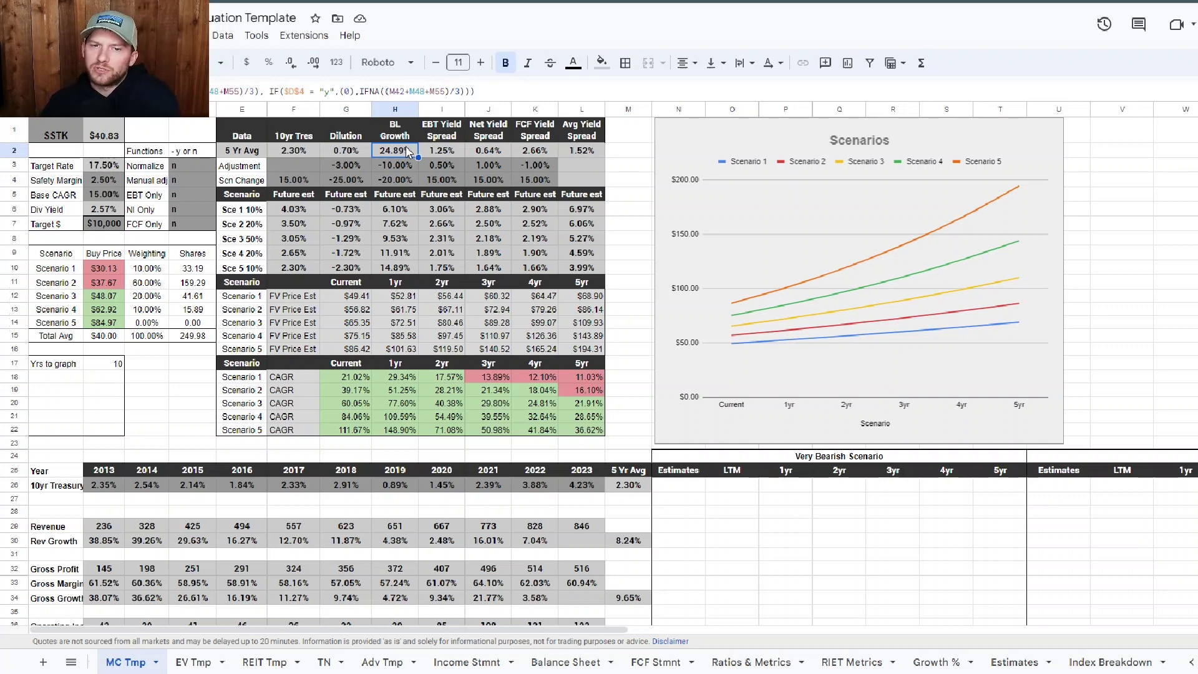
{"action": "scroll", "coordinate": [407, 152], "scroll_direction": "down", "scroll_amount": 3}
{"action": "left_click", "coordinate": [629, 430]}
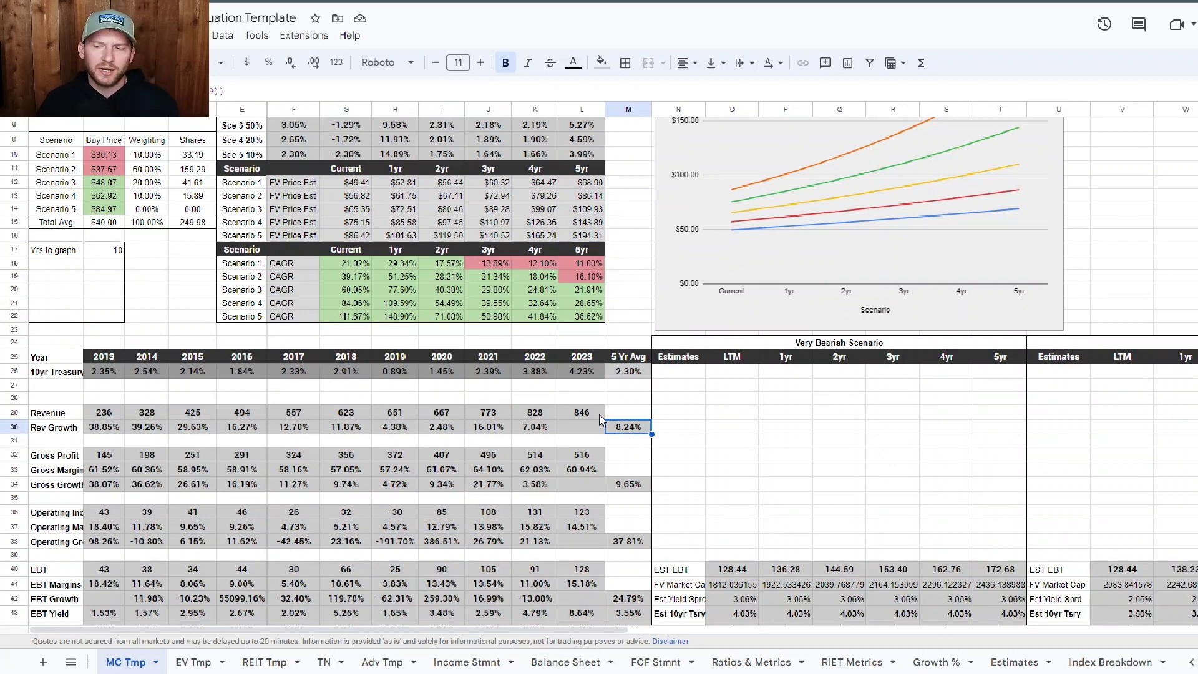
{"action": "scroll", "coordinate": [603, 419], "scroll_direction": "up", "scroll_amount": 3}
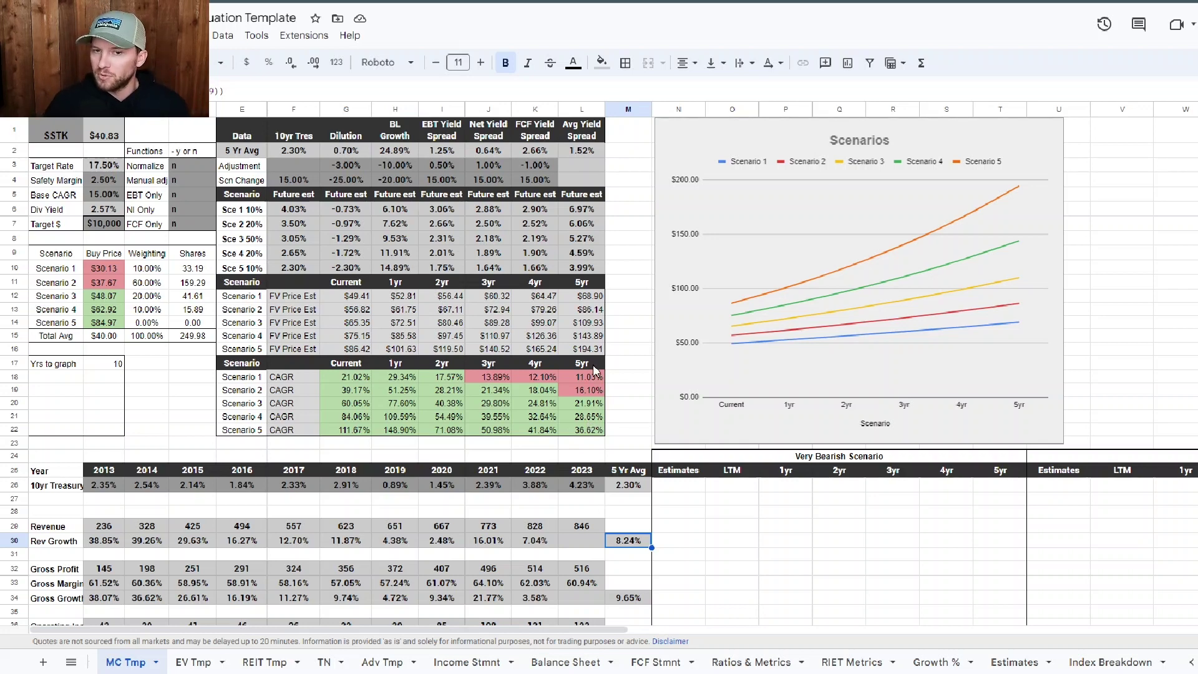
{"action": "left_click", "coordinate": [387, 238]}
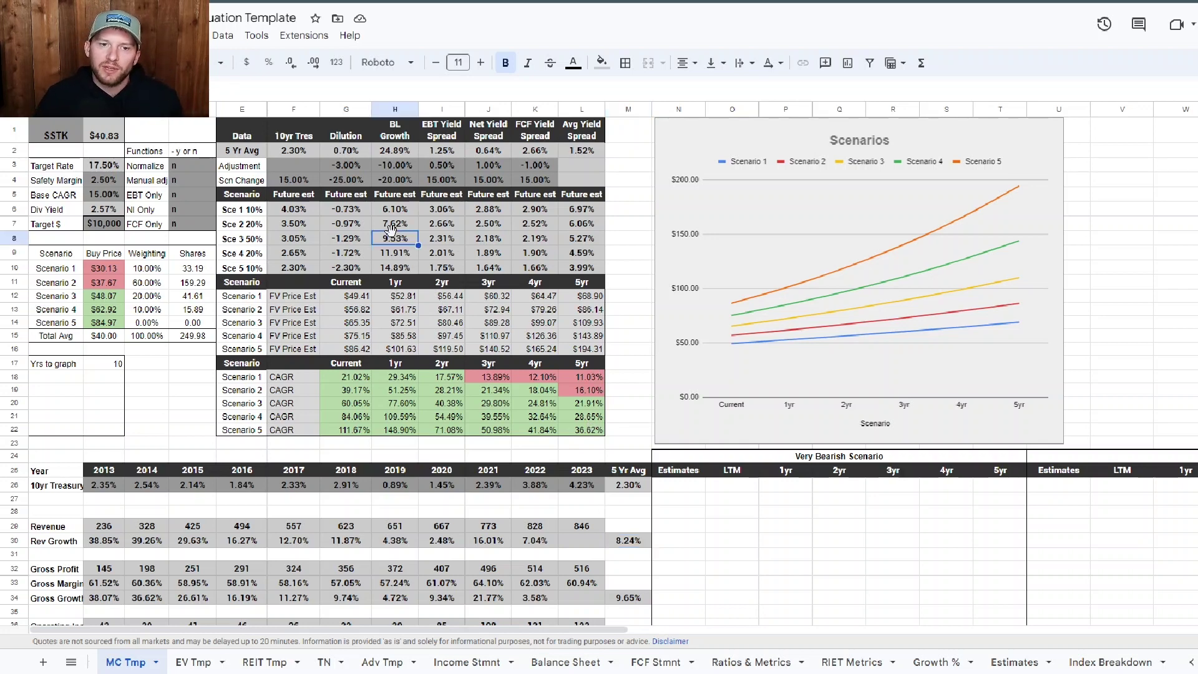
{"action": "left_click", "coordinate": [403, 207]}
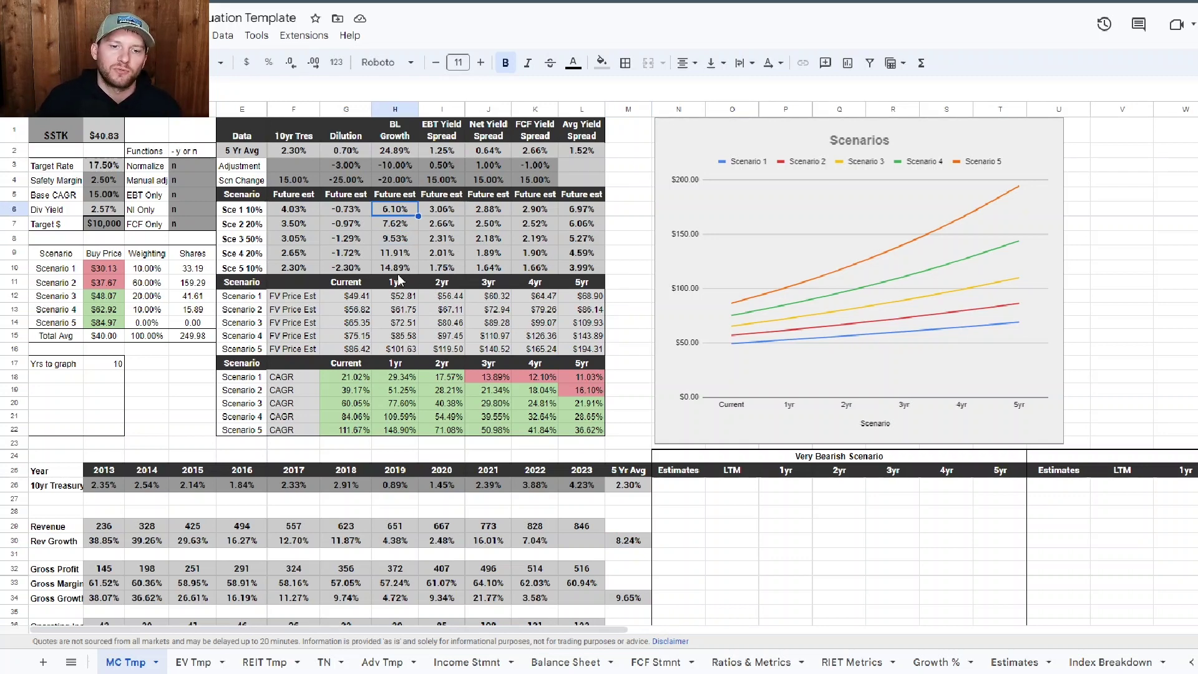
Step: Compare the bottom-line growth estimates of the most bearish scenario with those of scenarios 4 and 5
{"action": "left_click", "coordinate": [399, 272]}
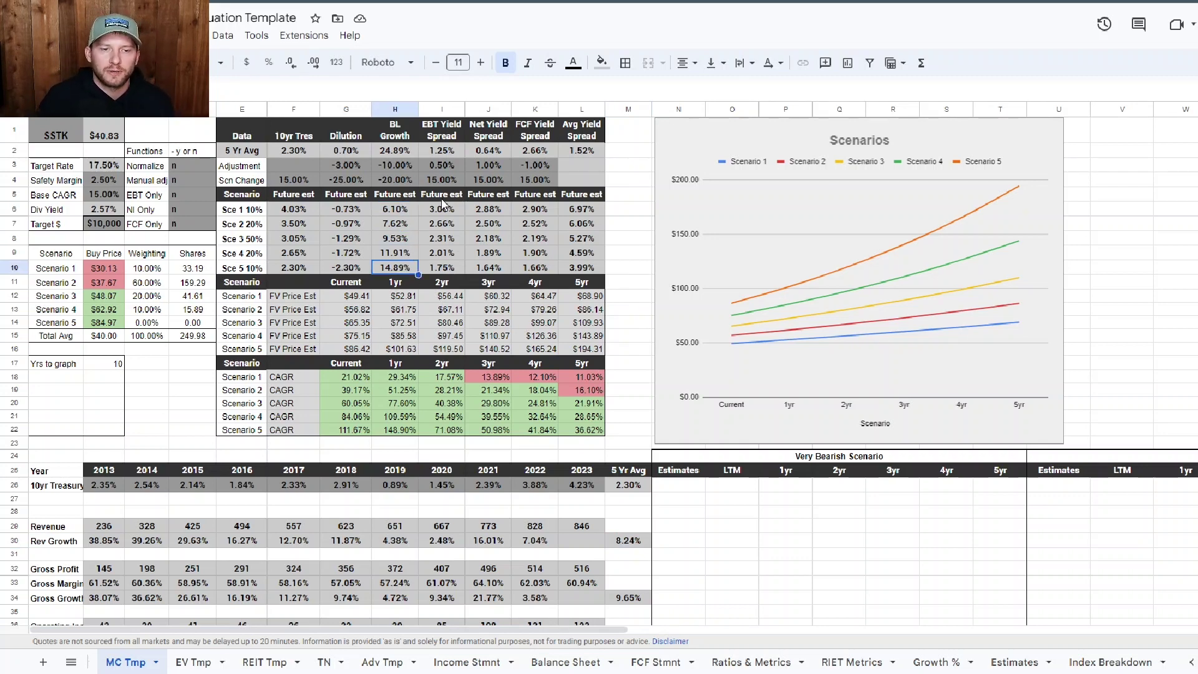
{"action": "left_click", "coordinate": [405, 212]}
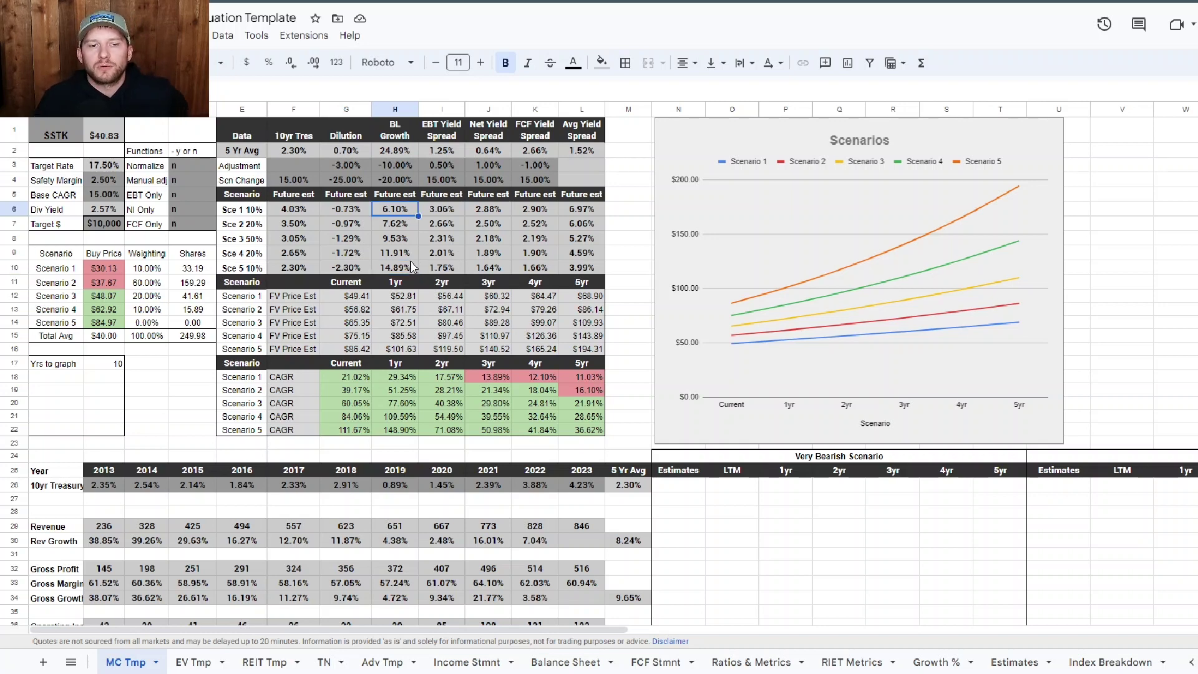
{"action": "left_click", "coordinate": [404, 256]}
{"action": "left_click", "coordinate": [397, 269]}
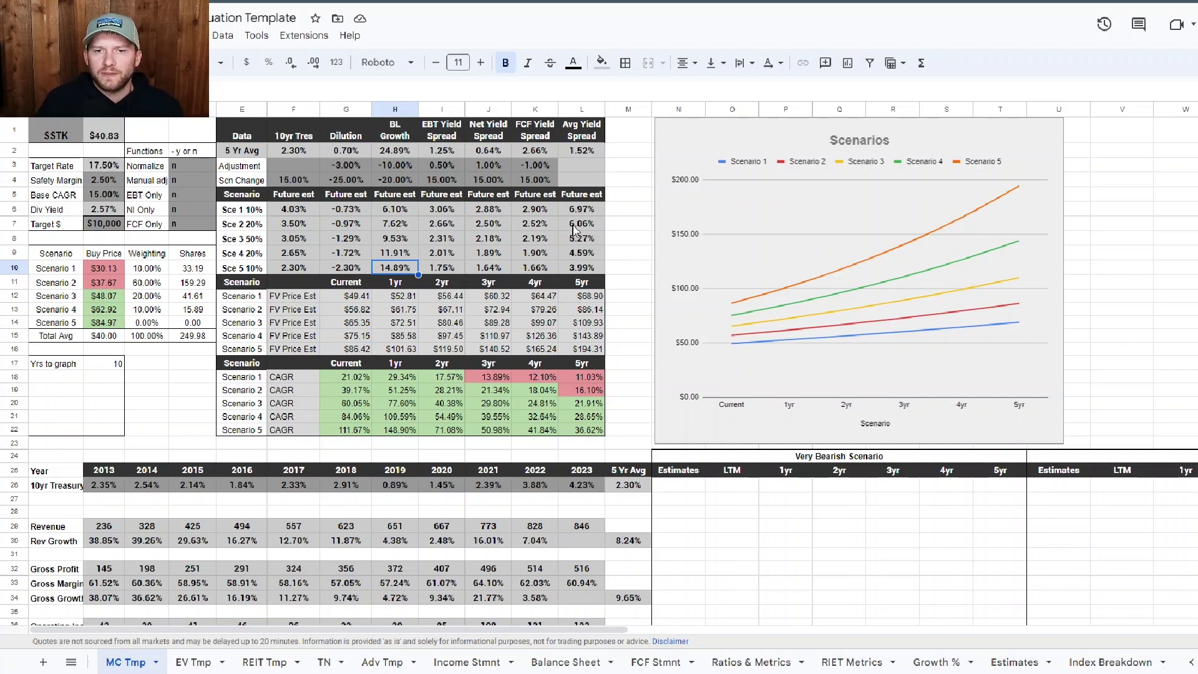
Step: Compare the average yield spread estimates across scenarios 1 to 5
{"action": "left_click", "coordinate": [588, 205]}
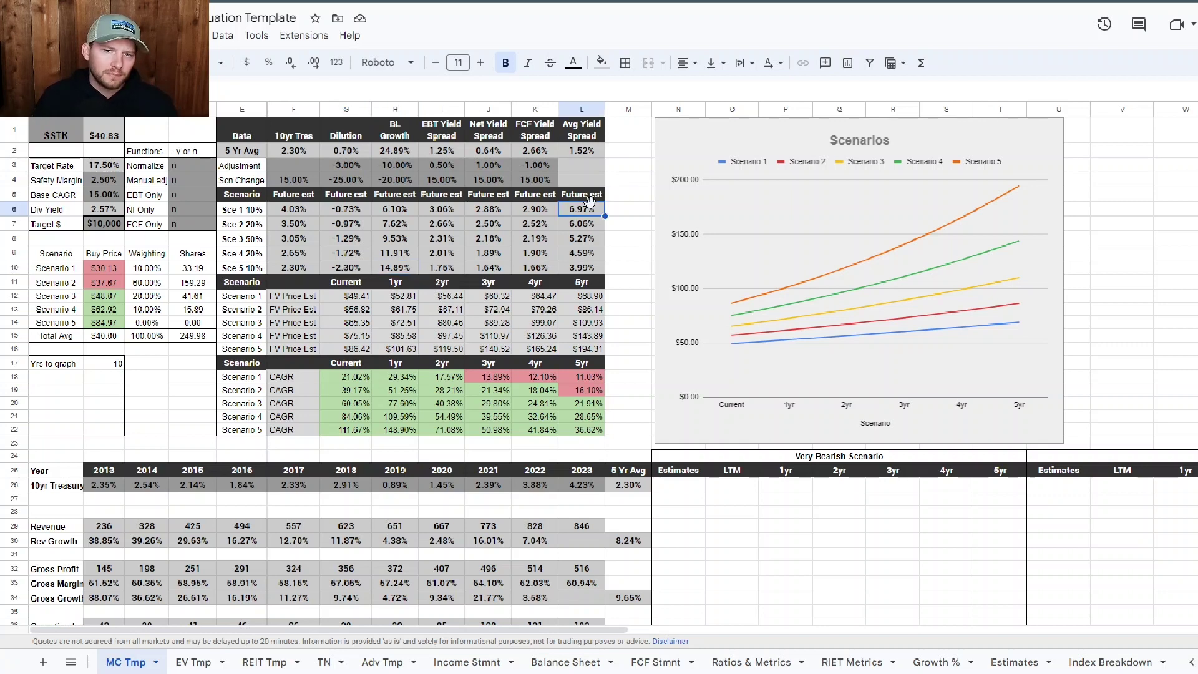
{"action": "left_click", "coordinate": [589, 253]}
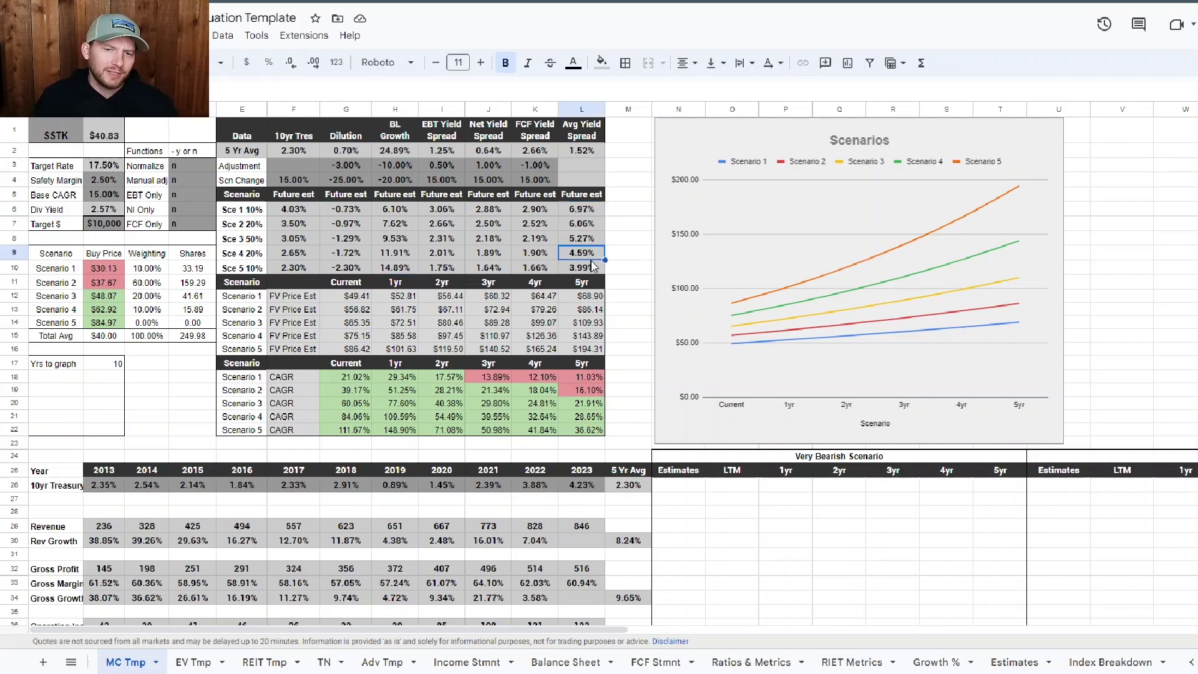
{"action": "left_click", "coordinate": [591, 267]}
{"action": "left_click_drag", "start_coordinate": [589, 208], "coordinate": [591, 239]}
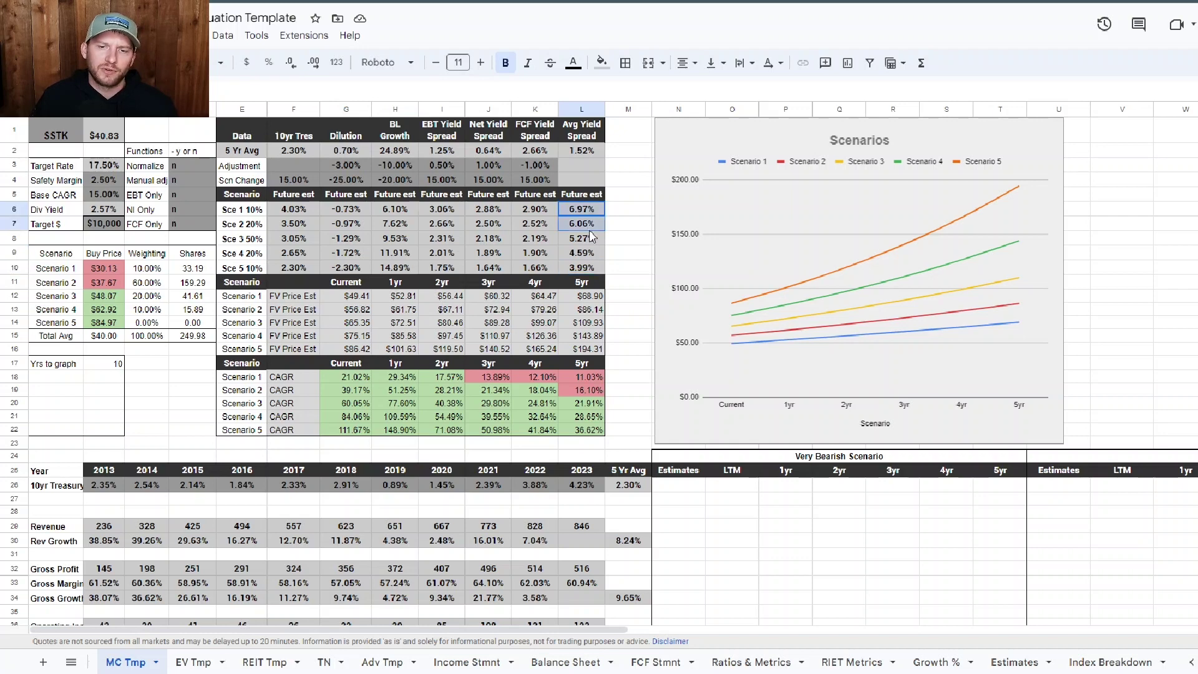
{"action": "left_click", "coordinate": [588, 253]}
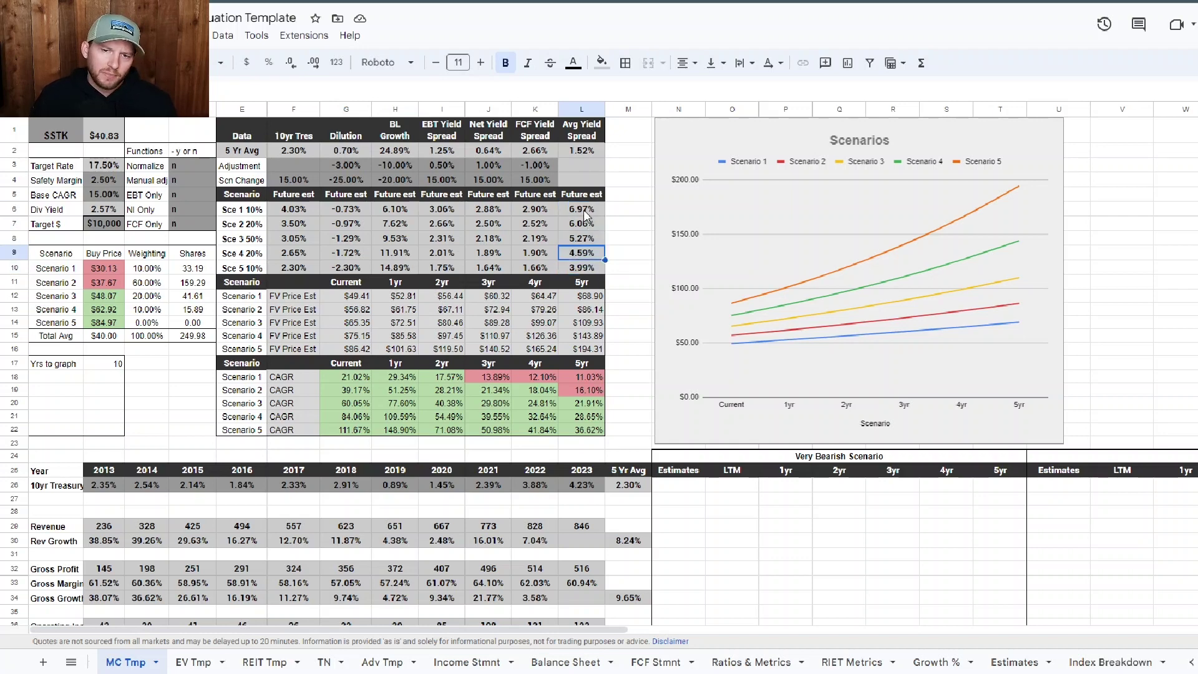
{"action": "left_click", "coordinate": [579, 212]}
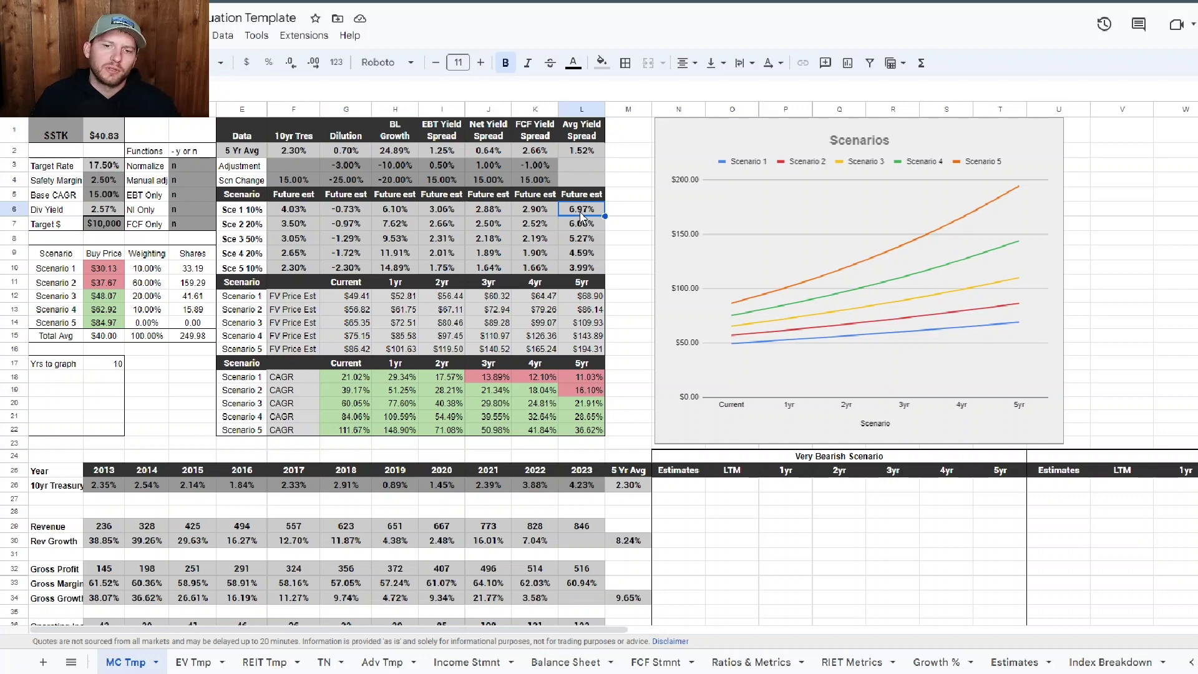
{"action": "left_click", "coordinate": [589, 222]}
{"action": "left_click", "coordinate": [593, 269]}
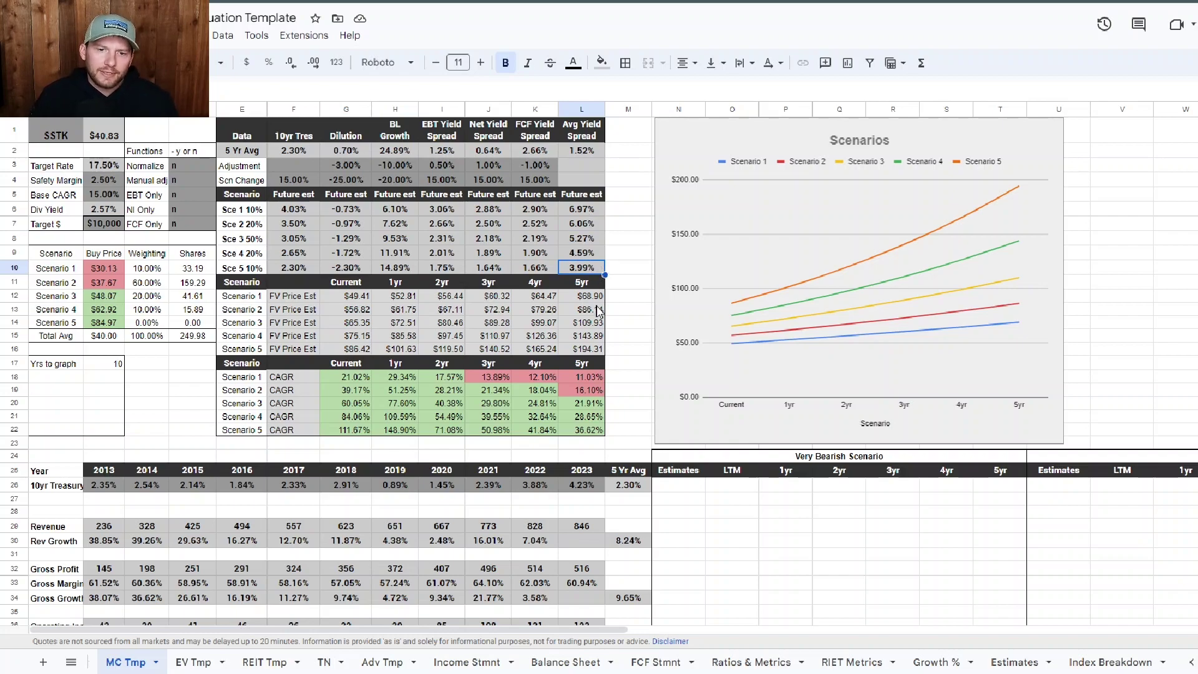
Step: Examine the most recent EBT, net and FCF yields in the Bottom Line Yields chart
{"action": "scroll", "coordinate": [598, 310], "scroll_direction": "down", "scroll_amount": 20}
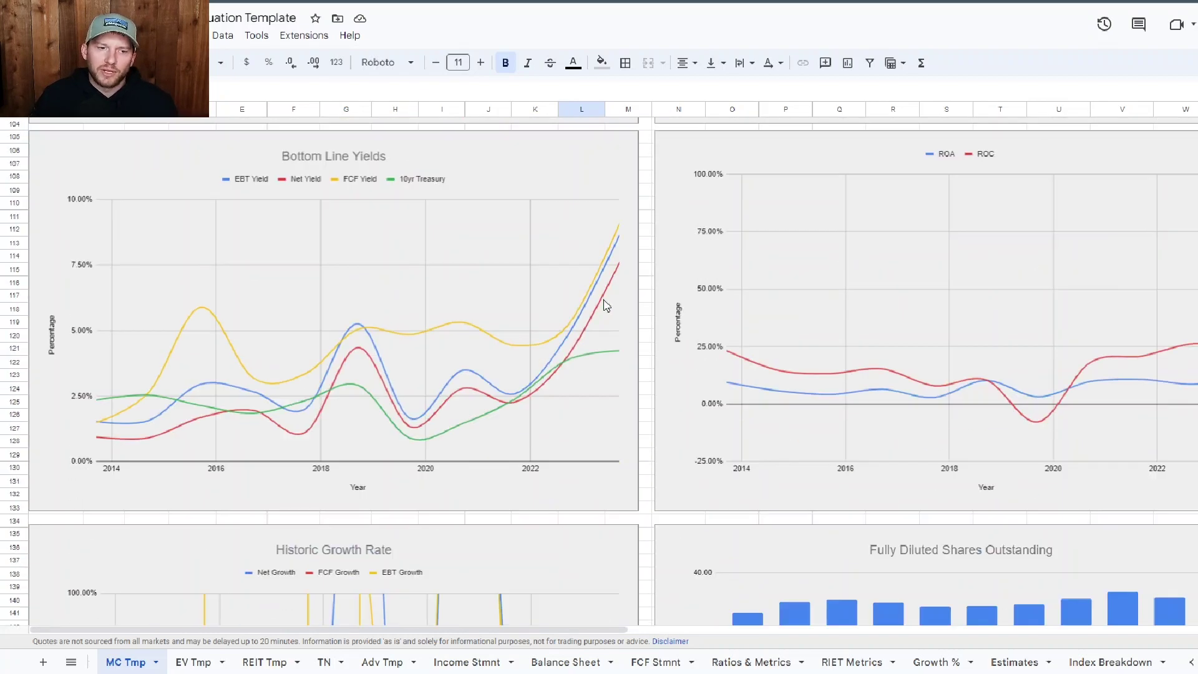
{"action": "left_click", "coordinate": [621, 236]}
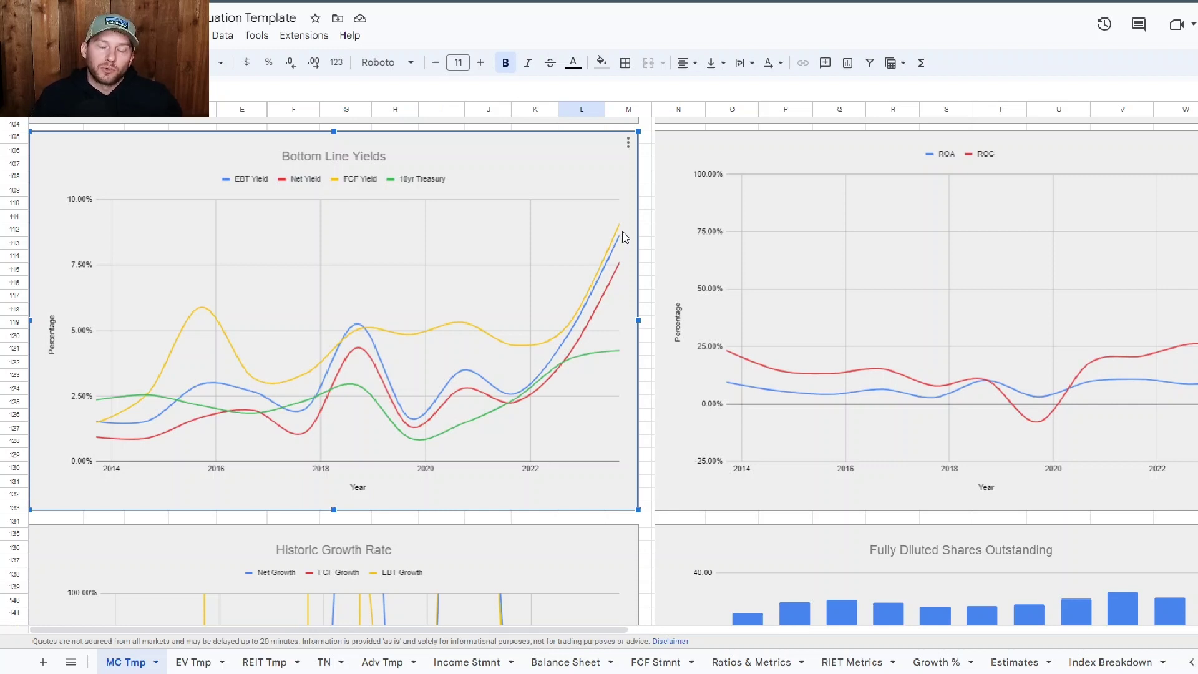
{"action": "mouse_move", "coordinate": [621, 239]}
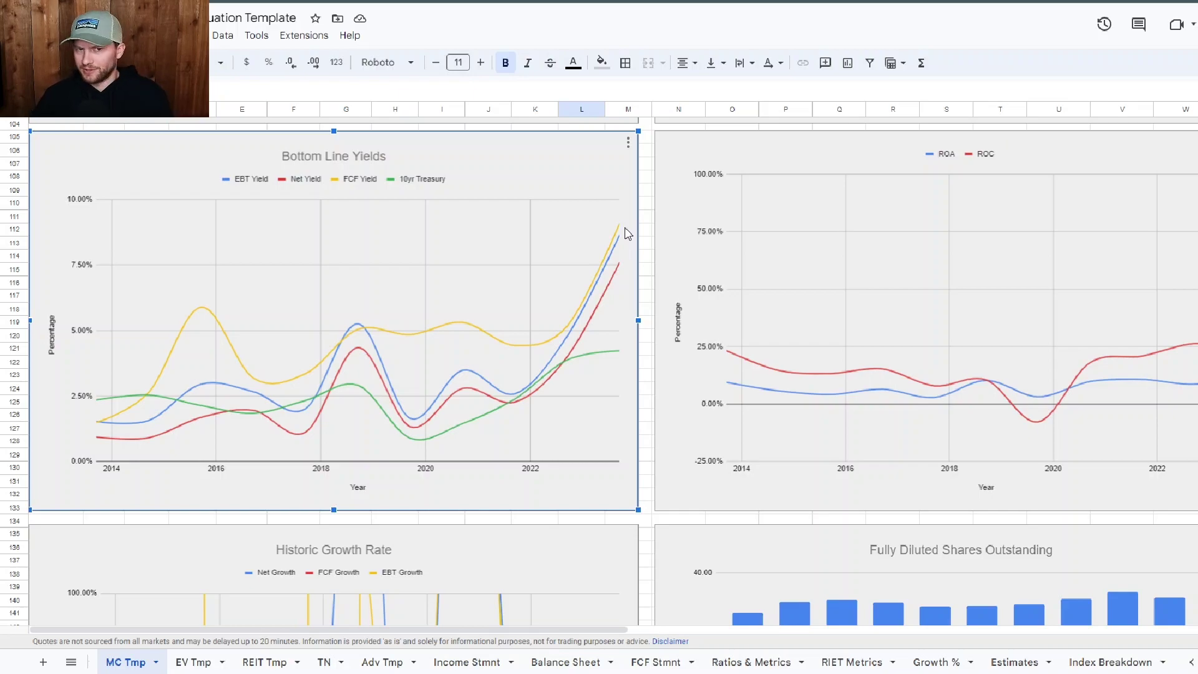
Step: Check scenario 1's bottom-line growth and average yield spread estimates against the history in the Bottom Line Yields chart
{"action": "scroll", "coordinate": [628, 234], "scroll_direction": "up", "scroll_amount": 15}
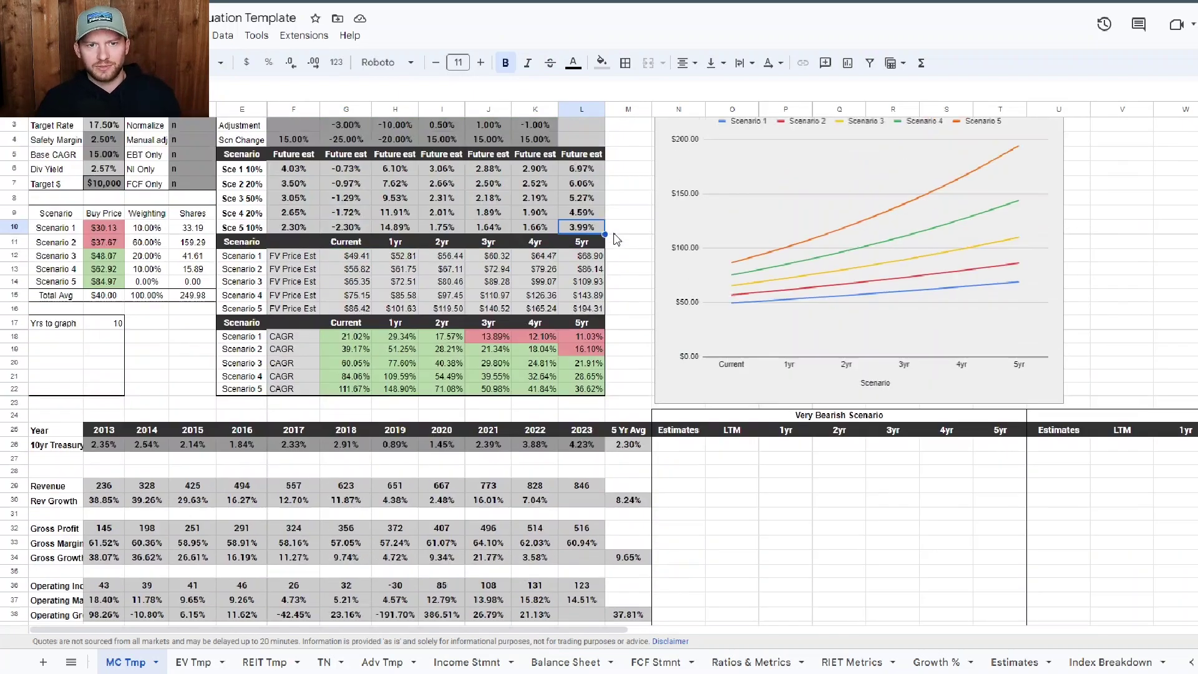
{"action": "left_click", "coordinate": [422, 213]}
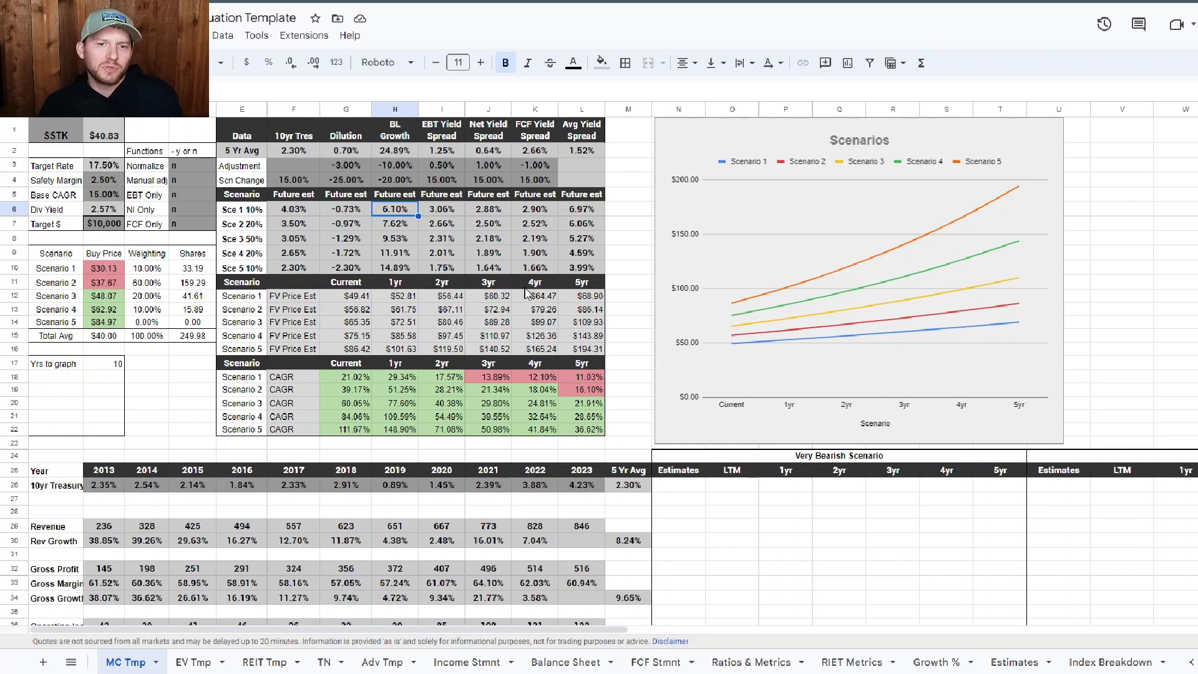
{"action": "left_click", "coordinate": [591, 211]}
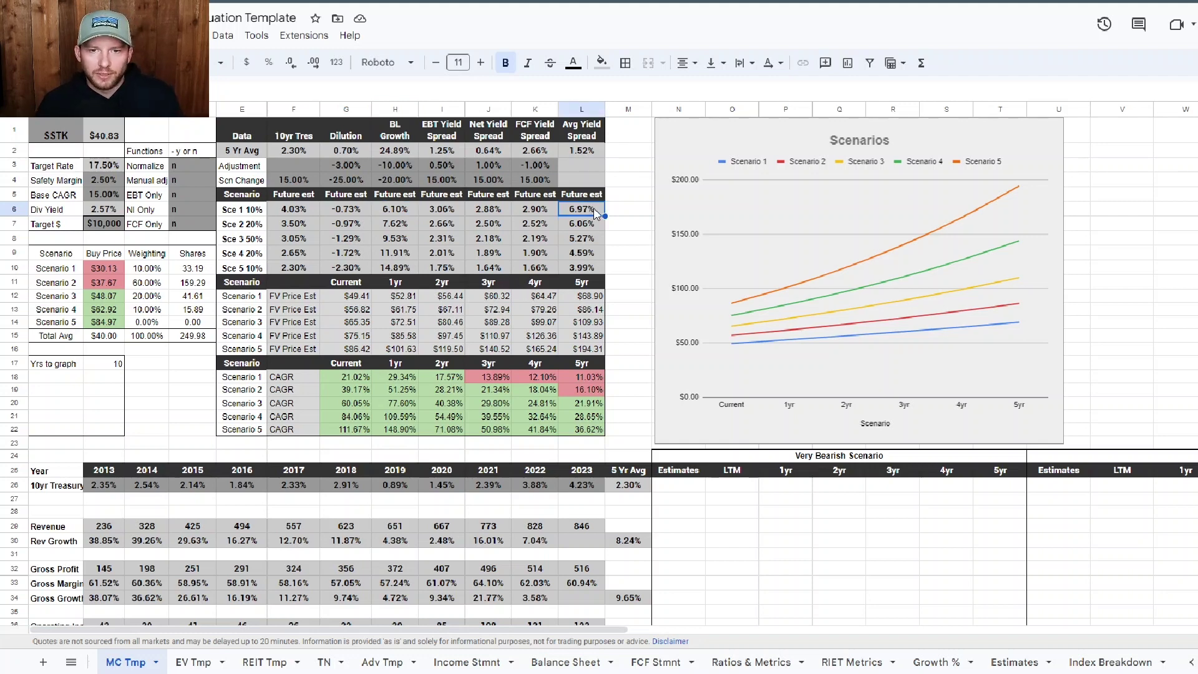
{"action": "scroll", "coordinate": [594, 214], "scroll_direction": "down", "scroll_amount": 3}
{"action": "scroll", "coordinate": [592, 243], "scroll_direction": "up", "scroll_amount": 3}
{"action": "scroll", "coordinate": [592, 270], "scroll_direction": "down", "scroll_amount": 18}
{"action": "scroll", "coordinate": [607, 274], "scroll_direction": "down", "scroll_amount": 3}
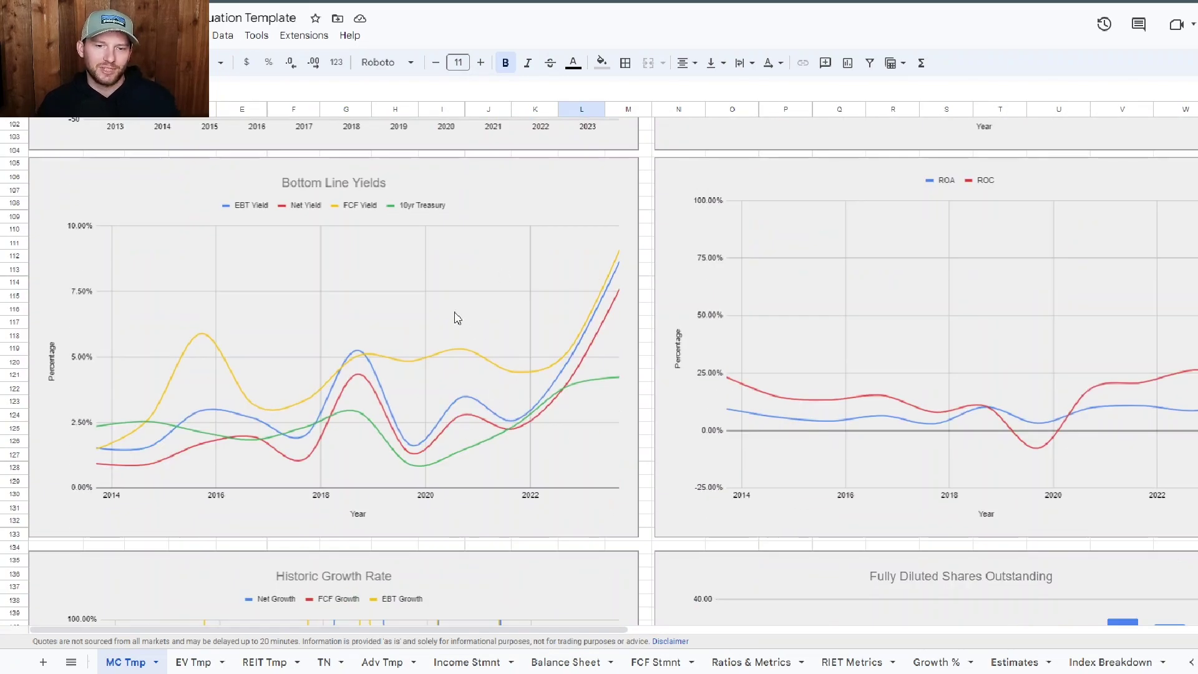
Step: Review the buy prices of scenarios 1 through 5 in the valuation summary
{"action": "scroll", "coordinate": [430, 344], "scroll_direction": "up", "scroll_amount": 1}
{"action": "scroll", "coordinate": [429, 345], "scroll_direction": "up", "scroll_amount": 18}
{"action": "scroll", "coordinate": [501, 208], "scroll_direction": "up", "scroll_amount": 3}
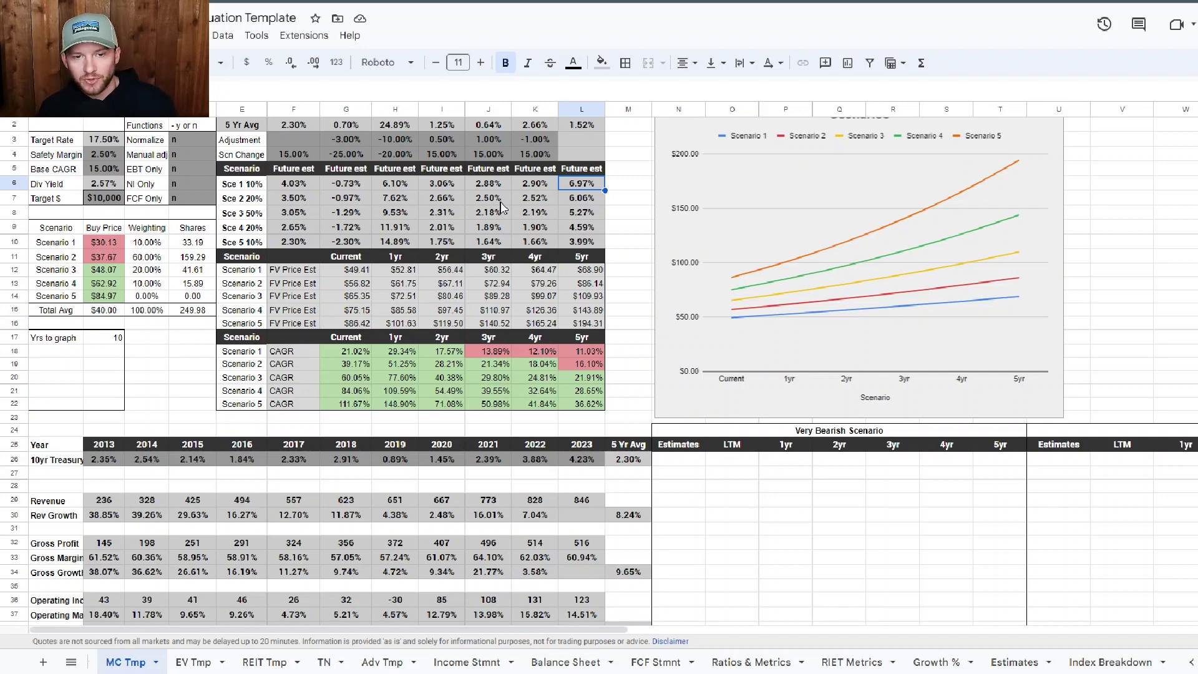
{"action": "scroll", "coordinate": [501, 207], "scroll_direction": "up", "scroll_amount": 1}
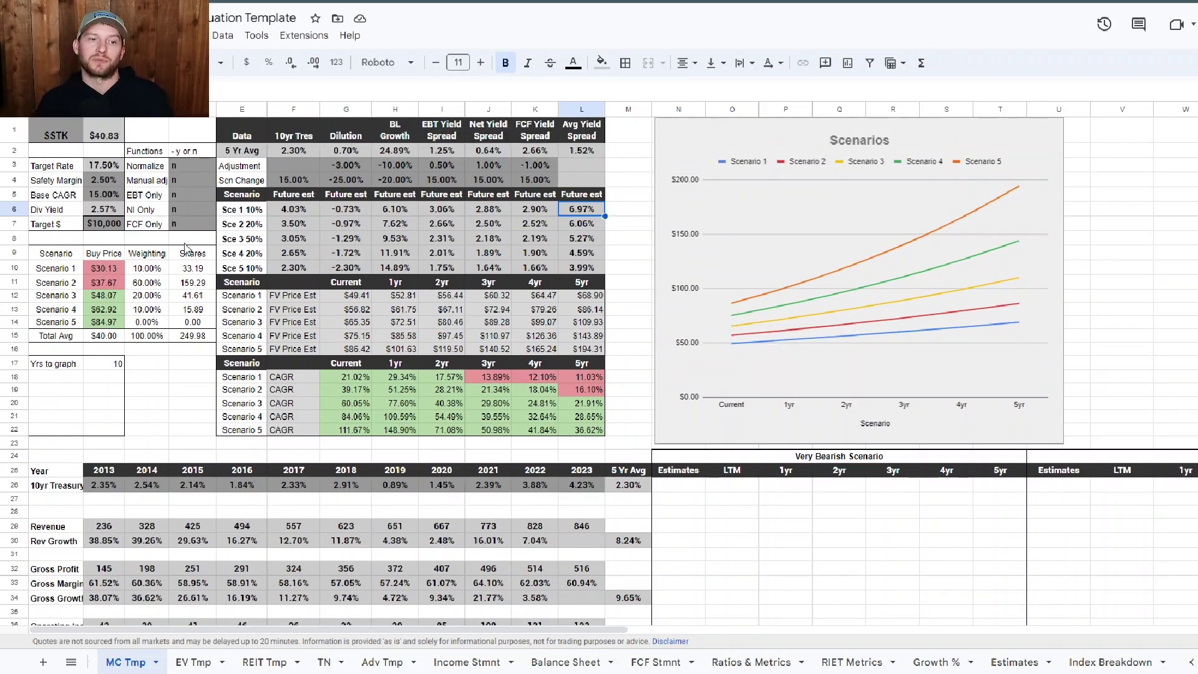
{"action": "left_click", "coordinate": [103, 274]}
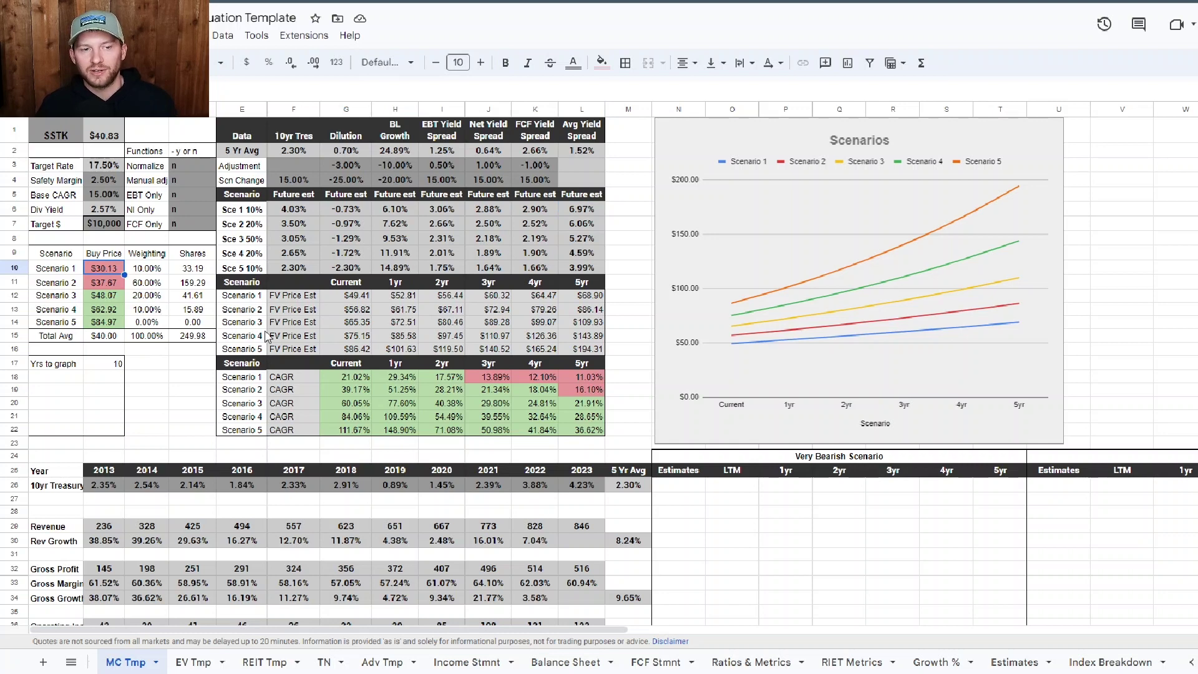
{"action": "left_click", "coordinate": [112, 286]}
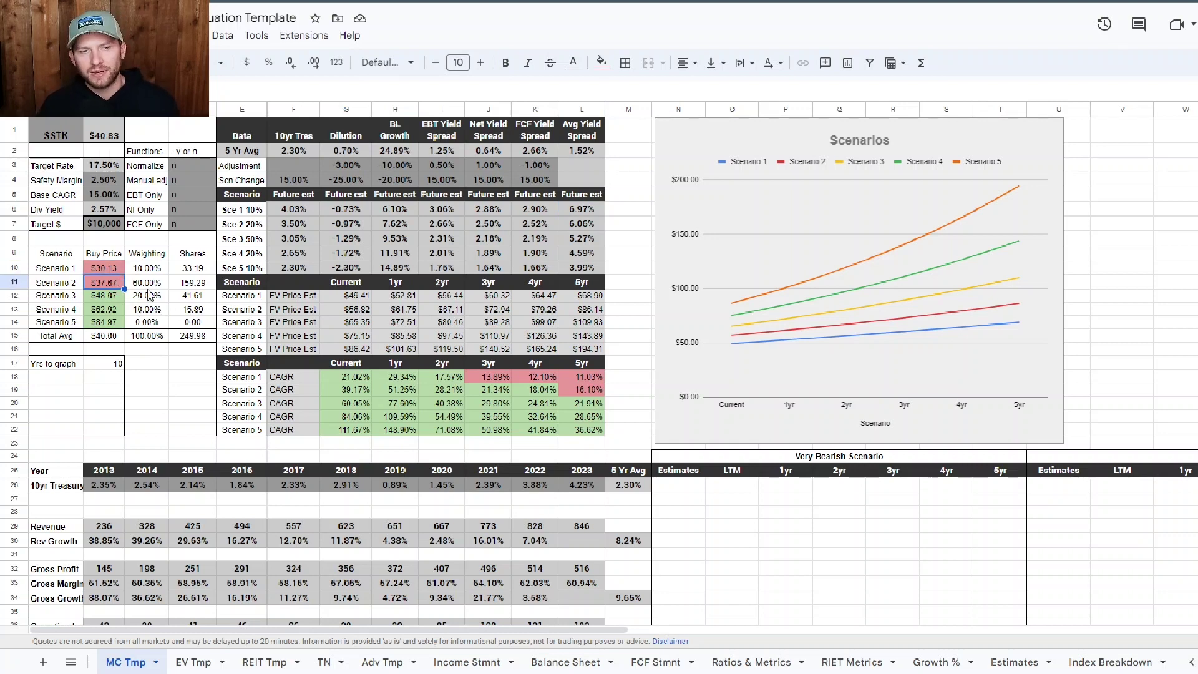
{"action": "left_click", "coordinate": [114, 299]}
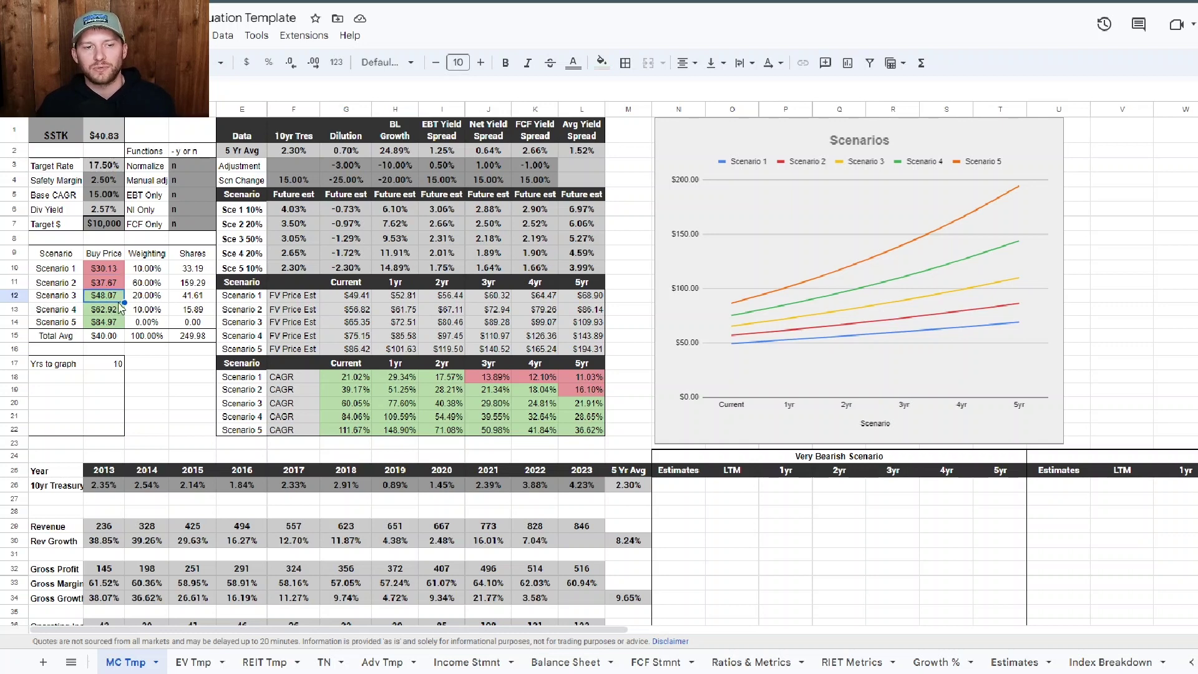
{"action": "left_click", "coordinate": [120, 312]}
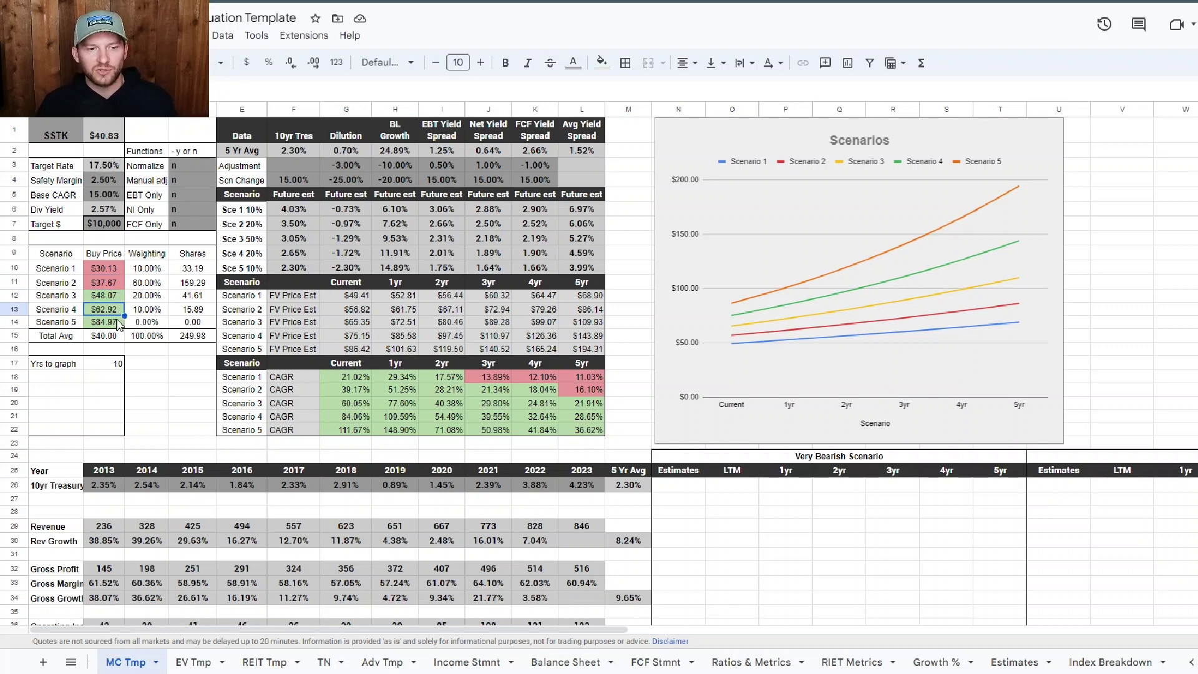
{"action": "left_click", "coordinate": [117, 323]}
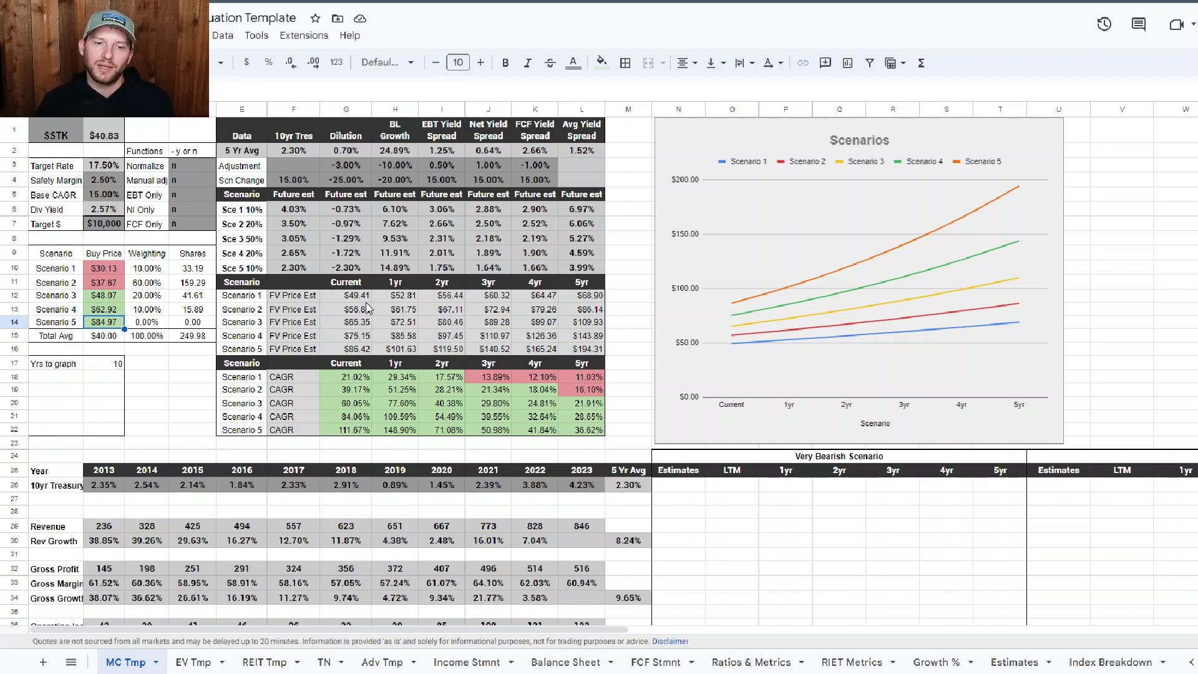
Step: Examine the current and 1-year fair value price estimates for scenarios 1 to 3
{"action": "left_click_drag", "start_coordinate": [367, 299], "coordinate": [400, 326]}
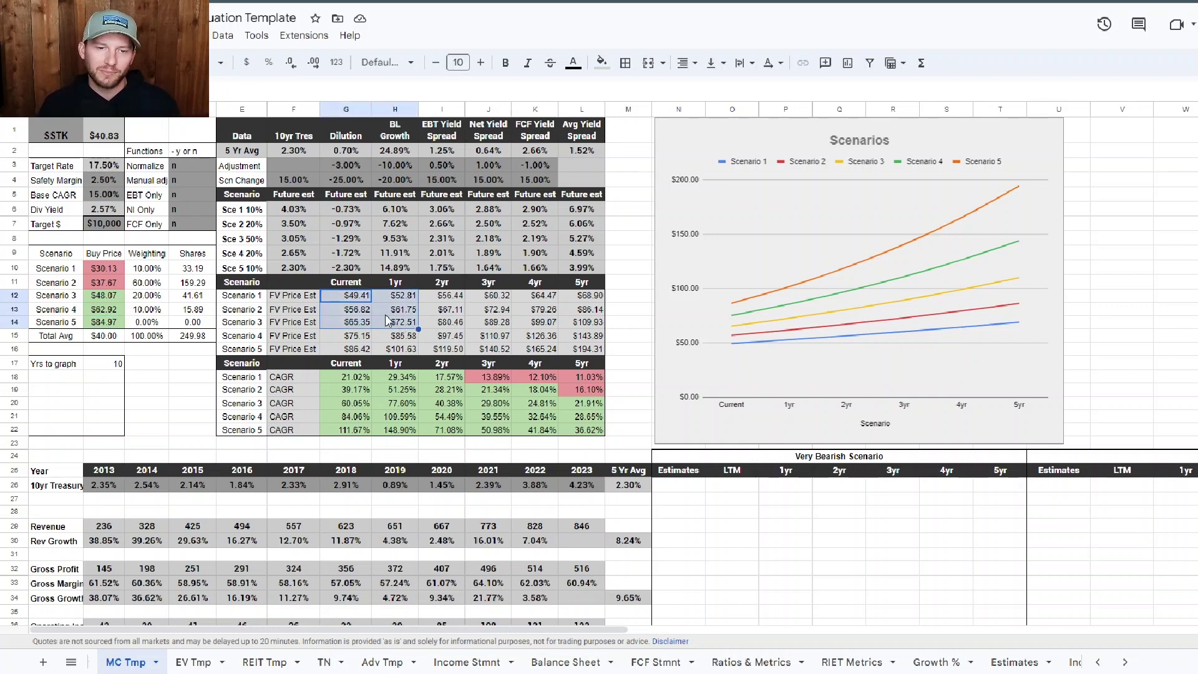
{"action": "left_click", "coordinate": [385, 314]}
{"action": "left_click", "coordinate": [367, 299]}
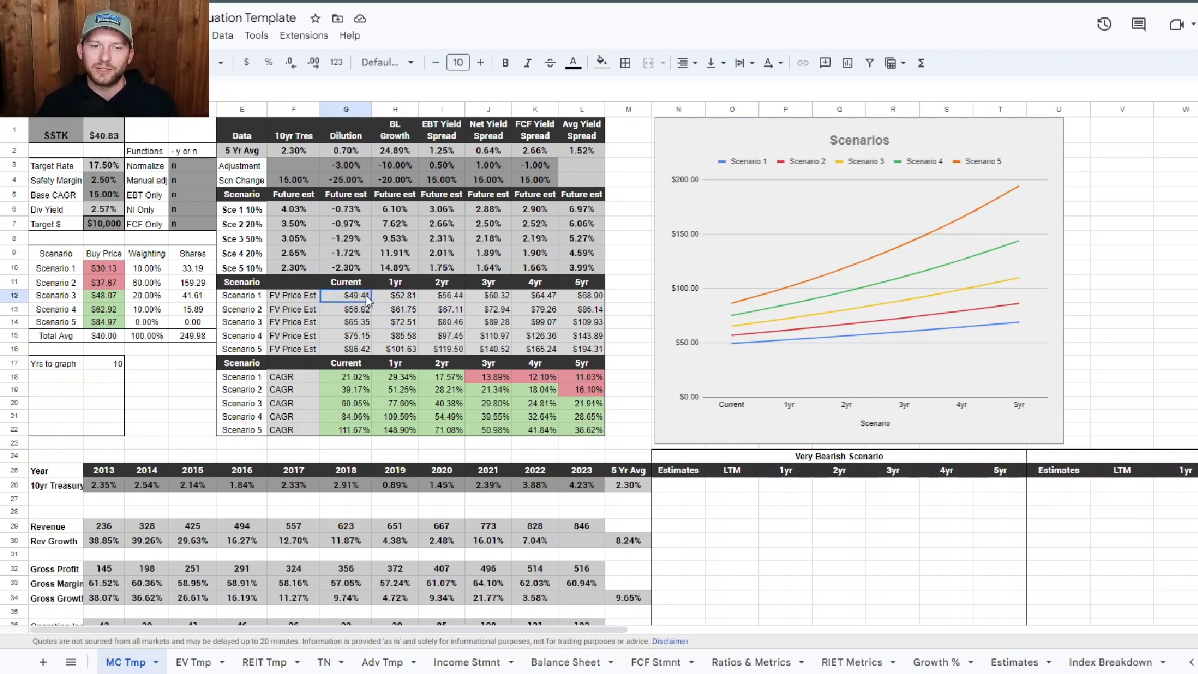
{"action": "left_click_drag", "start_coordinate": [367, 299], "coordinate": [394, 322]}
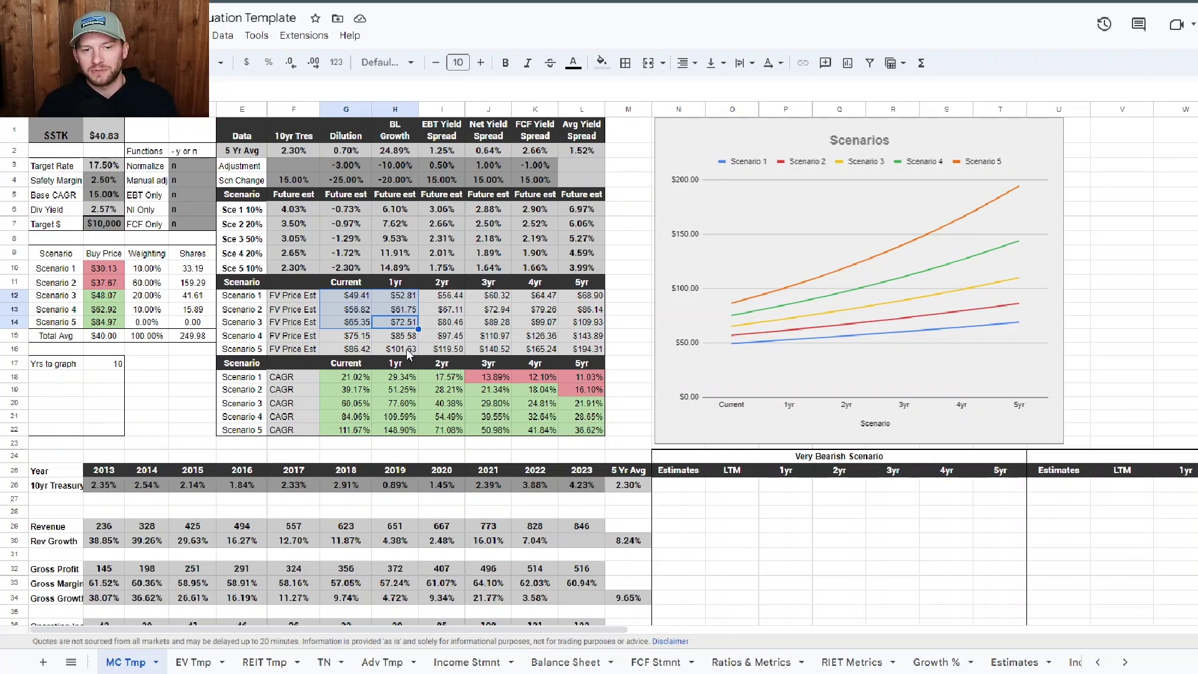
{"action": "left_click", "coordinate": [361, 299]}
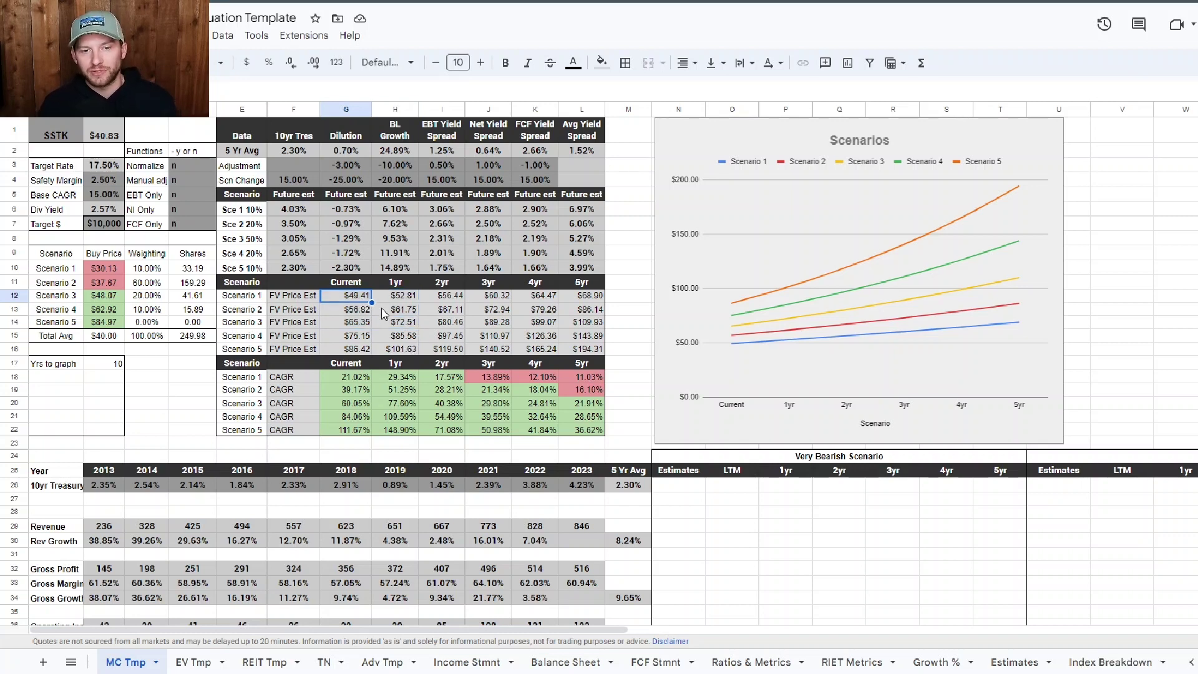
{"action": "left_click_drag", "start_coordinate": [383, 314], "coordinate": [368, 297]}
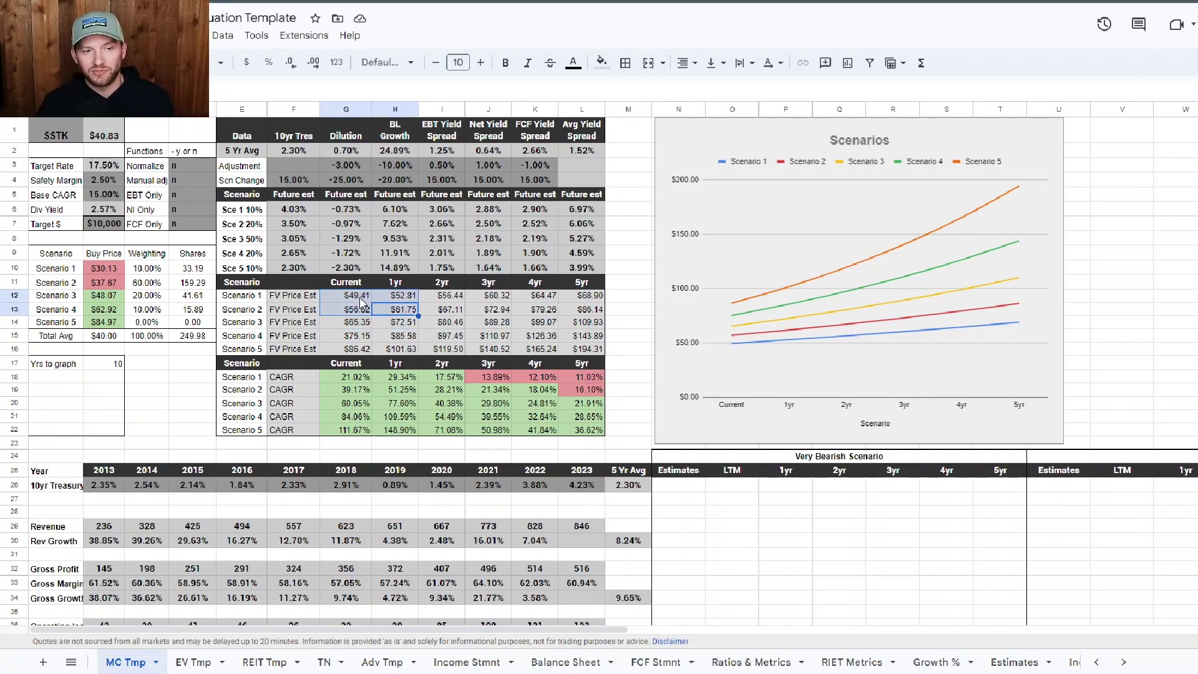
Step: Review the 5-year fair value price estimates for all five scenarios
{"action": "left_click", "coordinate": [587, 297]}
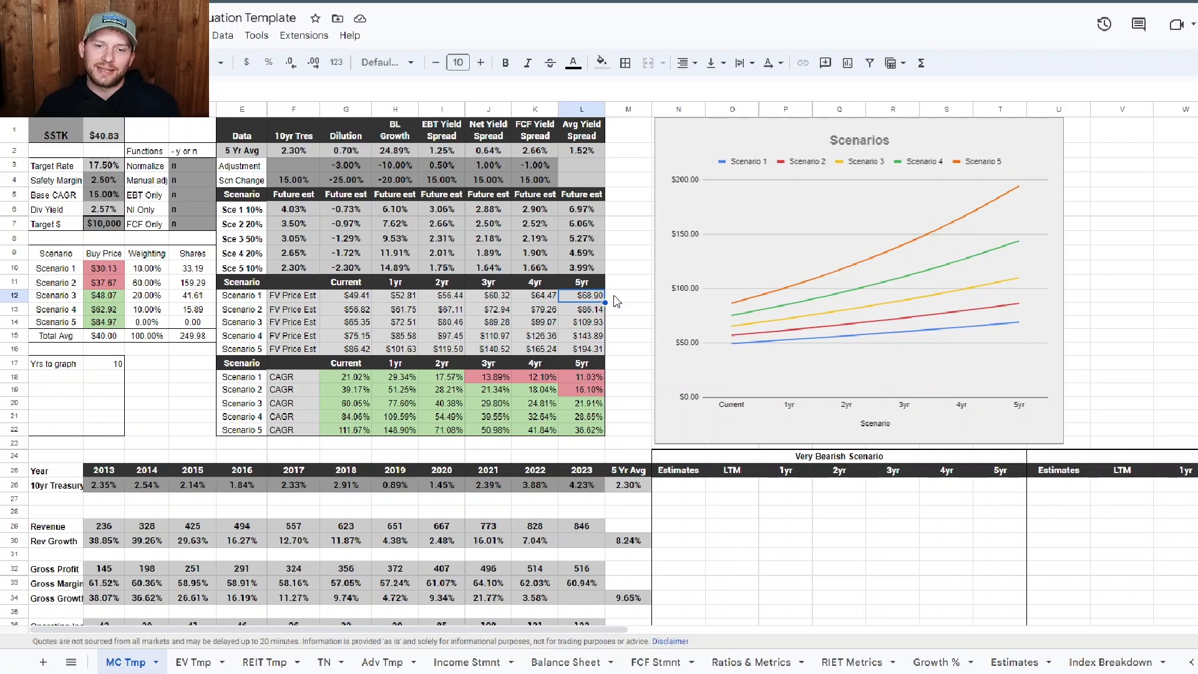
{"action": "left_click", "coordinate": [593, 315]}
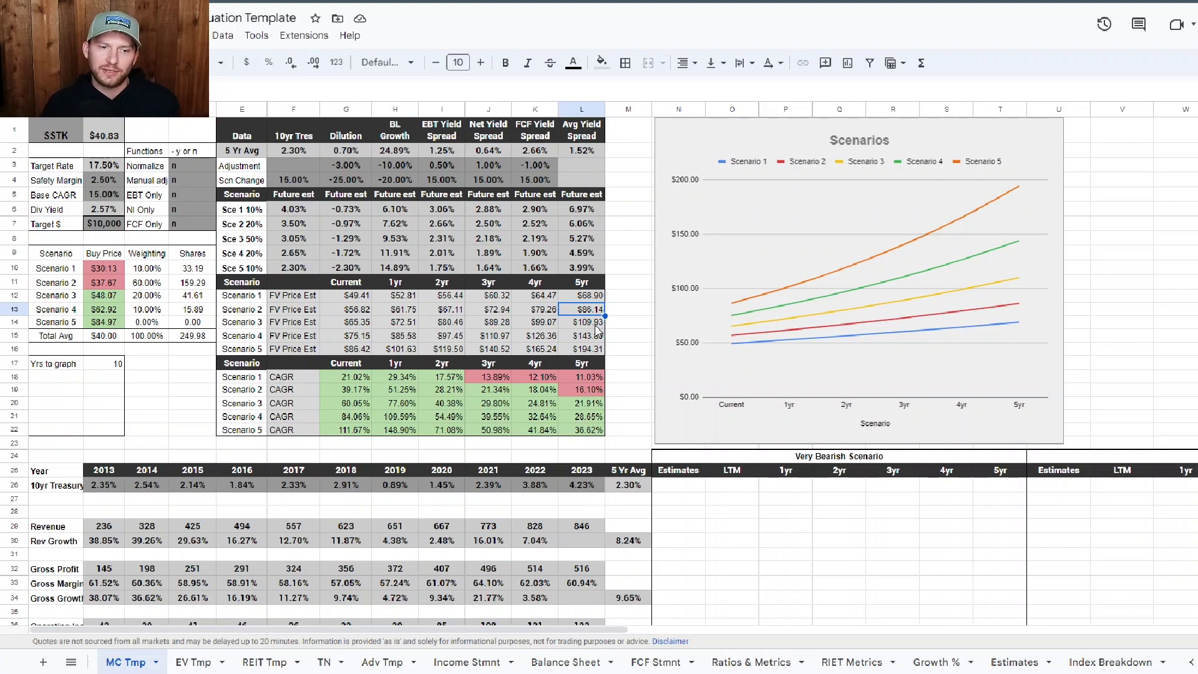
{"action": "left_click", "coordinate": [596, 326]}
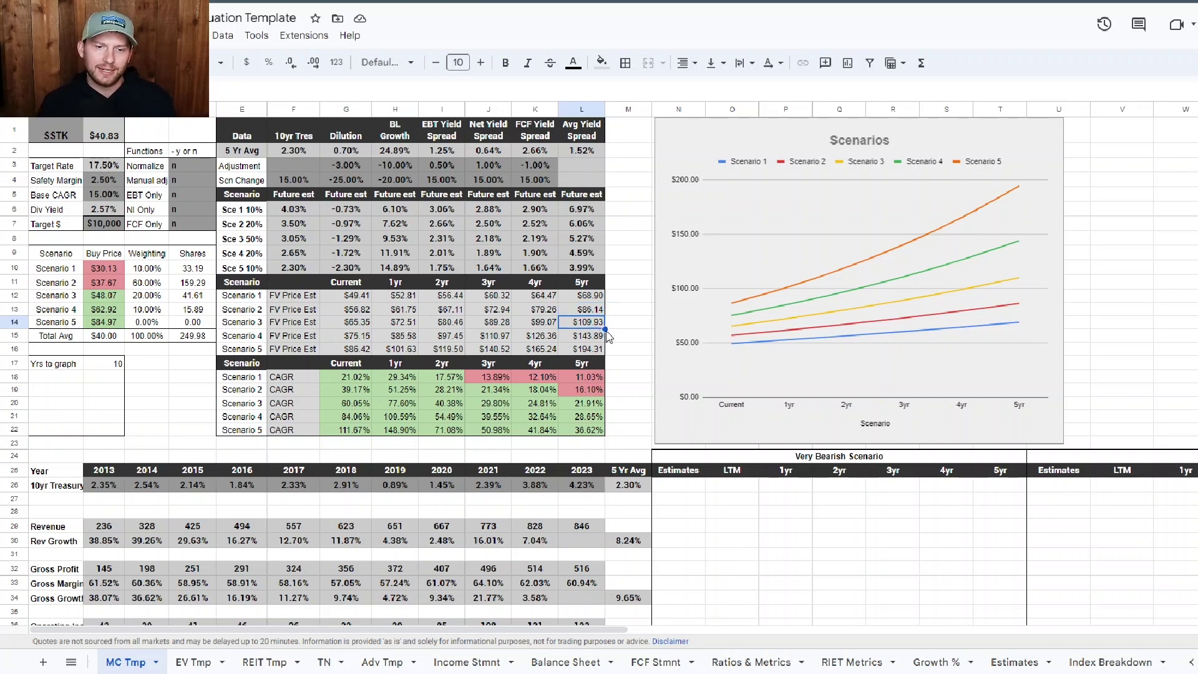
{"action": "left_click", "coordinate": [598, 337]}
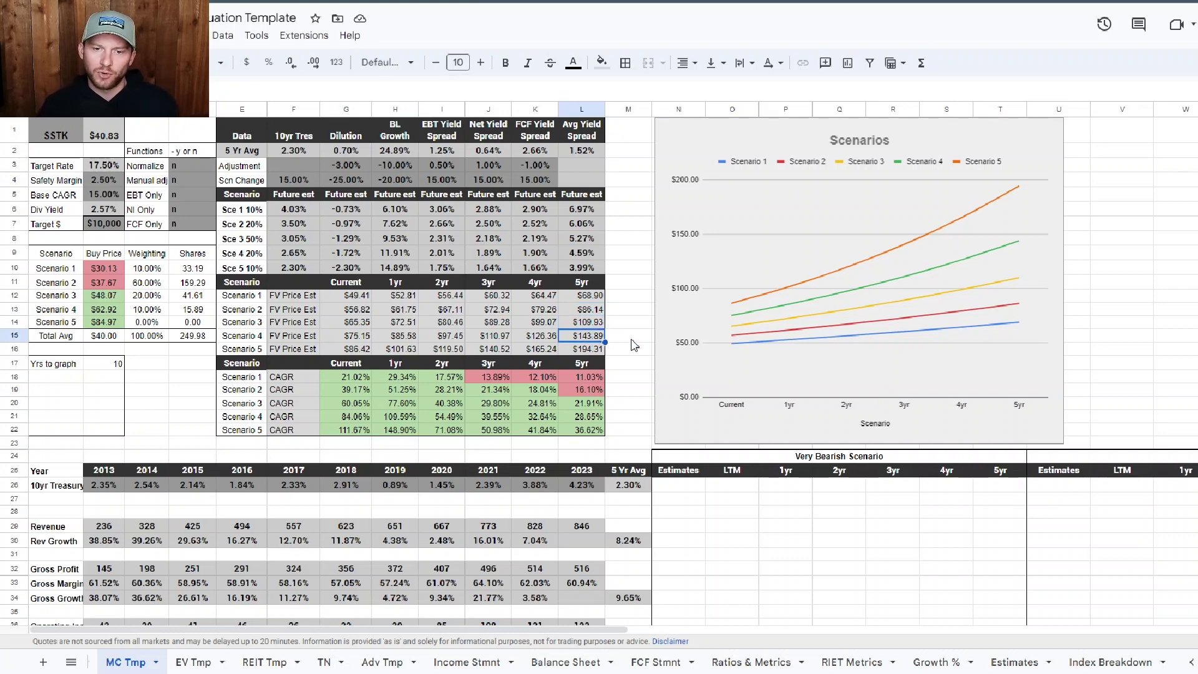
{"action": "left_click", "coordinate": [593, 351]}
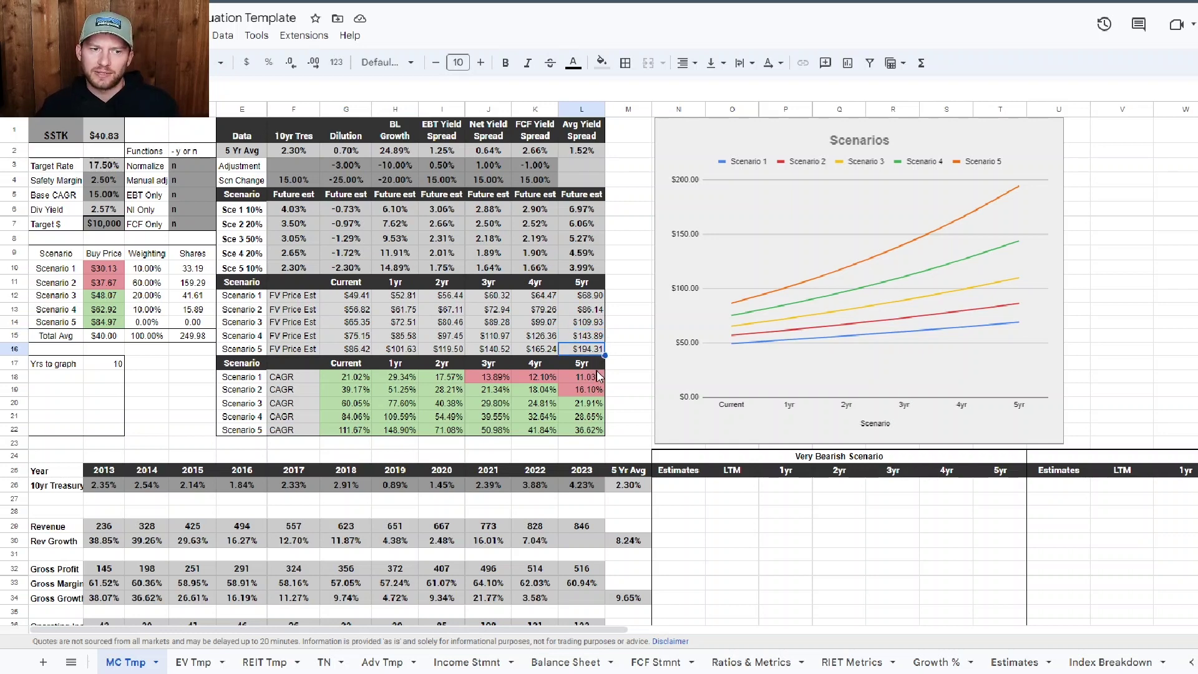
Step: Compare the 5-year CAGR of scenario 1 with that of scenario 2
{"action": "left_click", "coordinate": [594, 367]}
{"action": "left_click", "coordinate": [590, 381]}
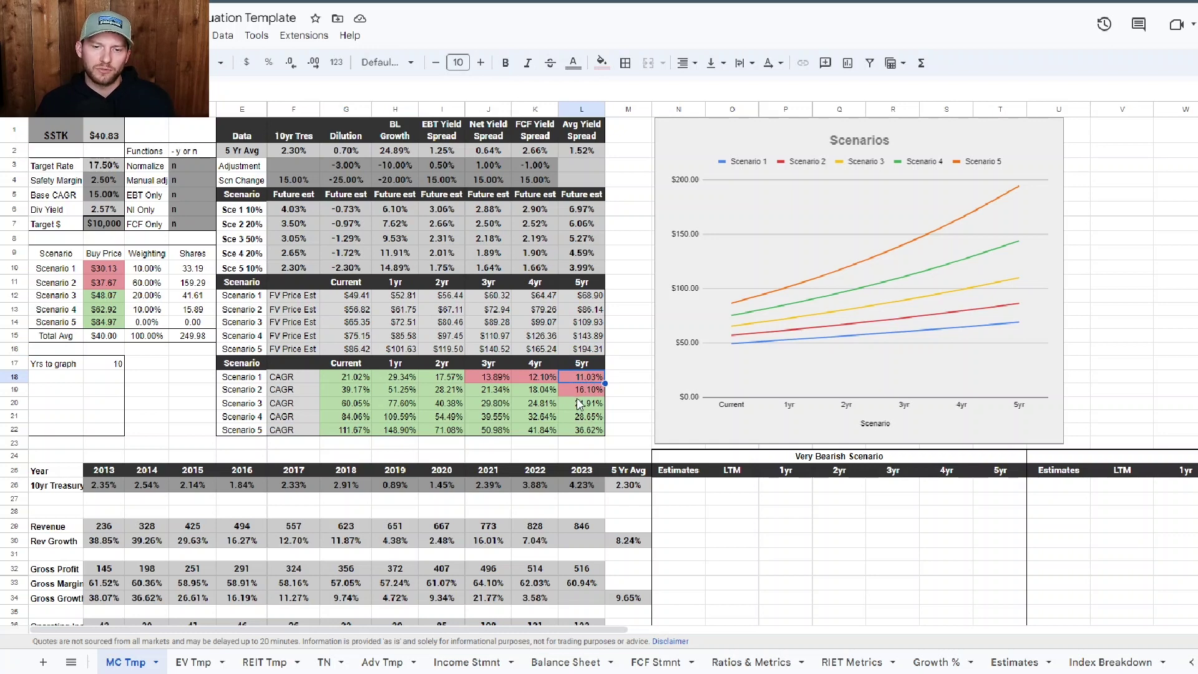
{"action": "left_click", "coordinate": [590, 392]}
{"action": "left_click", "coordinate": [595, 382]}
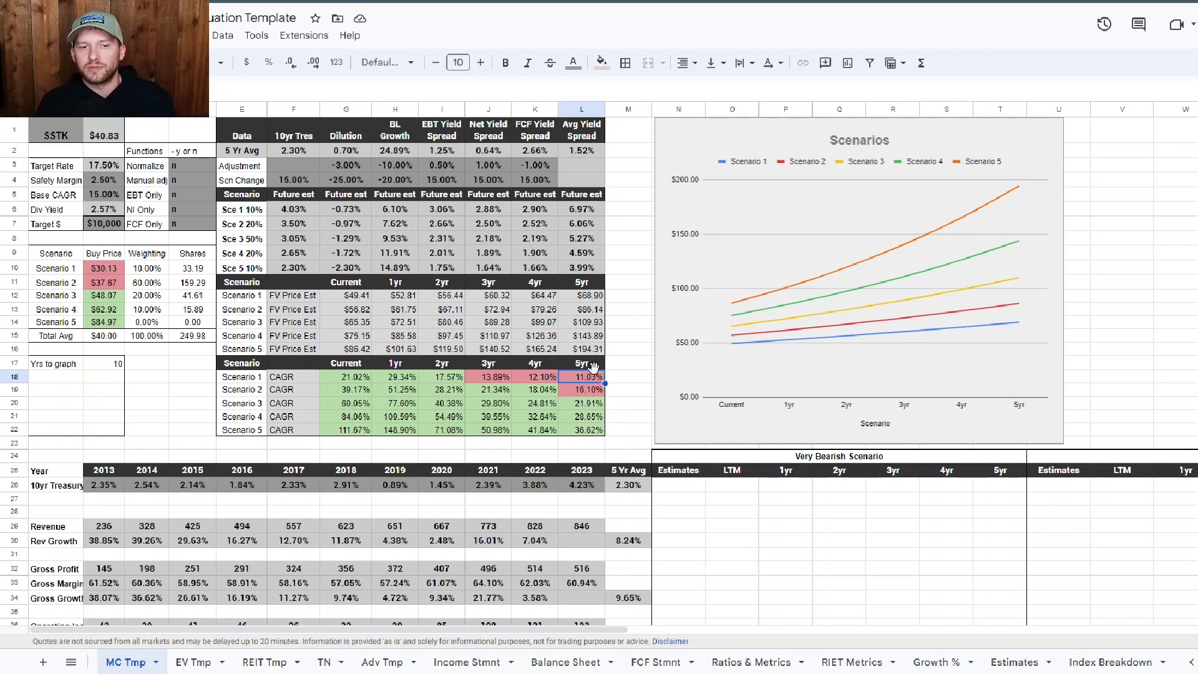
Step: Review the 5-year CAGRs of scenarios 2 through 5 and compare them with scenario 1
{"action": "left_click", "coordinate": [602, 391]}
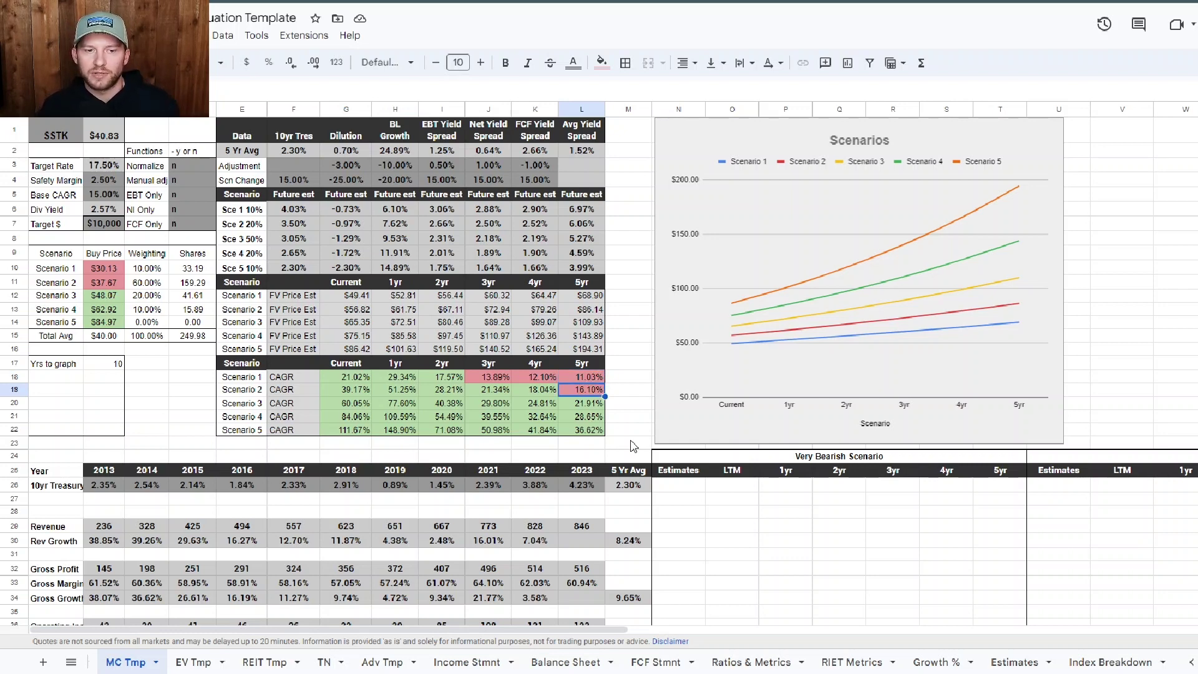
{"action": "left_click", "coordinate": [593, 408]}
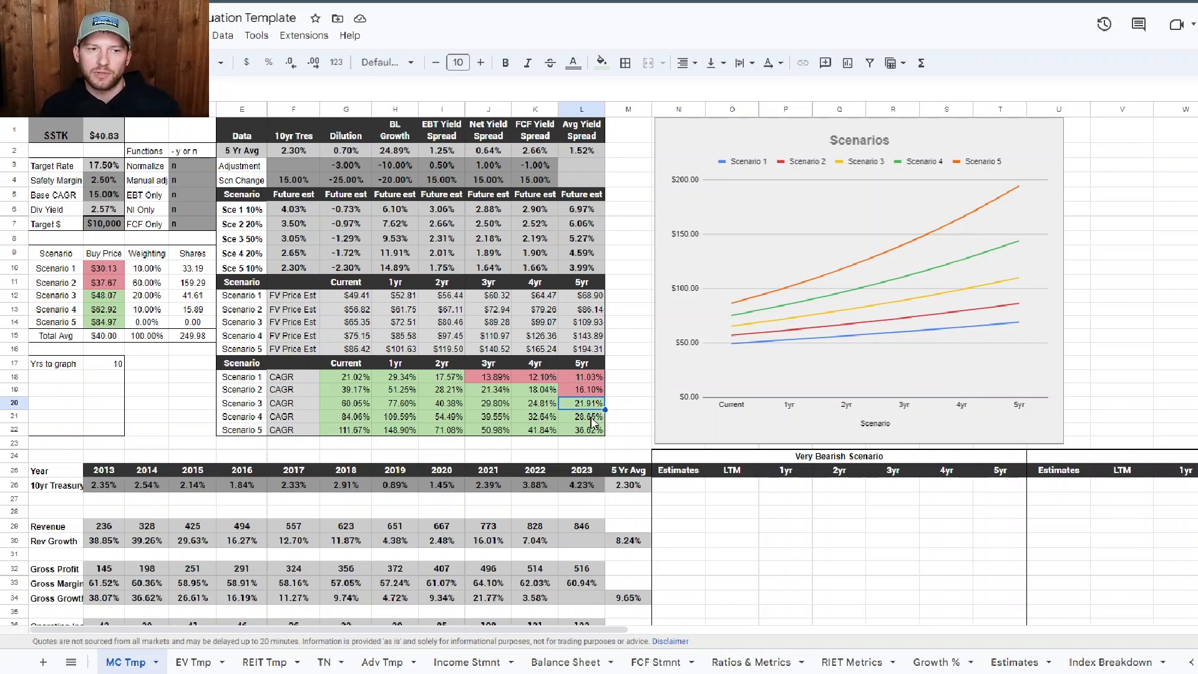
{"action": "left_click", "coordinate": [593, 418]}
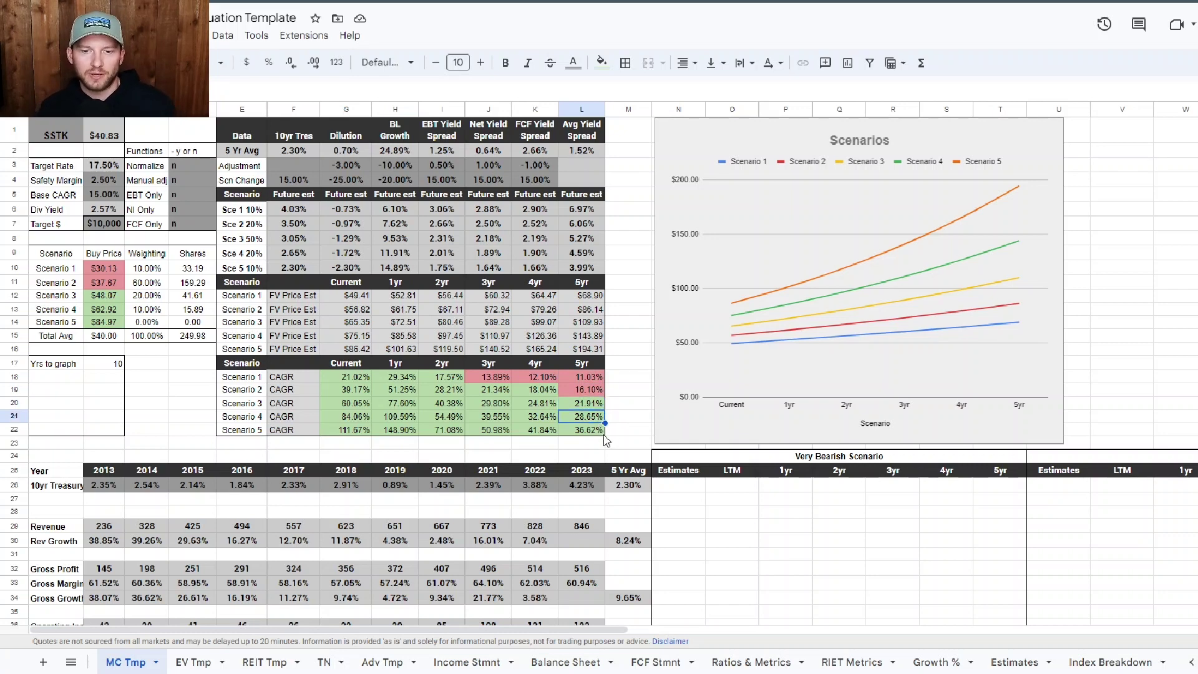
{"action": "left_click", "coordinate": [587, 432]}
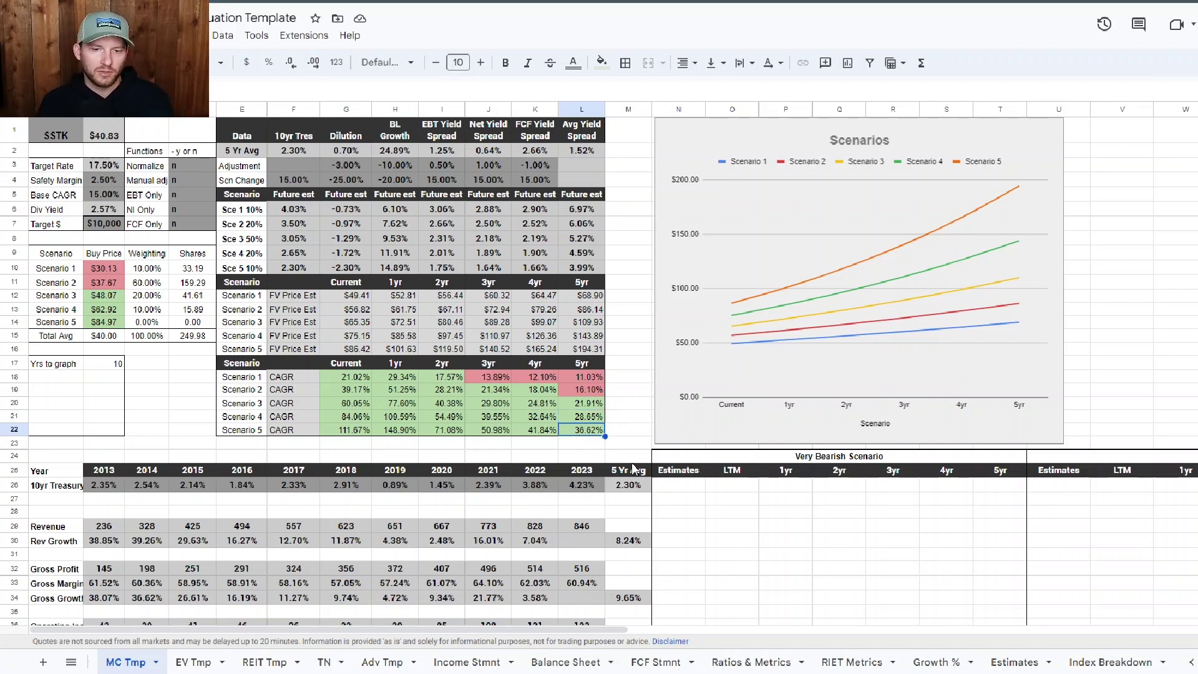
{"action": "left_click", "coordinate": [599, 378]}
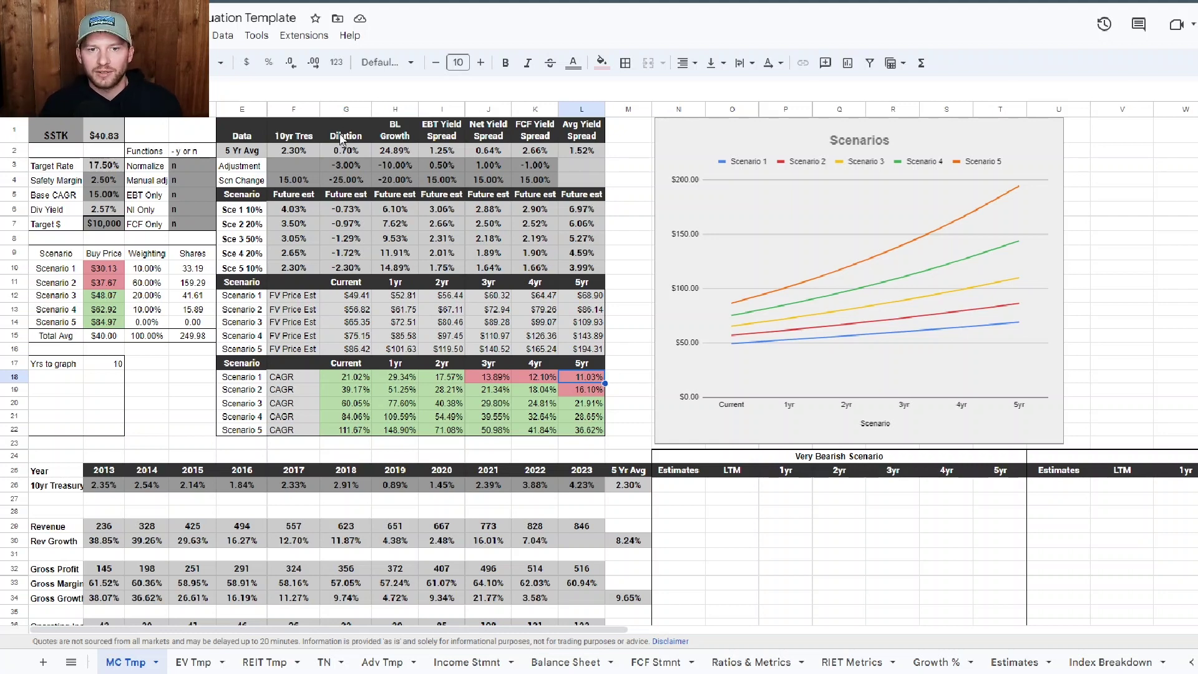
Step: Set the BL Growth adjustment to -27% to test a near-zero growth case
{"action": "left_click", "coordinate": [397, 167]}
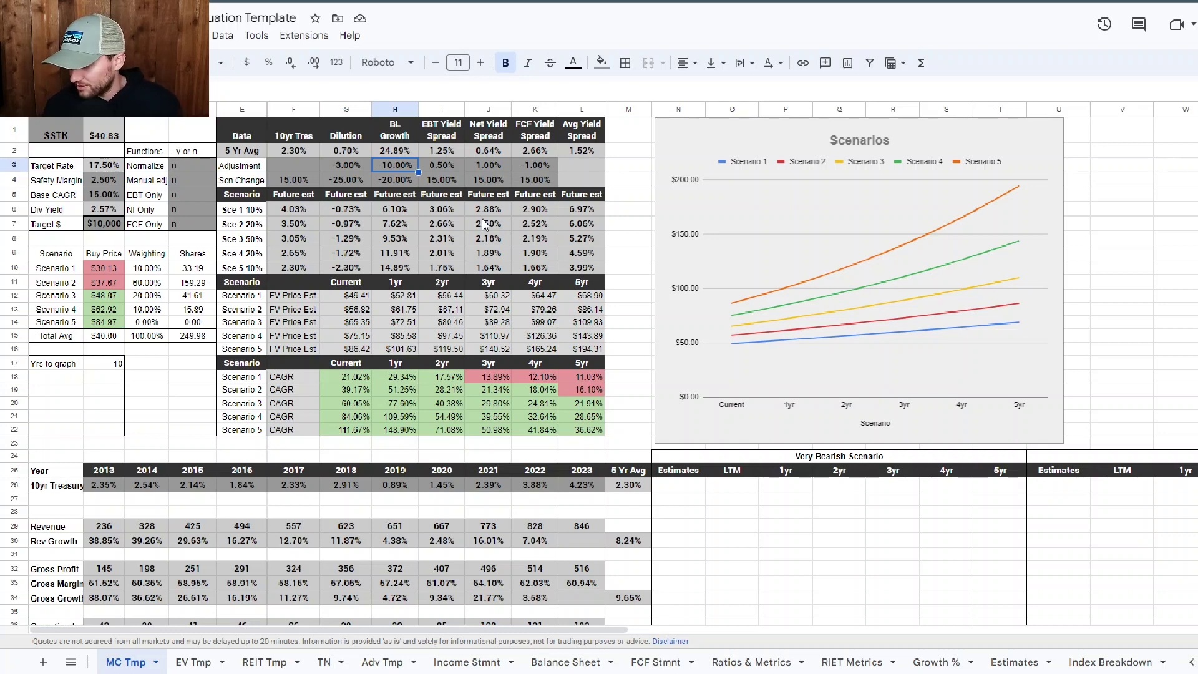
{"action": "type", "text": "-27"}
{"action": "key", "text": "Return"}
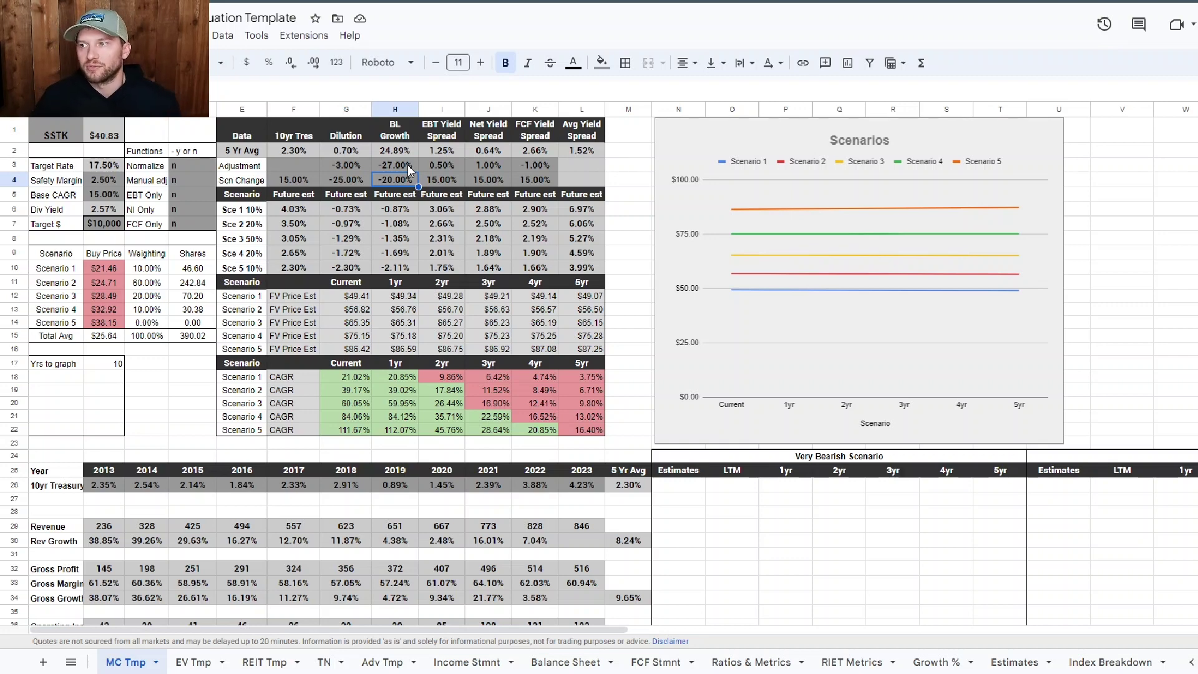
Step: Restore the BL Growth adjustment to -10%
{"action": "left_click", "coordinate": [406, 165]}
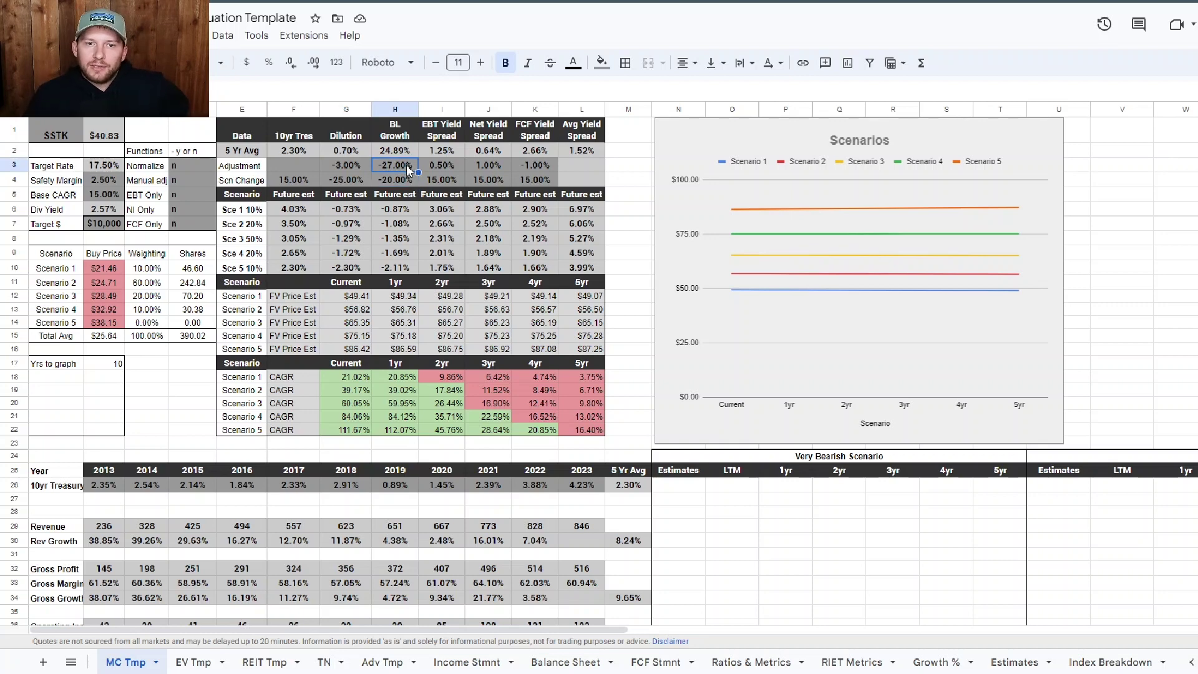
{"action": "type", "text": "-10%"}
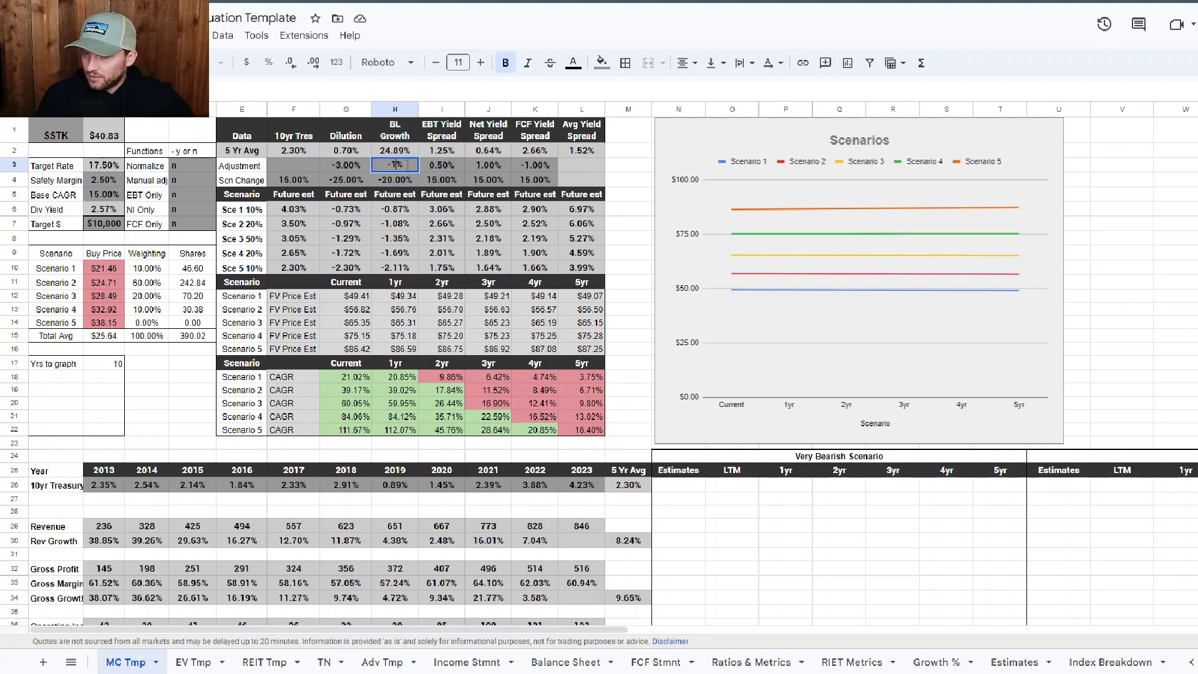
{"action": "key", "text": "Return"}
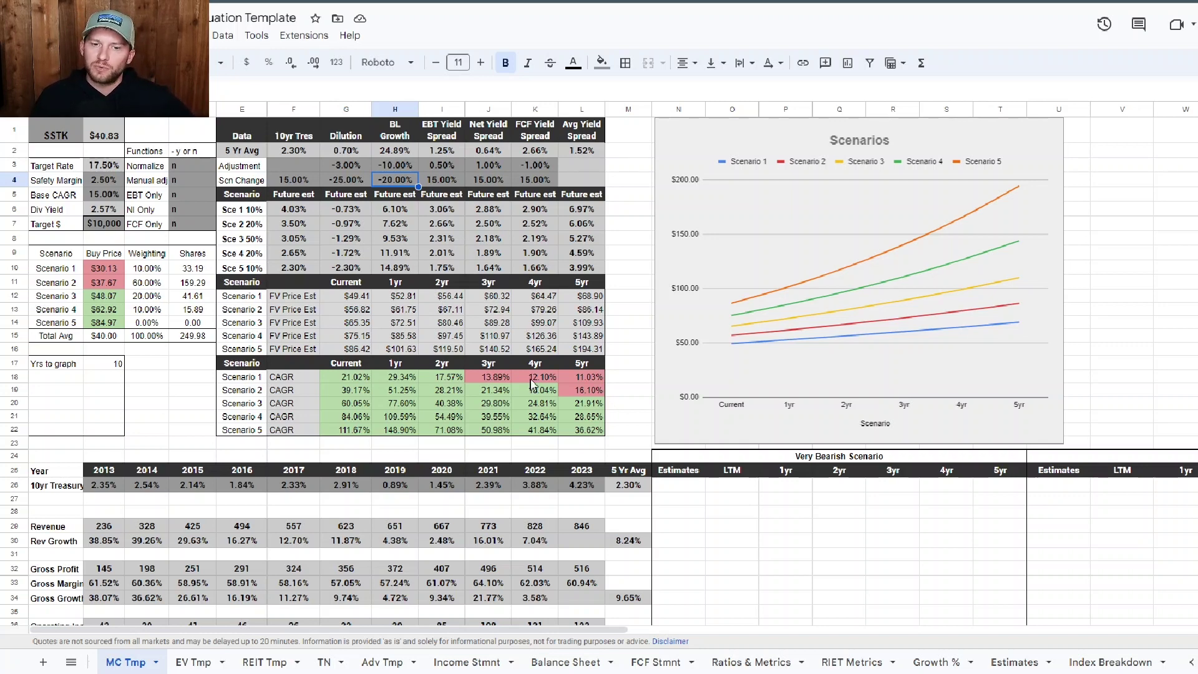
Step: Examine the 4-year and 5-year CAGRs of scenarios 3 to 5, plus the 4-year CAGR of scenario 2
{"action": "left_click", "coordinate": [583, 434]}
{"action": "left_click_drag", "start_coordinate": [583, 437], "coordinate": [515, 413]}
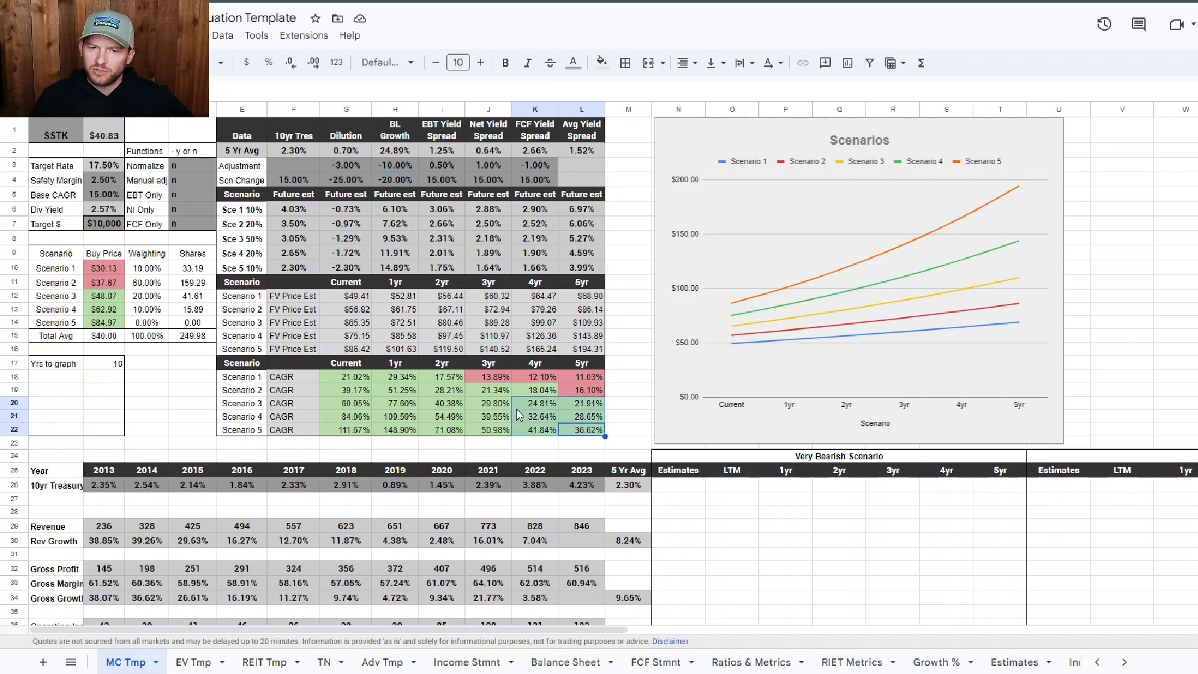
{"action": "left_click", "coordinate": [535, 393]}
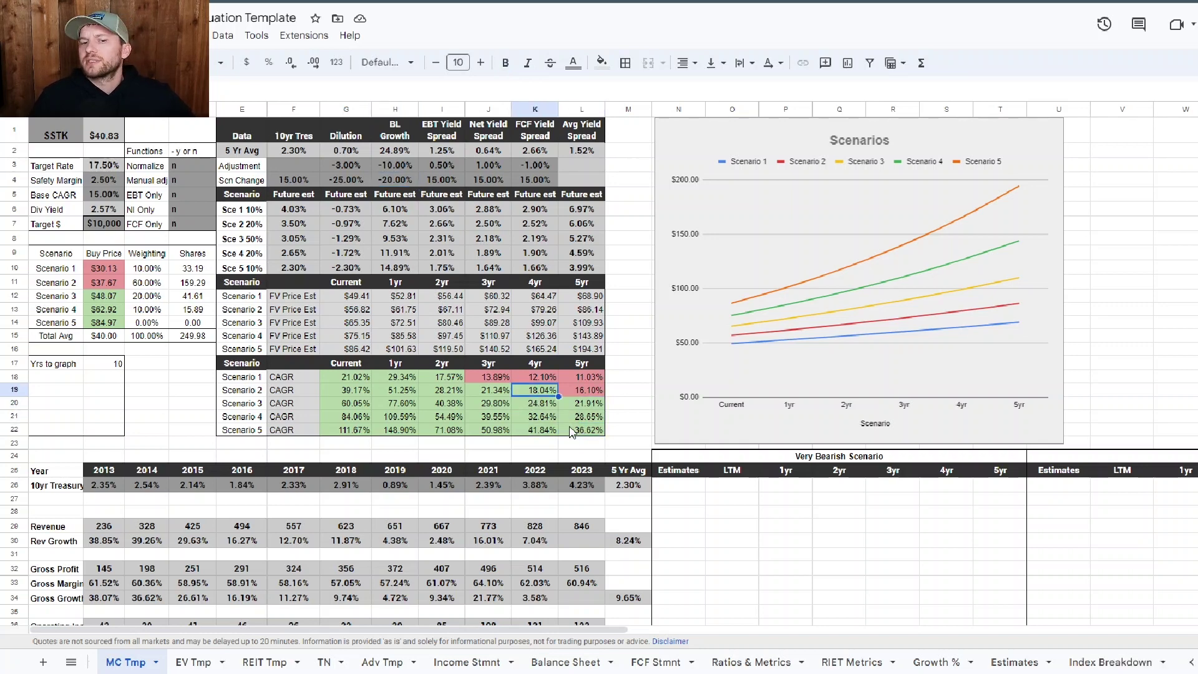